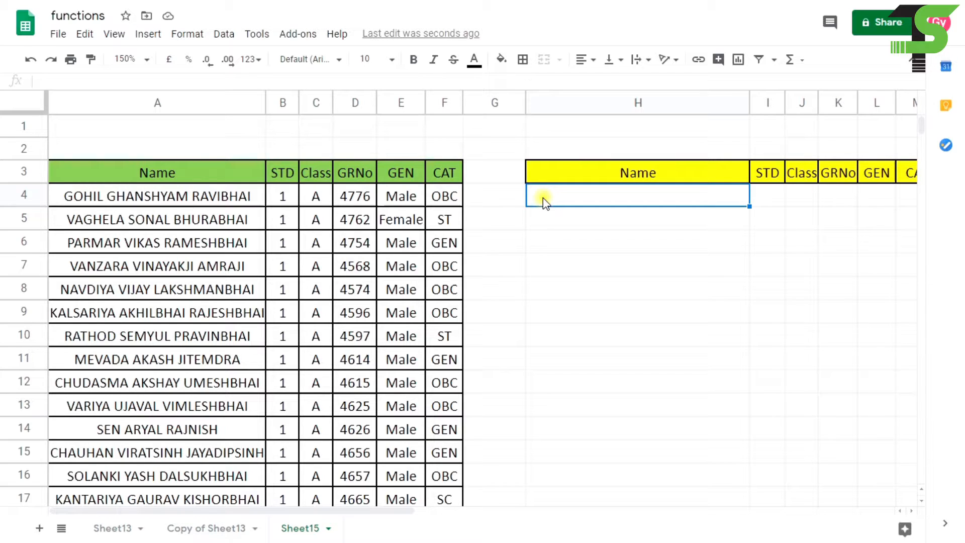
- Start a FILTER formula in H4 with the student data A4:F21 as its range
{"action": "type", "text": "=filter"}
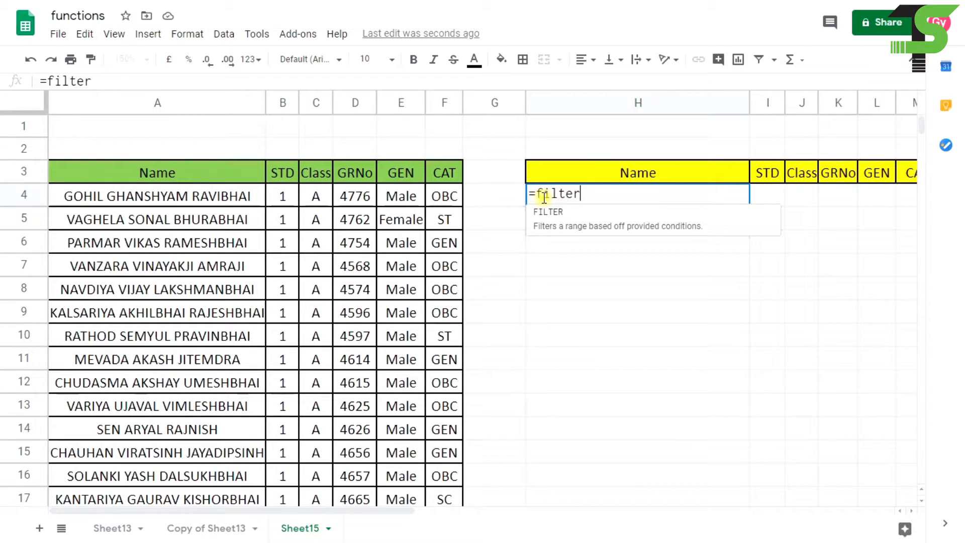
{"action": "left_click", "coordinate": [565, 224]}
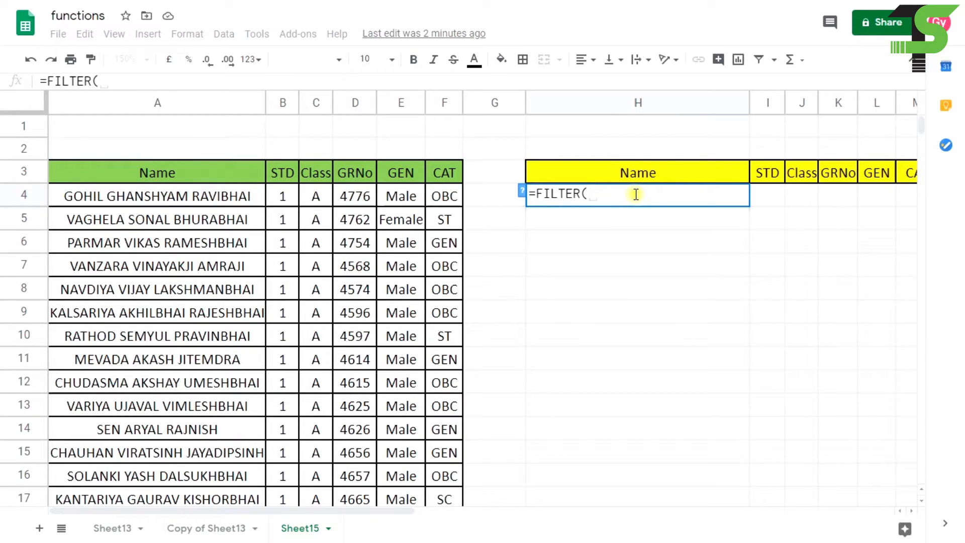
{"action": "left_click", "coordinate": [522, 191]}
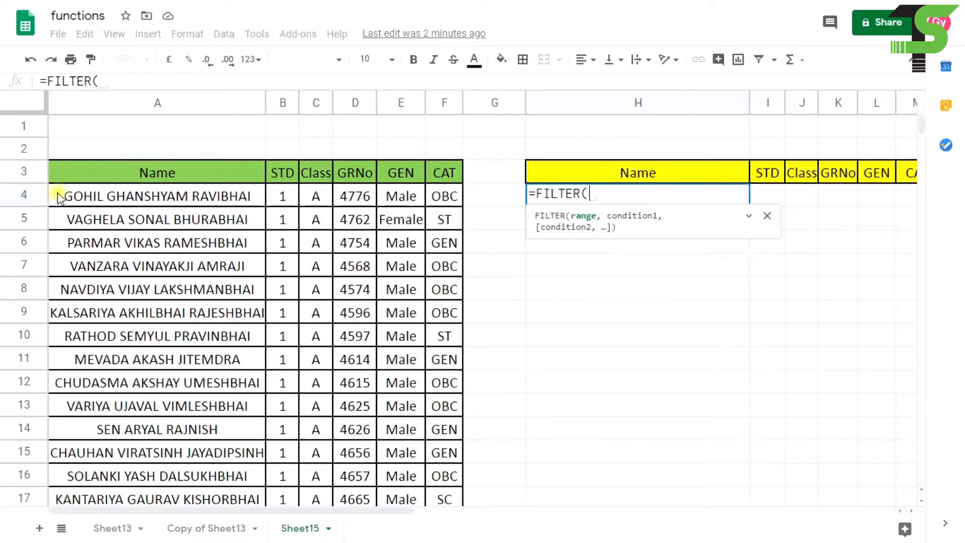
{"action": "left_click", "coordinate": [82, 196]}
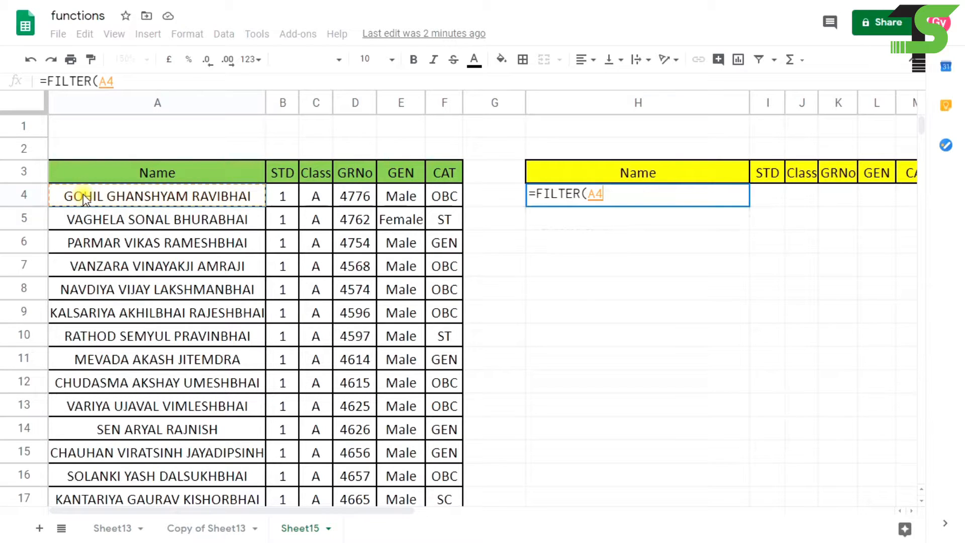
{"action": "key", "text": "ctrl+shift+Right"}
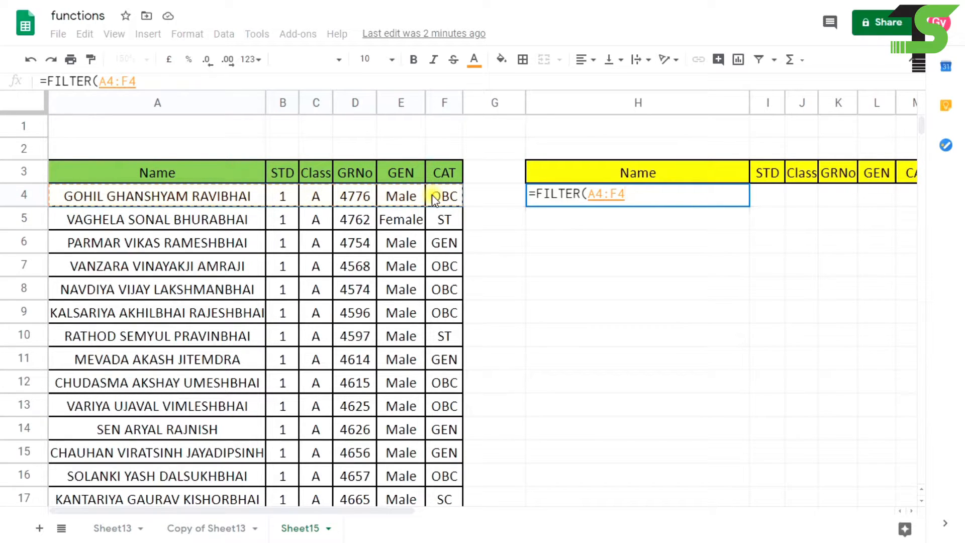
{"action": "key", "text": "ctrl+shift+Down"}
{"action": "scroll", "coordinate": [380, 393], "scroll_direction": "down", "scroll_amount": 1}
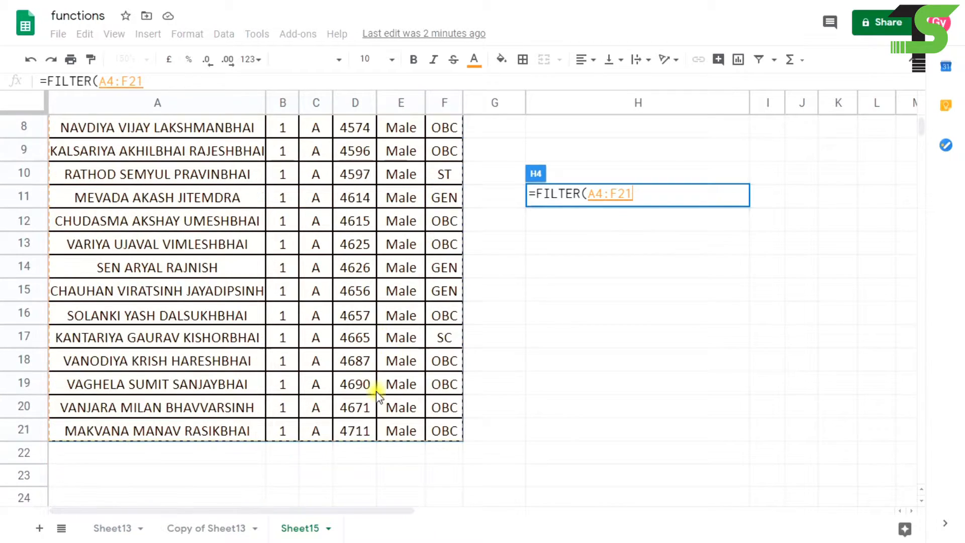
{"action": "scroll", "coordinate": [378, 353], "scroll_direction": "up", "scroll_amount": 3}
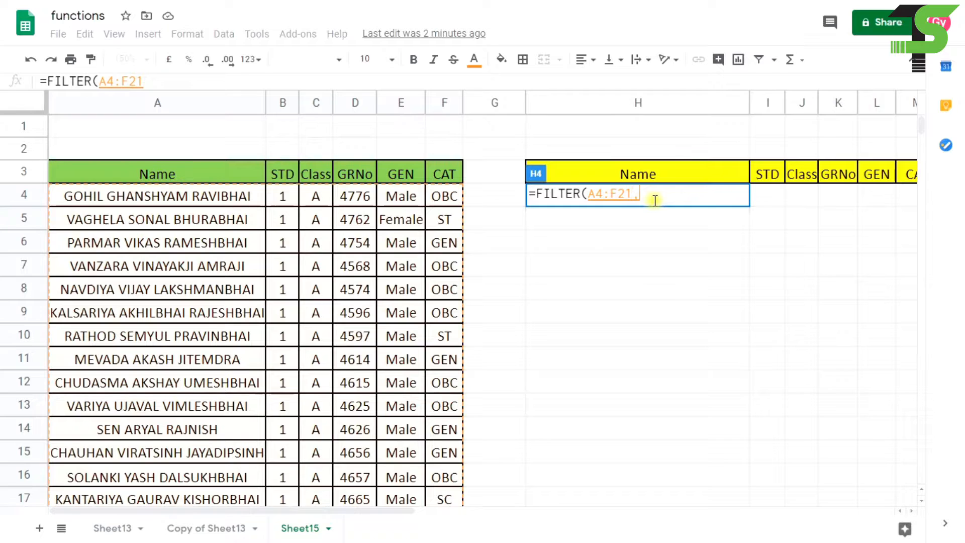
{"action": "type", "text": ","}
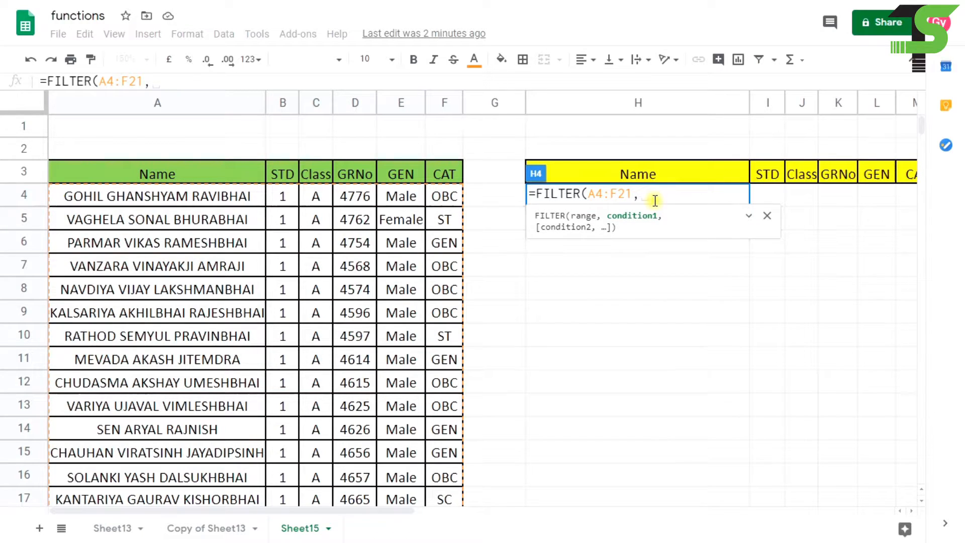
{"action": "type", "text": ",,"}
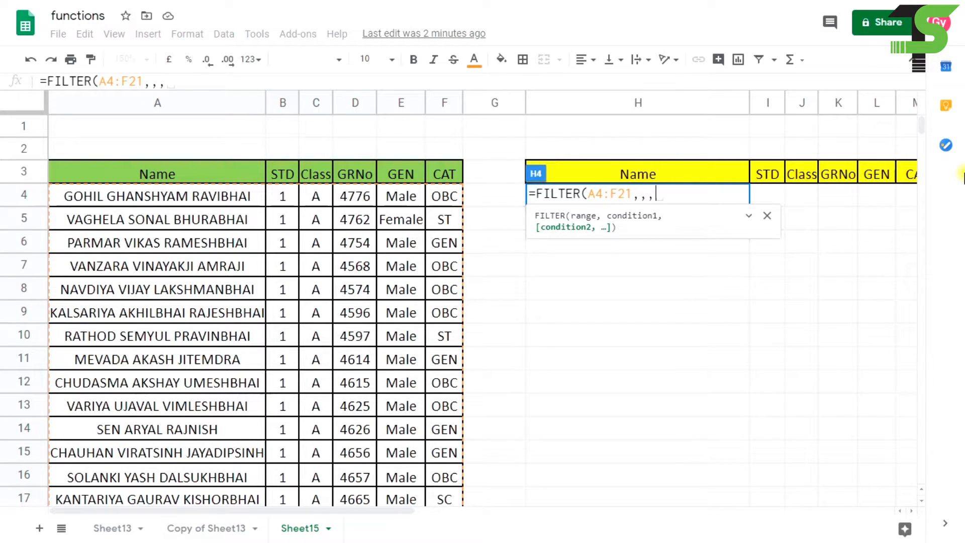
{"action": "key", "text": "BackSpace"}
{"action": "key", "text": "BackSpace"}
{"action": "key", "text": "BackSpace"}
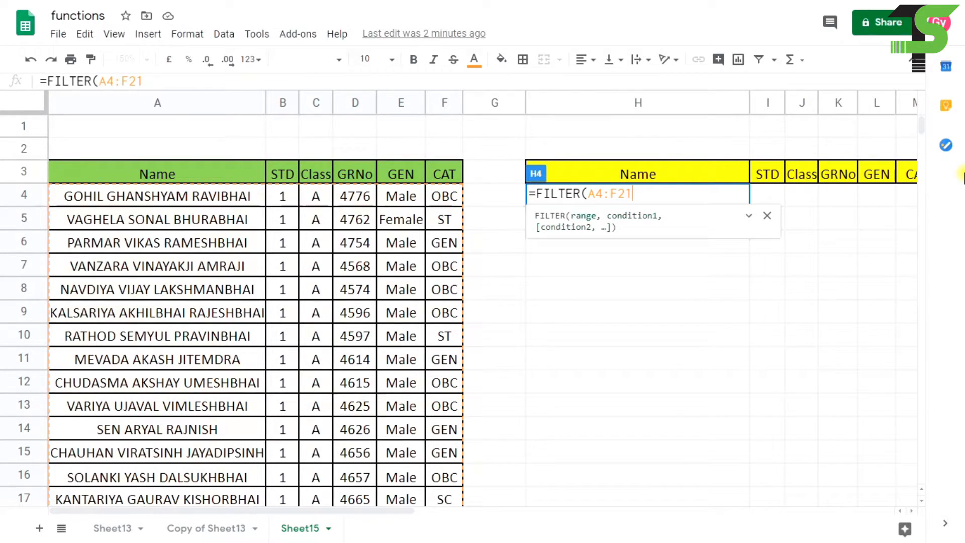
- Add the condition F4:F21="OBC" to the FILTER formula in H4 and complete the formula
{"action": "type", "text": ","}
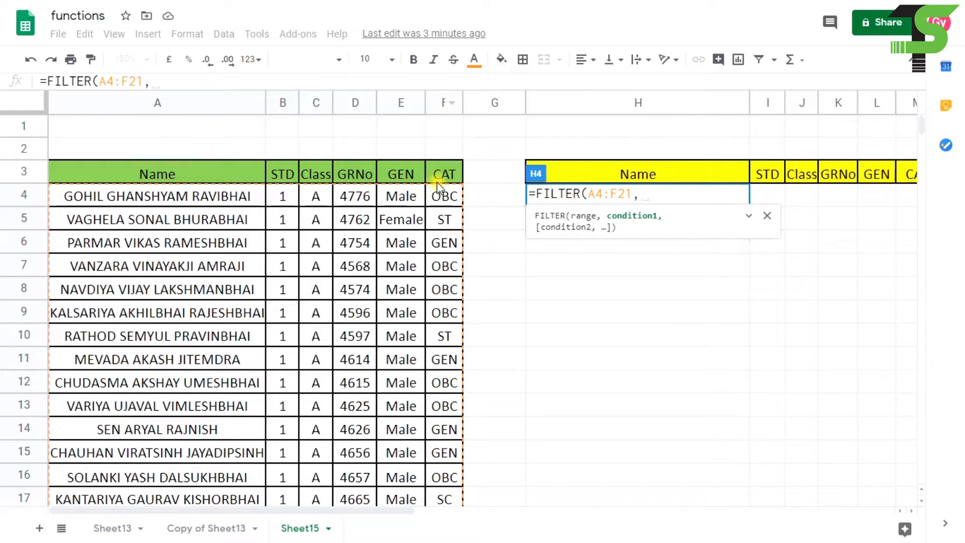
{"action": "left_click", "coordinate": [448, 197]}
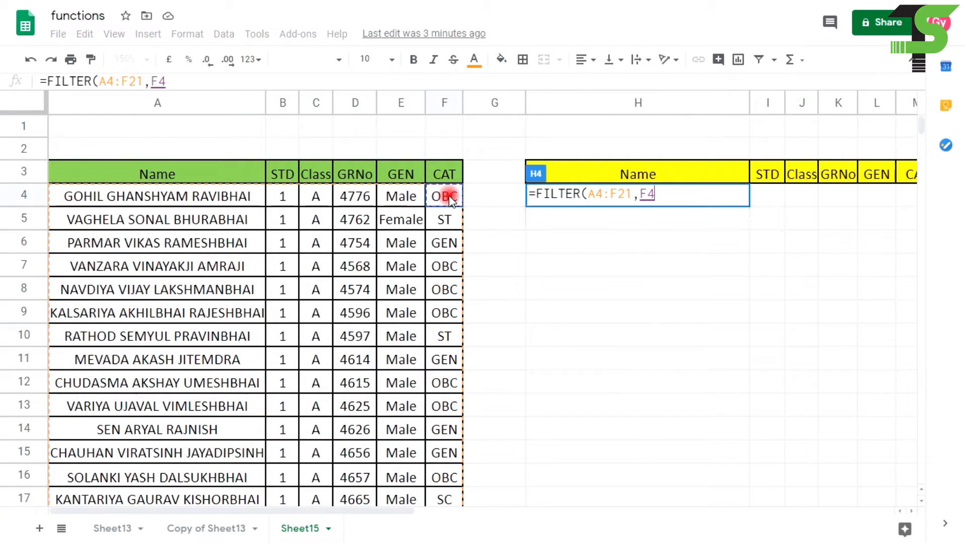
{"action": "key", "text": "ctrl+shift+Down"}
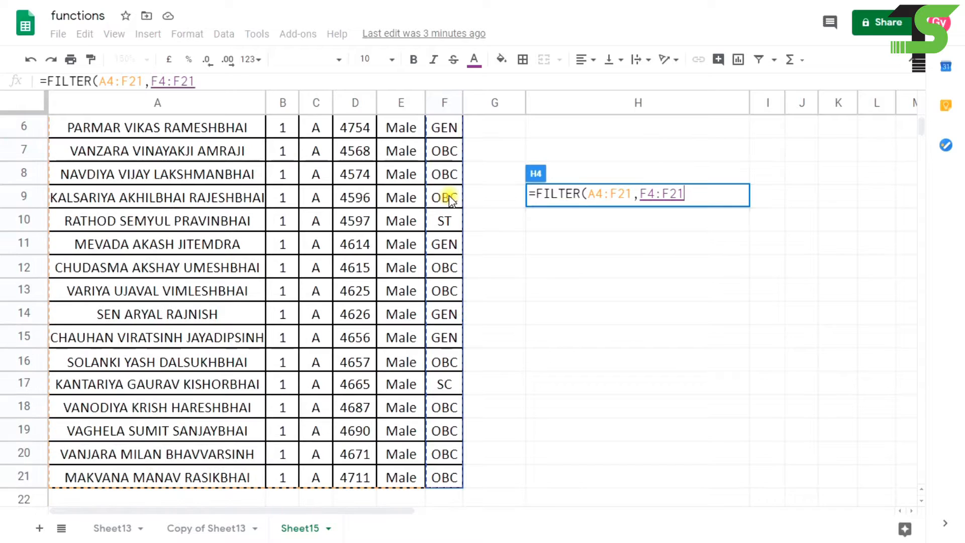
{"action": "scroll", "coordinate": [478, 162], "scroll_direction": "up", "scroll_amount": 2}
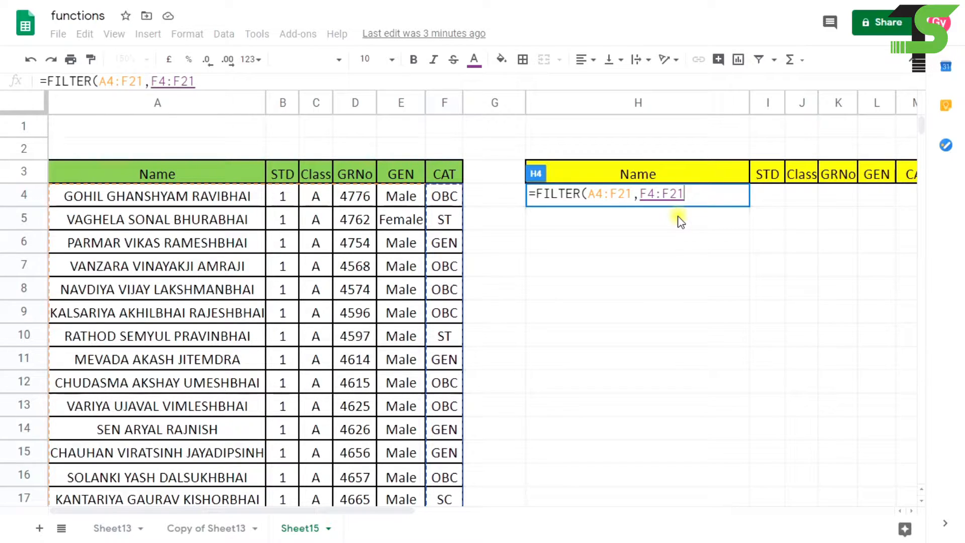
{"action": "type", "text": "=\""}
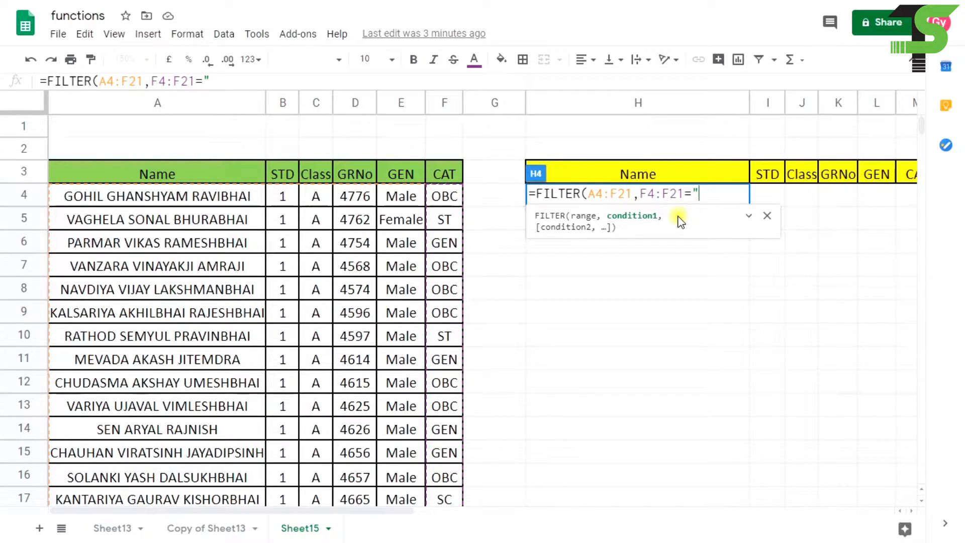
{"action": "left_click", "coordinate": [699, 193]}
{"action": "type", "text": "OBC"}
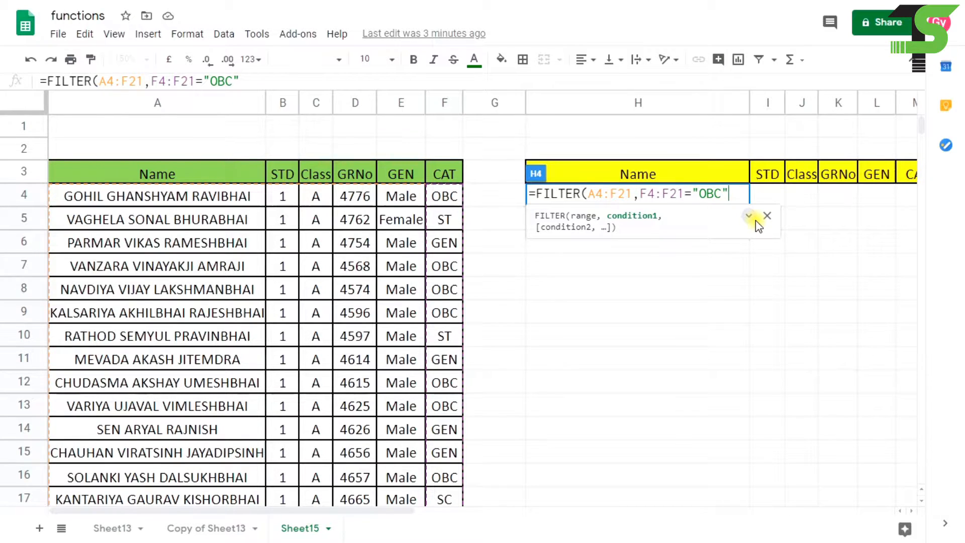
{"action": "type", "text": ")"}
{"action": "key", "text": "Return"}
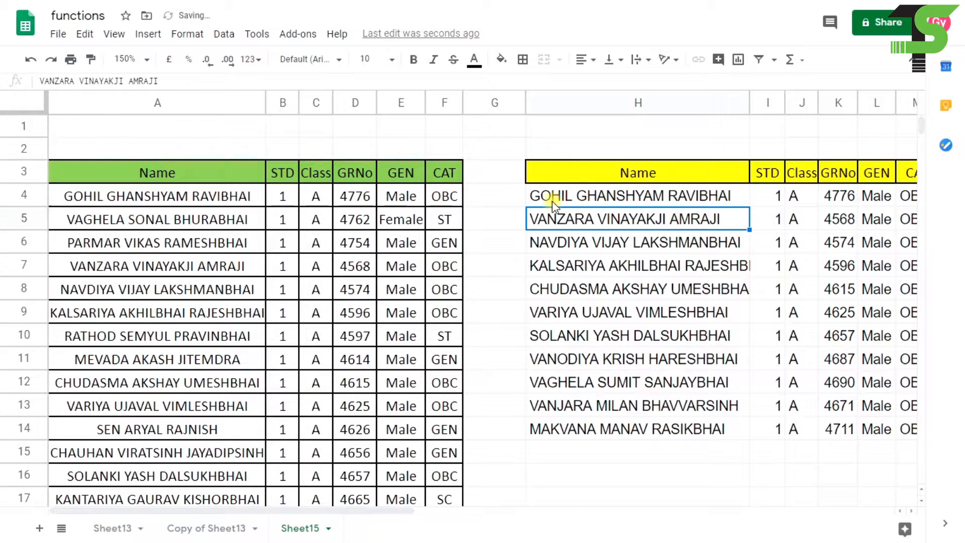
- Examine the filtered rows in the table with the yellow header
{"action": "left_click_drag", "start_coordinate": [552, 193], "coordinate": [856, 330]}
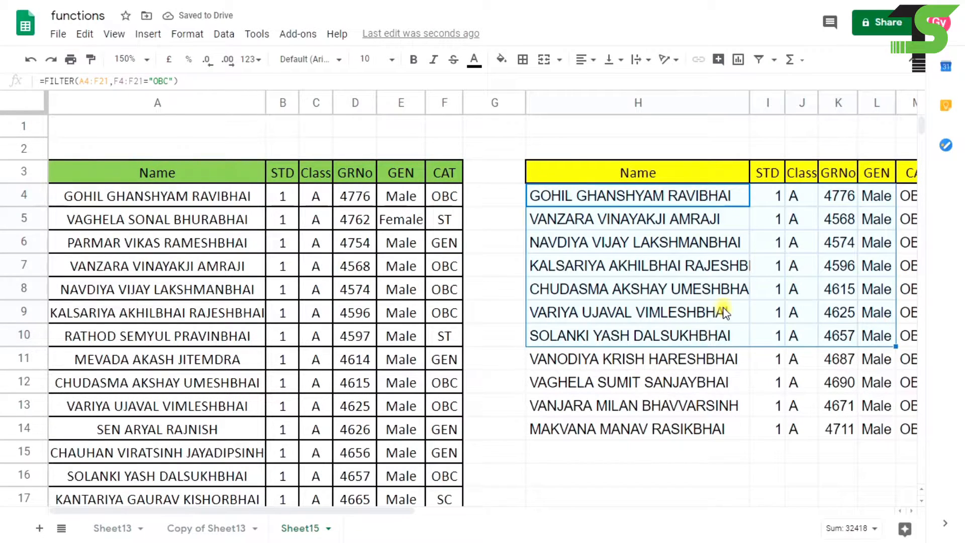
{"action": "scroll", "coordinate": [633, 289], "scroll_direction": "down", "scroll_amount": 3}
{"action": "scroll", "coordinate": [651, 287], "scroll_direction": "up", "scroll_amount": 3}
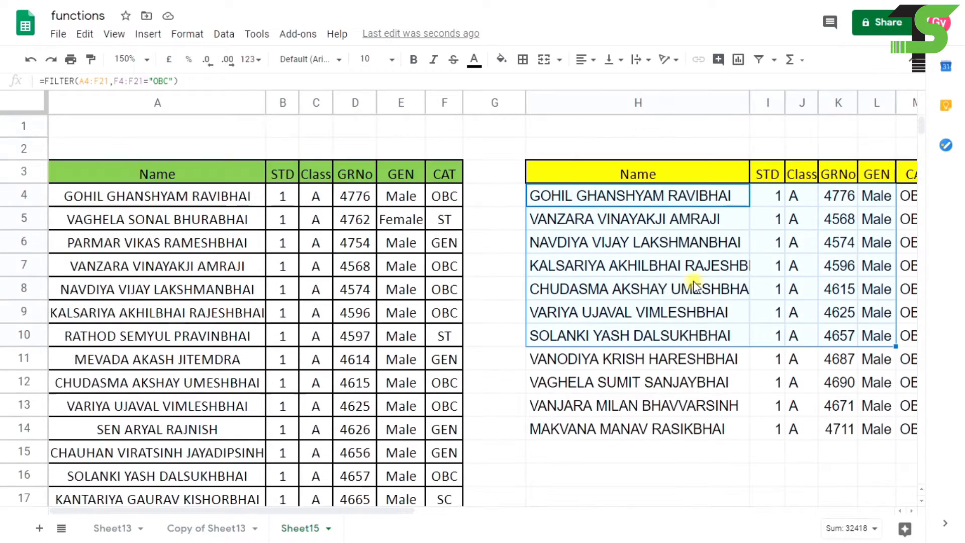
{"action": "scroll", "coordinate": [736, 496], "scroll_direction": "down", "scroll_amount": 1}
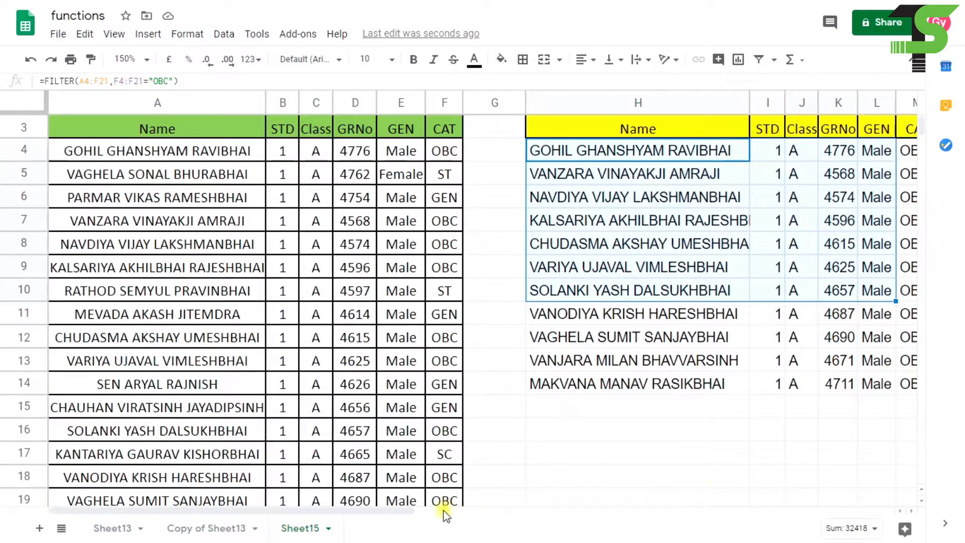
{"action": "left_click_drag", "start_coordinate": [299, 507], "coordinate": [355, 517]}
{"action": "scroll", "coordinate": [752, 315], "scroll_direction": "up", "scroll_amount": 1}
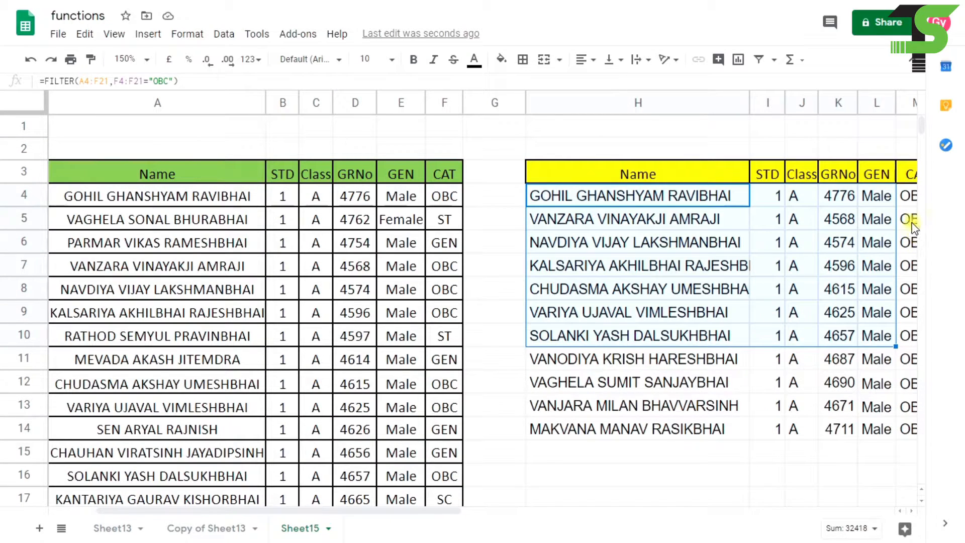
- Change the category criterion in the H4 FILTER formula to "ST"
{"action": "left_click", "coordinate": [601, 196]}
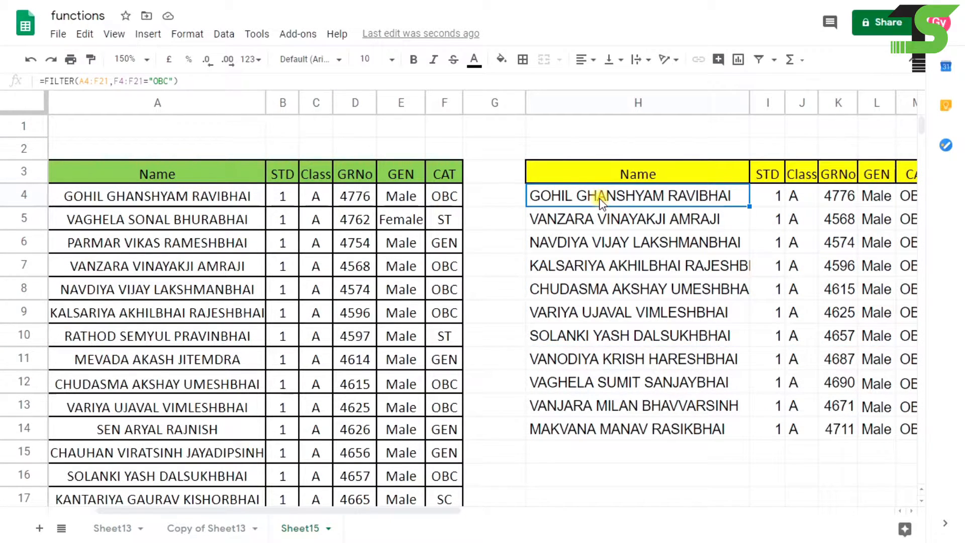
{"action": "left_click", "coordinate": [623, 198]}
{"action": "double_click", "coordinate": [624, 199]}
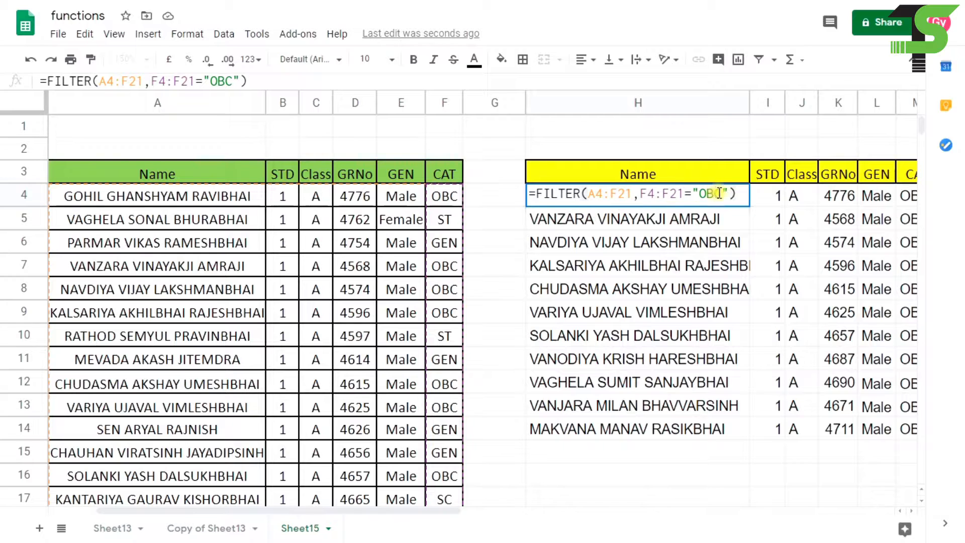
{"action": "left_click_drag", "start_coordinate": [722, 194], "coordinate": [700, 195]}
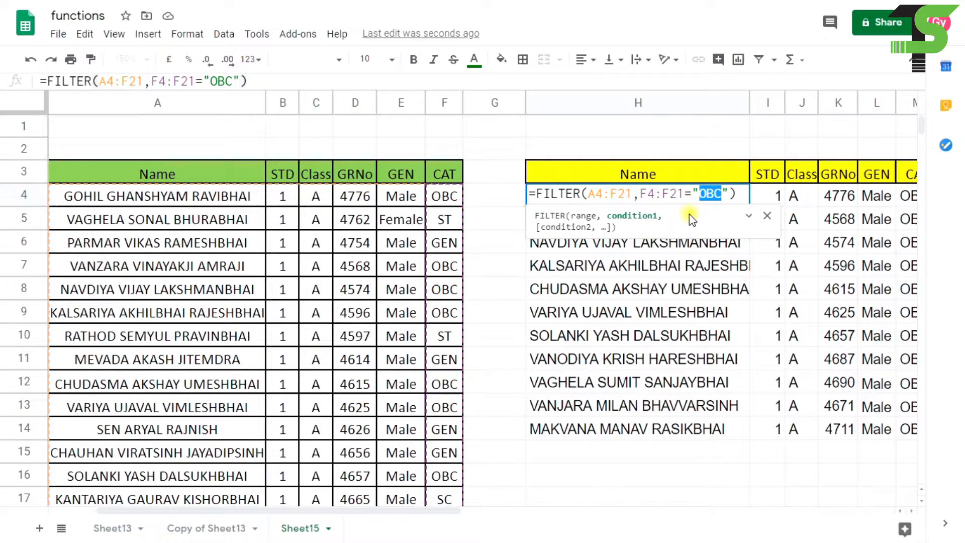
{"action": "type", "text": "ST"}
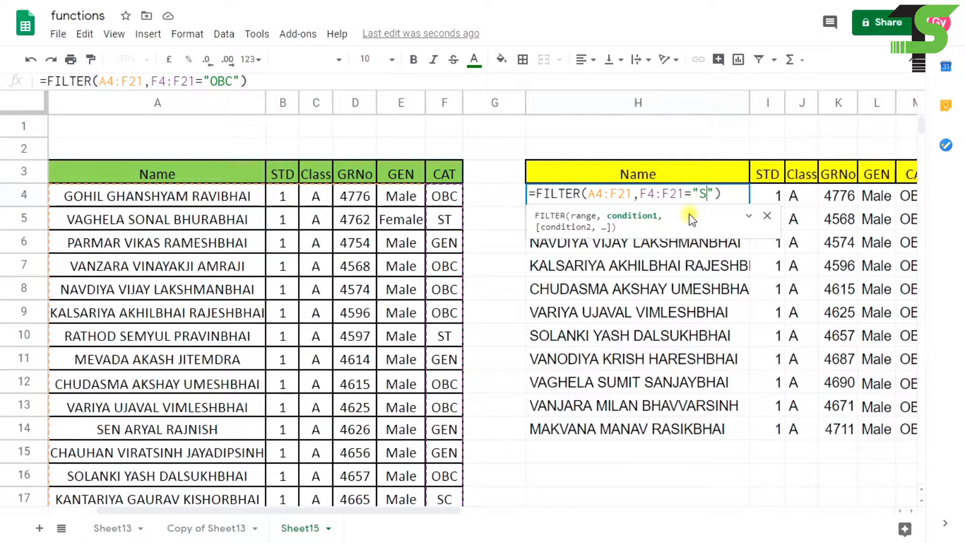
{"action": "key", "text": "Return"}
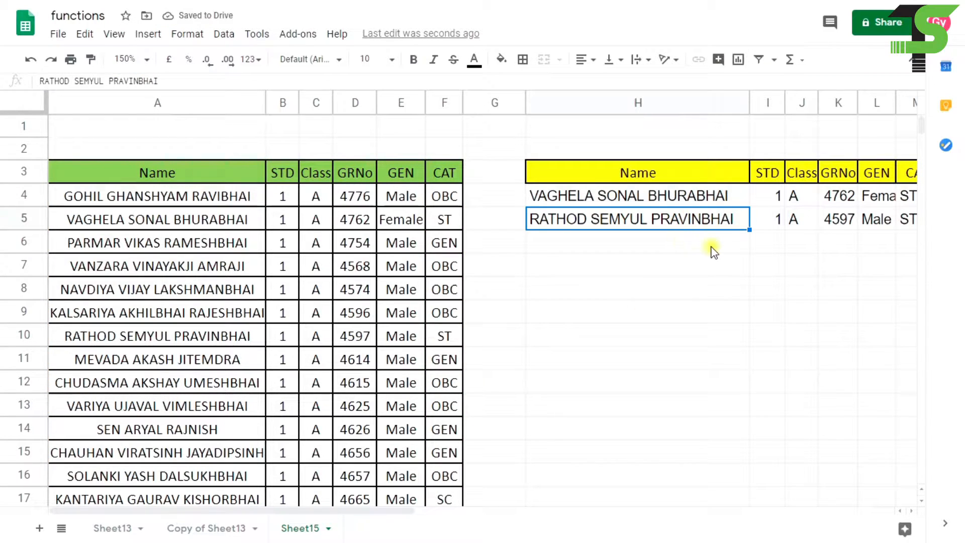
- Set the category in cell F7 of the source table to ST
{"action": "left_click", "coordinate": [445, 270]}
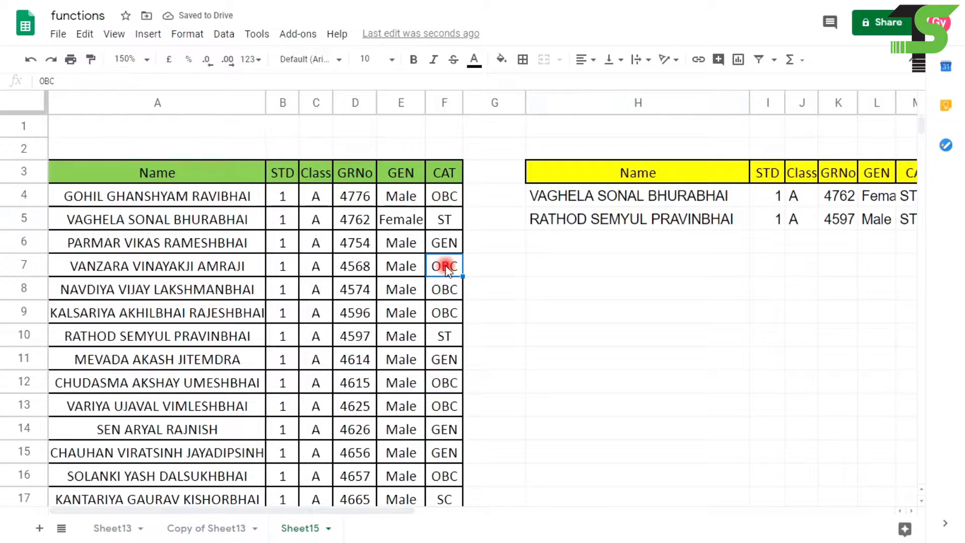
{"action": "type", "text": "ST"}
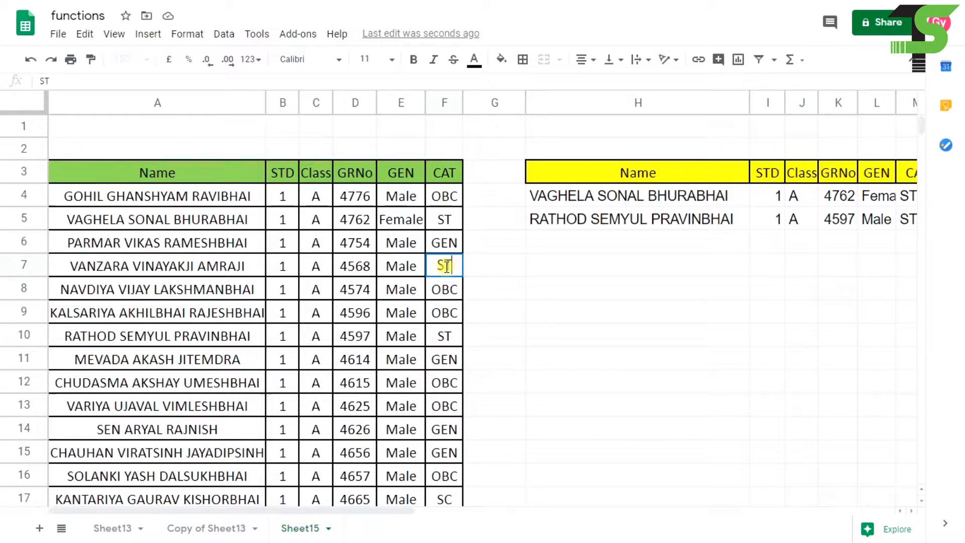
{"action": "key", "text": "Return"}
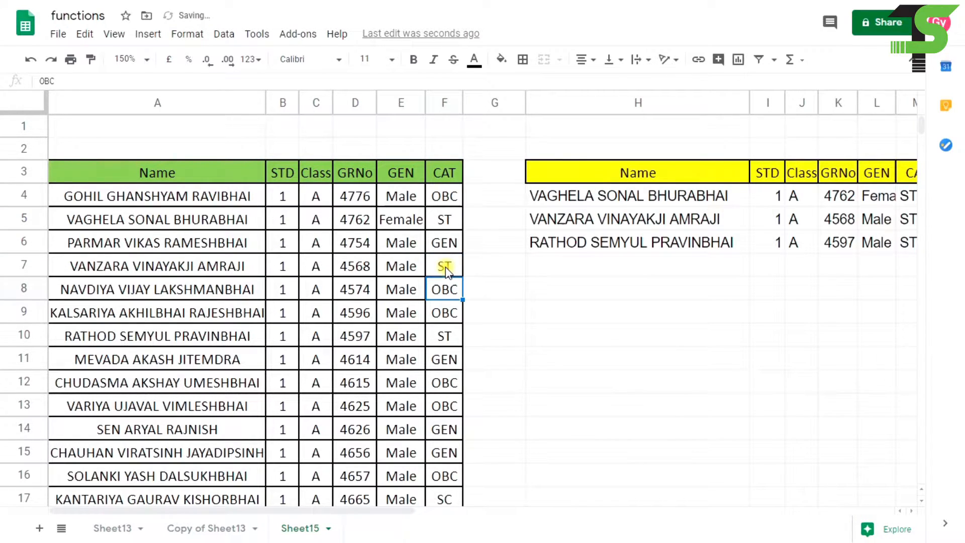
- Add the second condition E4:E21="Male" to the FILTER formula in H4
{"action": "left_click", "coordinate": [670, 197]}
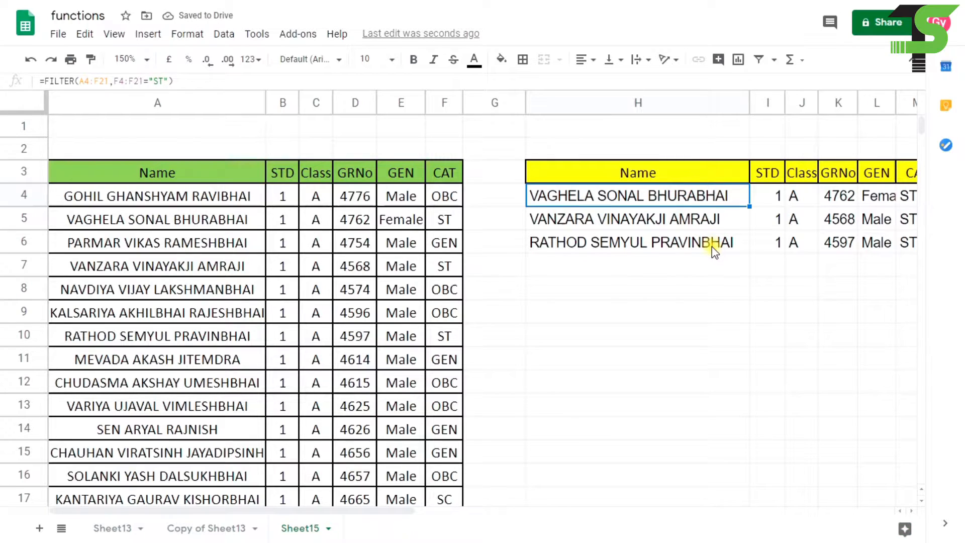
{"action": "double_click", "coordinate": [662, 195]}
{"action": "left_click", "coordinate": [723, 193]}
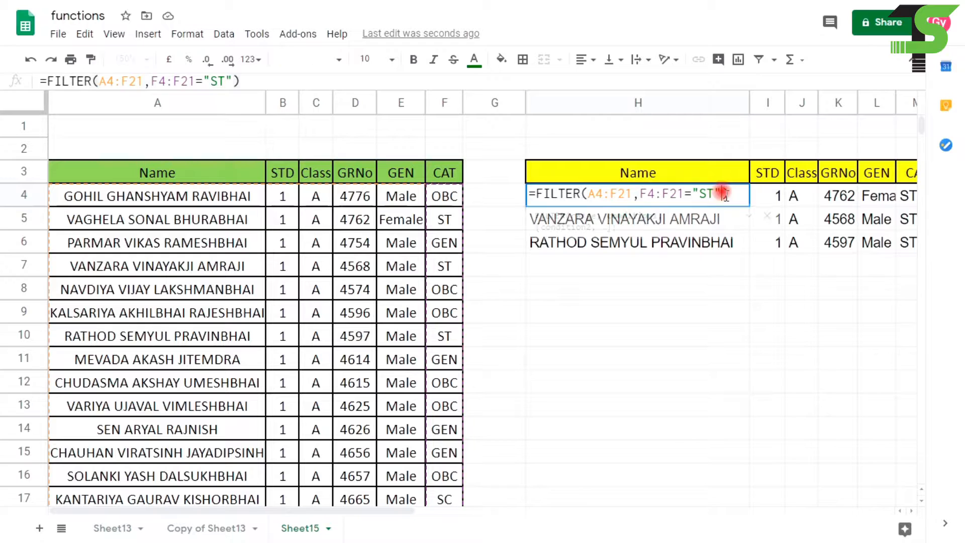
{"action": "type", "text": ","}
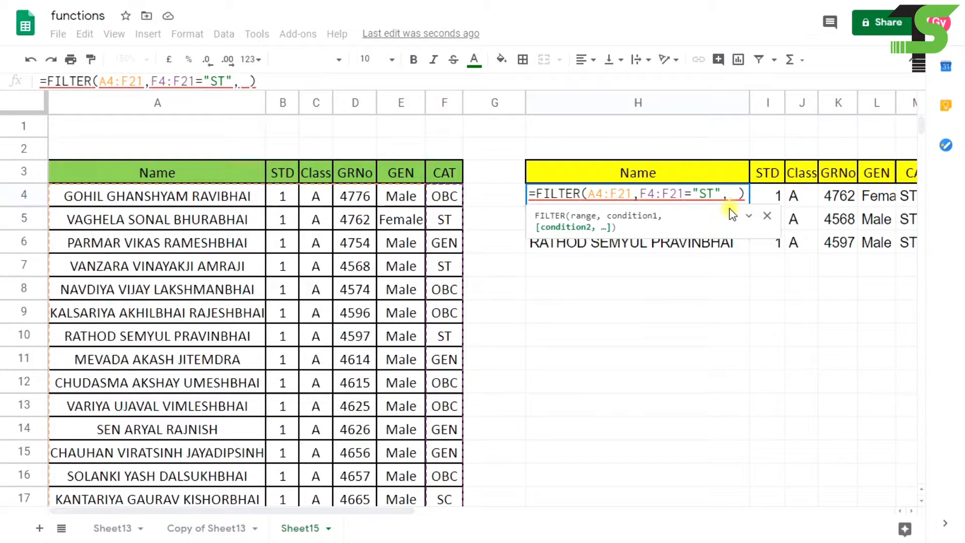
{"action": "left_click", "coordinate": [402, 197]}
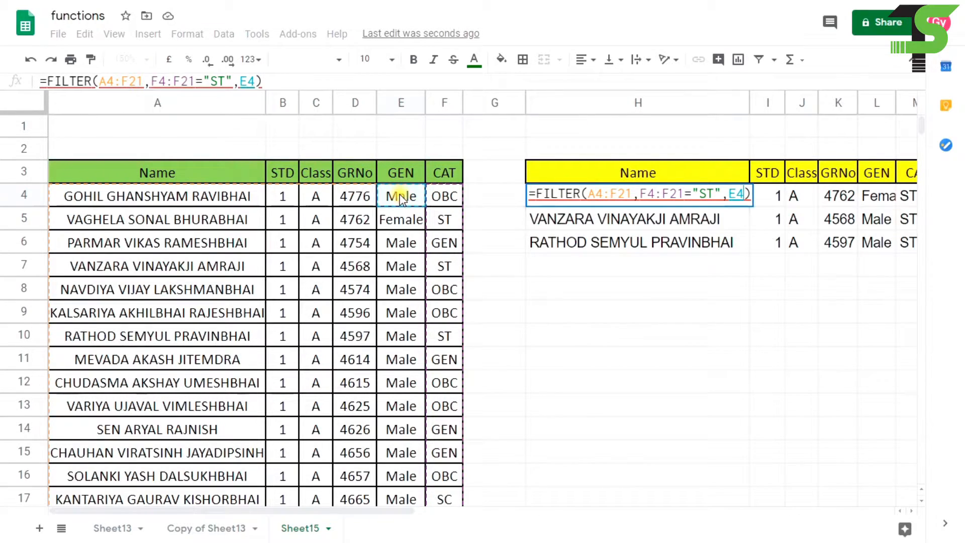
{"action": "key", "text": "ctrl+shift+Down"}
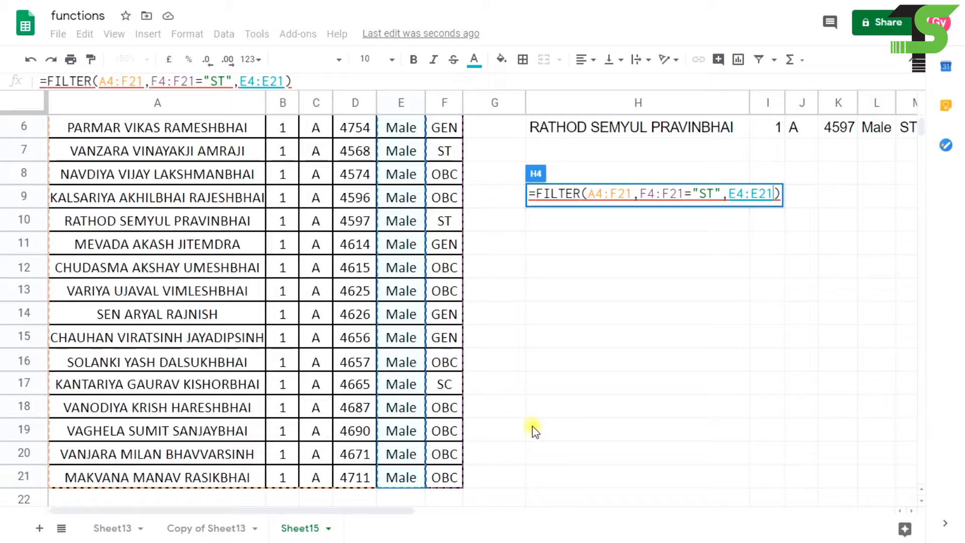
{"action": "type", "text": "=\"\""}
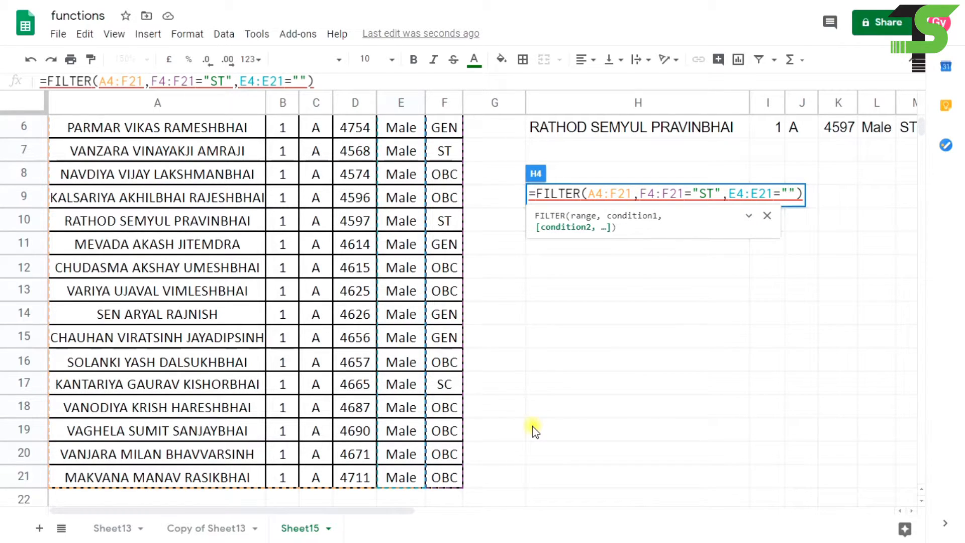
{"action": "type", "text": "Male"}
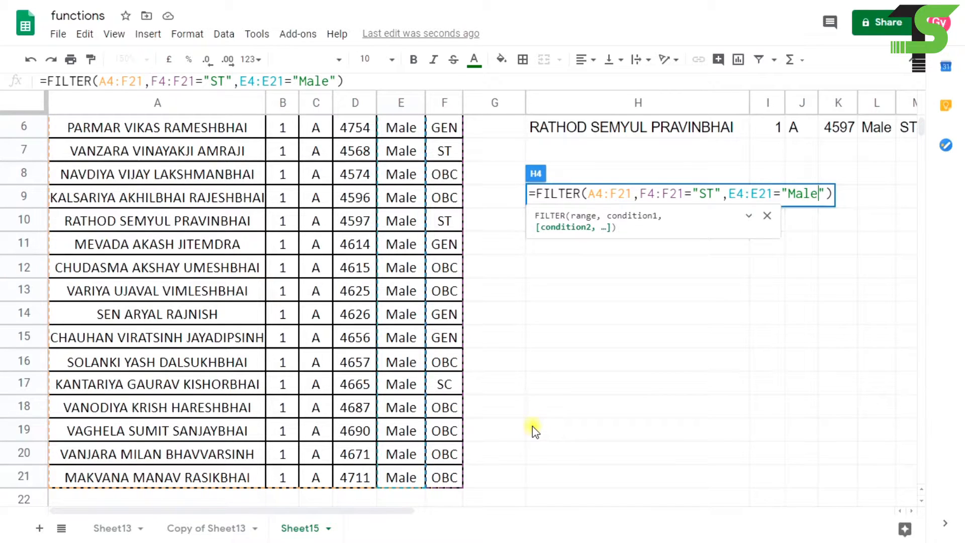
{"action": "key", "text": "Return"}
{"action": "scroll", "coordinate": [534, 430], "scroll_direction": "up", "scroll_amount": 2}
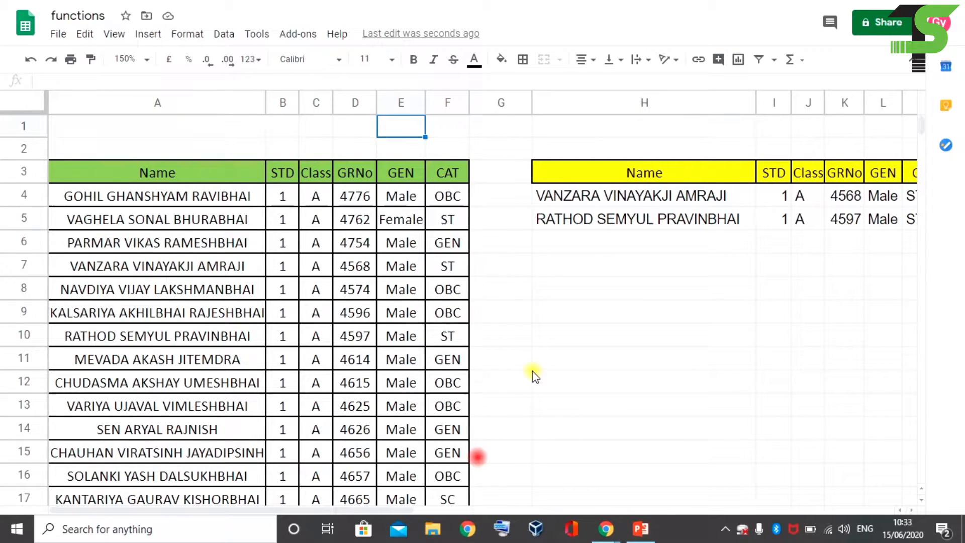
- Review the category and gender criteria in the H4 FILTER formula without changing them
{"action": "left_click", "coordinate": [612, 334]}
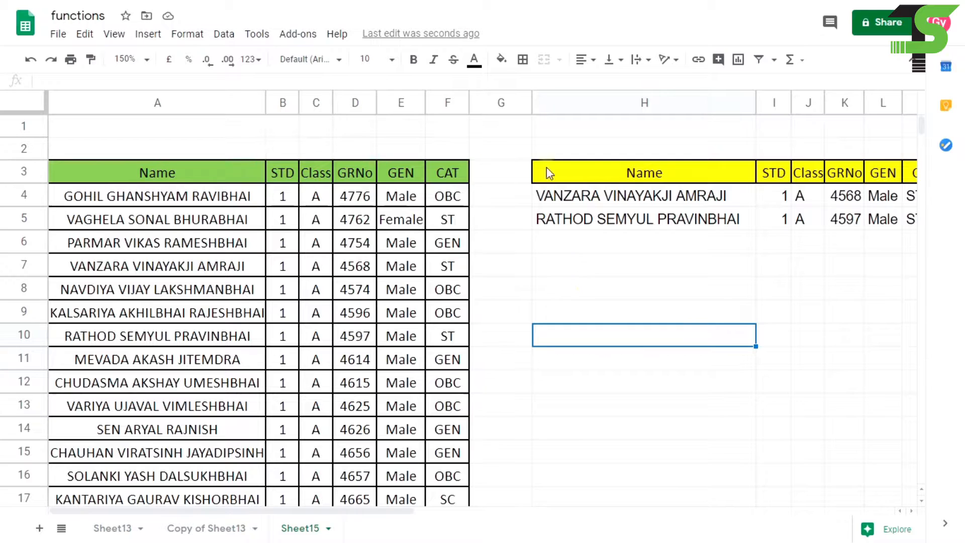
{"action": "left_click", "coordinate": [585, 218]}
{"action": "left_click", "coordinate": [608, 205]}
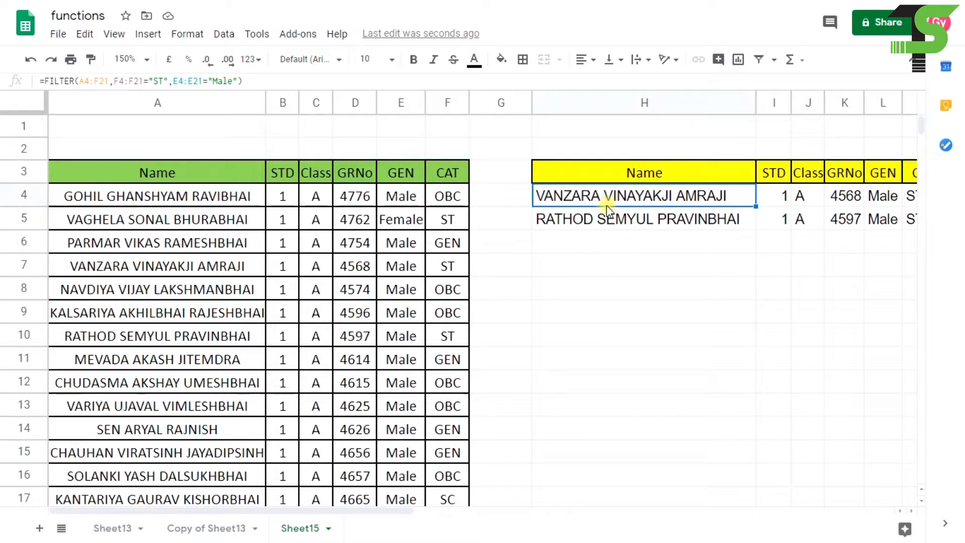
{"action": "double_click", "coordinate": [602, 195]}
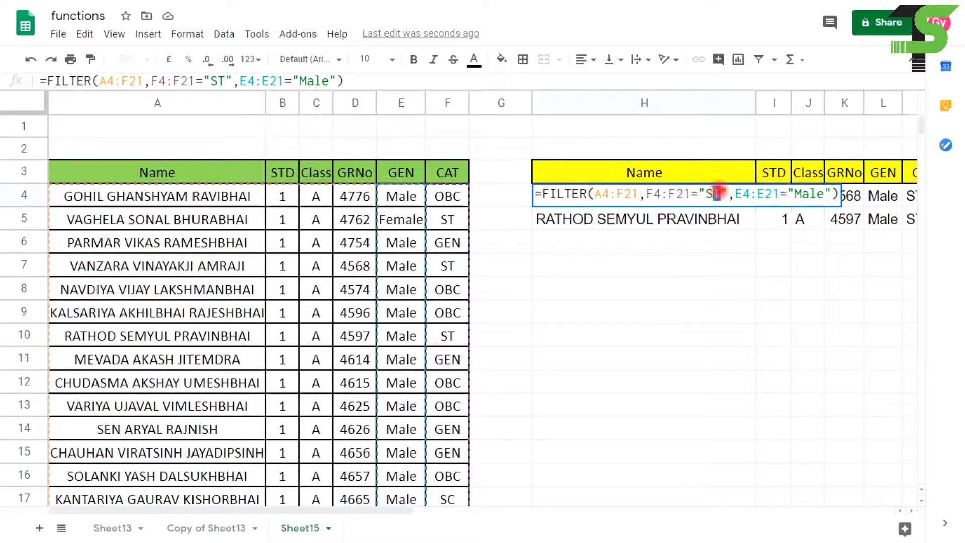
{"action": "double_click", "coordinate": [713, 194]}
{"action": "double_click", "coordinate": [817, 194]}
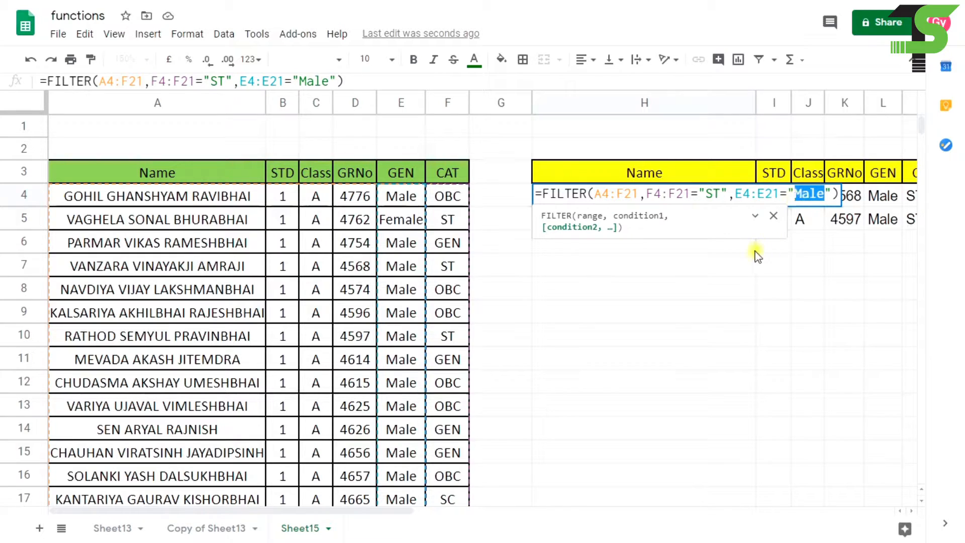
{"action": "key", "text": "Escape"}
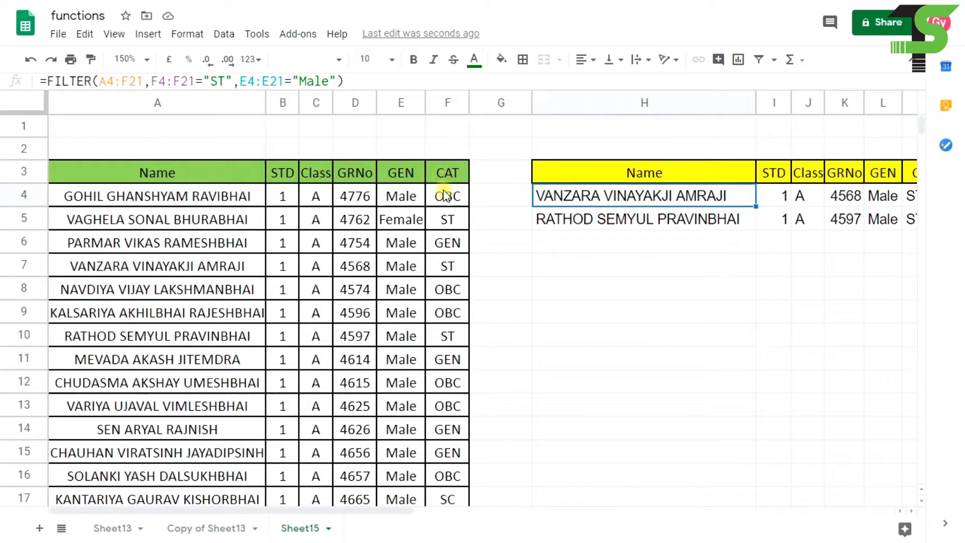
- Set up data validation for cell F1 as a list from the range F4:F21
{"action": "left_click_drag", "start_coordinate": [445, 194], "coordinate": [442, 288]}
{"action": "left_click", "coordinate": [447, 130]}
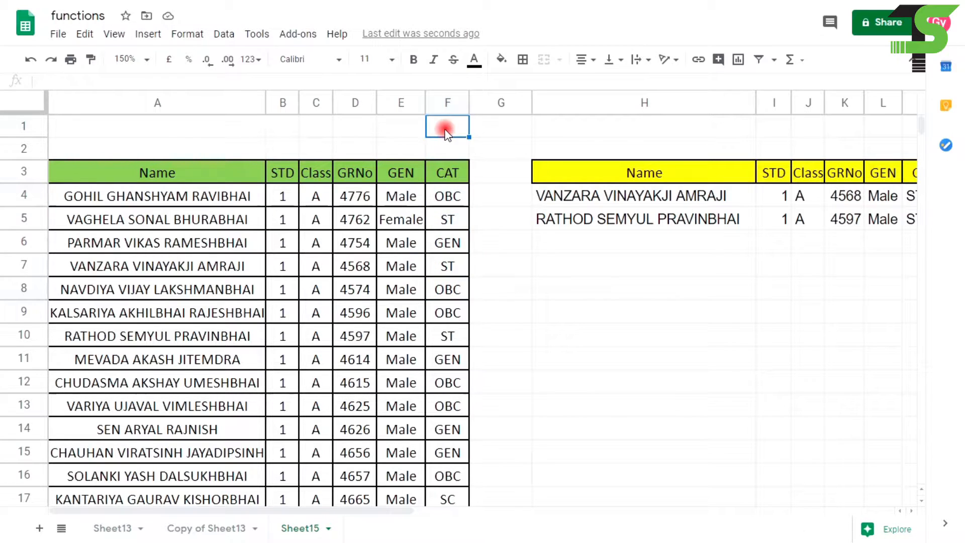
{"action": "left_click", "coordinate": [225, 35]}
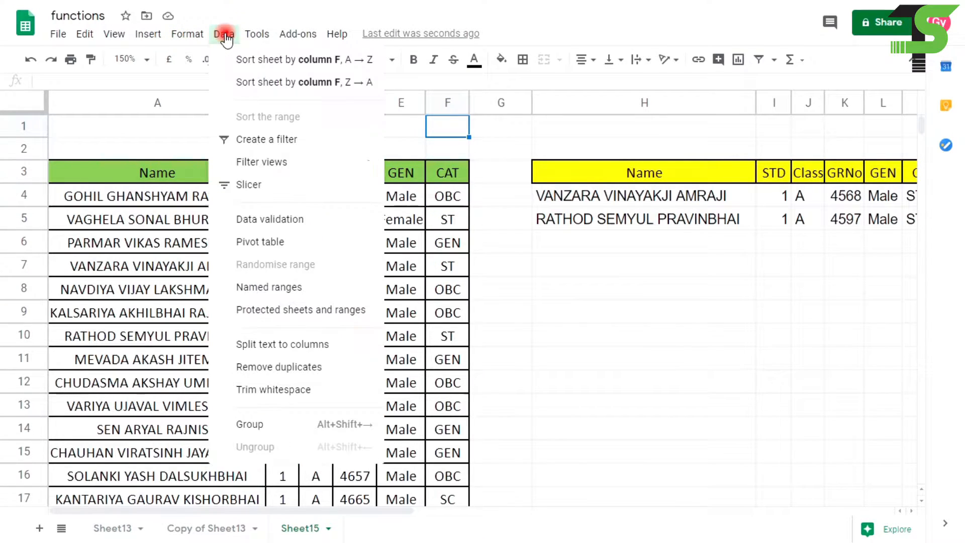
{"action": "left_click", "coordinate": [253, 224]}
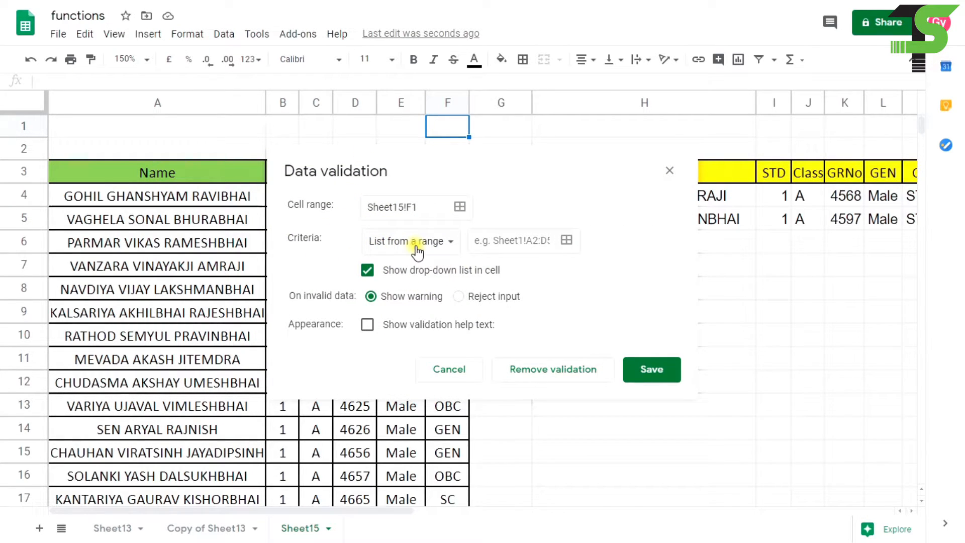
{"action": "left_click", "coordinate": [492, 244]}
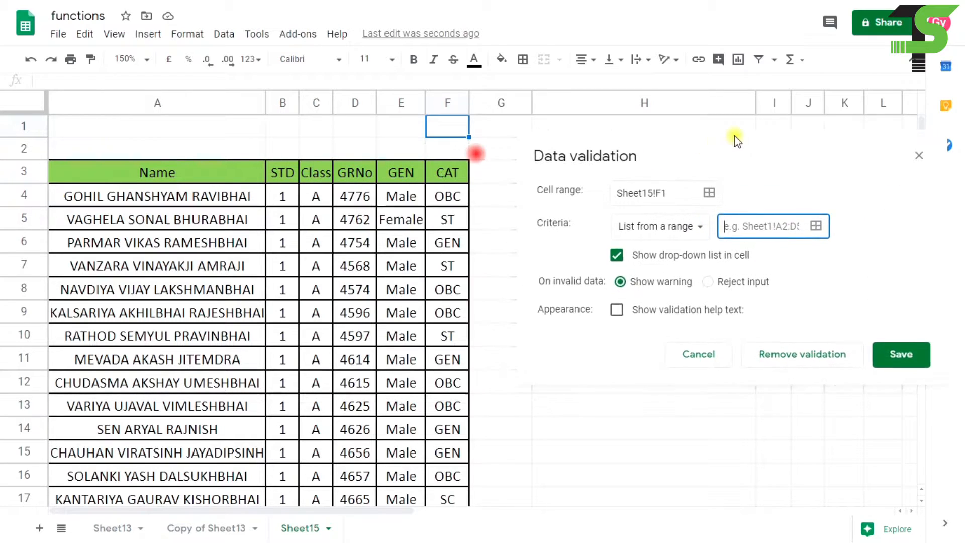
{"action": "left_click", "coordinate": [449, 200]}
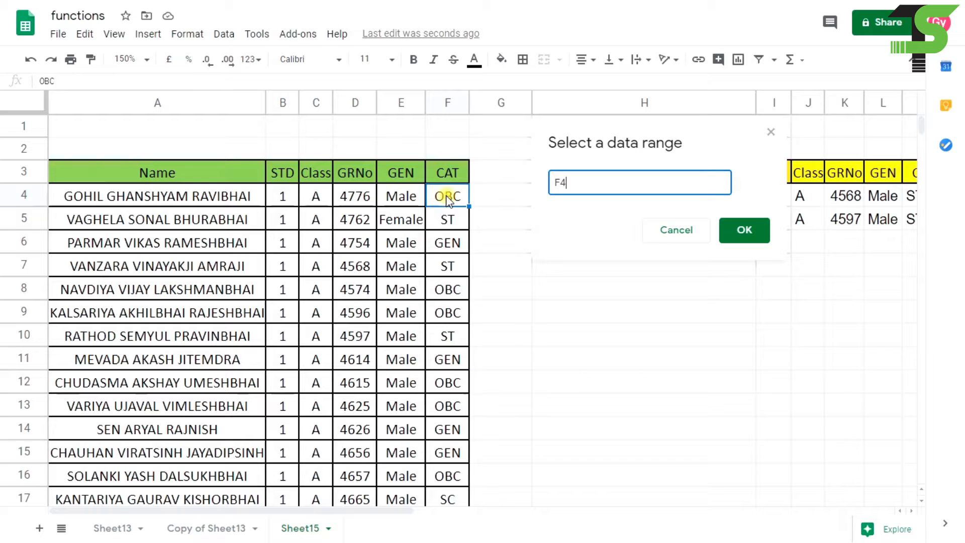
{"action": "left_click_drag", "start_coordinate": [449, 200], "coordinate": [453, 254]}
{"action": "scroll", "coordinate": [807, 274], "scroll_direction": "up", "scroll_amount": 5}
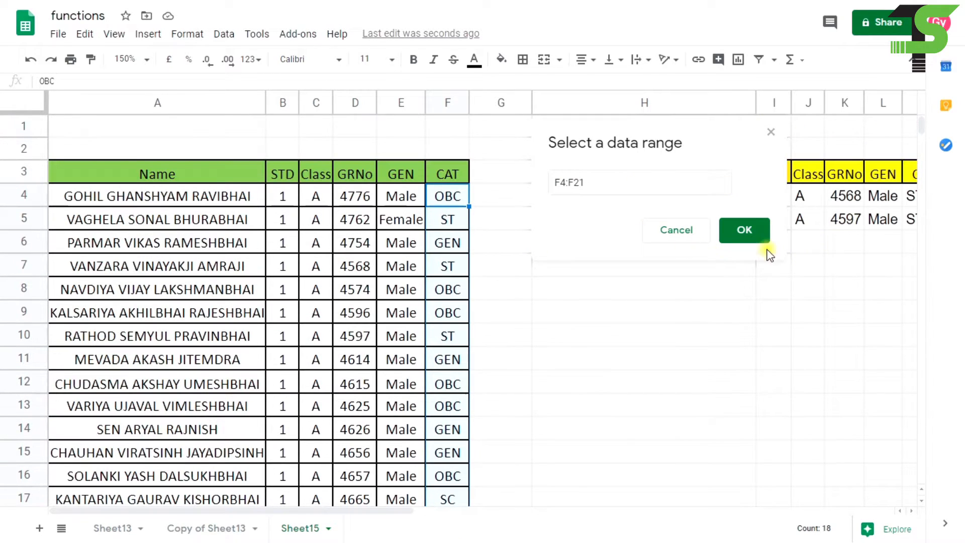
{"action": "left_click", "coordinate": [744, 234]}
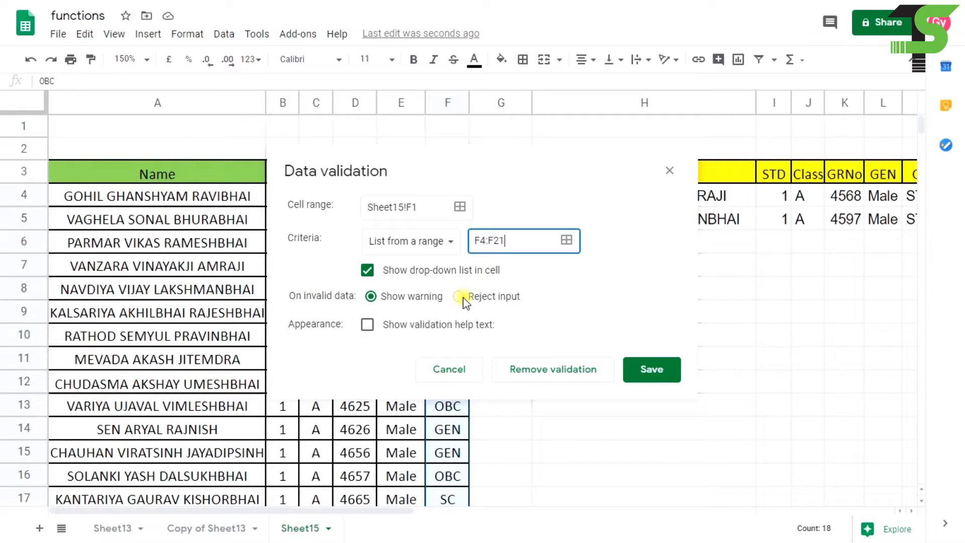
- Make F1's validation reject invalid input, save the rule and check the options in its drop-down
{"action": "left_click", "coordinate": [459, 297]}
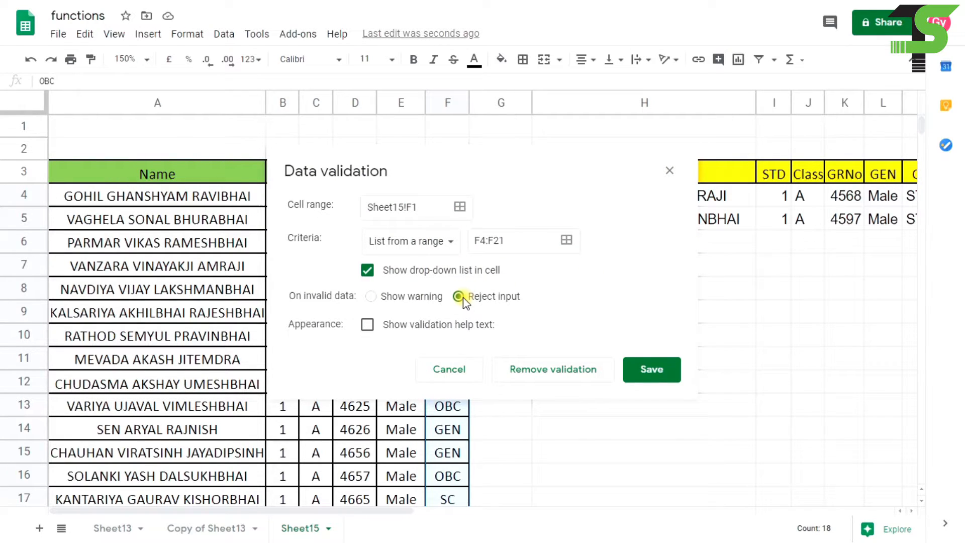
{"action": "left_click", "coordinate": [652, 371]}
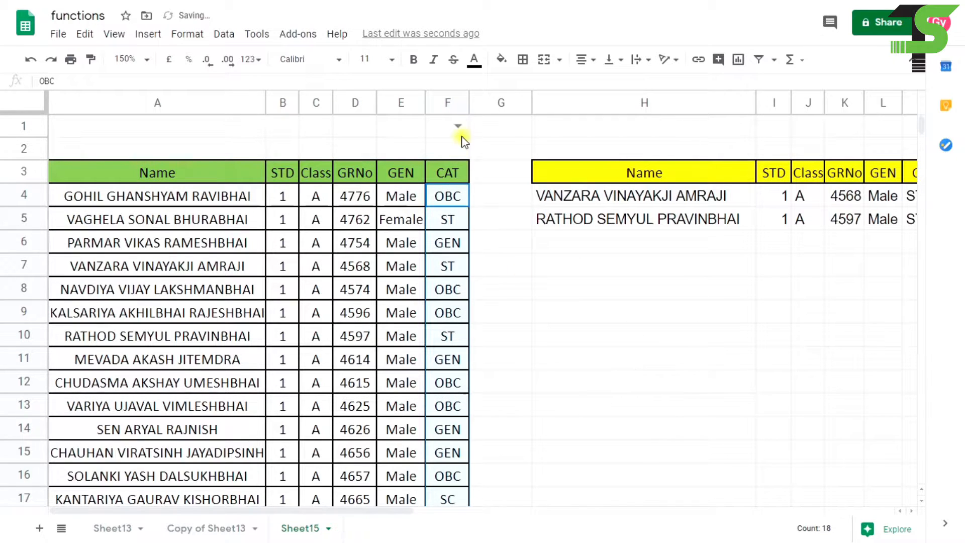
{"action": "left_click", "coordinate": [463, 128]}
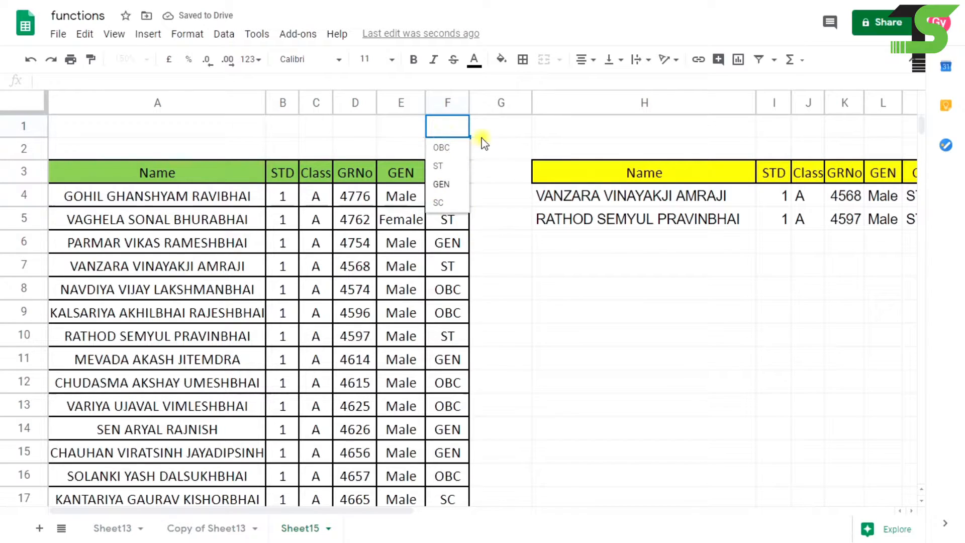
{"action": "key", "text": "Escape"}
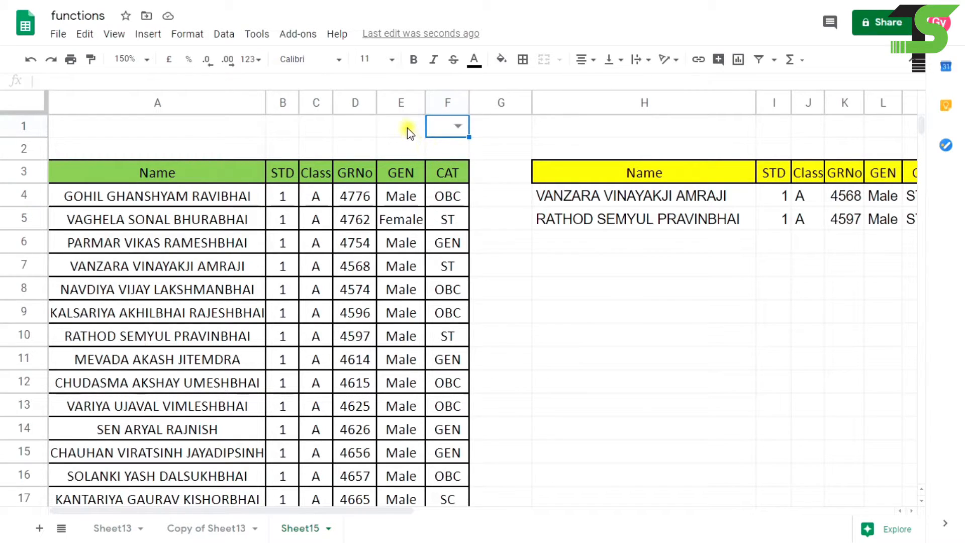
- Add a drop-down list to cell E1 from the range E4:E21, rejecting invalid input
{"action": "left_click", "coordinate": [409, 127]}
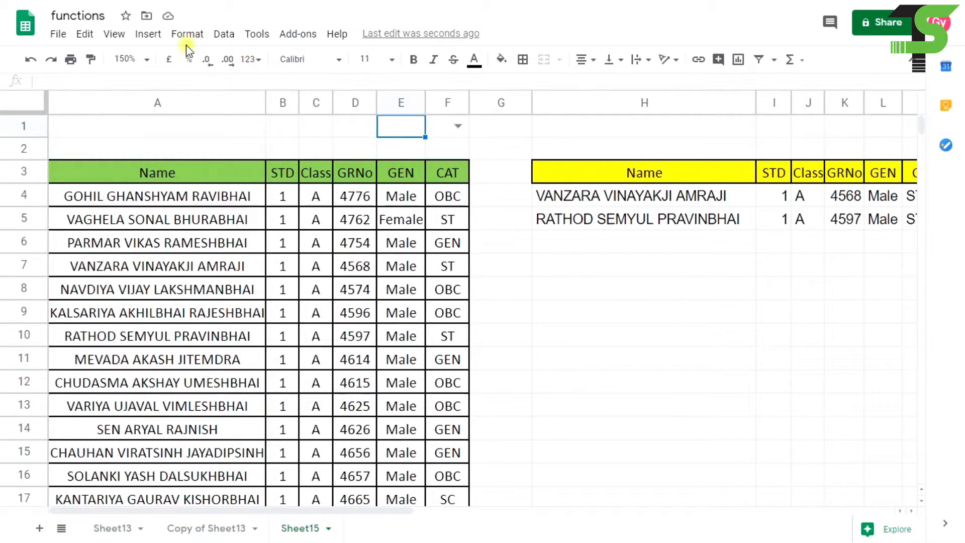
{"action": "left_click", "coordinate": [224, 33]}
{"action": "left_click", "coordinate": [276, 220]}
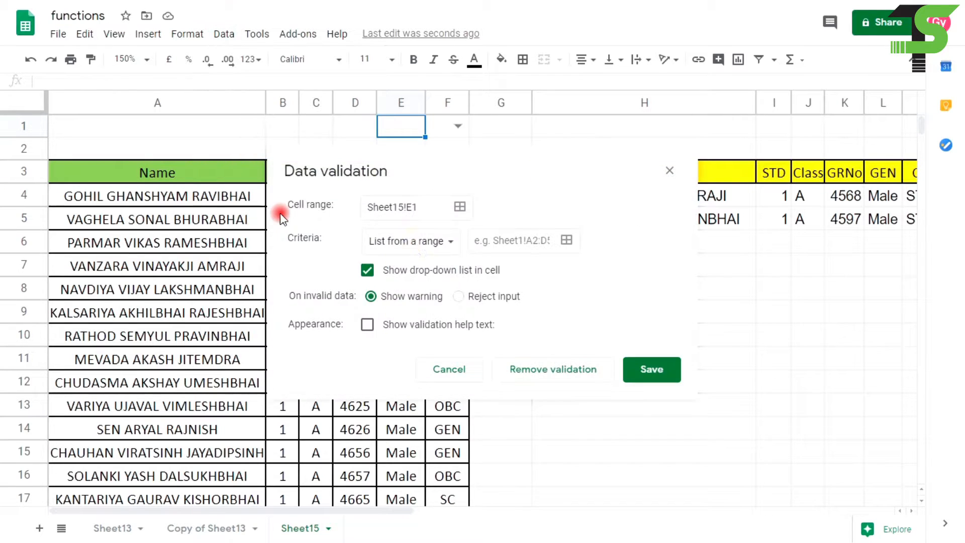
{"action": "left_click", "coordinate": [509, 237]}
{"action": "left_click_drag", "start_coordinate": [480, 168], "coordinate": [743, 148]}
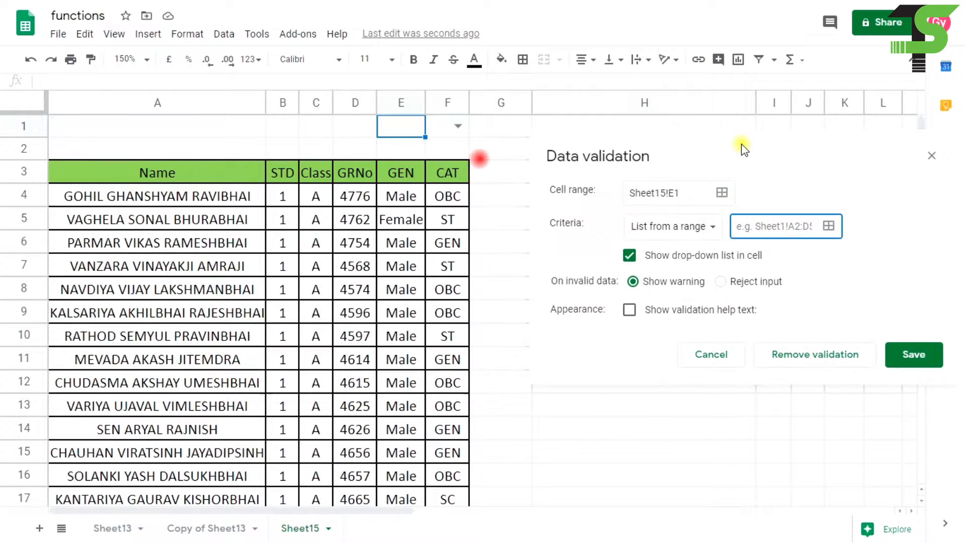
{"action": "left_click_drag", "start_coordinate": [410, 196], "coordinate": [423, 361]}
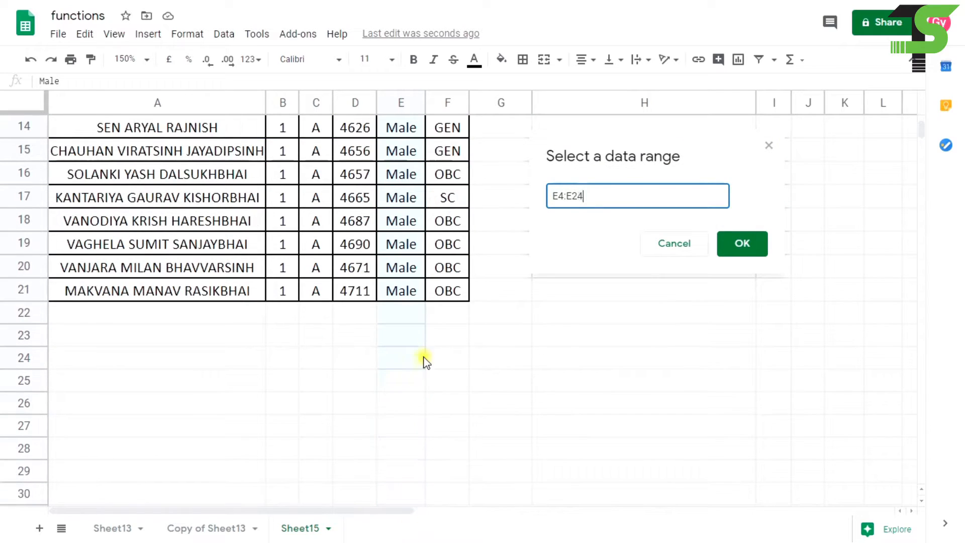
{"action": "left_click", "coordinate": [747, 247]}
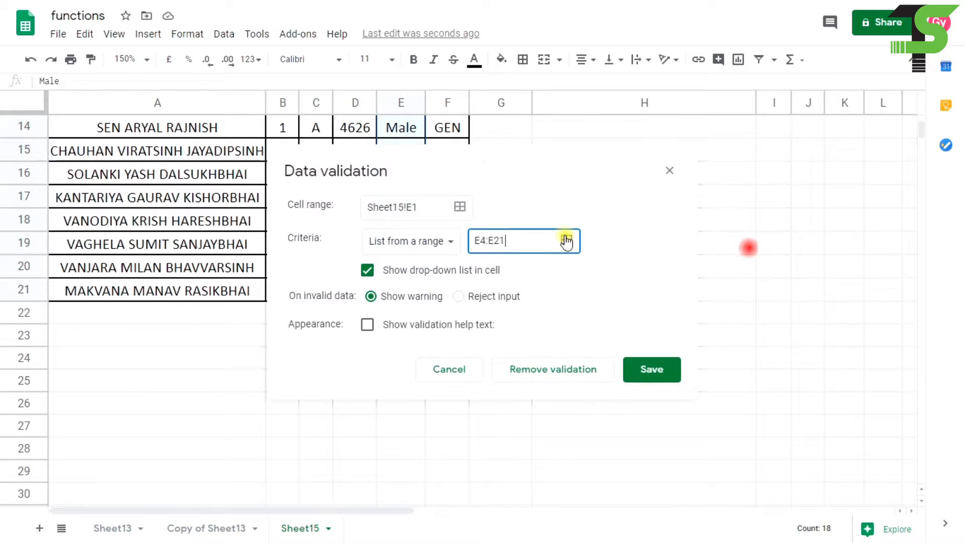
{"action": "left_click", "coordinate": [461, 298]}
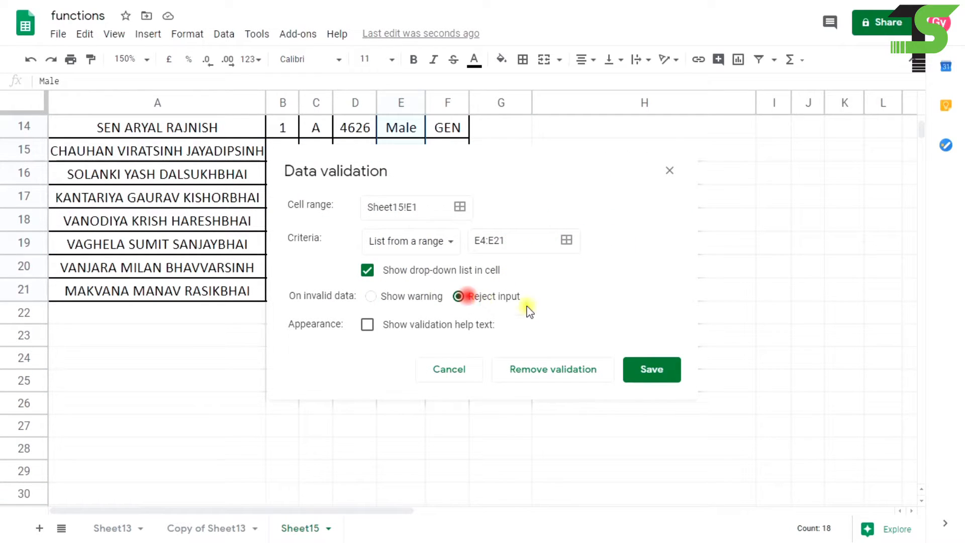
{"action": "left_click", "coordinate": [642, 374]}
{"action": "scroll", "coordinate": [505, 273], "scroll_direction": "up", "scroll_amount": 5}
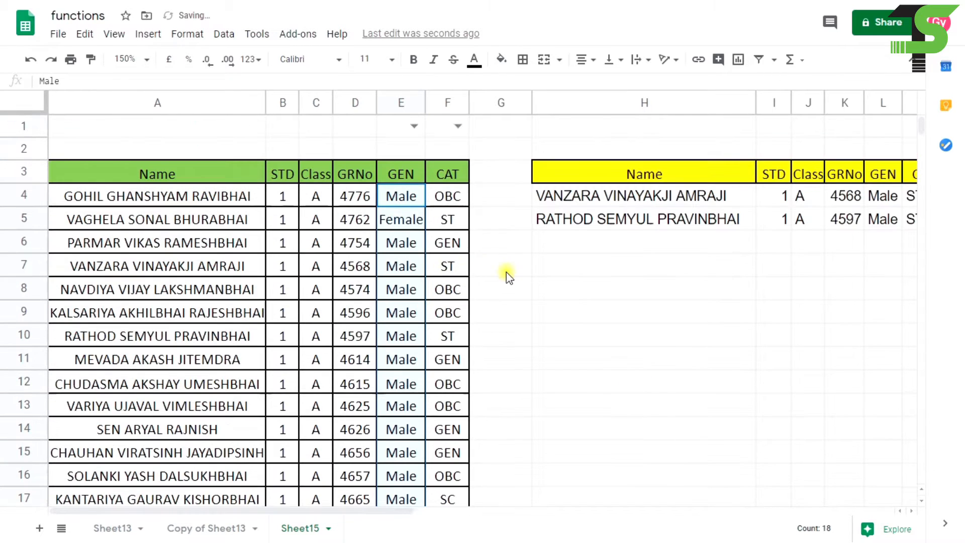
- Choose Male in the E1 drop-down and OBC in the F1 drop-down
{"action": "left_click", "coordinate": [414, 126]}
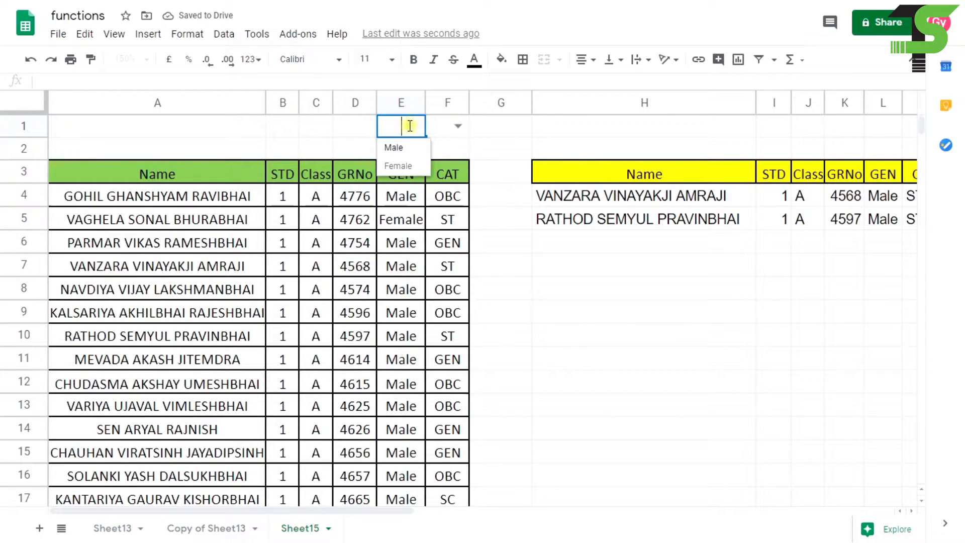
{"action": "left_click", "coordinate": [394, 148]}
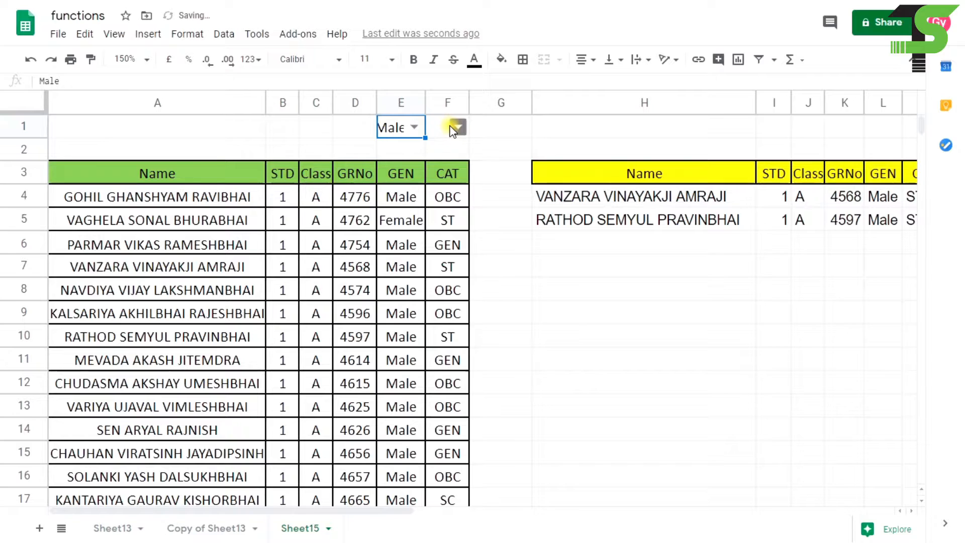
{"action": "left_click", "coordinate": [457, 128]}
{"action": "left_click", "coordinate": [448, 147]}
{"action": "left_click", "coordinate": [538, 229]}
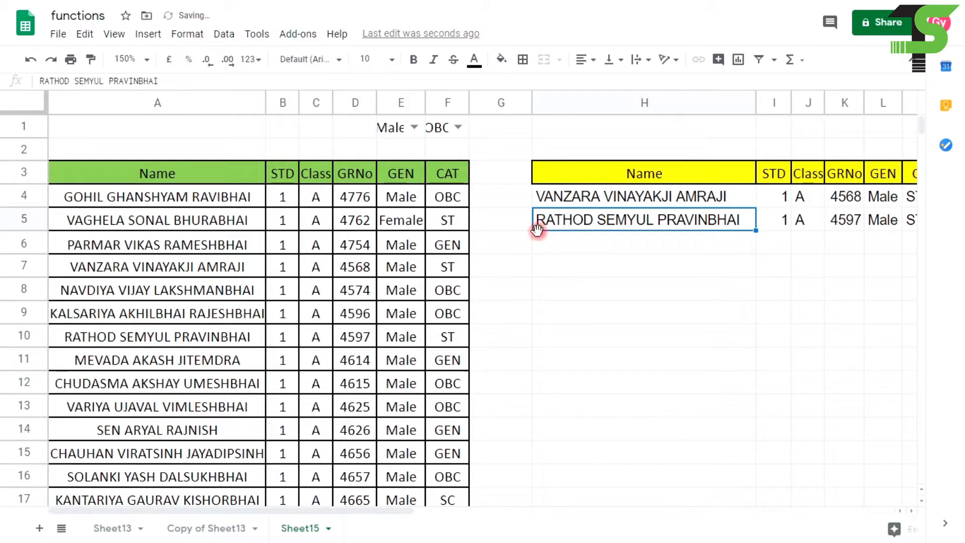
{"action": "left_click", "coordinate": [388, 127]}
{"action": "left_click", "coordinate": [440, 127]}
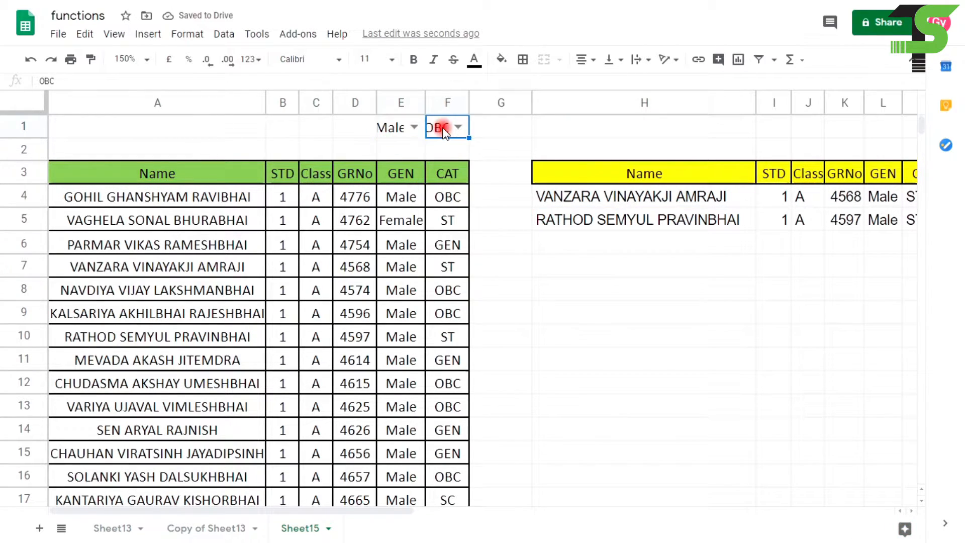
- Widen columns E and F and replace the "ST" category condition in H4's FILTER formula with a reference to F1
{"action": "left_click_drag", "start_coordinate": [425, 102], "coordinate": [496, 102]}
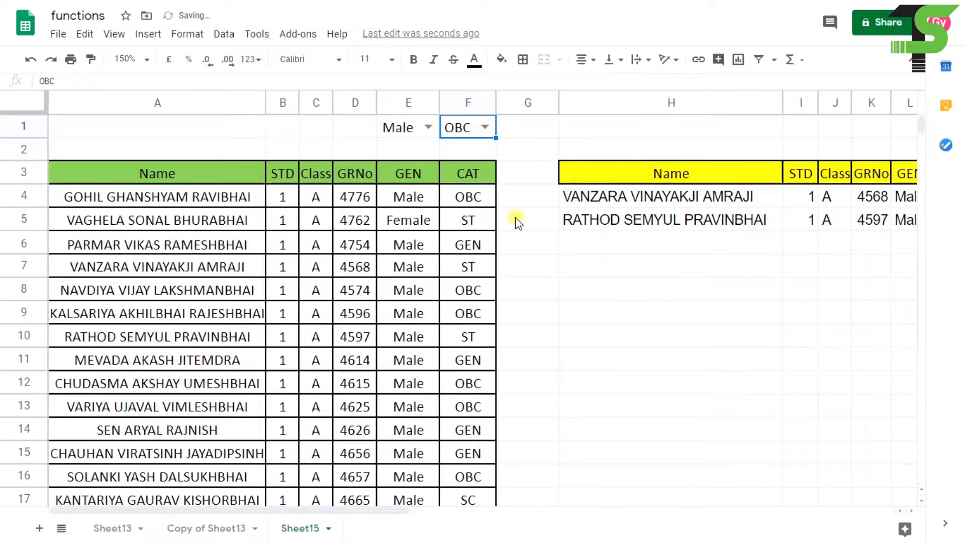
{"action": "left_click", "coordinate": [610, 197]}
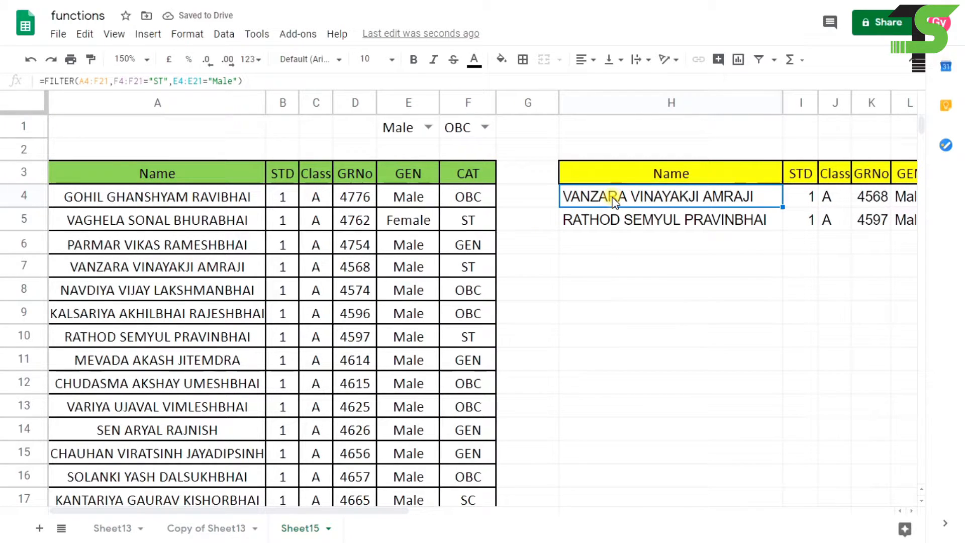
{"action": "double_click", "coordinate": [612, 200]}
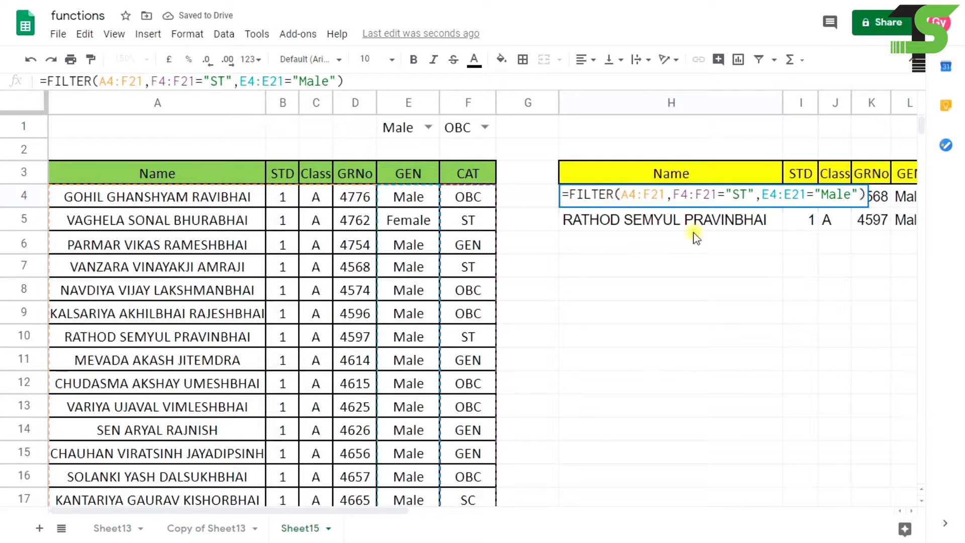
{"action": "left_click_drag", "start_coordinate": [754, 193], "coordinate": [737, 195]}
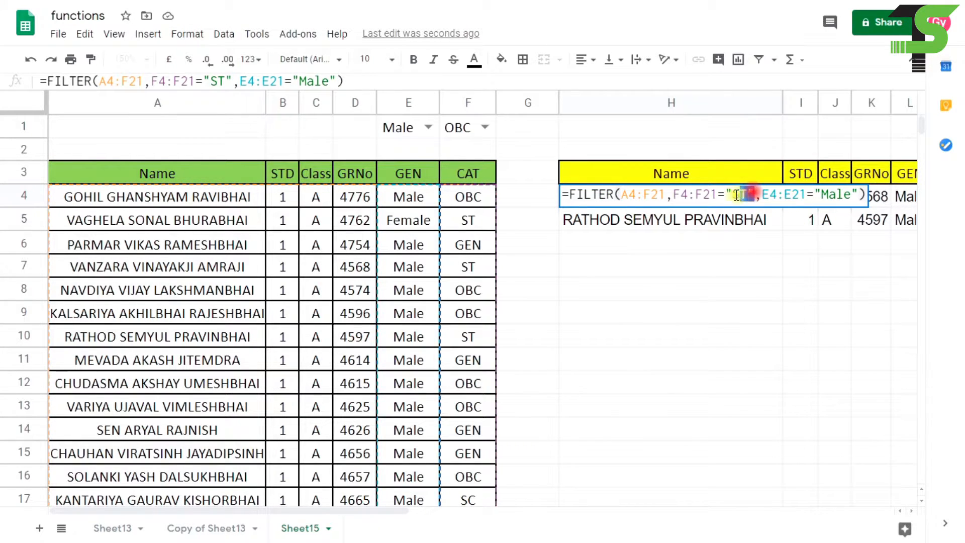
{"action": "key", "text": "BackSpace"}
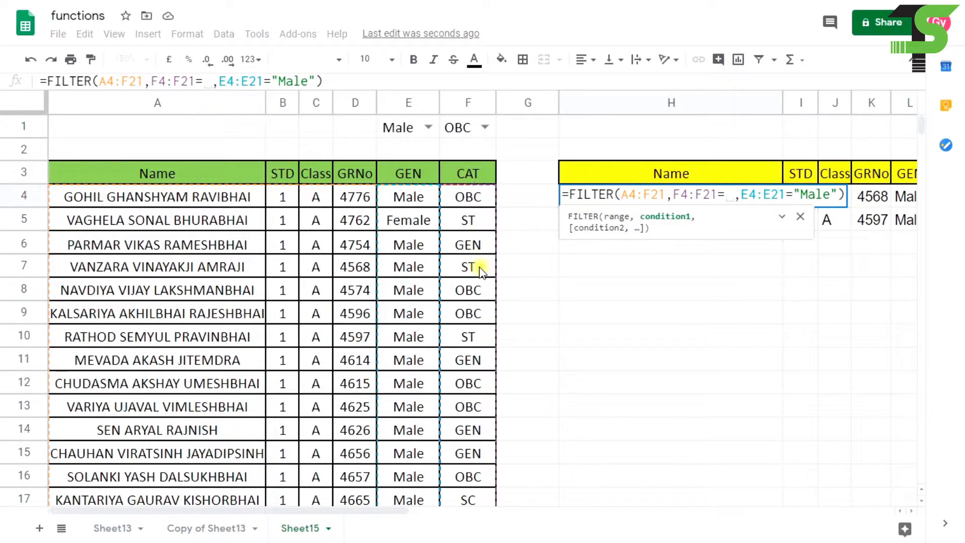
{"action": "left_click", "coordinate": [464, 126]}
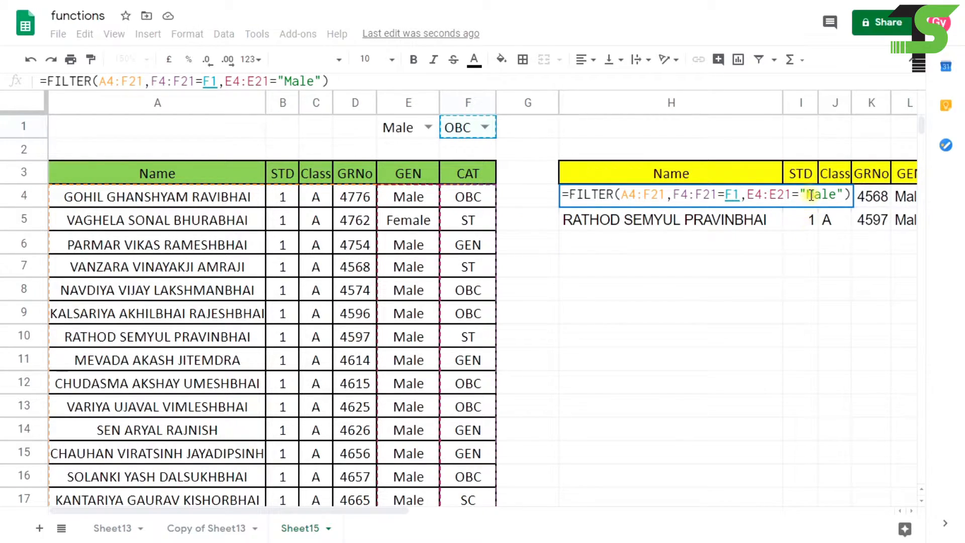
- Replace the "Male" gender condition in H4's FILTER formula with a reference to E1 and commit the formula
{"action": "left_click_drag", "start_coordinate": [800, 191], "coordinate": [844, 196]}
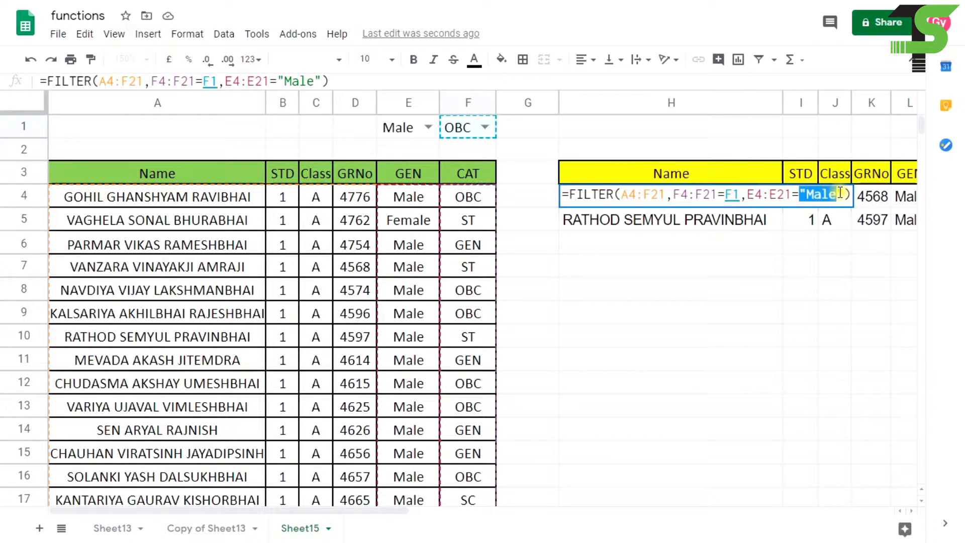
{"action": "key", "text": "BackSpace"}
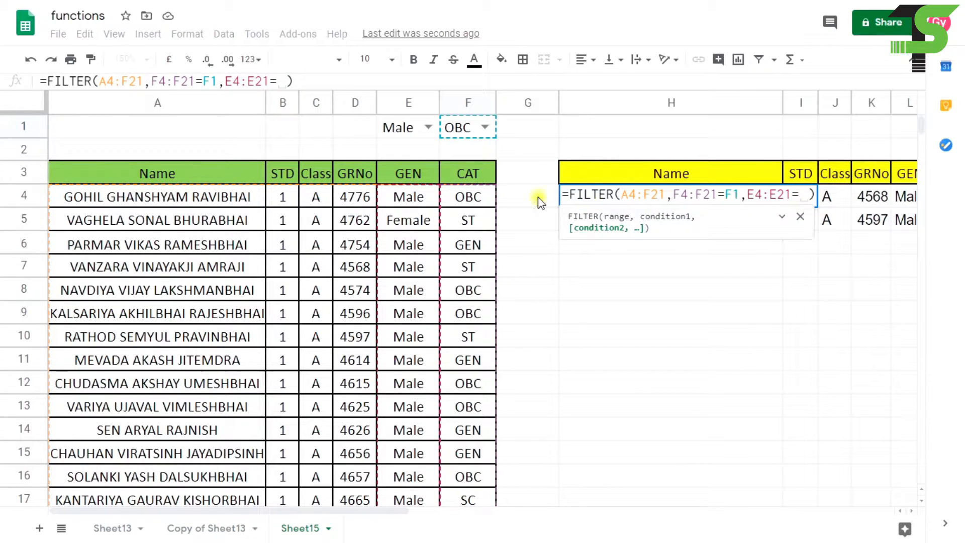
{"action": "left_click", "coordinate": [401, 129]}
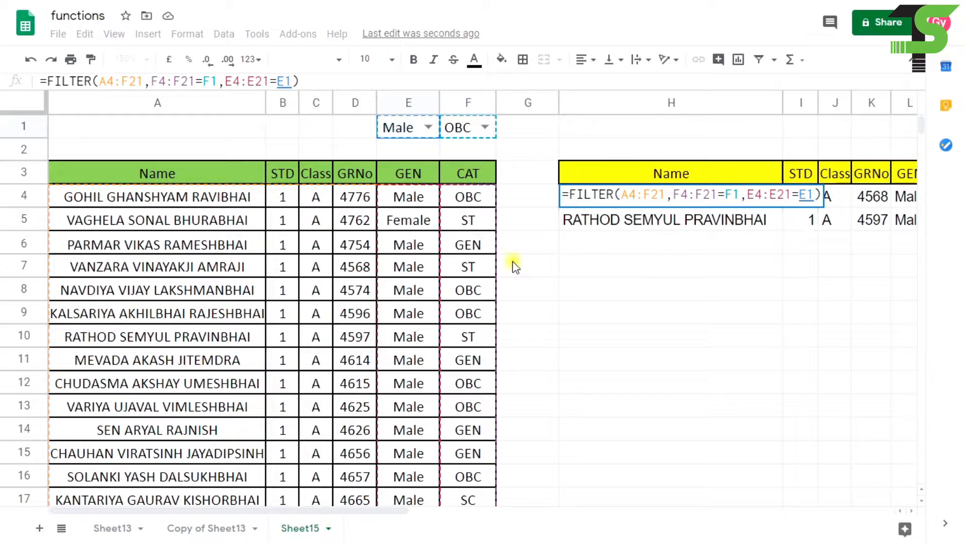
{"action": "key", "text": "Return"}
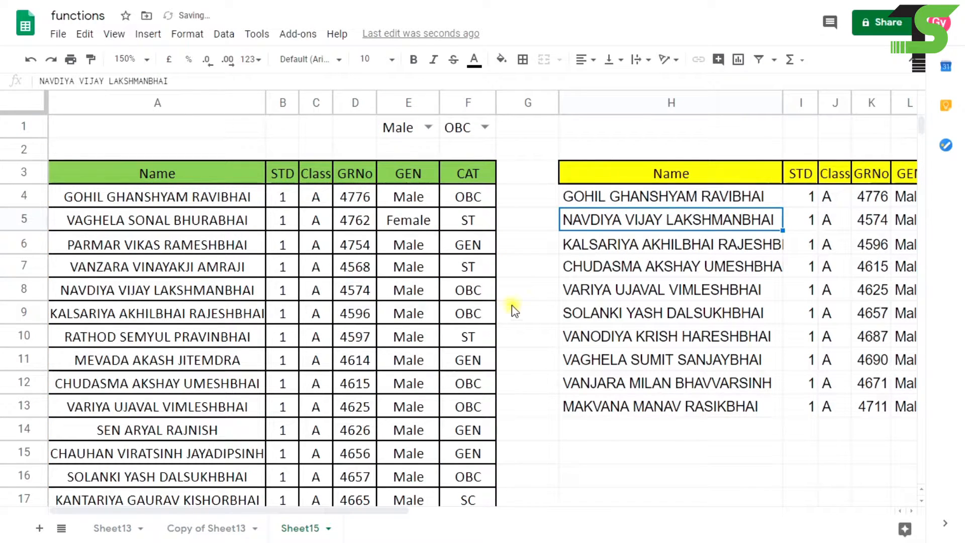
- Choose Female in the E1 drop-down and check H4 and the source table for matching rows
{"action": "scroll", "coordinate": [784, 297], "scroll_direction": "down", "scroll_amount": 2}
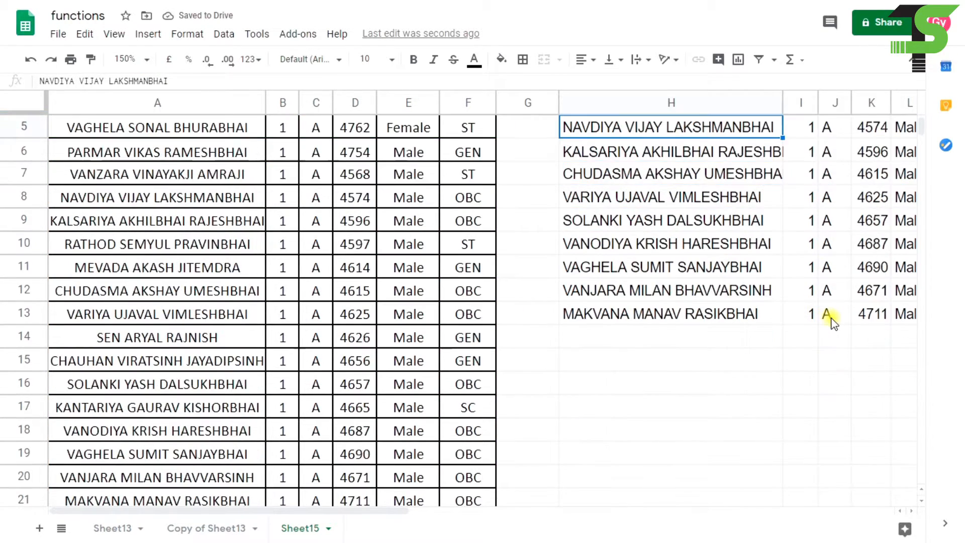
{"action": "scroll", "coordinate": [820, 315], "scroll_direction": "up", "scroll_amount": 2}
{"action": "left_click", "coordinate": [428, 127]}
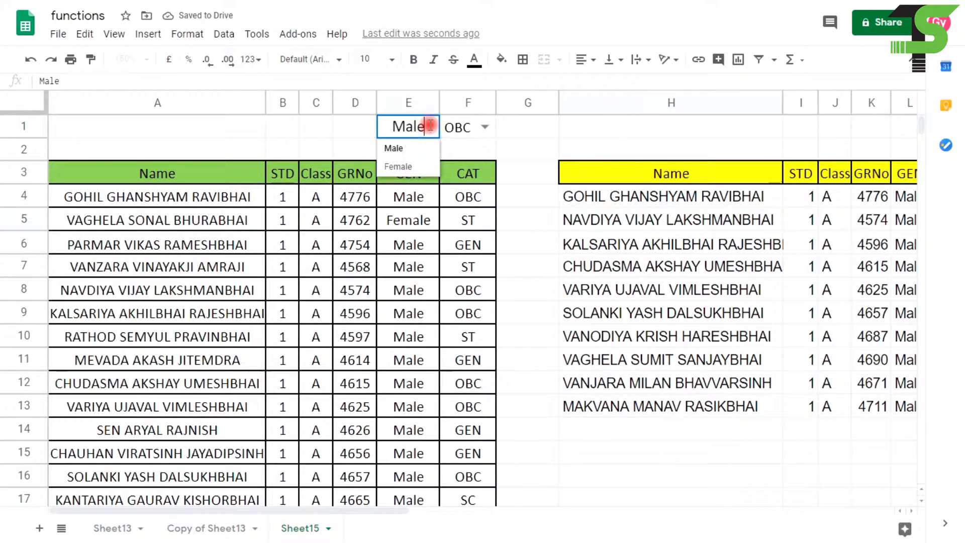
{"action": "left_click", "coordinate": [398, 165]}
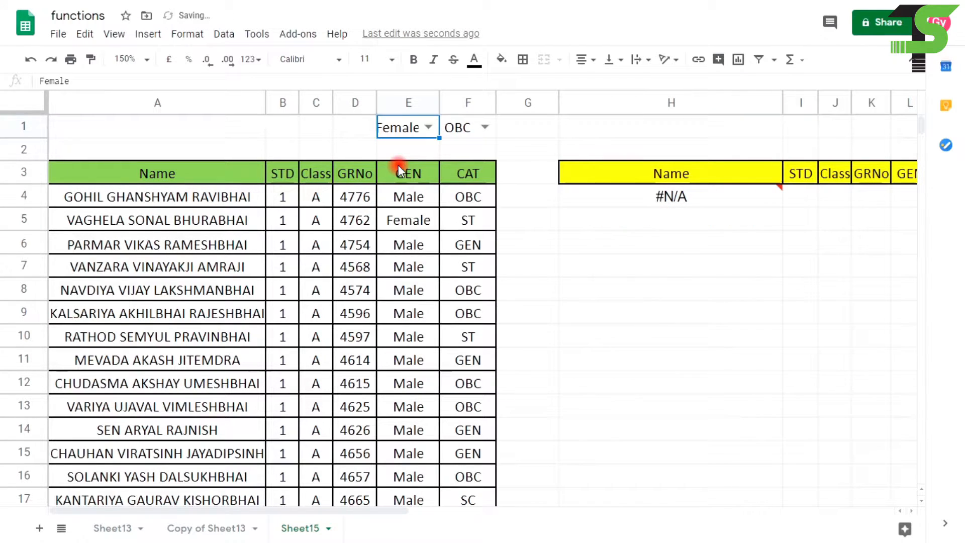
{"action": "left_click", "coordinate": [688, 201]}
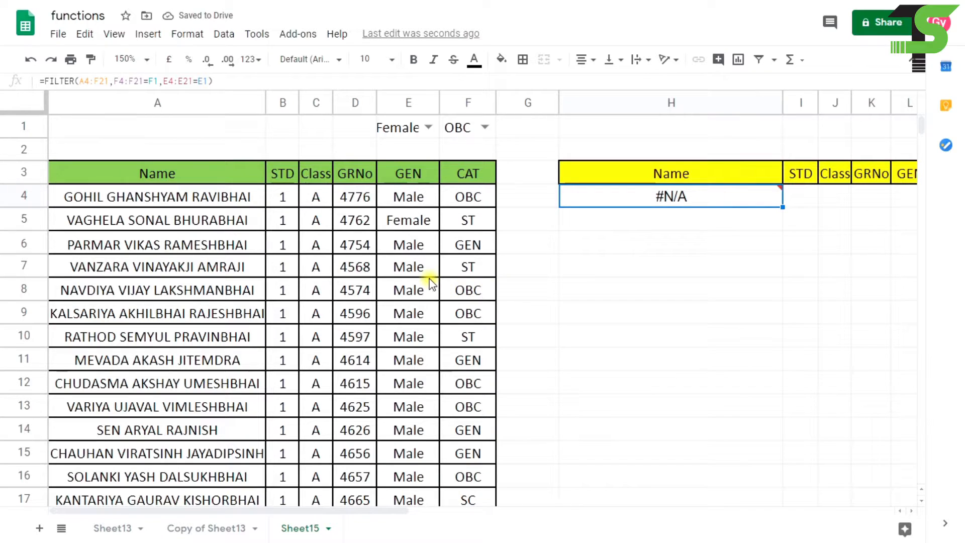
{"action": "left_click", "coordinate": [466, 324]}
{"action": "scroll", "coordinate": [467, 324], "scroll_direction": "down", "scroll_amount": 2}
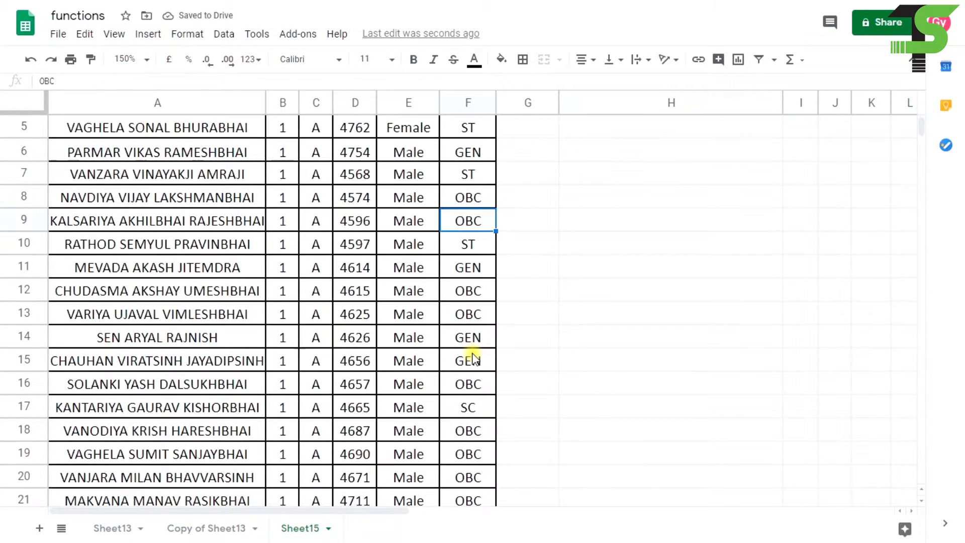
{"action": "scroll", "coordinate": [467, 319], "scroll_direction": "up", "scroll_amount": 2}
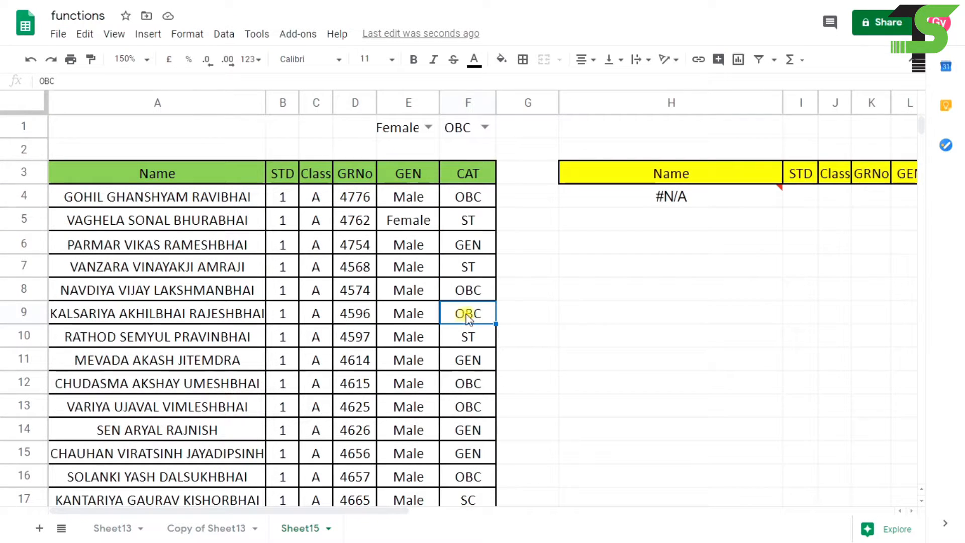
- Test the filter by copying Female from E5 into E8, check H4, and undo the paste
{"action": "left_click", "coordinate": [413, 288]}
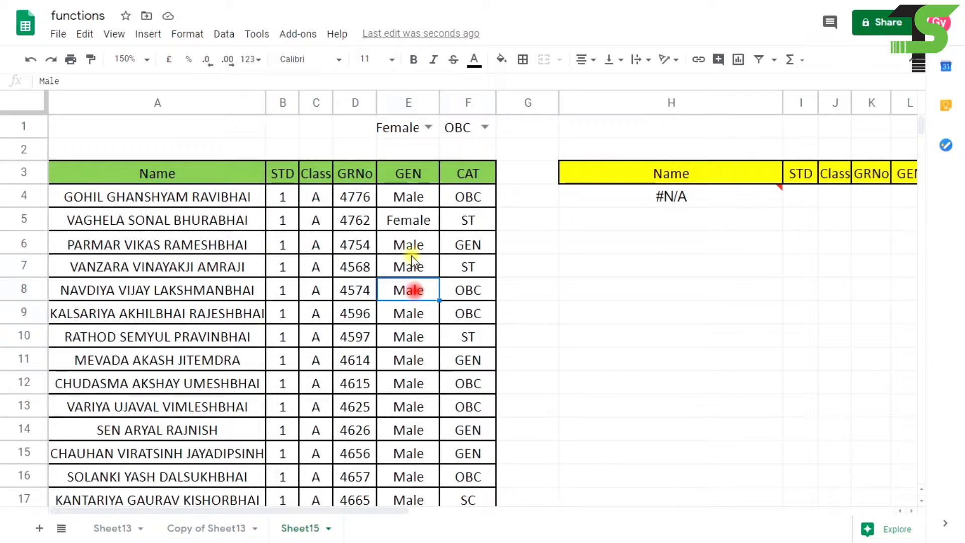
{"action": "left_click", "coordinate": [412, 220]}
{"action": "key", "text": "ctrl+c"}
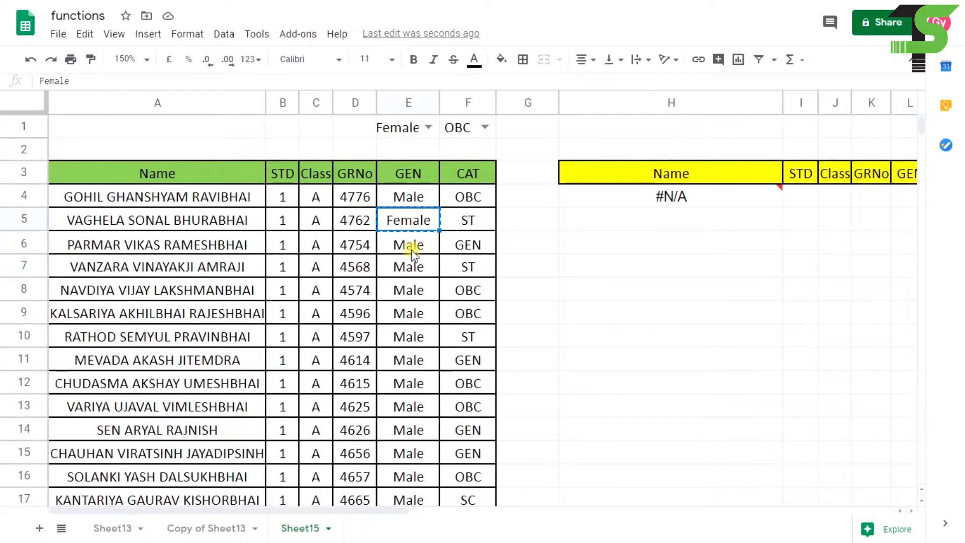
{"action": "left_click", "coordinate": [408, 292]}
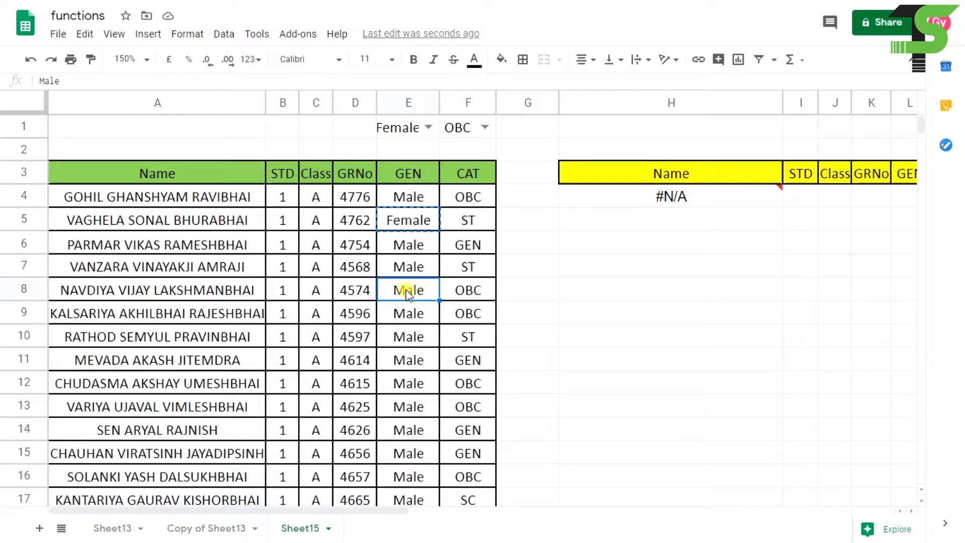
{"action": "key", "text": "ctrl+v"}
{"action": "left_click", "coordinate": [660, 198]}
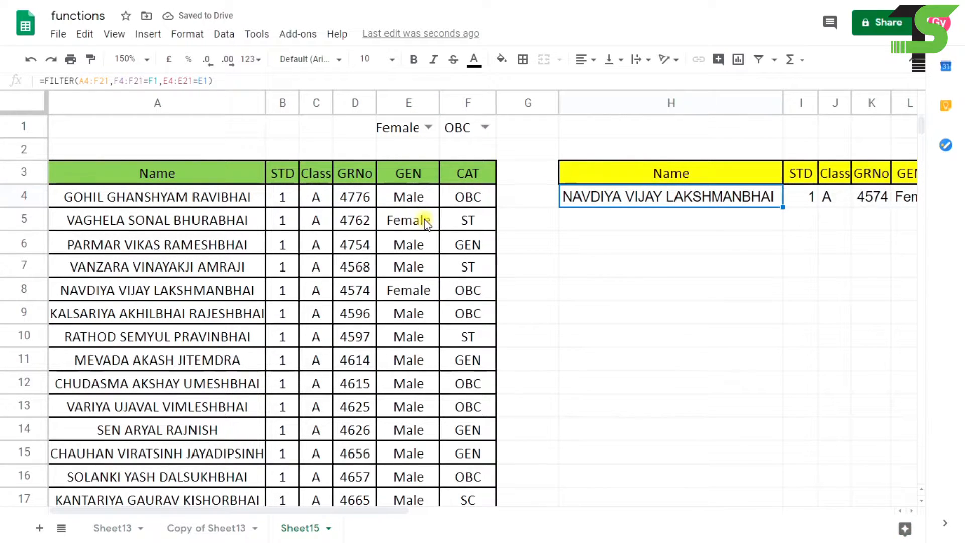
{"action": "key", "text": "ctrl+z"}
- Wrap the FILTER formula in H4 in an IFERROR function
{"action": "left_click", "coordinate": [678, 195]}
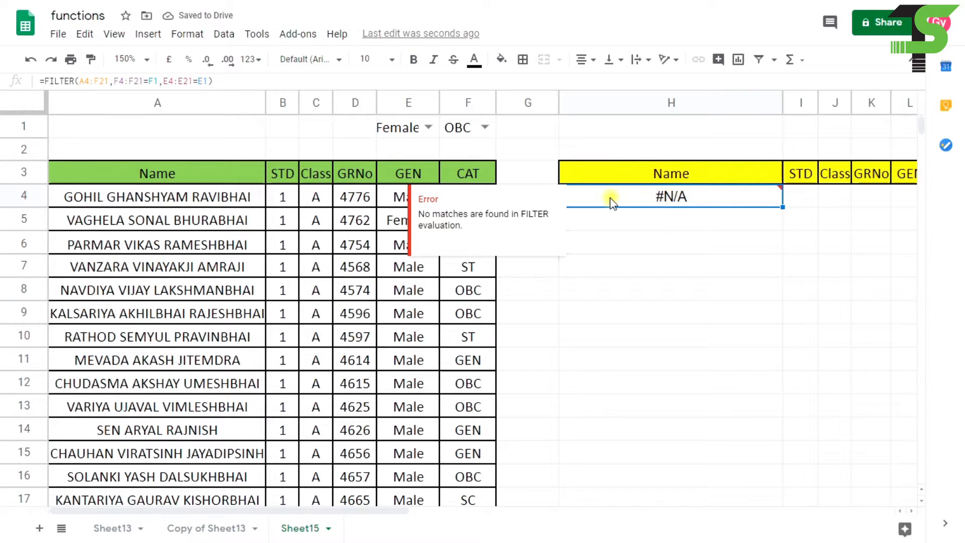
{"action": "triple_click", "coordinate": [635, 194]}
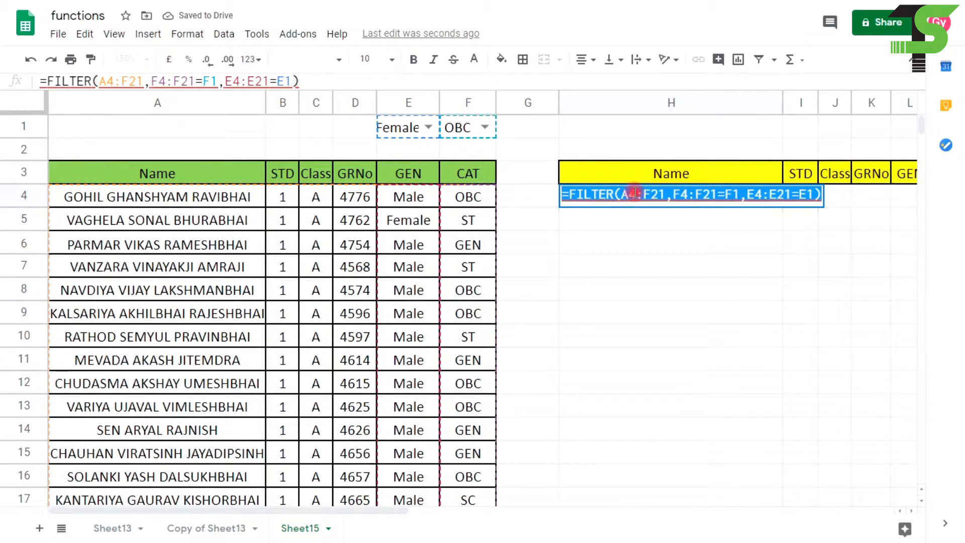
{"action": "left_click", "coordinate": [660, 194]}
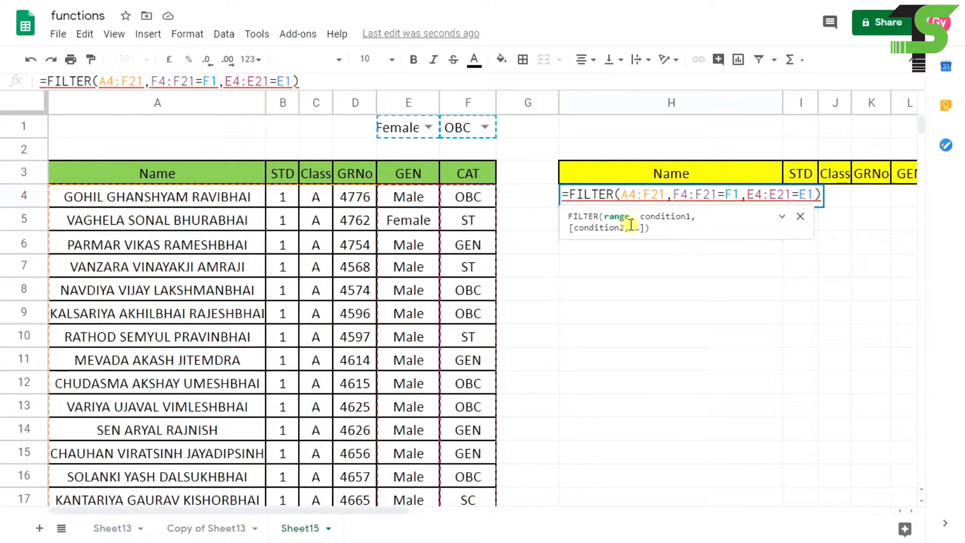
{"action": "type", "text": "ifer"}
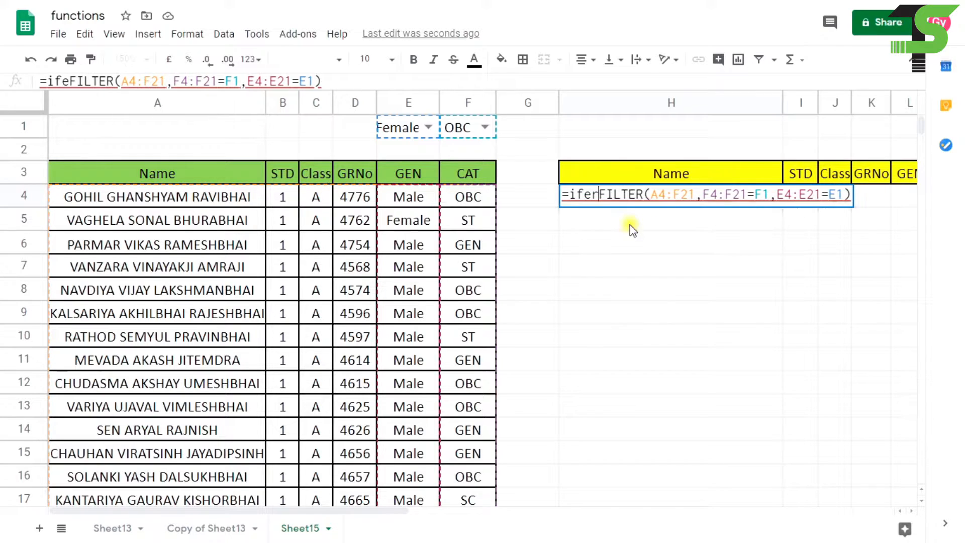
{"action": "type", "text": "ror("}
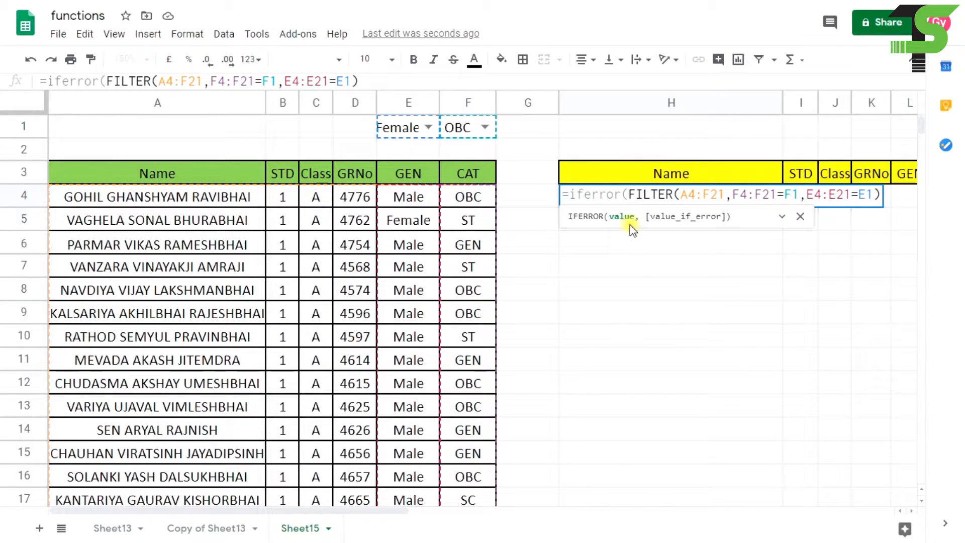
{"action": "left_click", "coordinate": [880, 194]}
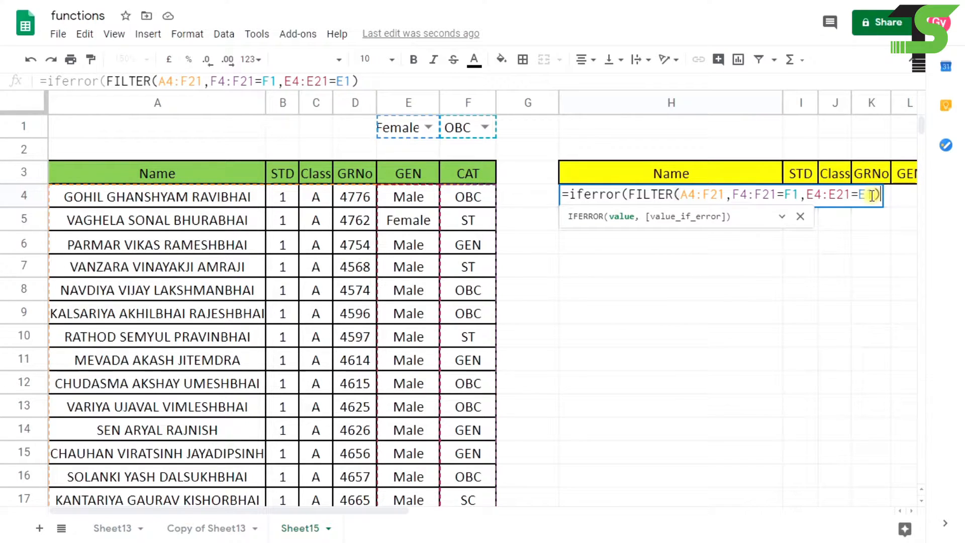
{"action": "type", "text": ")"}
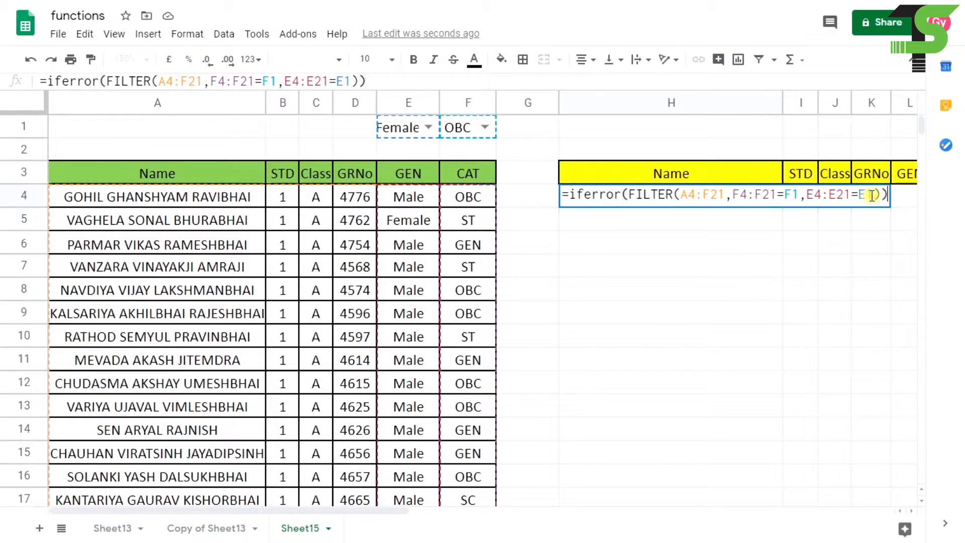
- Add "No Data Available" as the value-if-error argument of H4's IFERROR formula and commit it
{"action": "left_click", "coordinate": [882, 195]}
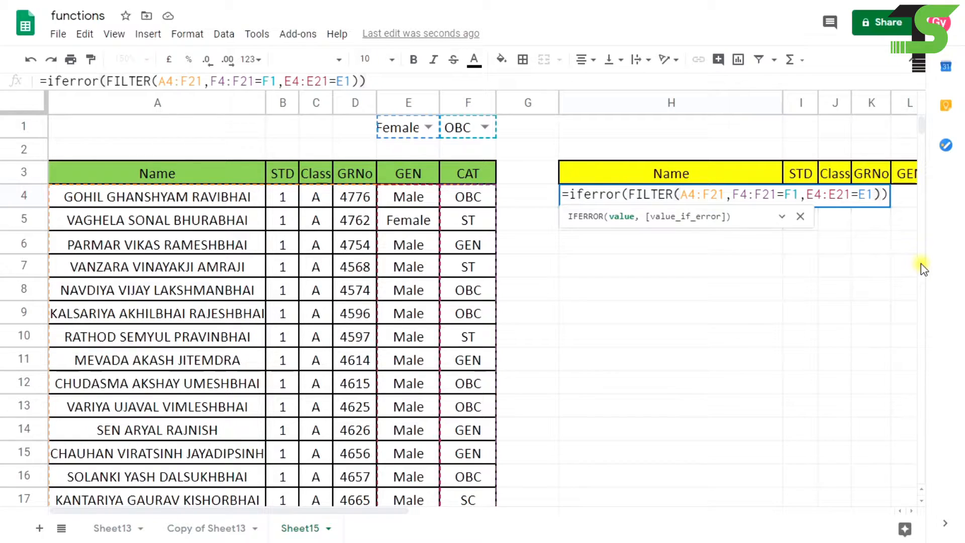
{"action": "type", "text": ", "}
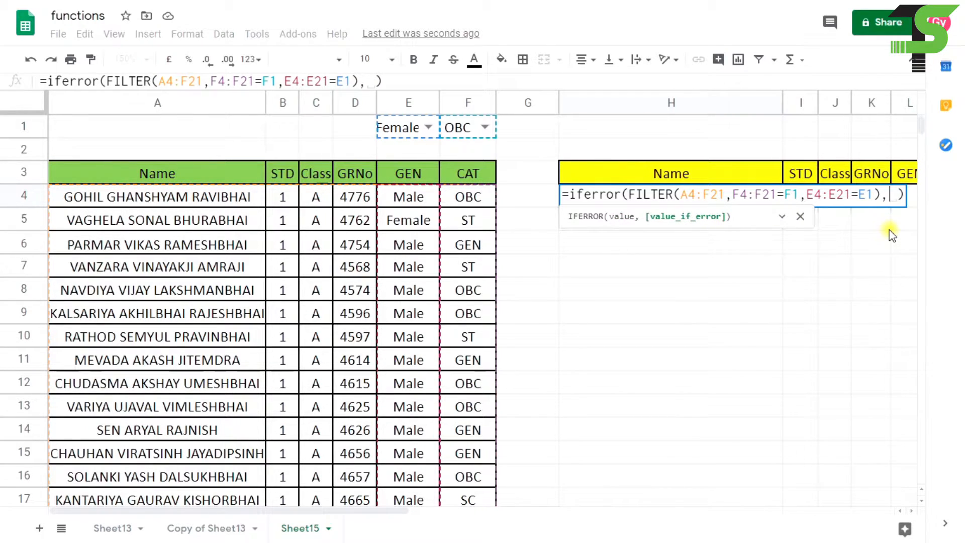
{"action": "type", "text": "\"\""}
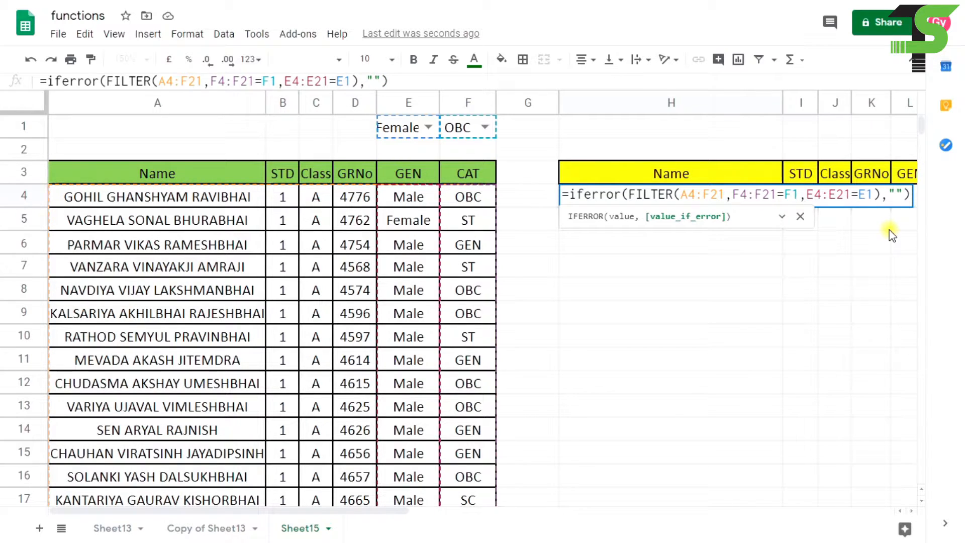
{"action": "type", "text": "No Data"}
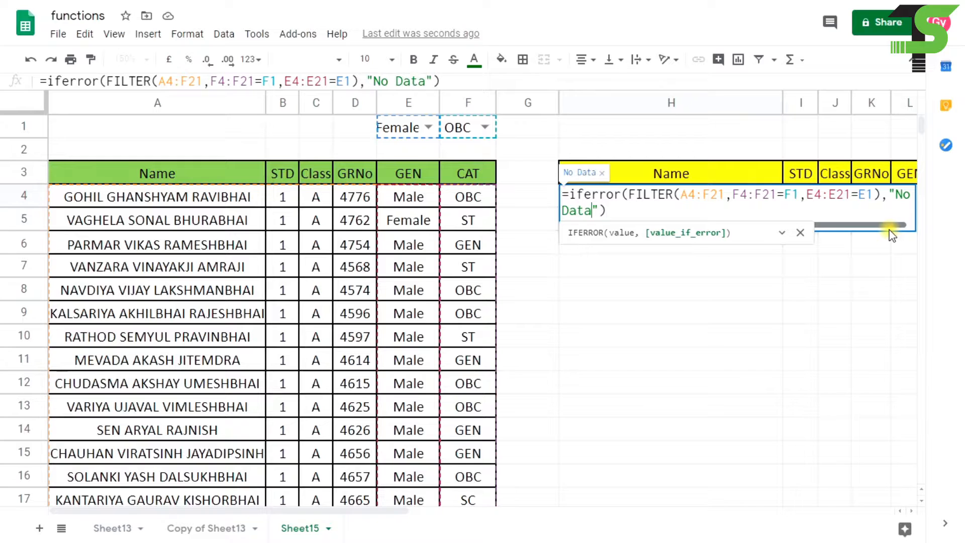
{"action": "type", "text": " Availa"}
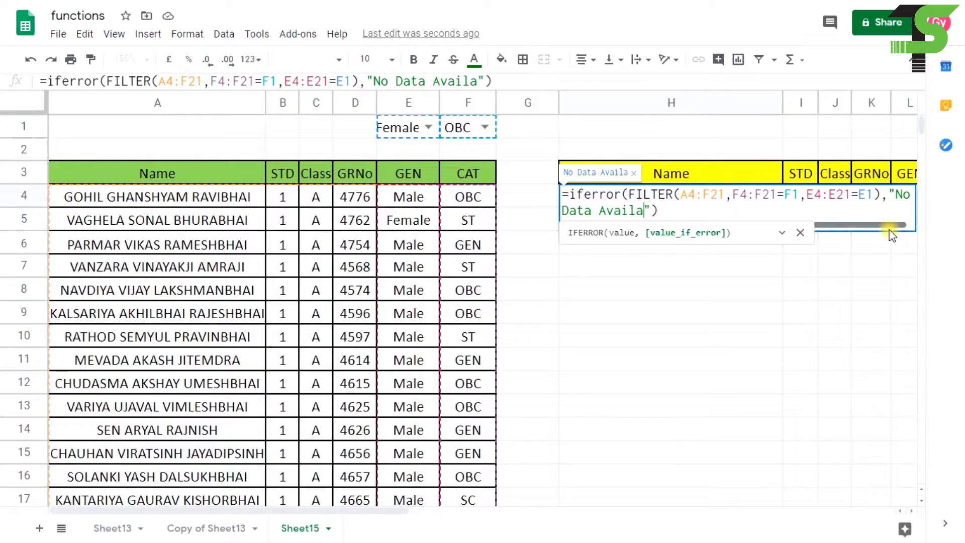
{"action": "type", "text": "ble"}
{"action": "key", "text": "Return"}
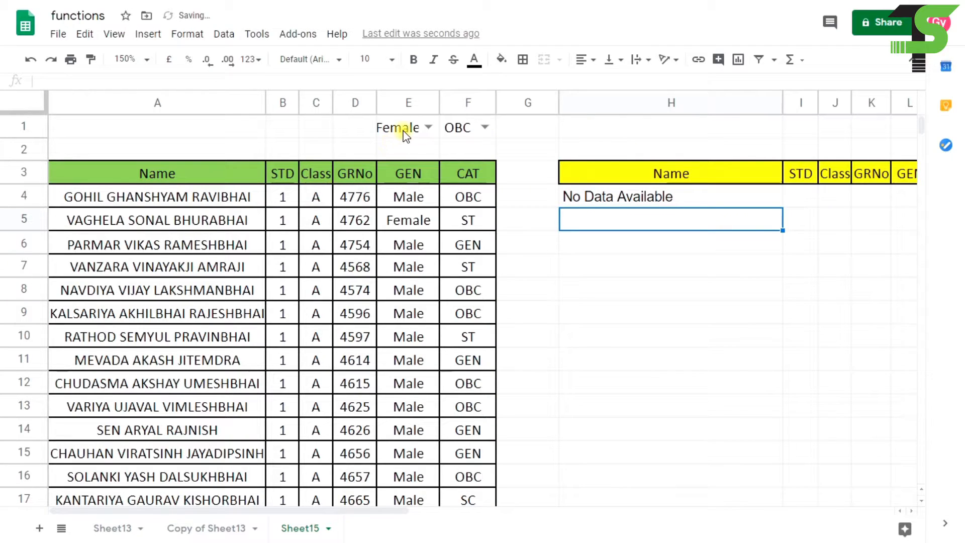
- Extend the value-if-error text in H4's IFERROR formula to "No Data Available..." and commit it
{"action": "left_click", "coordinate": [624, 196]}
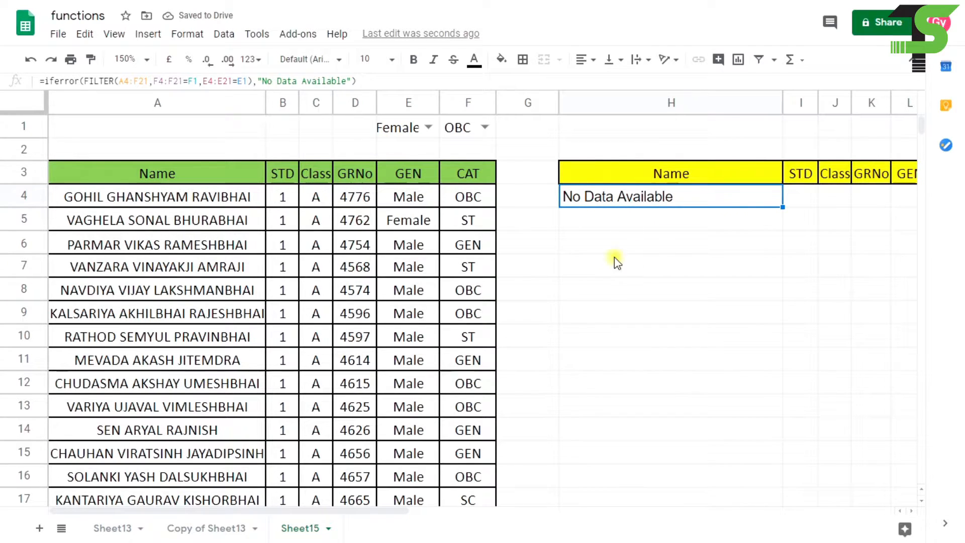
{"action": "double_click", "coordinate": [652, 201]}
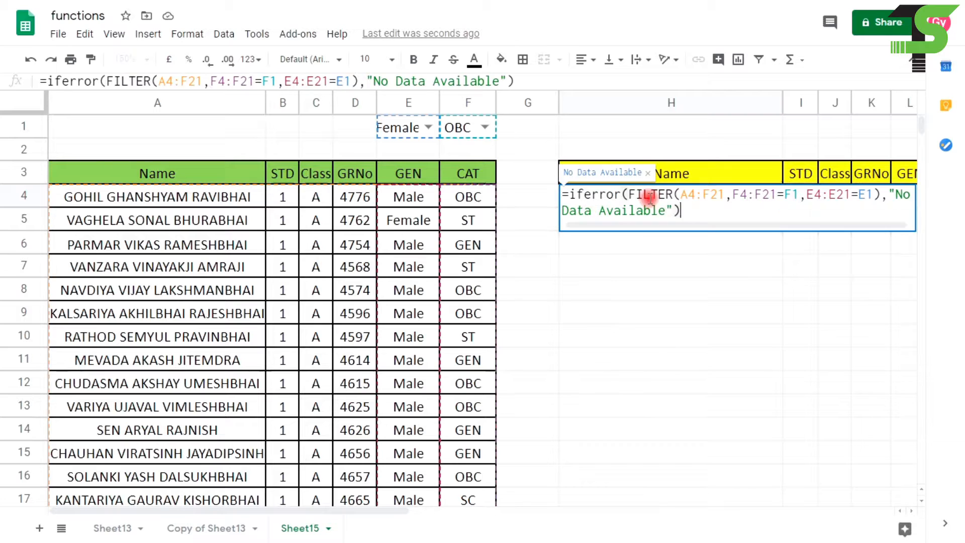
{"action": "type", "text": "..."}
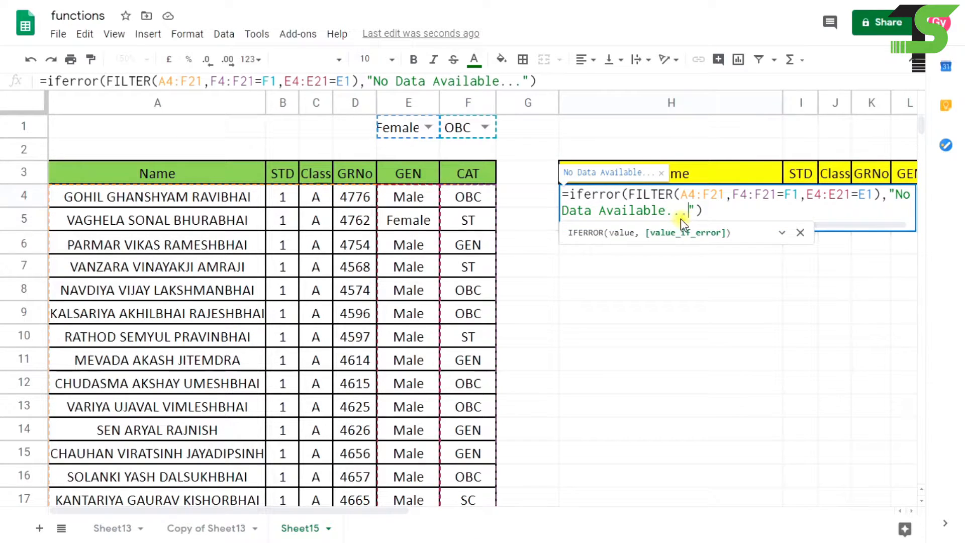
{"action": "key", "text": "Return"}
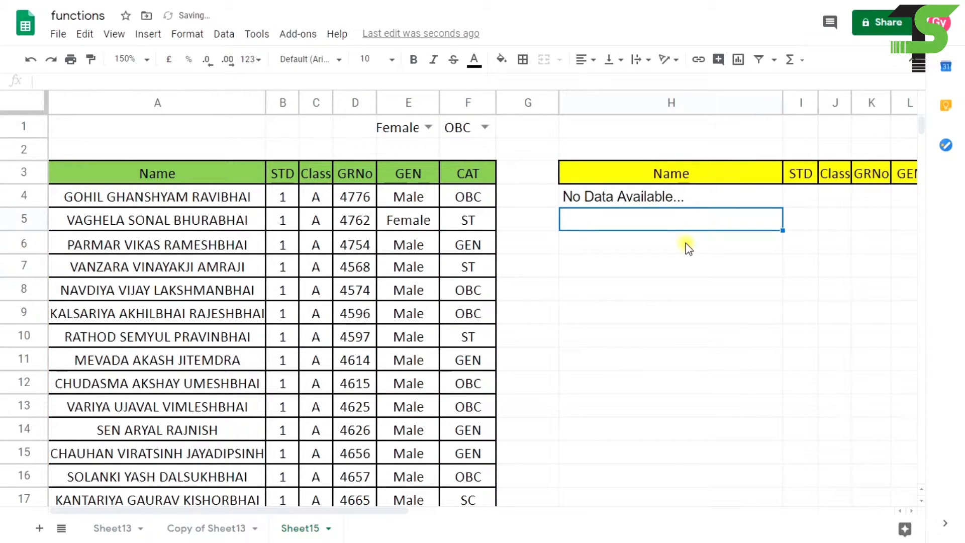
- Test the filter by choosing Female in E1 and switching the F1 category drop-down through ST, OBC, GEN and SC
{"action": "left_click", "coordinate": [429, 127]}
{"action": "left_click", "coordinate": [410, 149]}
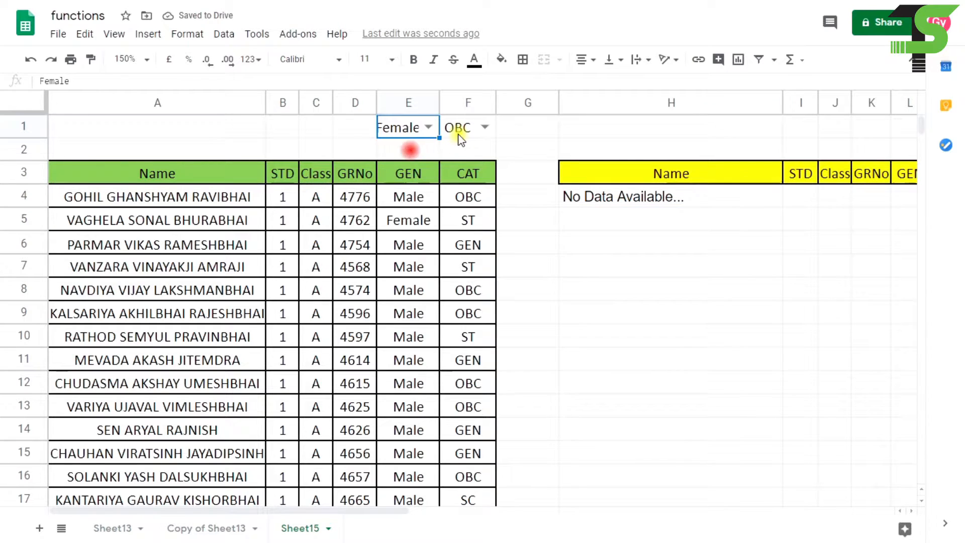
{"action": "left_click", "coordinate": [485, 127]}
{"action": "left_click", "coordinate": [455, 166]}
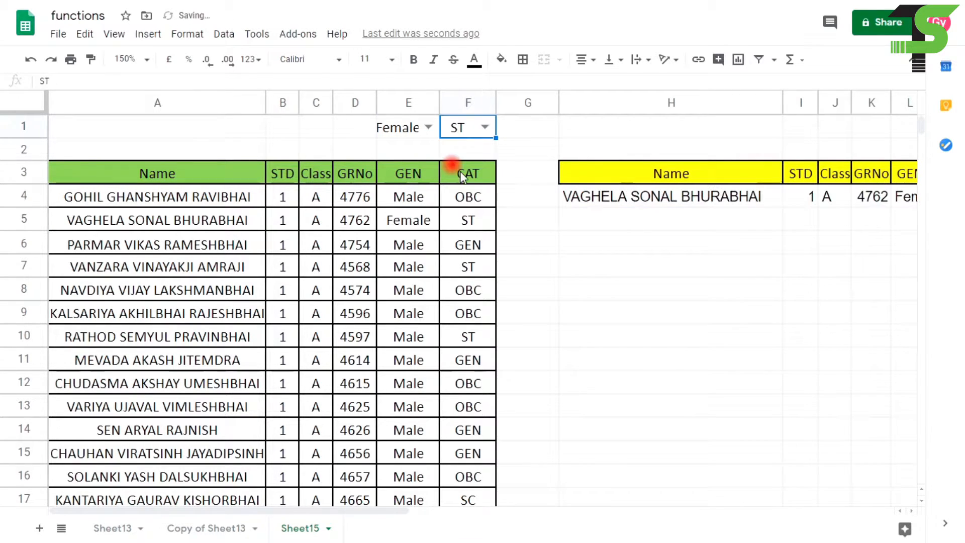
{"action": "left_click", "coordinate": [485, 127]}
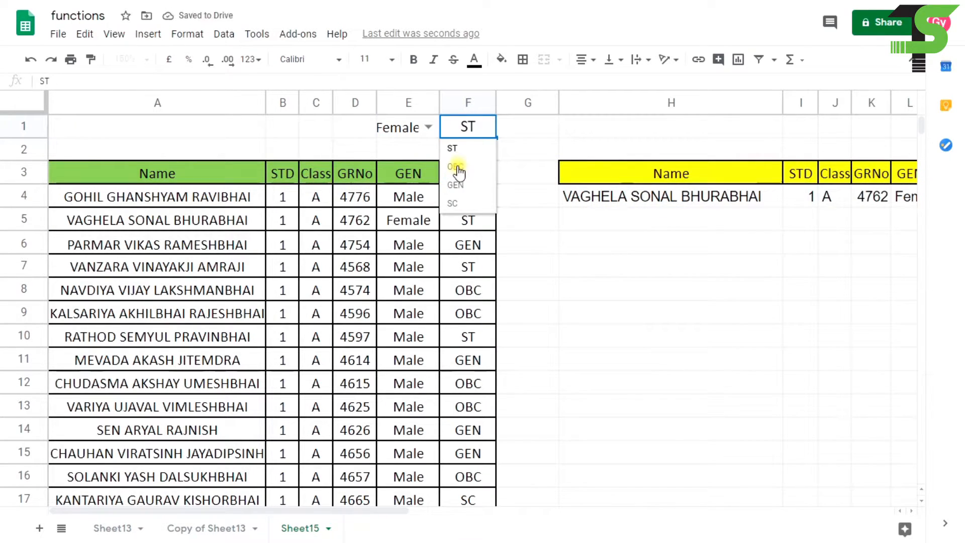
{"action": "left_click", "coordinate": [455, 167]}
{"action": "left_click", "coordinate": [484, 127]}
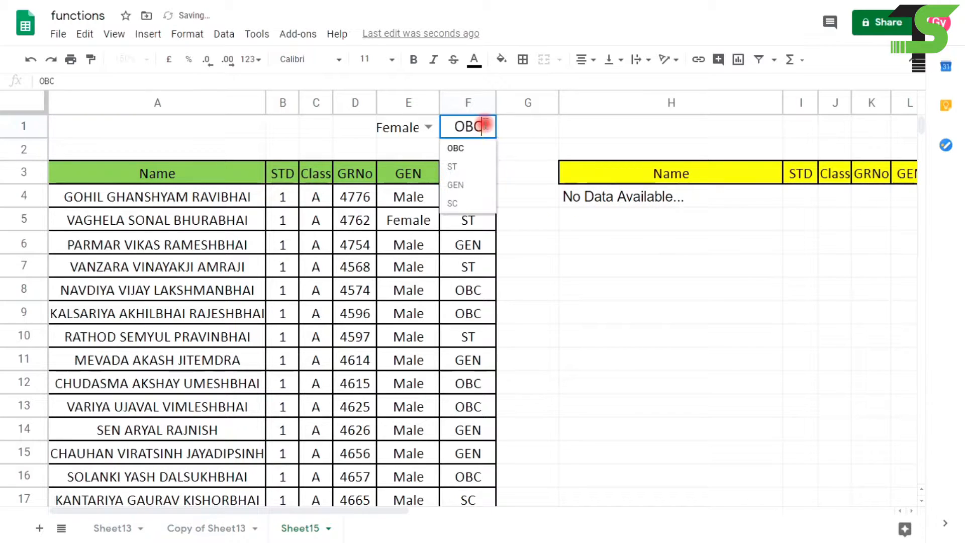
{"action": "left_click", "coordinate": [455, 184]}
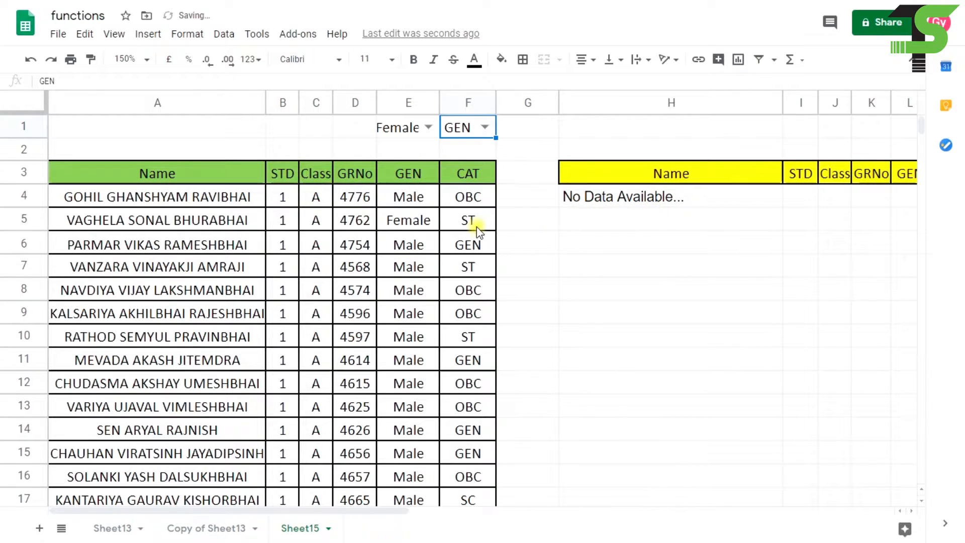
{"action": "left_click", "coordinate": [484, 127]}
{"action": "left_click", "coordinate": [454, 204]}
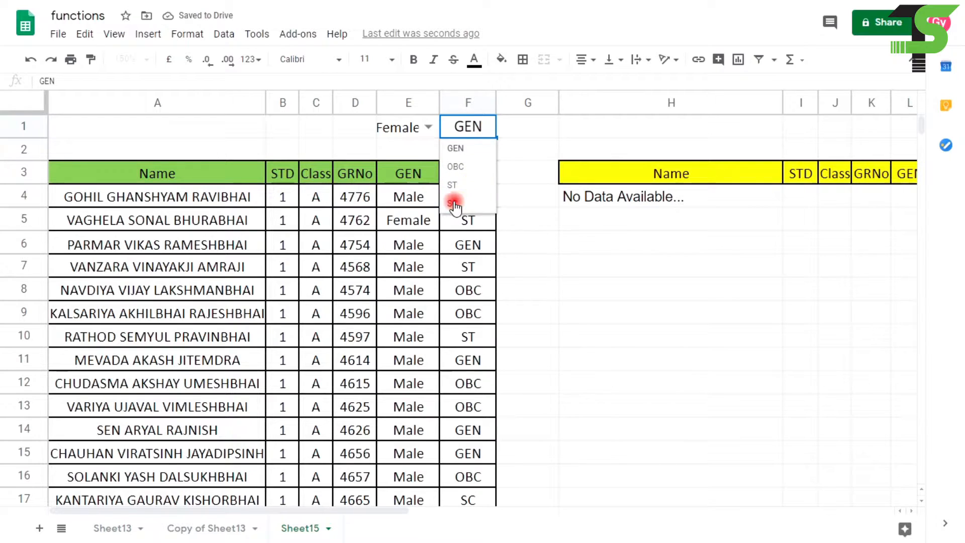
- Locate the SC student in row 17, copy Female from E5 into E17, and check the filtered row in H4
{"action": "left_click", "coordinate": [477, 243]}
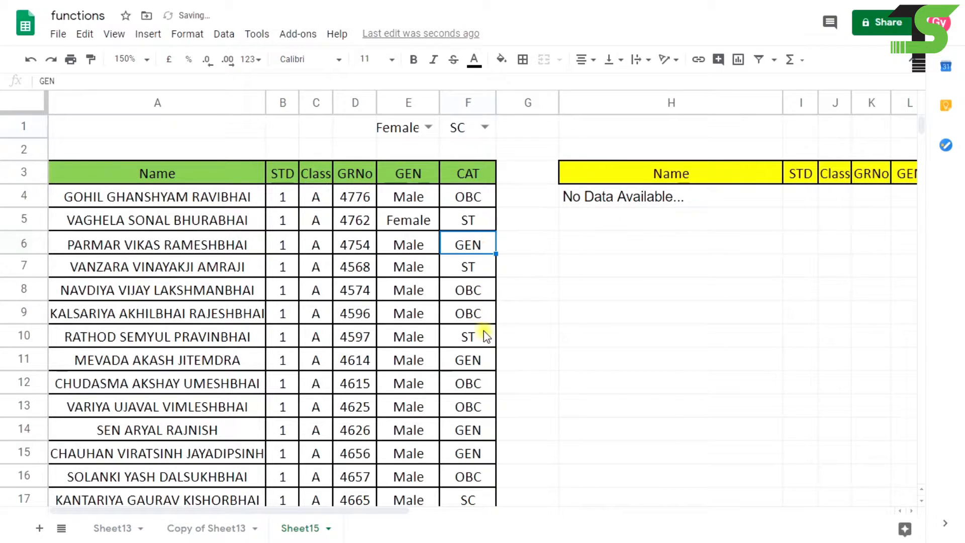
{"action": "scroll", "coordinate": [472, 336], "scroll_direction": "down", "scroll_amount": 2}
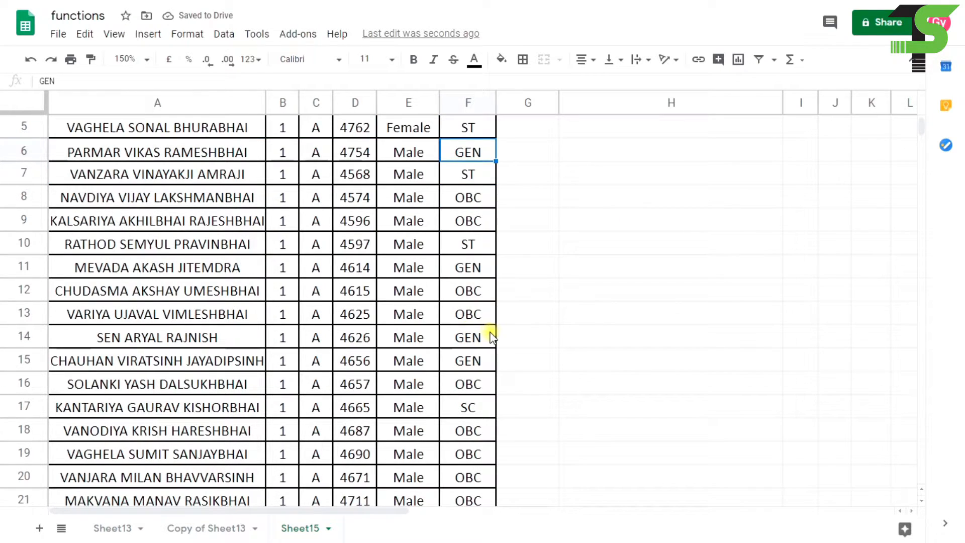
{"action": "left_click", "coordinate": [419, 412]}
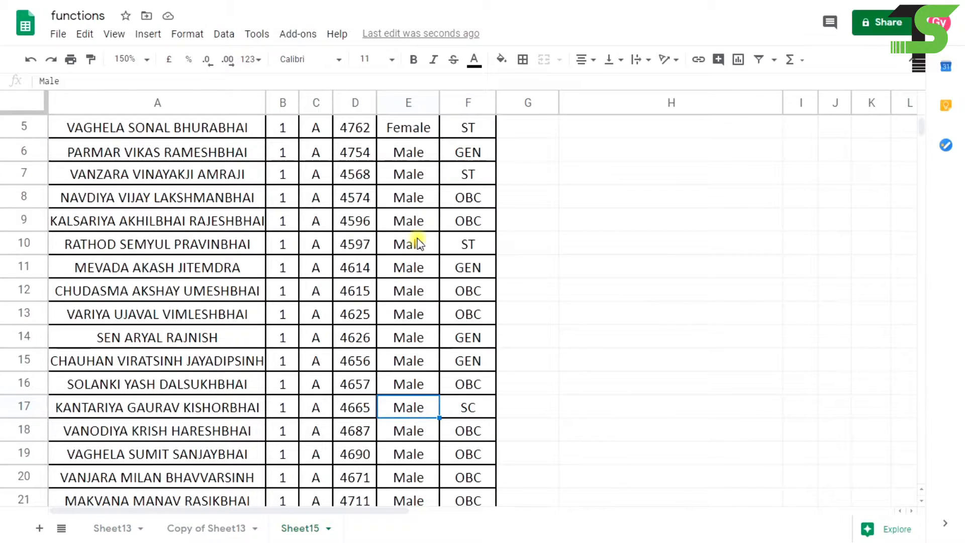
{"action": "left_click", "coordinate": [400, 140]}
{"action": "key", "text": "ctrl+c"}
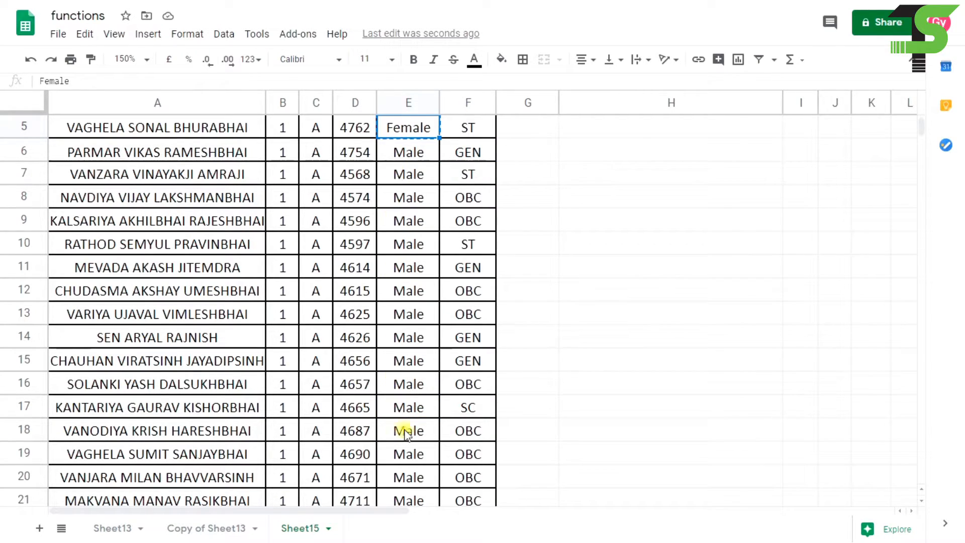
{"action": "left_click", "coordinate": [402, 409]}
{"action": "key", "text": "ctrl+v"}
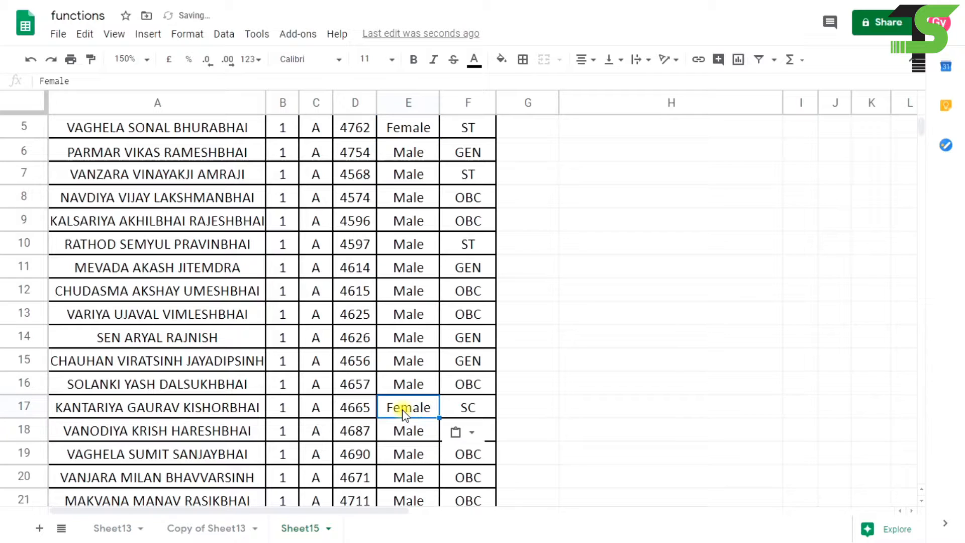
{"action": "scroll", "coordinate": [468, 397], "scroll_direction": "up", "scroll_amount": 2}
{"action": "left_click", "coordinate": [626, 197]}
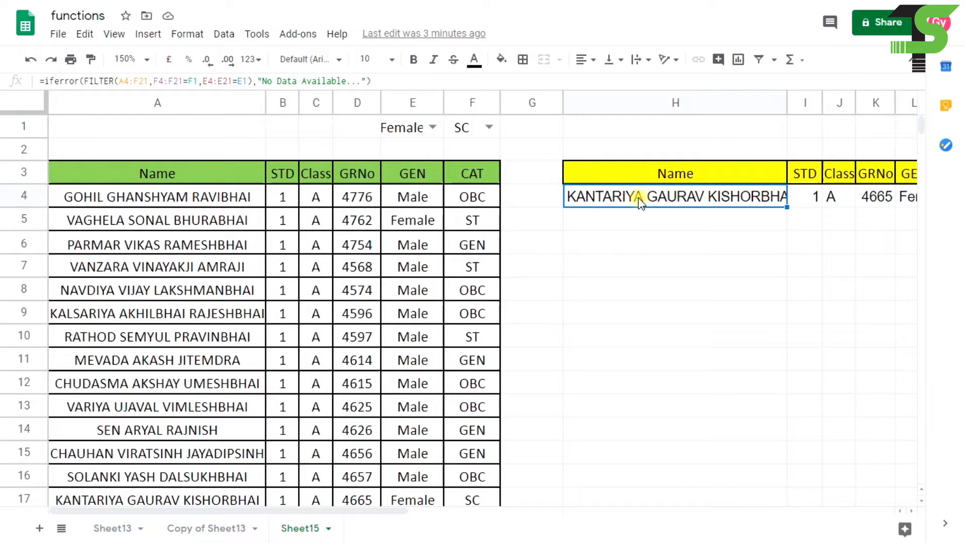
{"action": "left_click", "coordinate": [363, 198]}
{"action": "left_click", "coordinate": [356, 429], "text": "shift"}
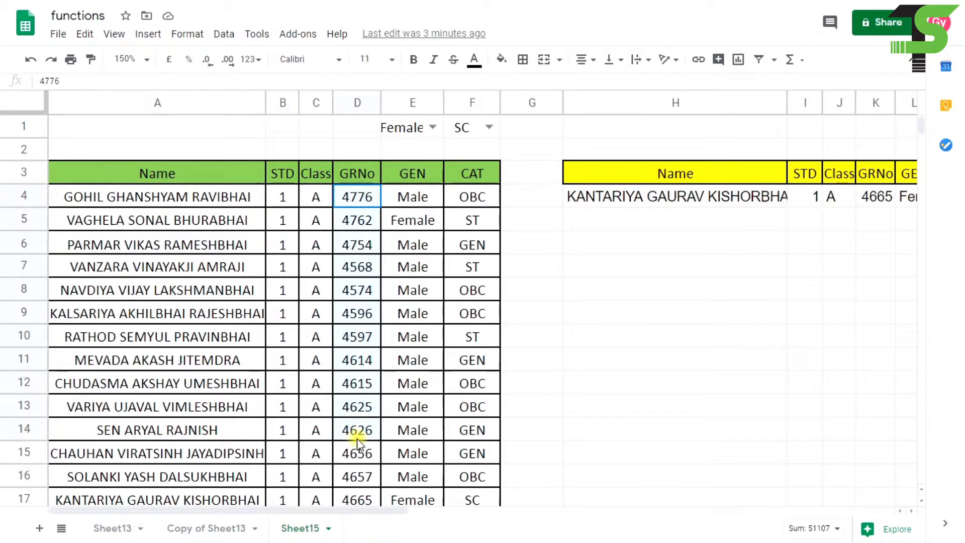
{"action": "left_click", "coordinate": [356, 196]}
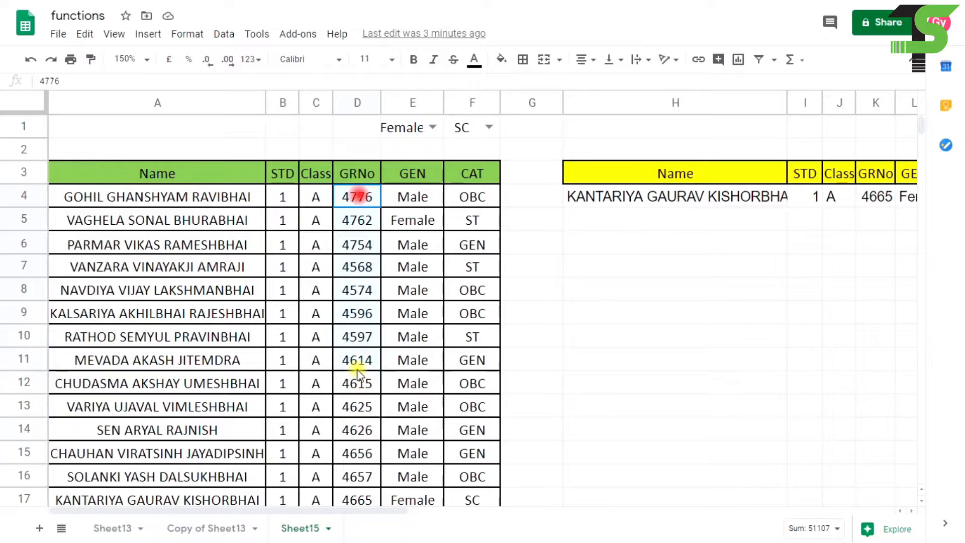
{"action": "left_click", "coordinate": [358, 431], "text": "shift"}
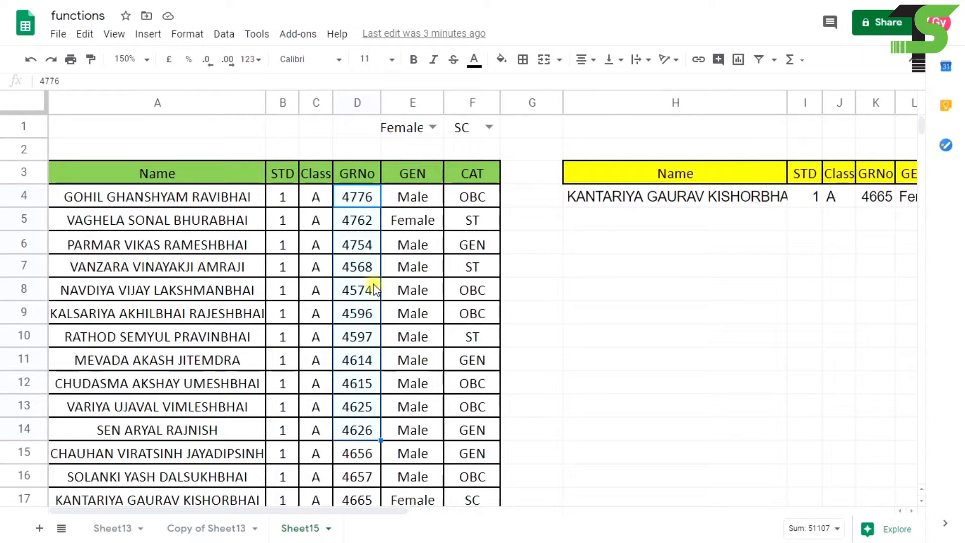
- Replace the category and gender conditions in H4's FILTER formula with the GRNo range D4:D21
{"action": "left_click", "coordinate": [651, 198]}
{"action": "double_click", "coordinate": [651, 198]}
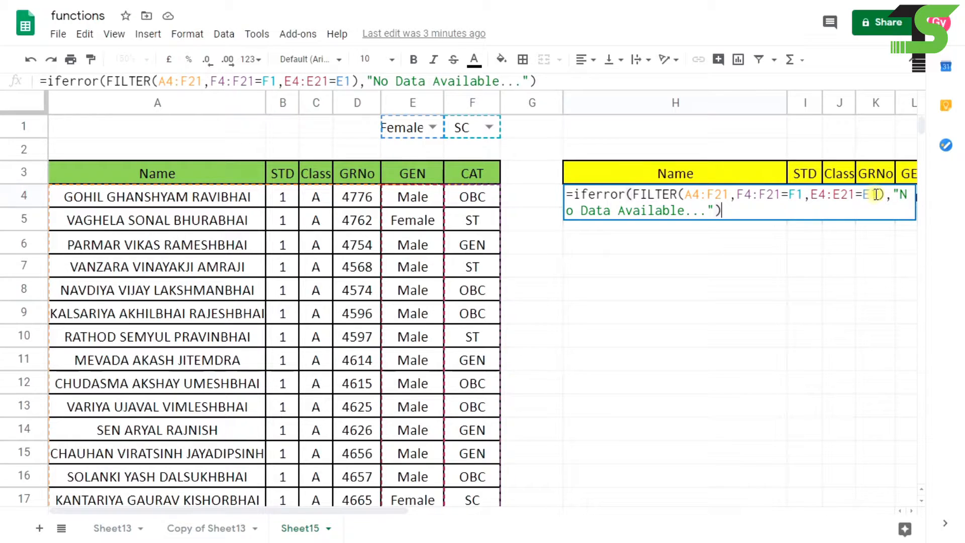
{"action": "left_click_drag", "start_coordinate": [877, 194], "coordinate": [749, 200]}
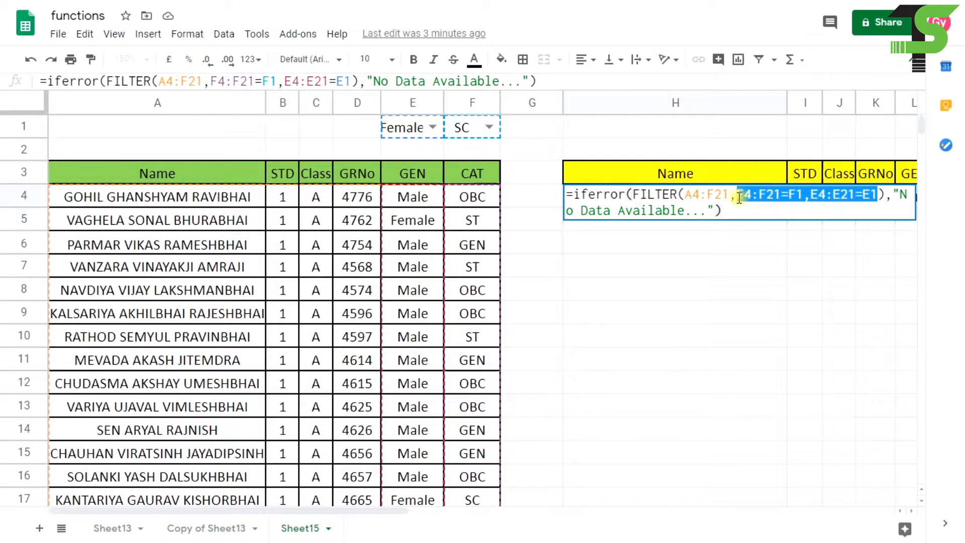
{"action": "key", "text": "BackSpace"}
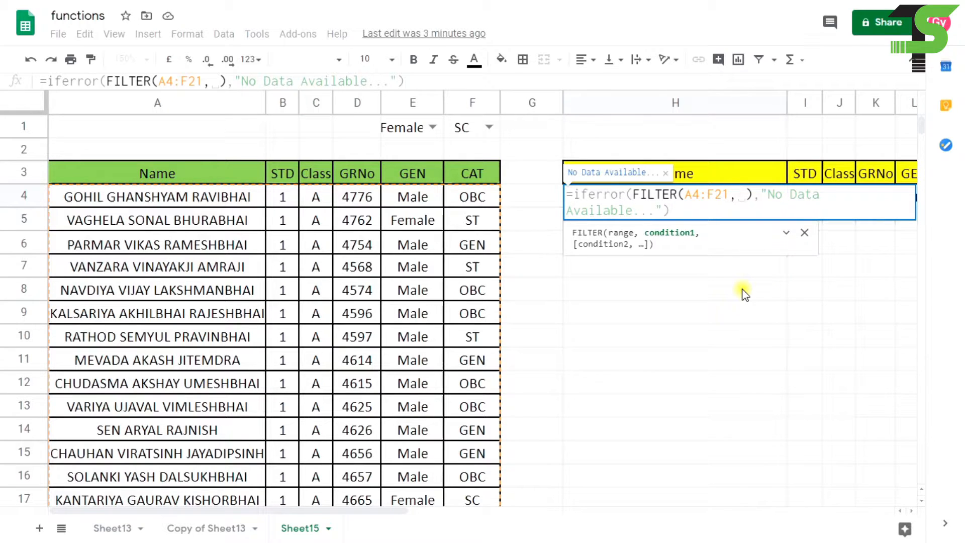
{"action": "left_click", "coordinate": [357, 197]}
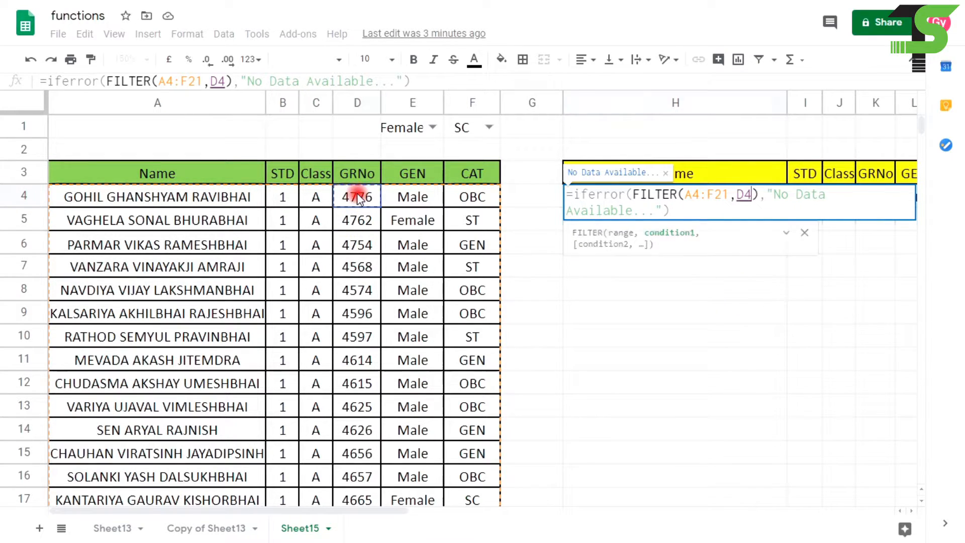
{"action": "key", "text": "ctrl+shift+Down"}
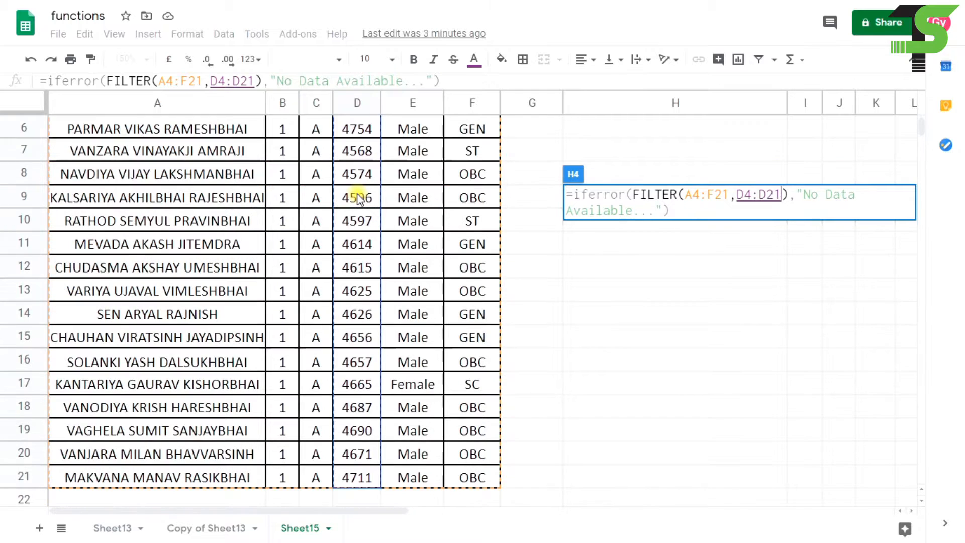
{"action": "scroll", "coordinate": [357, 198], "scroll_direction": "up", "scroll_amount": 3}
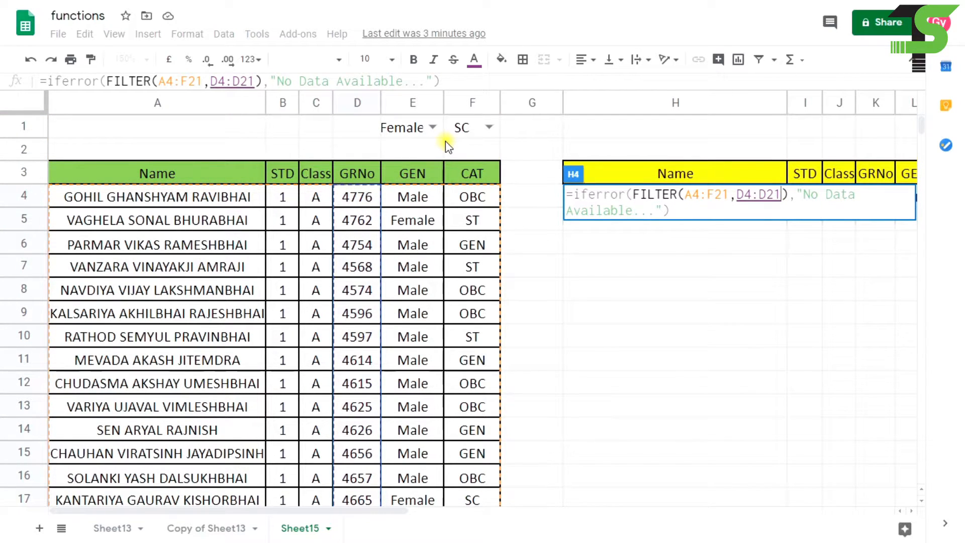
- Set the D4:D21 condition in H4 equal to the GRNo listed in D8, commit the formula, and check the result
{"action": "type", "text": "="}
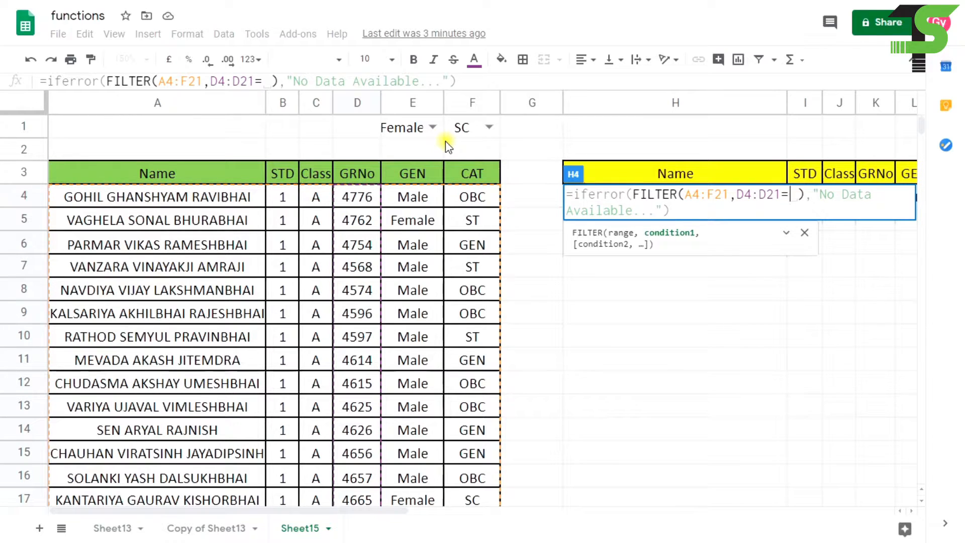
{"action": "type", "text": "\"\""}
{"action": "key", "text": "BackSpace"}
{"action": "key", "text": "BackSpace"}
{"action": "type", "text": "457"}
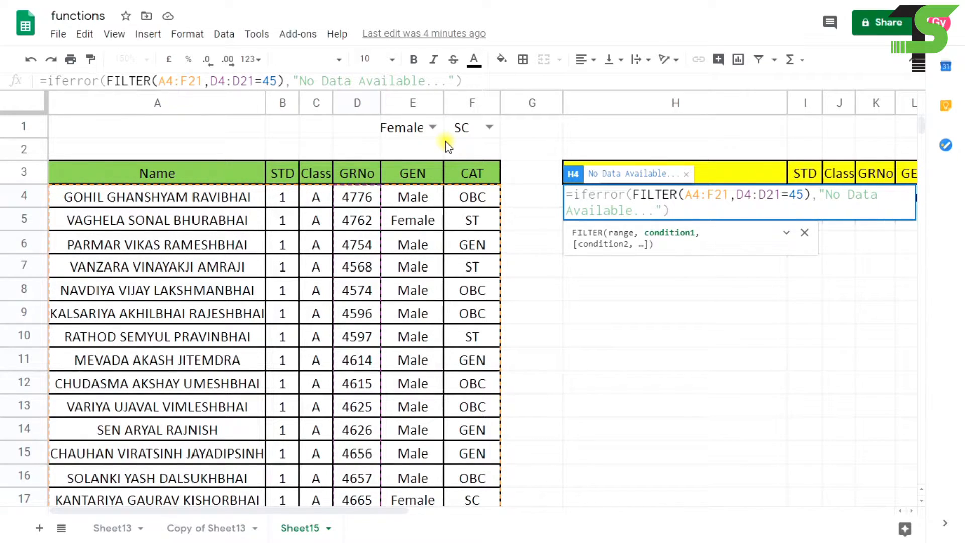
{"action": "type", "text": "4"}
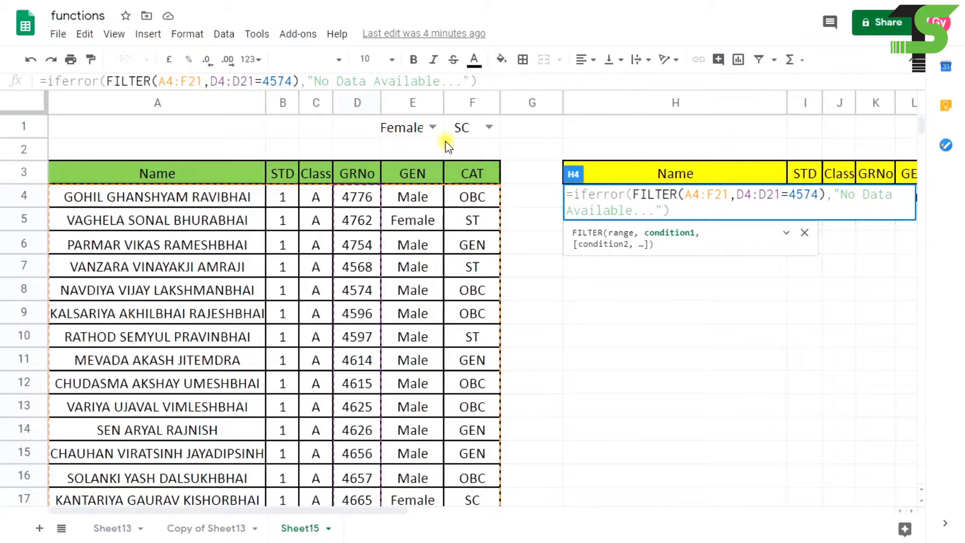
{"action": "key", "text": "Return"}
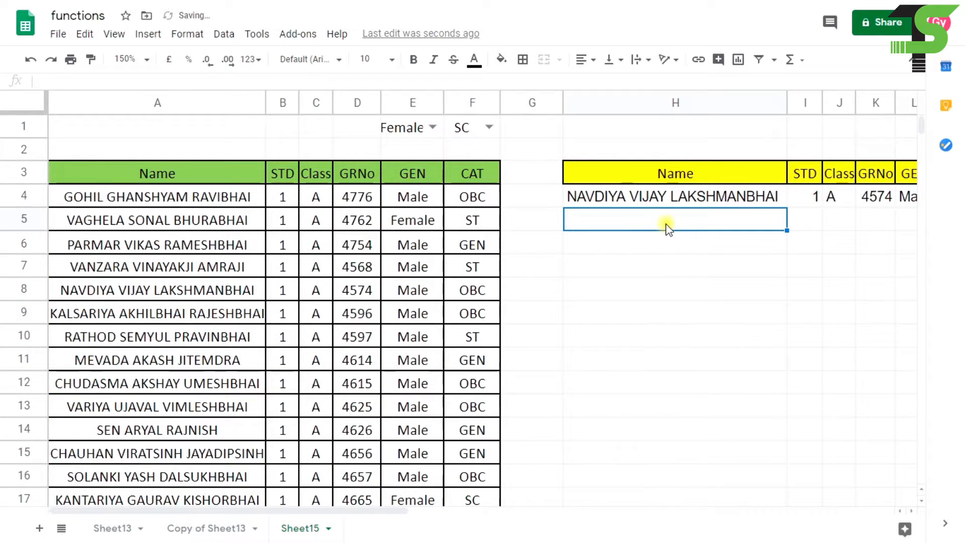
{"action": "left_click", "coordinate": [665, 203]}
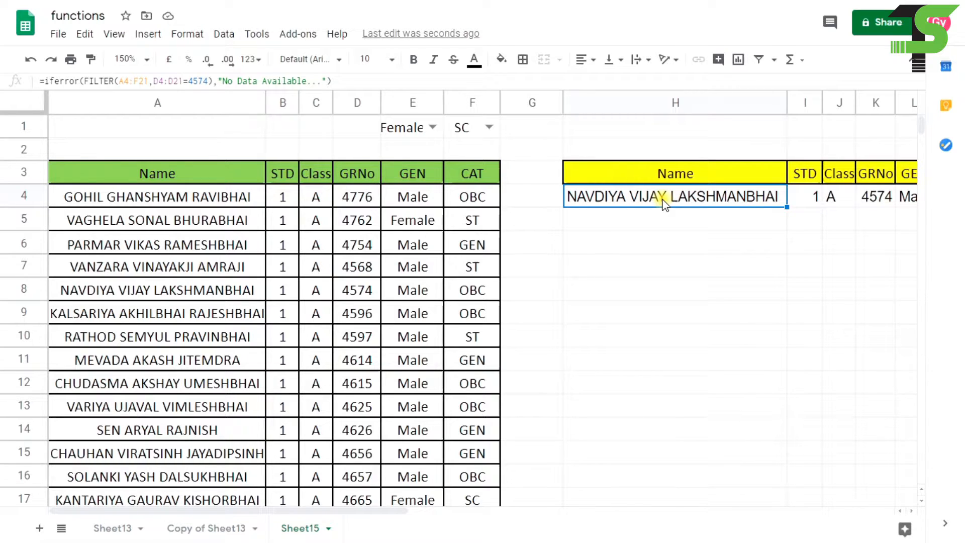
- Replace the fixed GRNo in H4's FILTER condition with a reference to cell D1, commit it, and check H4
{"action": "left_click", "coordinate": [363, 129]}
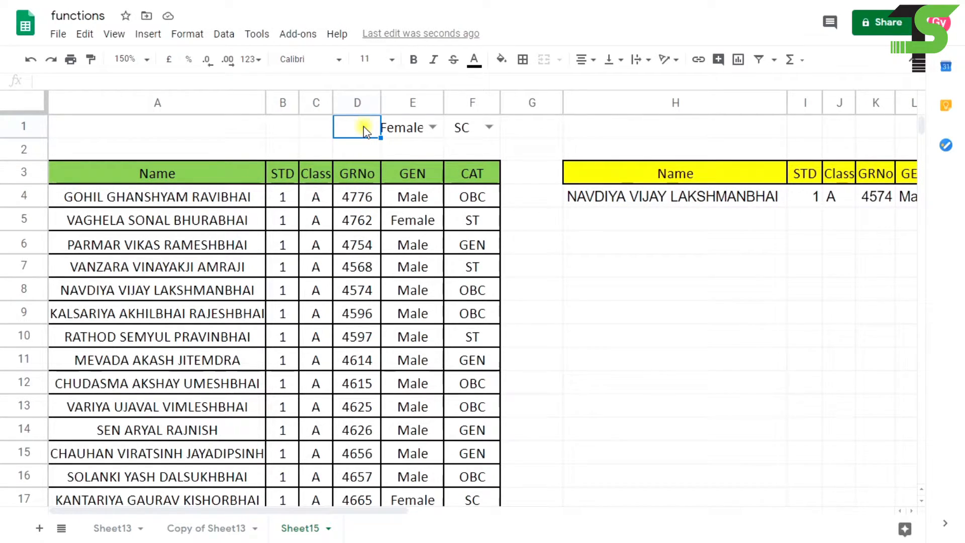
{"action": "double_click", "coordinate": [694, 198]}
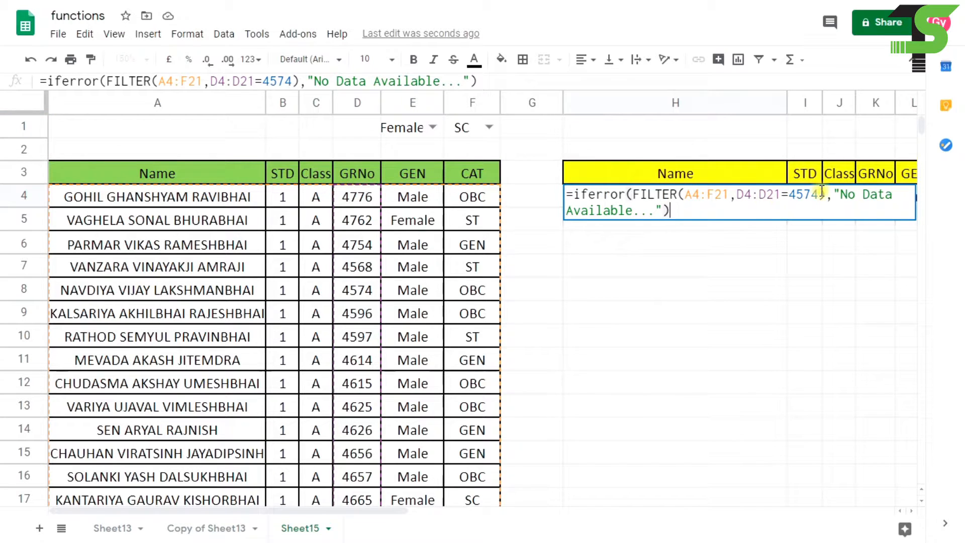
{"action": "left_click_drag", "start_coordinate": [821, 191], "coordinate": [791, 196]}
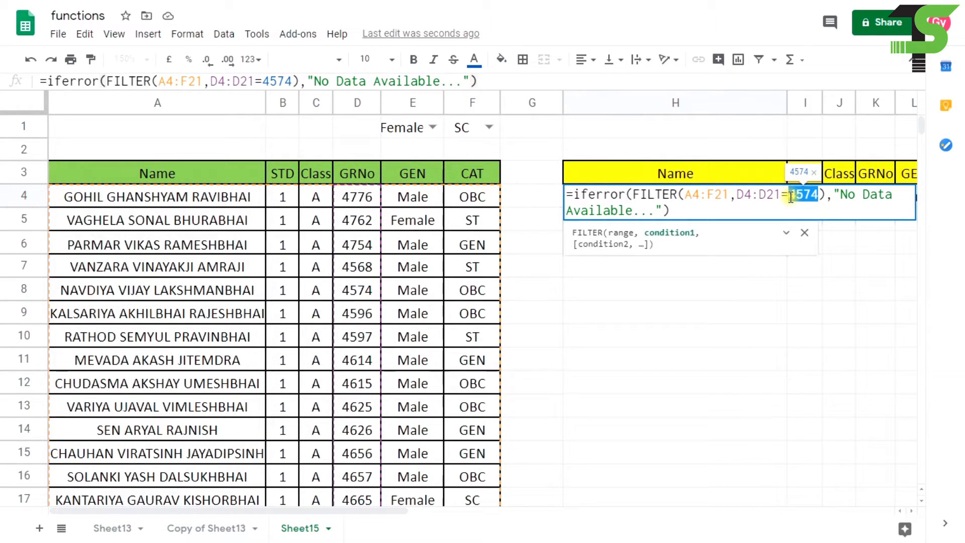
{"action": "key", "text": "BackSpace"}
{"action": "left_click", "coordinate": [354, 128]}
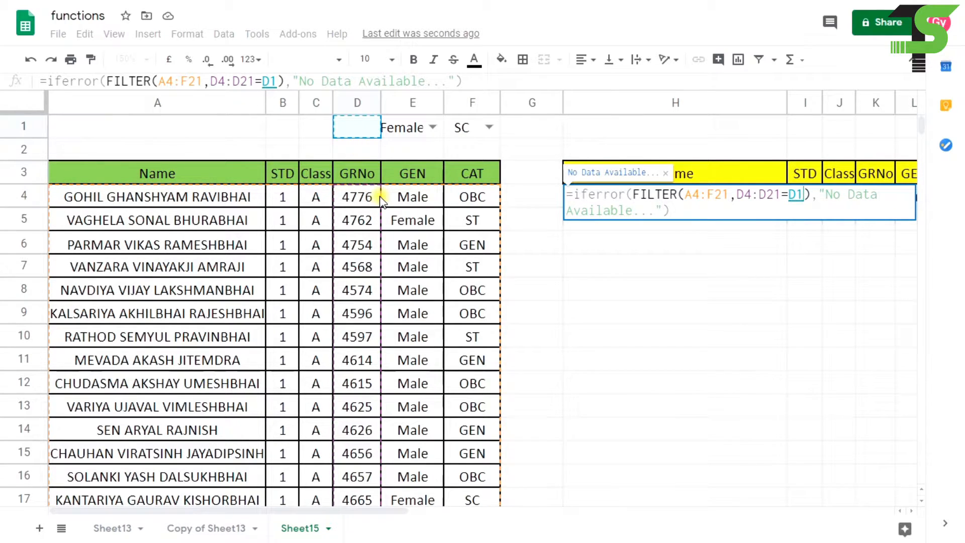
{"action": "key", "text": "Return"}
{"action": "left_click", "coordinate": [632, 194]}
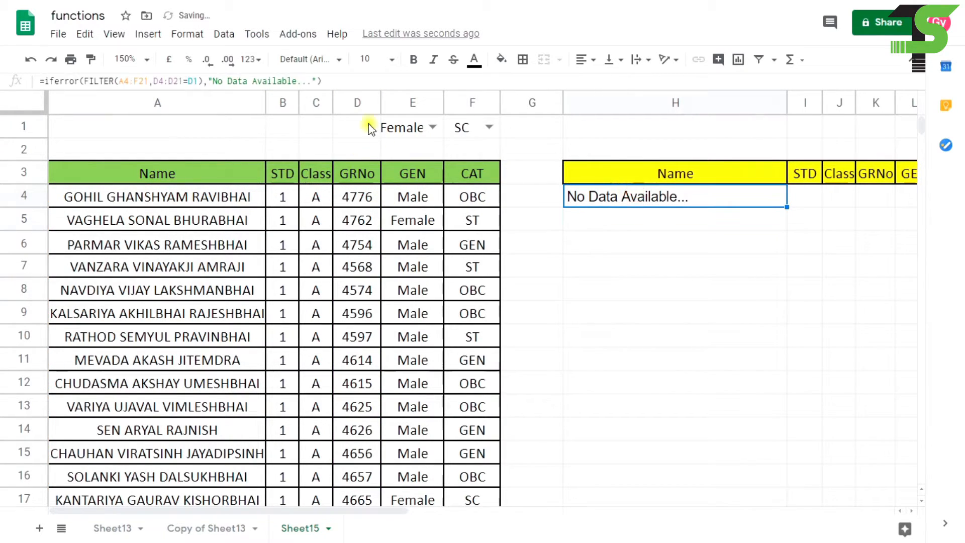
- Enter the GRNo listed in D6 into D1 and compare the filtered row in H4 with source row 6
{"action": "left_click", "coordinate": [348, 129]}
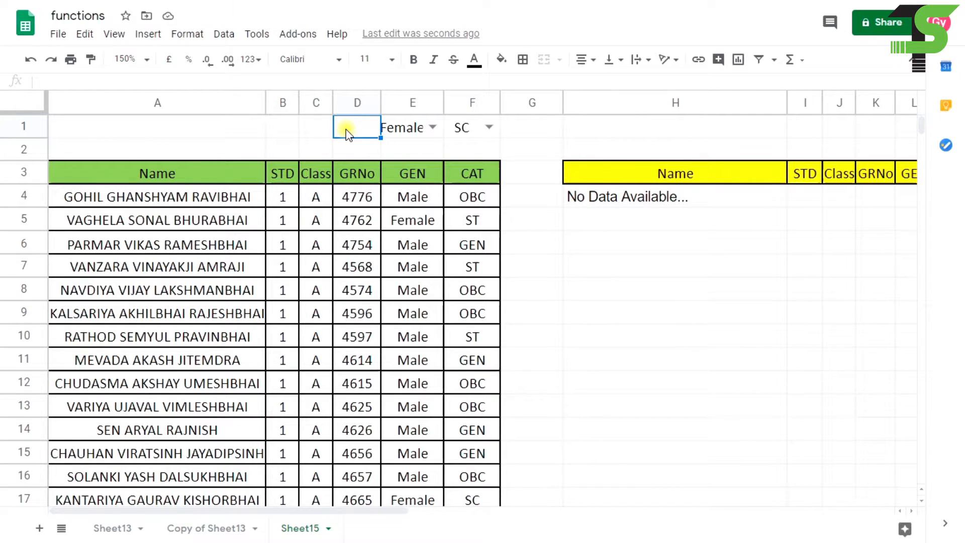
{"action": "type", "text": "4754"}
{"action": "key", "text": "Return"}
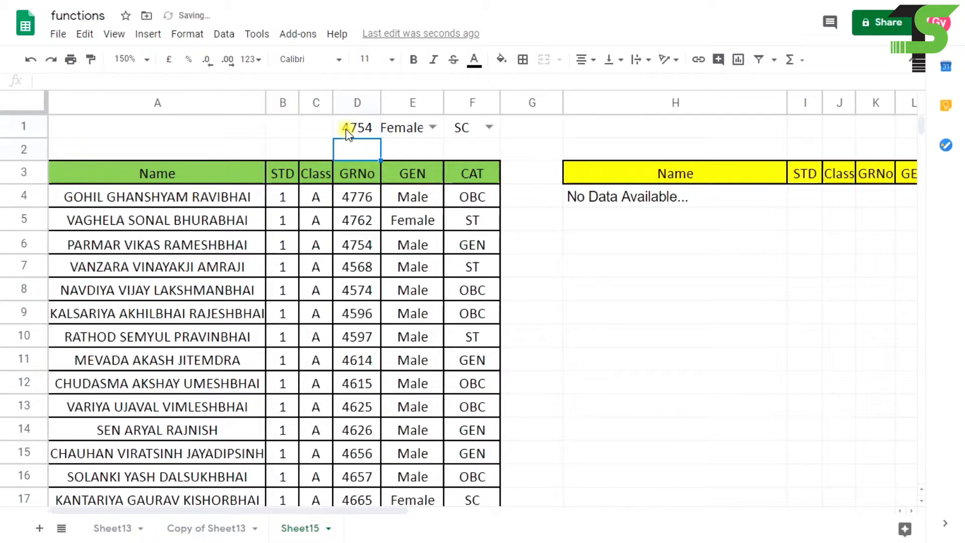
{"action": "left_click", "coordinate": [347, 131]}
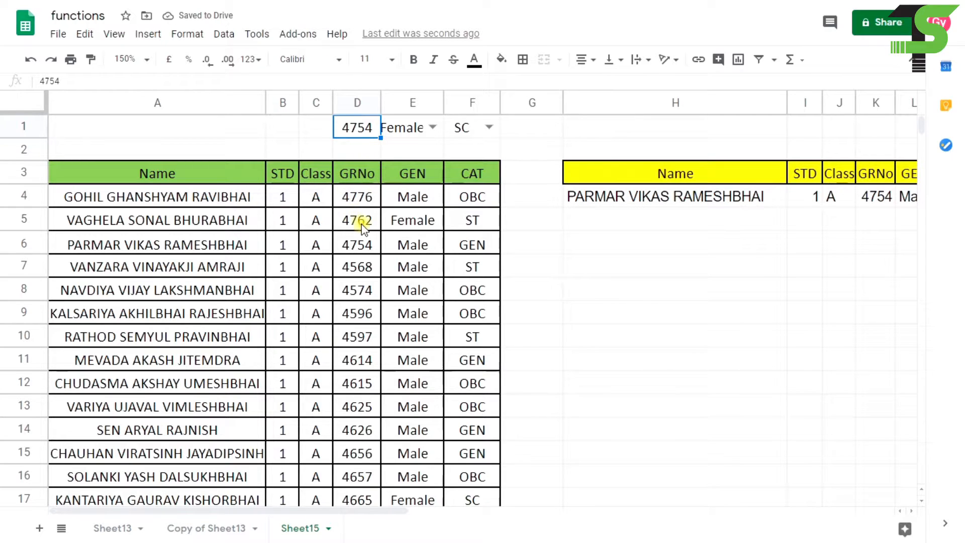
{"action": "left_click", "coordinate": [359, 249]}
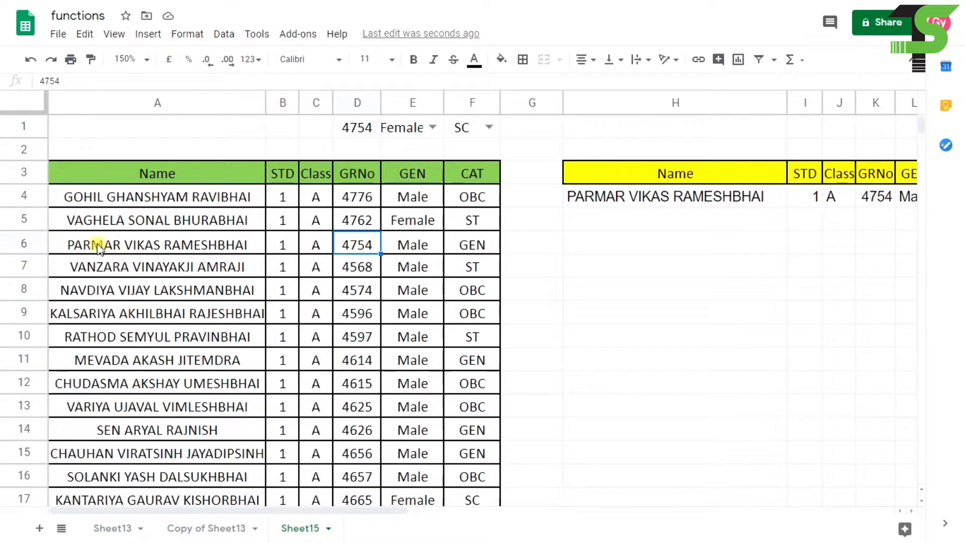
{"action": "left_click", "coordinate": [671, 204]}
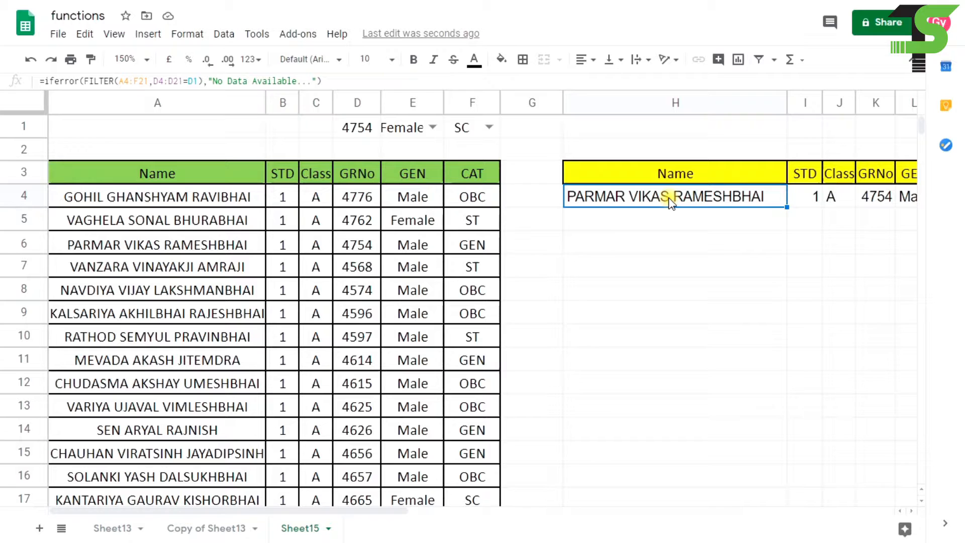
{"action": "left_click", "coordinate": [365, 129]}
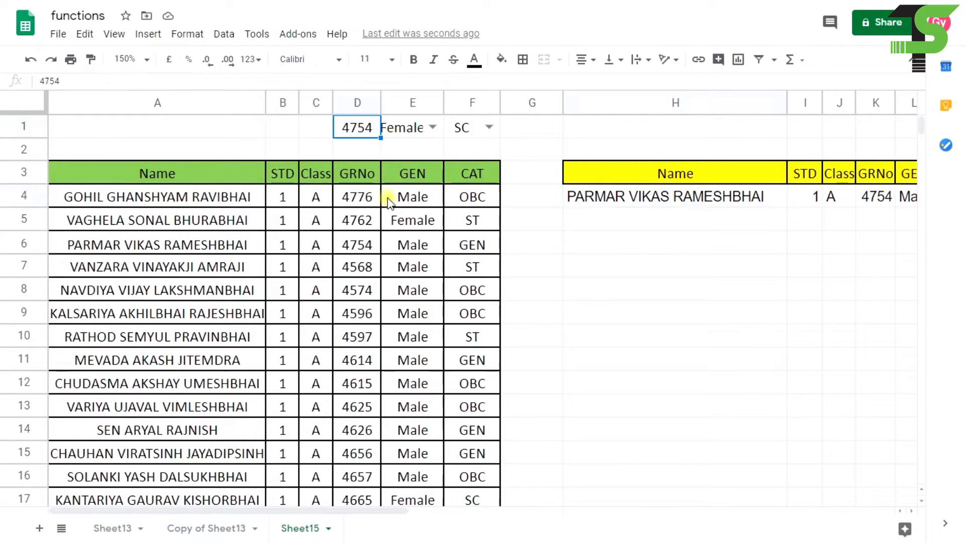
- Change the FILTER condition in H4 to D4:D21<D1, commit the formula, and review the filtered list
{"action": "left_click", "coordinate": [652, 199]}
{"action": "double_click", "coordinate": [651, 199]}
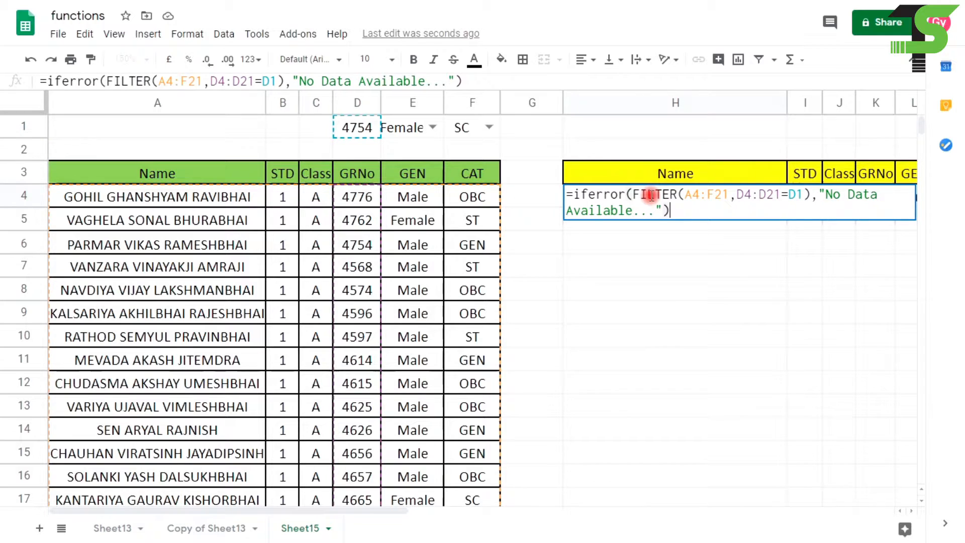
{"action": "left_click", "coordinate": [791, 193]}
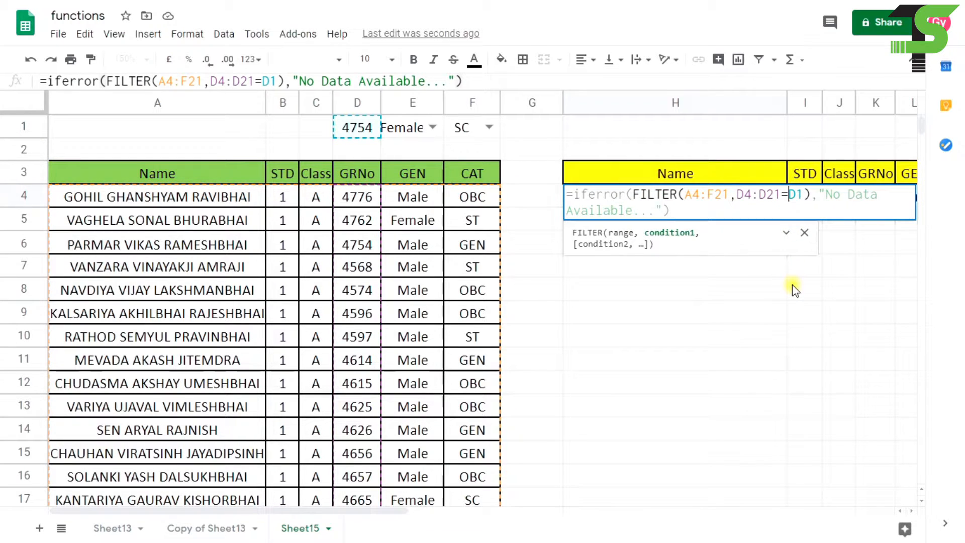
{"action": "key", "text": "BackSpace"}
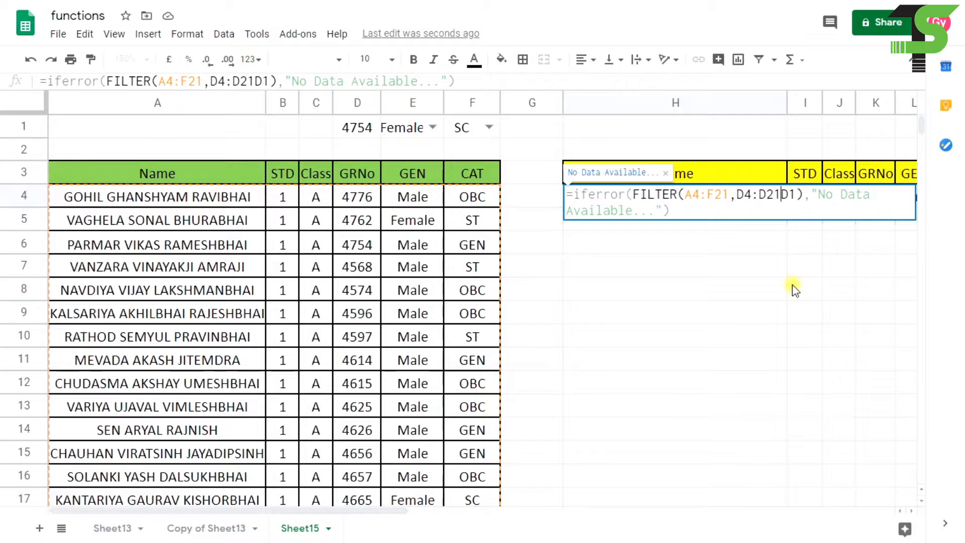
{"action": "type", "text": "<"}
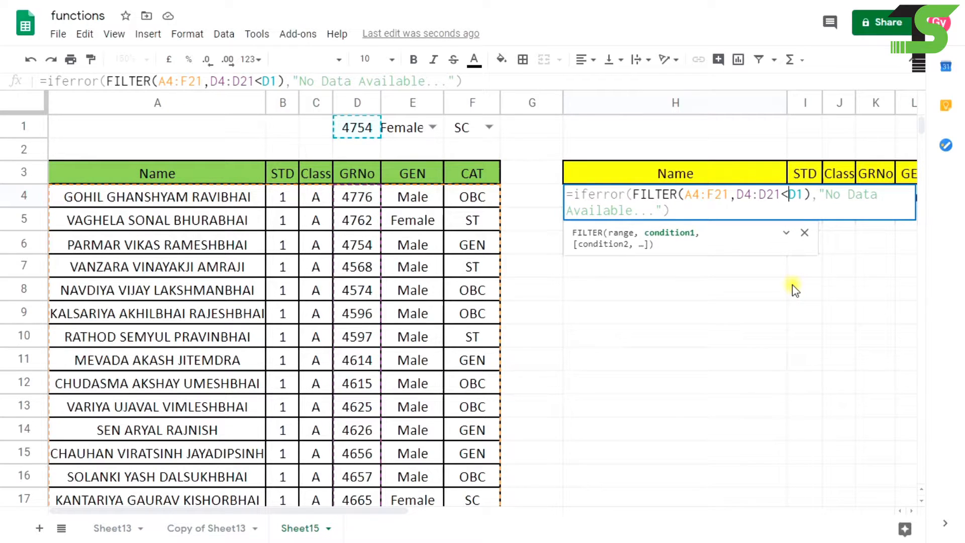
{"action": "key", "text": "Return"}
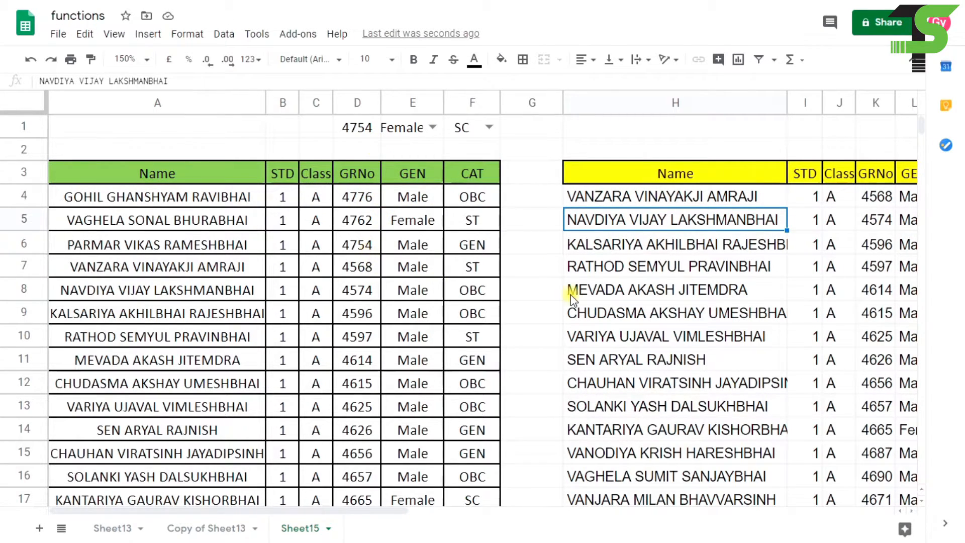
{"action": "scroll", "coordinate": [639, 325], "scroll_direction": "down", "scroll_amount": 4}
{"action": "scroll", "coordinate": [654, 327], "scroll_direction": "up", "scroll_amount": 2}
{"action": "scroll", "coordinate": [654, 327], "scroll_direction": "up", "scroll_amount": 2}
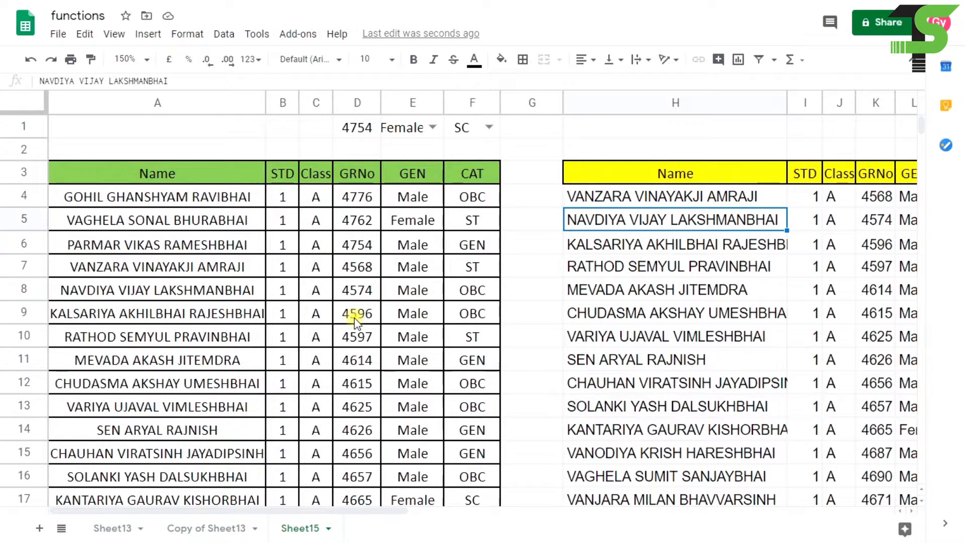
- Set D1 to the GRNo listed in D9 and check the filtered rows against H4's formula and cell D9
{"action": "left_click", "coordinate": [358, 132]}
{"action": "type", "text": "45"}
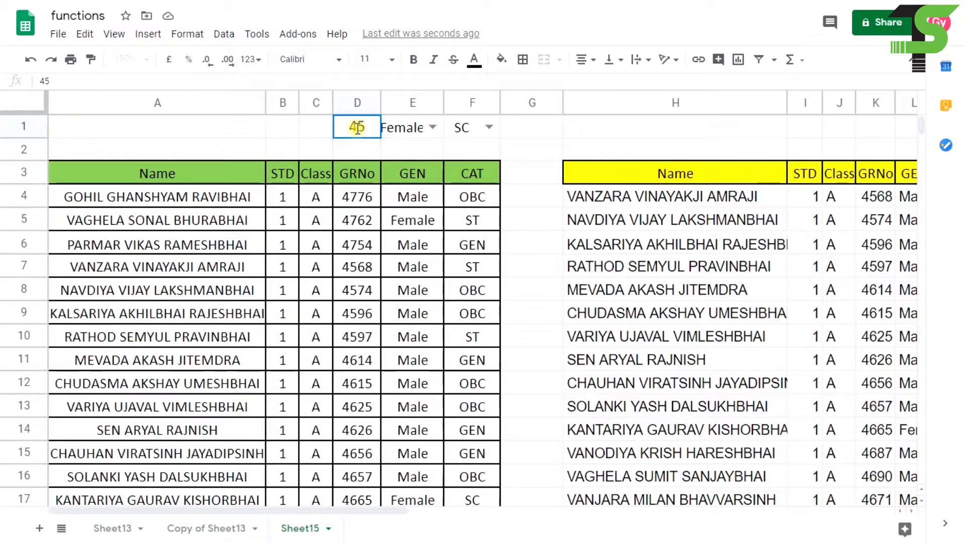
{"action": "type", "text": "96"}
{"action": "key", "text": "Return"}
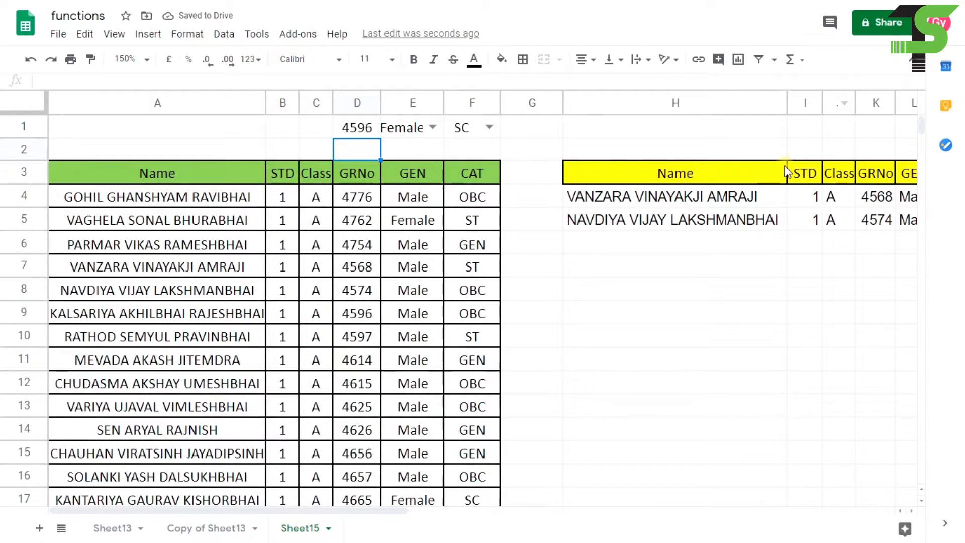
{"action": "double_click", "coordinate": [680, 194]}
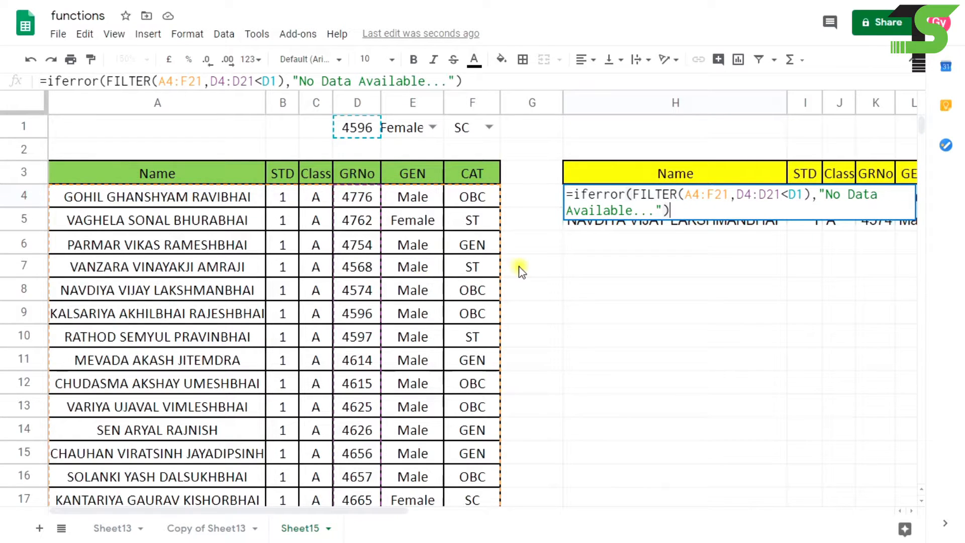
{"action": "key", "text": "Escape"}
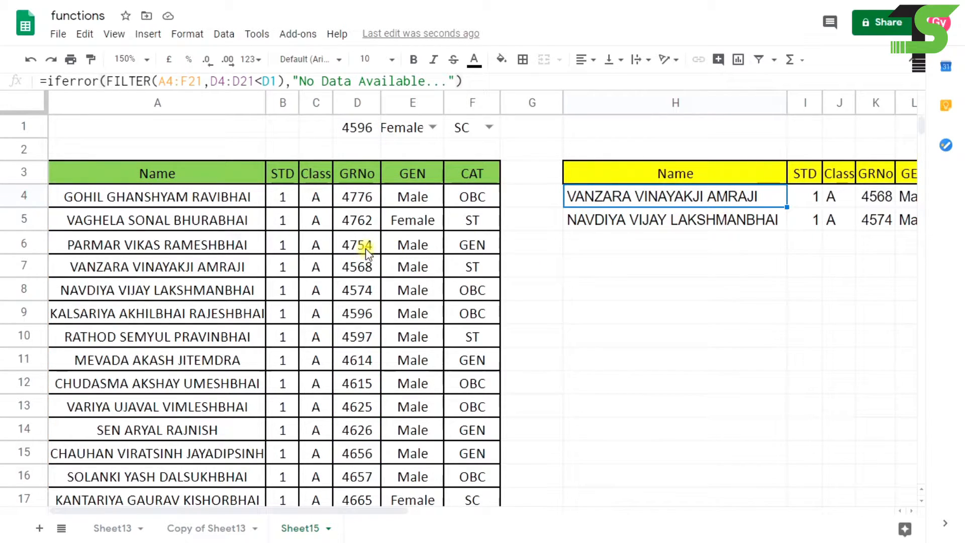
{"action": "left_click", "coordinate": [356, 313]}
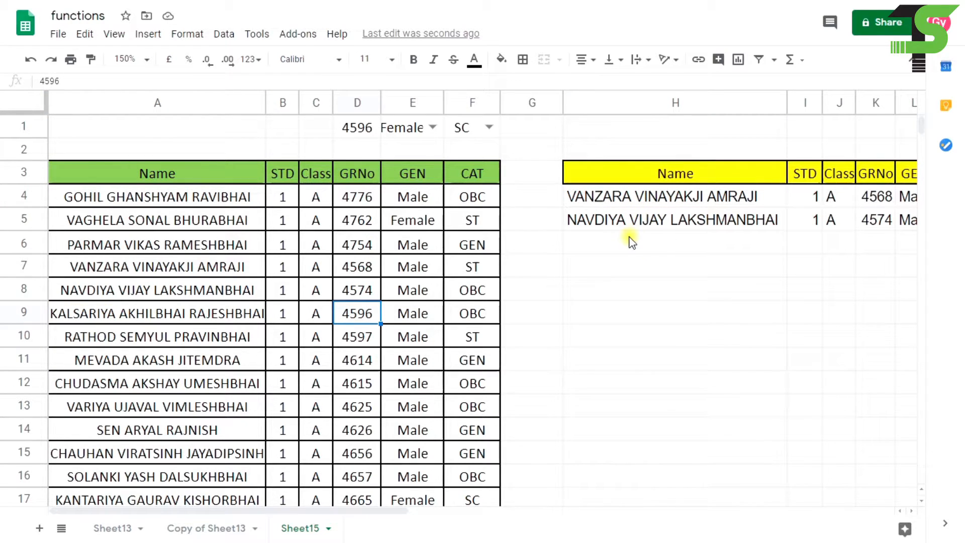
- Change the FILTER condition in H4 to D4:D21<=D1, commit it, and review the filtered rows and formula
{"action": "double_click", "coordinate": [629, 199]}
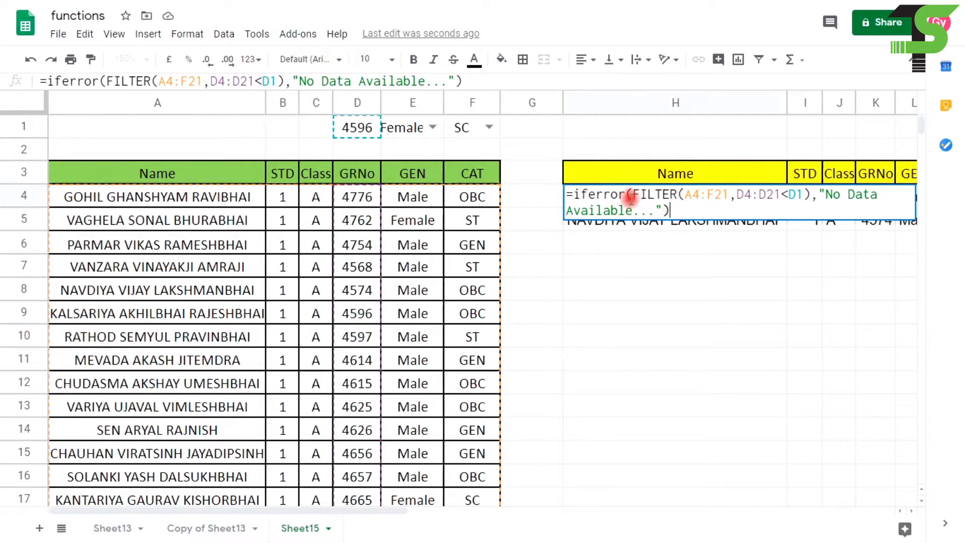
{"action": "left_click", "coordinate": [790, 194]}
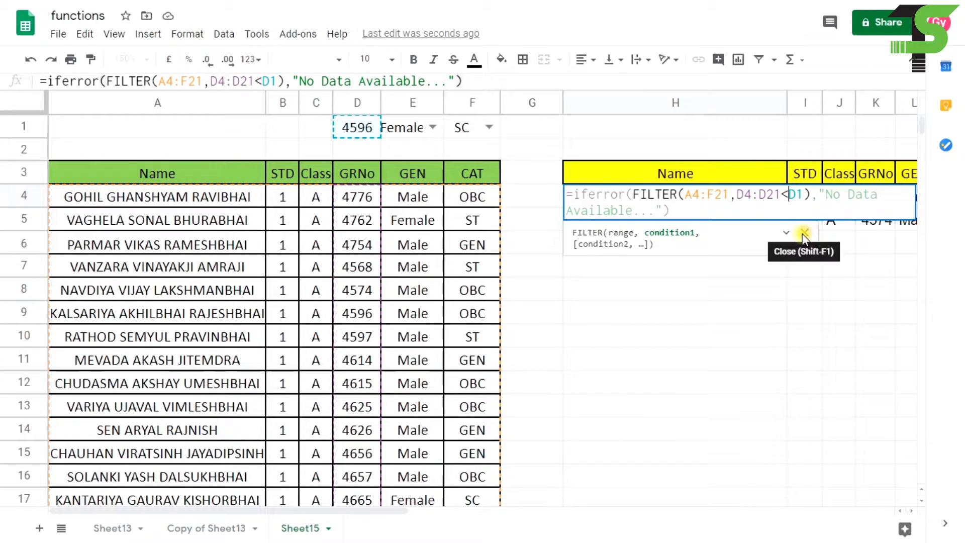
{"action": "type", "text": "="}
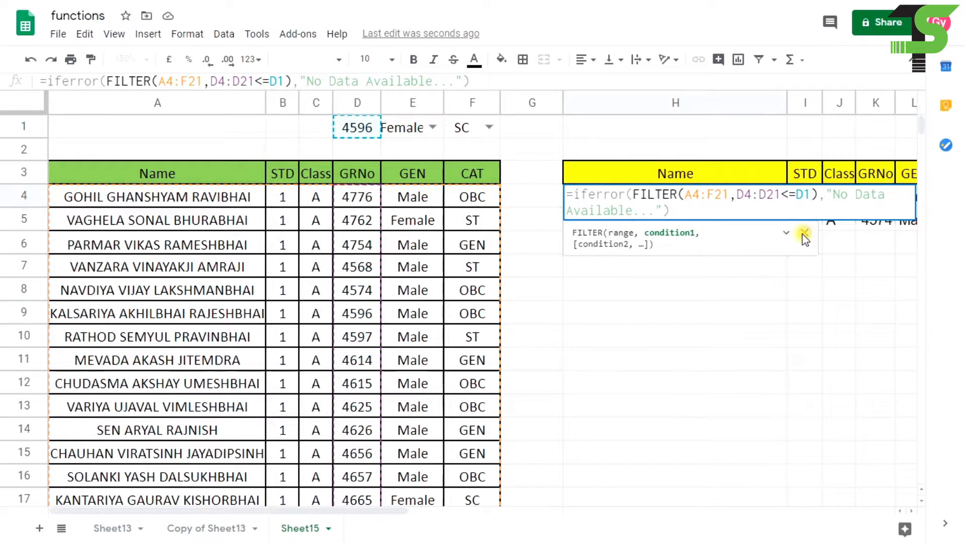
{"action": "key", "text": "Return"}
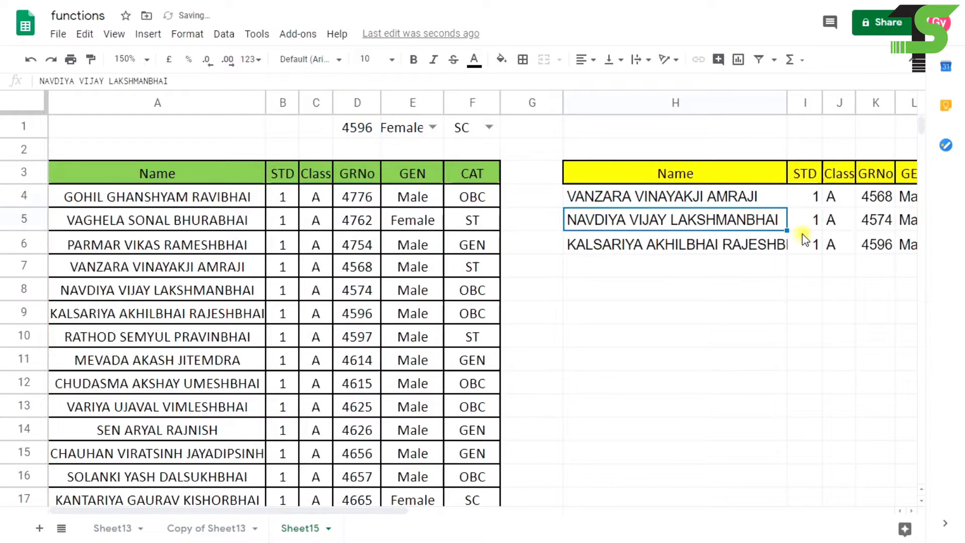
{"action": "left_click", "coordinate": [672, 240]}
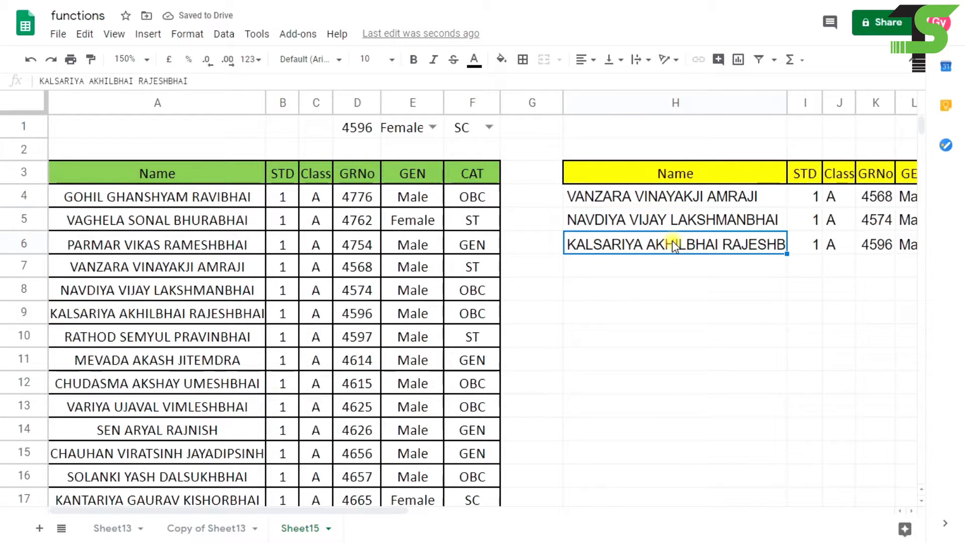
{"action": "double_click", "coordinate": [640, 196]}
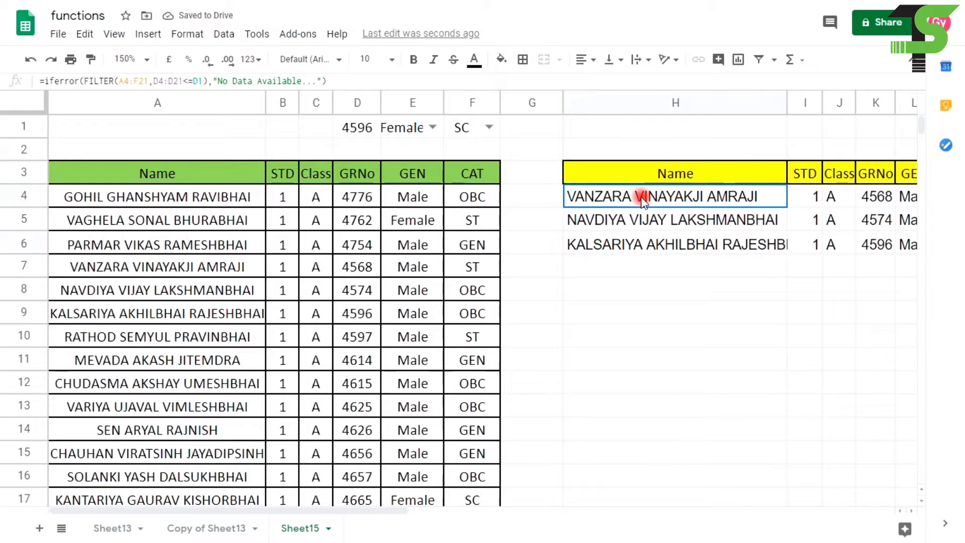
{"action": "left_click", "coordinate": [784, 193]}
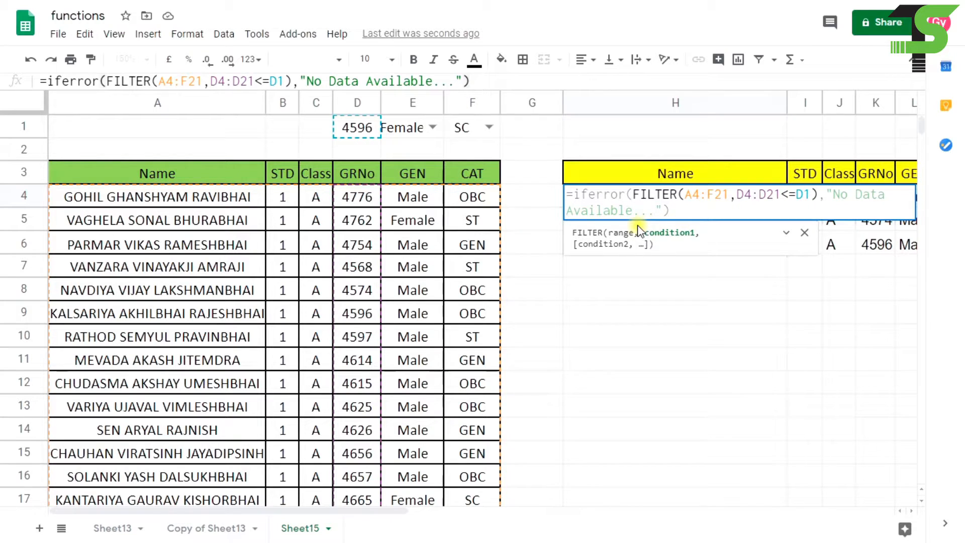
{"action": "key", "text": "Return"}
- Enter =LEFT(D4,2) in G4 to extract the first two digits of the GRNo in D4
{"action": "left_click", "coordinate": [530, 196]}
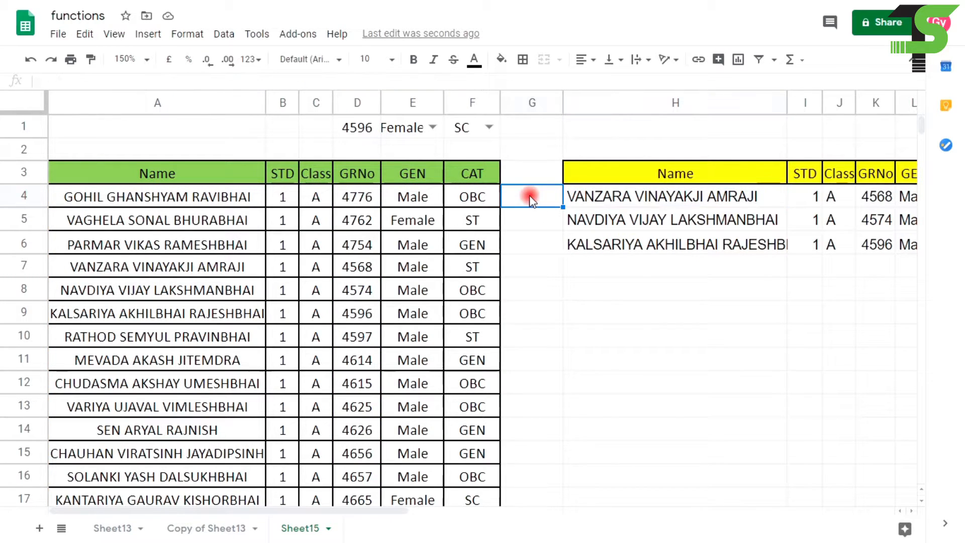
{"action": "type", "text": "="}
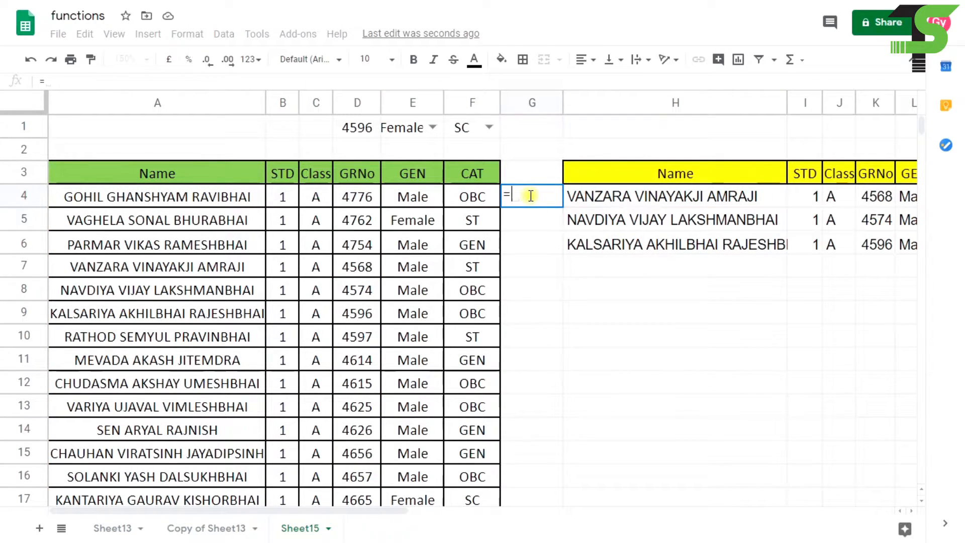
{"action": "type", "text": "left"}
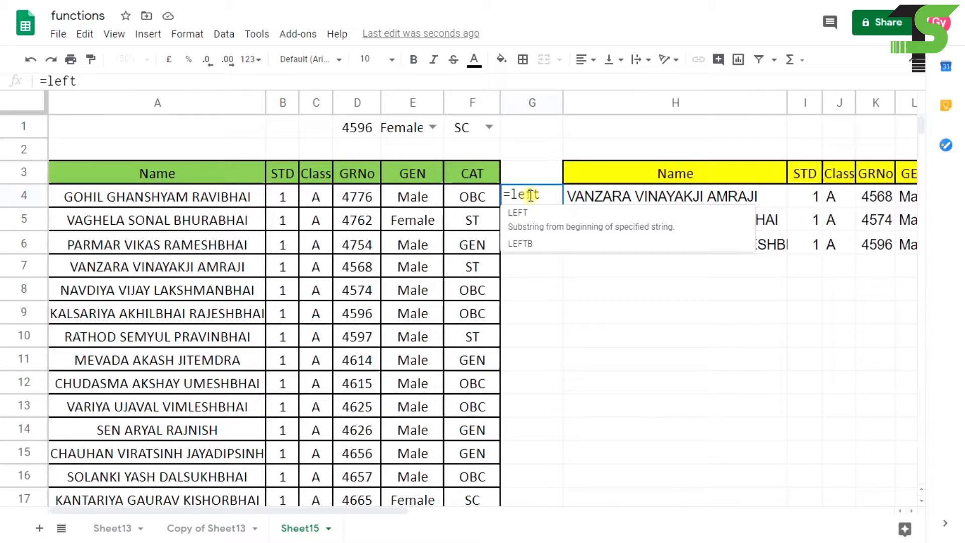
{"action": "key", "text": "Tab"}
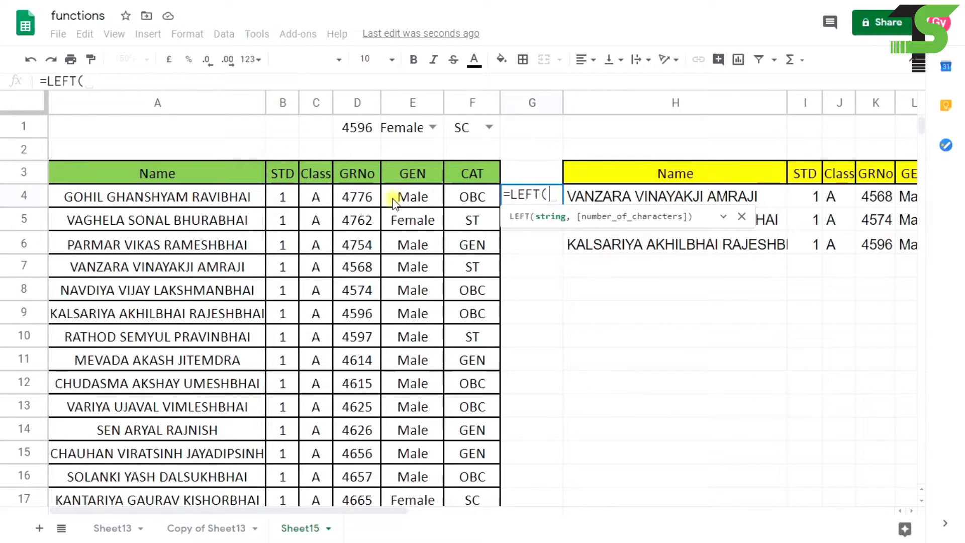
{"action": "left_click", "coordinate": [362, 198]}
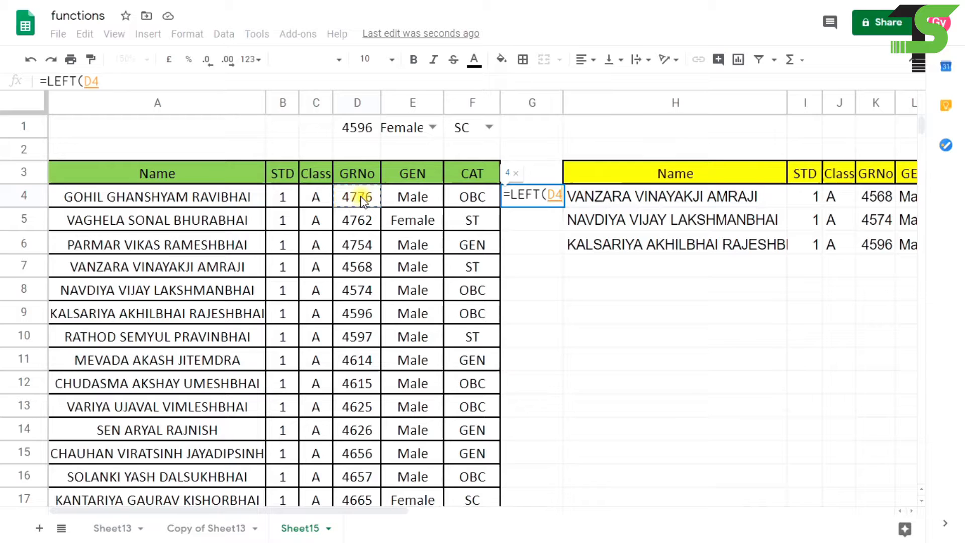
{"action": "type", "text": ", "}
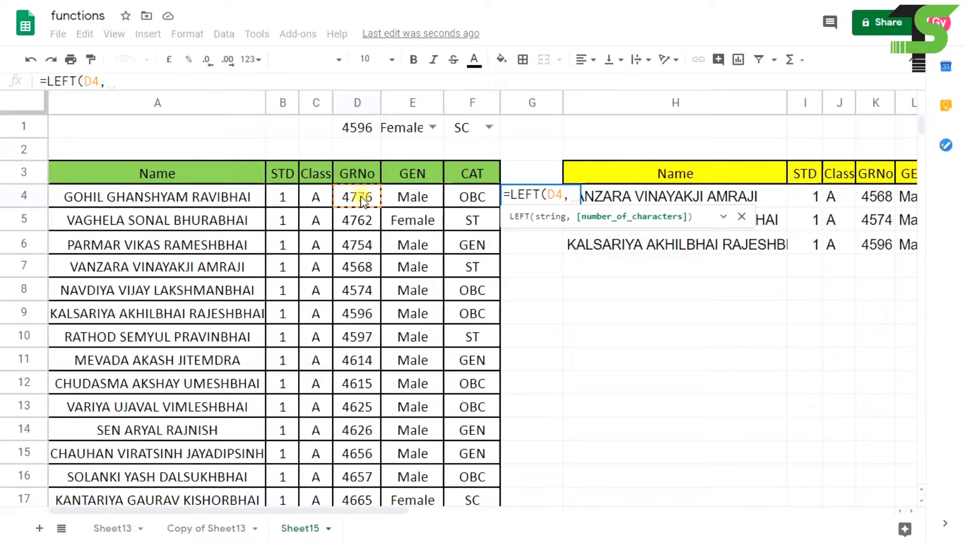
{"action": "type", "text": "2"}
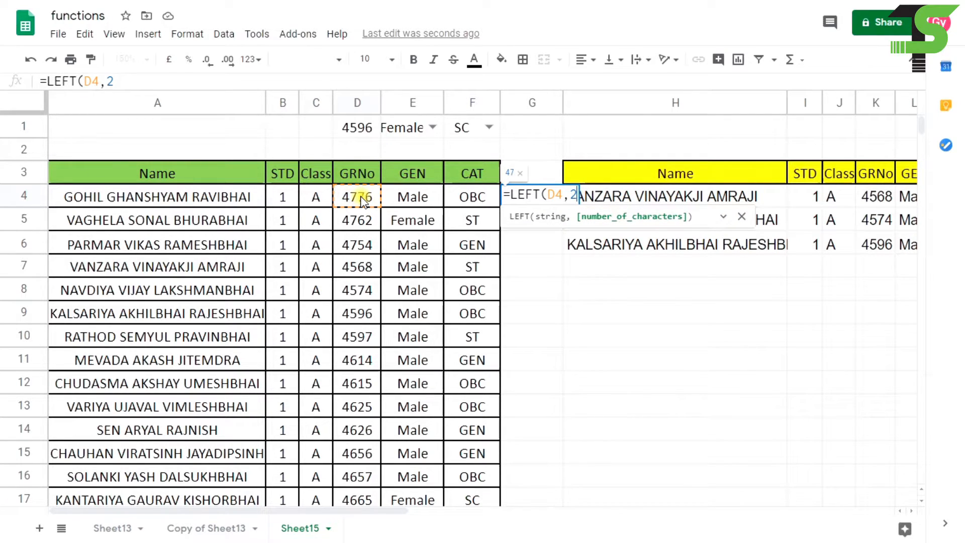
{"action": "type", "text": ")"}
{"action": "key", "text": "Return"}
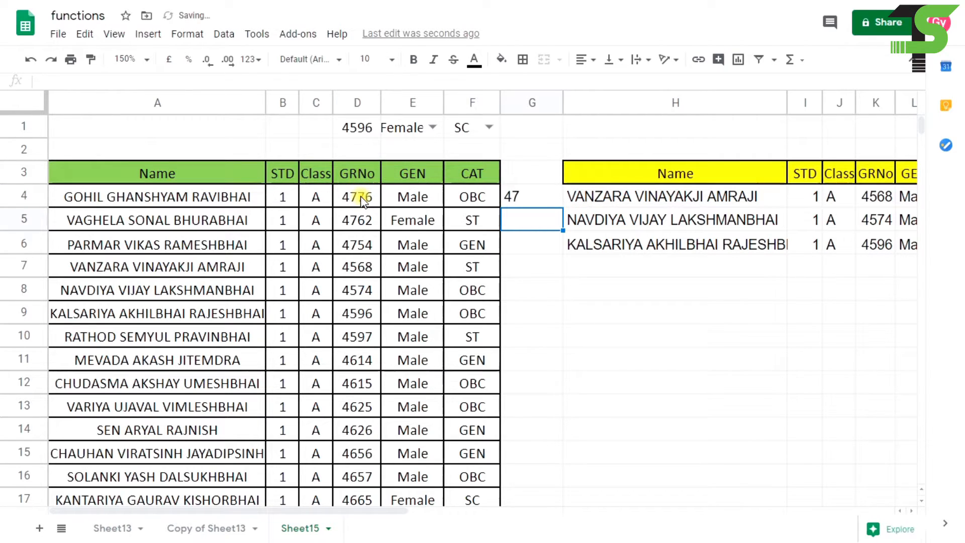
- Extend the formula in G4 to =LEFT(D4,2)=47 so it compares the first two GRNo digits with 47
{"action": "left_click", "coordinate": [526, 202]}
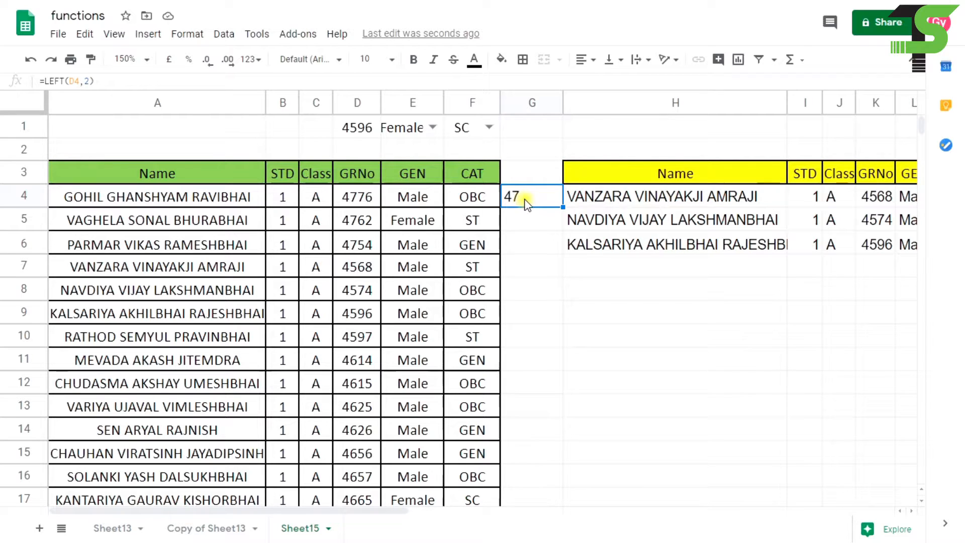
{"action": "double_click", "coordinate": [526, 203]}
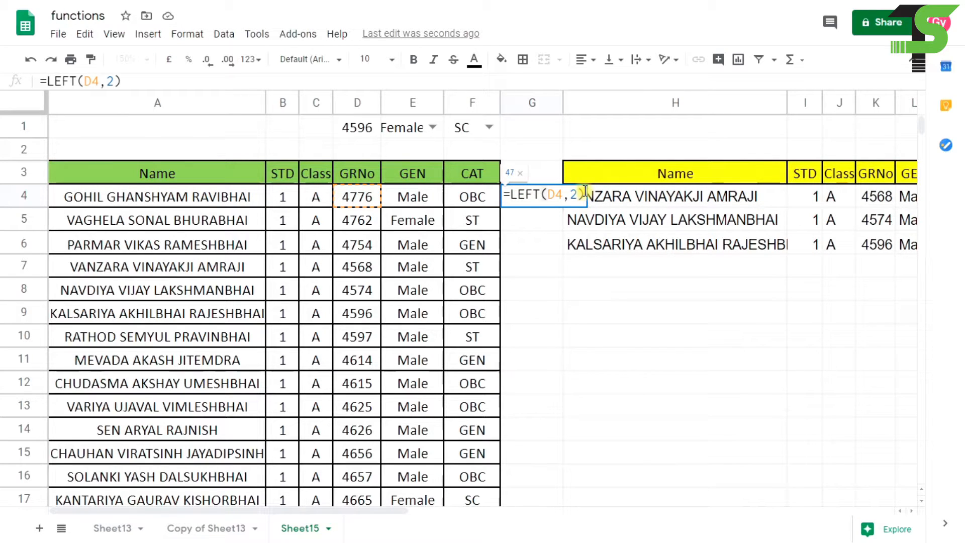
{"action": "type", "text": "= "}
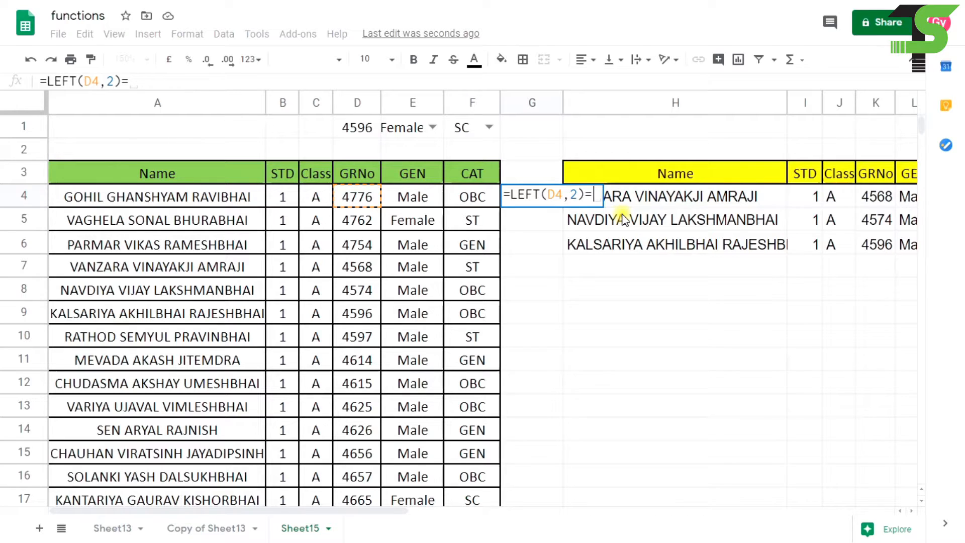
{"action": "type", "text": "47"}
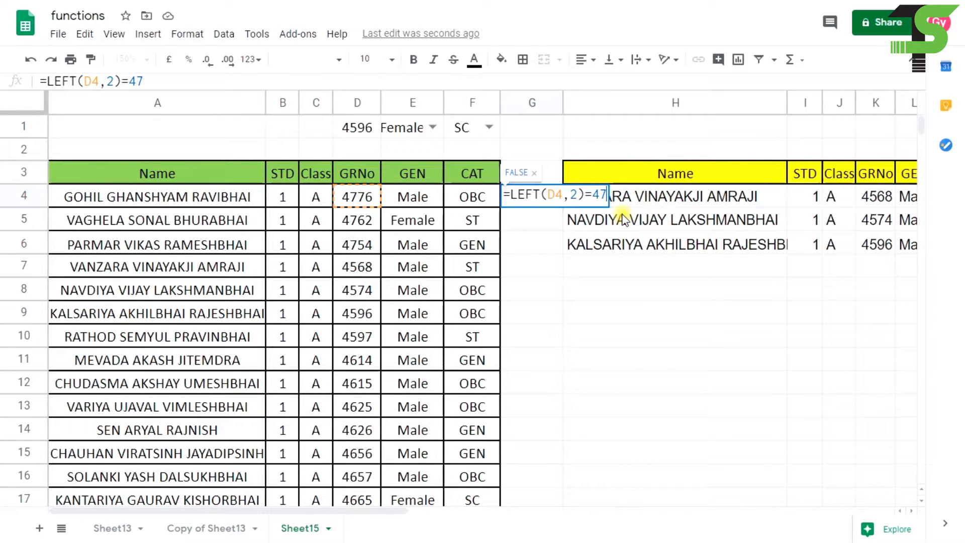
{"action": "key", "text": "Return"}
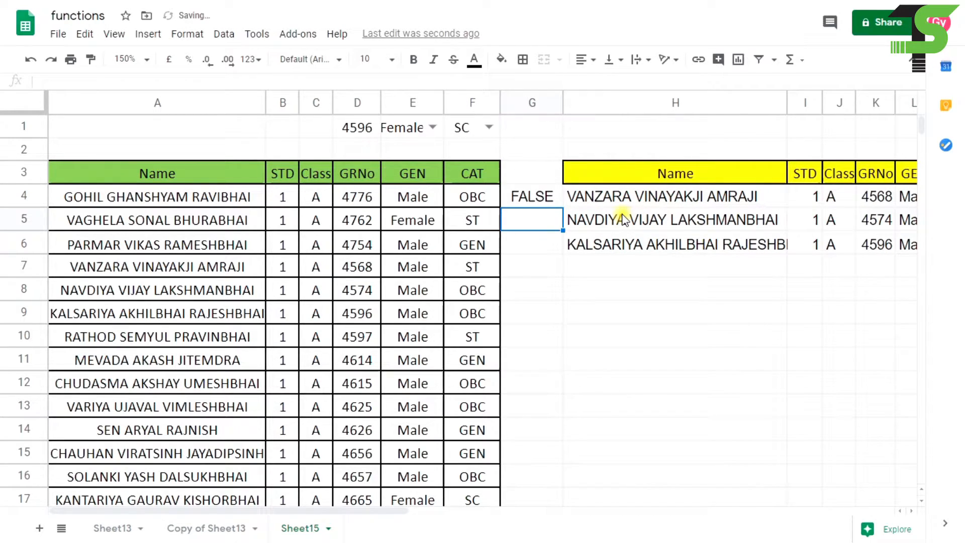
- Put the comparison number in G4 in quotation marks so the formula reads =LEFT(D4,2)="47"
{"action": "key", "text": "Up"}
{"action": "key", "text": "Return"}
{"action": "key", "text": "Left"}
{"action": "key", "text": "Left"}
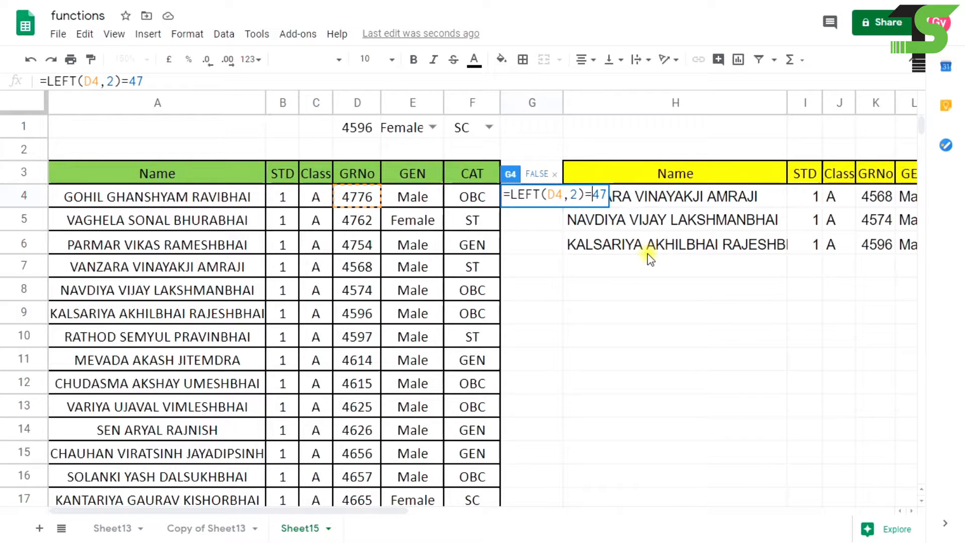
{"action": "type", "text": "\""}
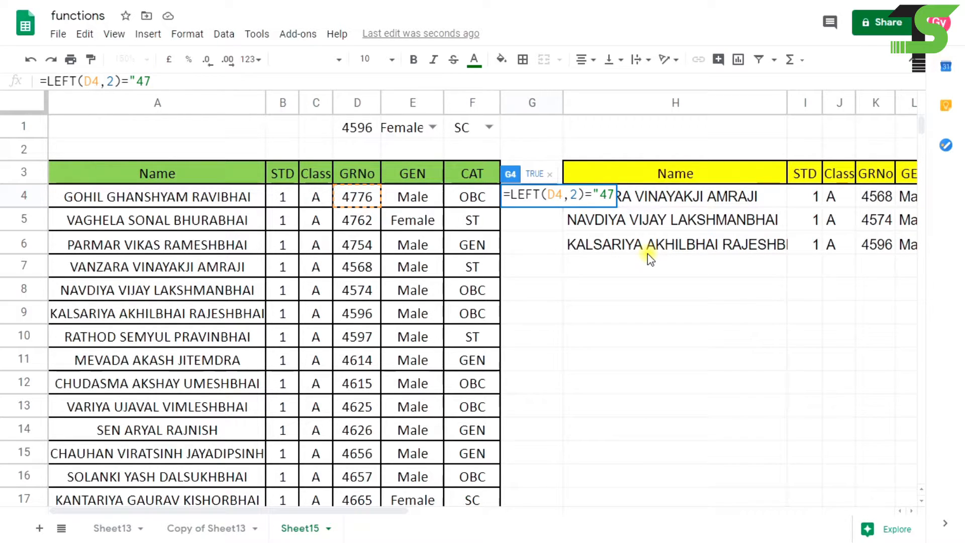
{"action": "type", "text": "\""}
{"action": "key", "text": "Return"}
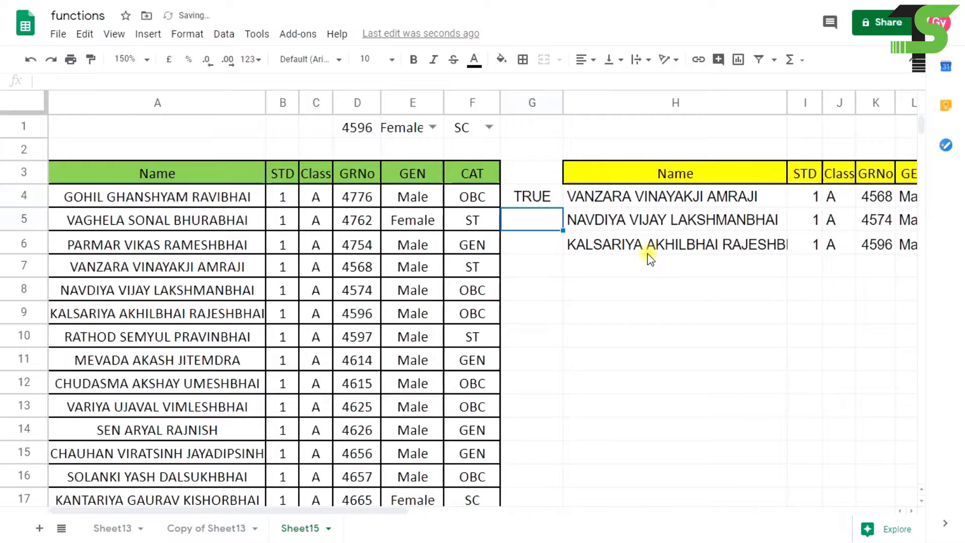
- Remove the quotation marks in G4 and wrap LEFT in INT, making the formula =INT(LEFT(D4,2))=47
{"action": "left_click", "coordinate": [523, 194]}
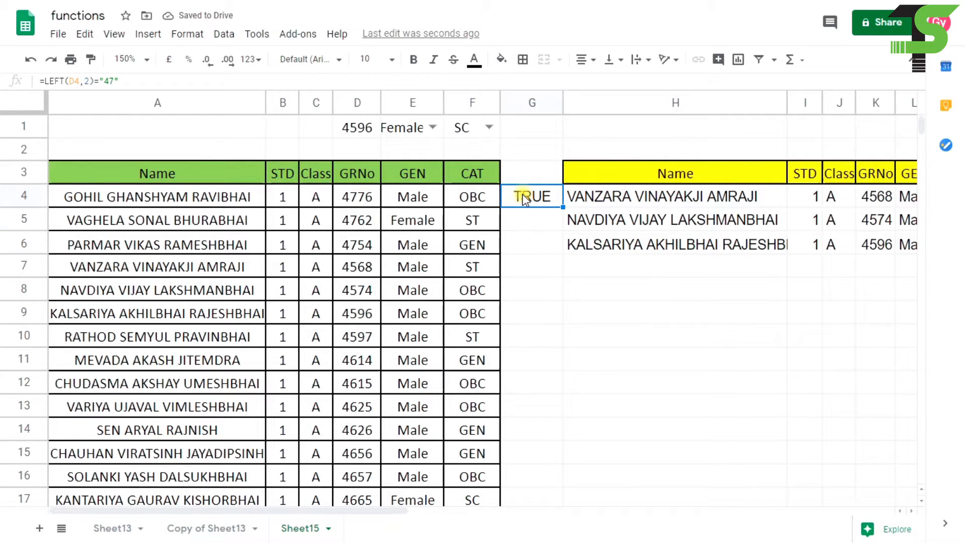
{"action": "double_click", "coordinate": [523, 194]}
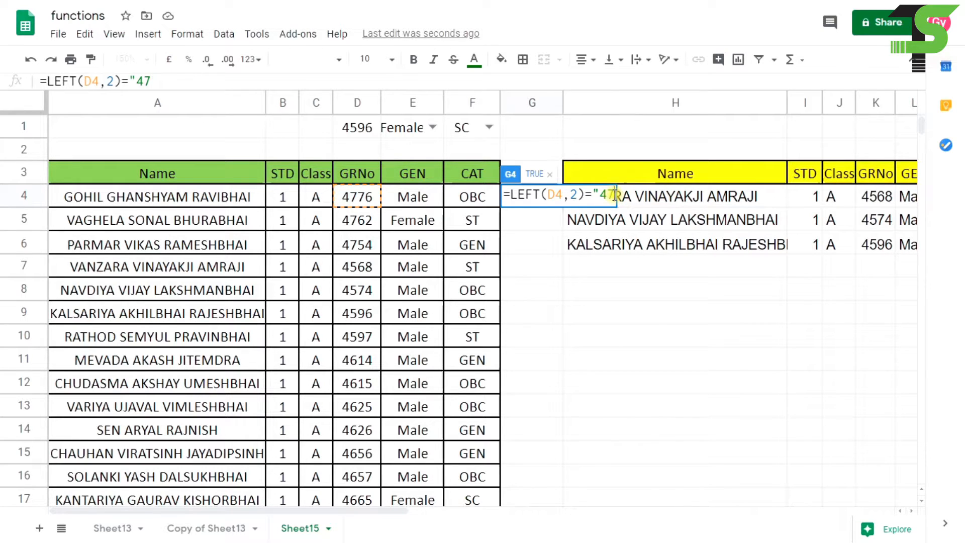
{"action": "key", "text": "Left"}
{"action": "key", "text": "Left"}
{"action": "key", "text": "BackSpace"}
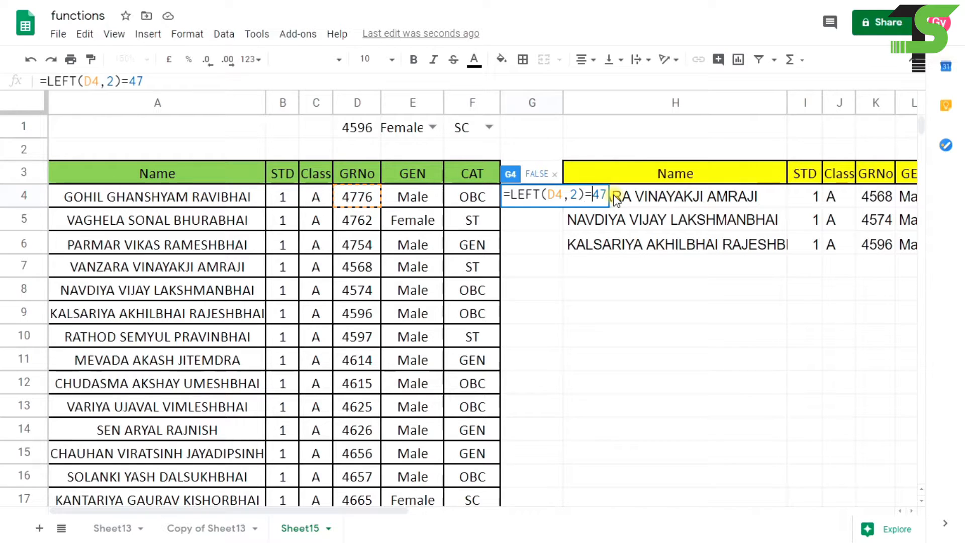
{"action": "key", "text": "Left"}
{"action": "key", "text": "Left"}
{"action": "key", "text": "Left"}
{"action": "key", "text": "Left"}
{"action": "key", "text": "Left"}
{"action": "key", "text": "Left"}
{"action": "key", "text": "Left"}
{"action": "key", "text": "Left"}
{"action": "key", "text": "Left"}
{"action": "key", "text": "Left"}
{"action": "key", "text": "Left"}
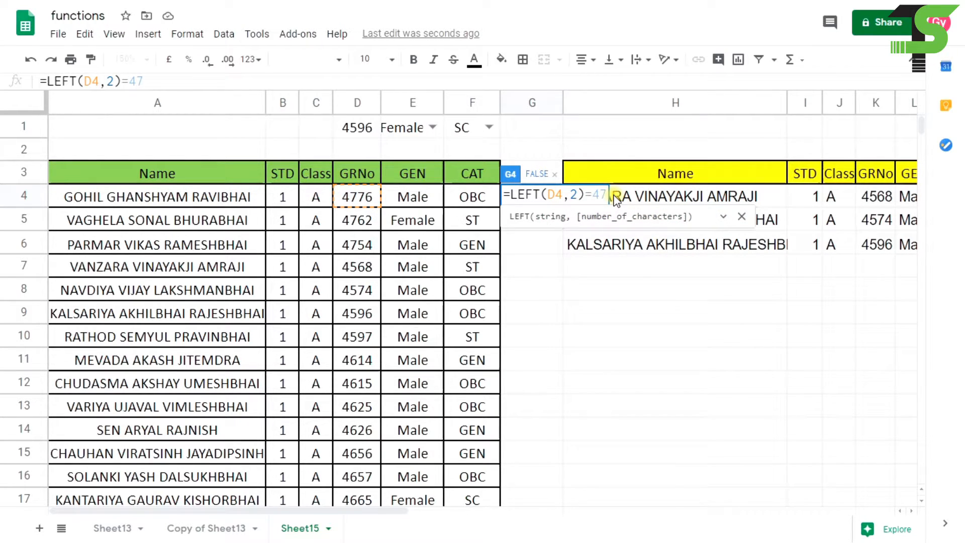
{"action": "type", "text": "INT("}
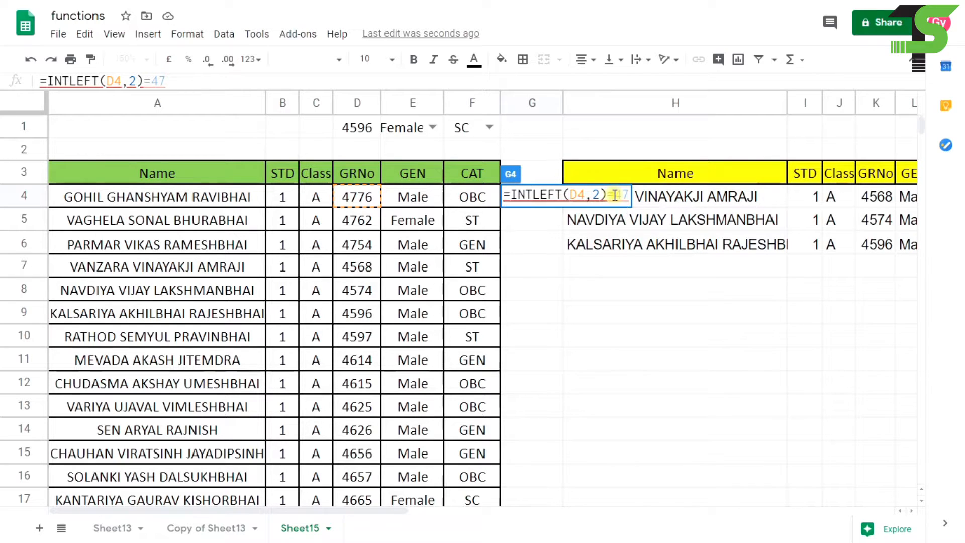
{"action": "key", "text": "Right"}
{"action": "key", "text": "Right"}
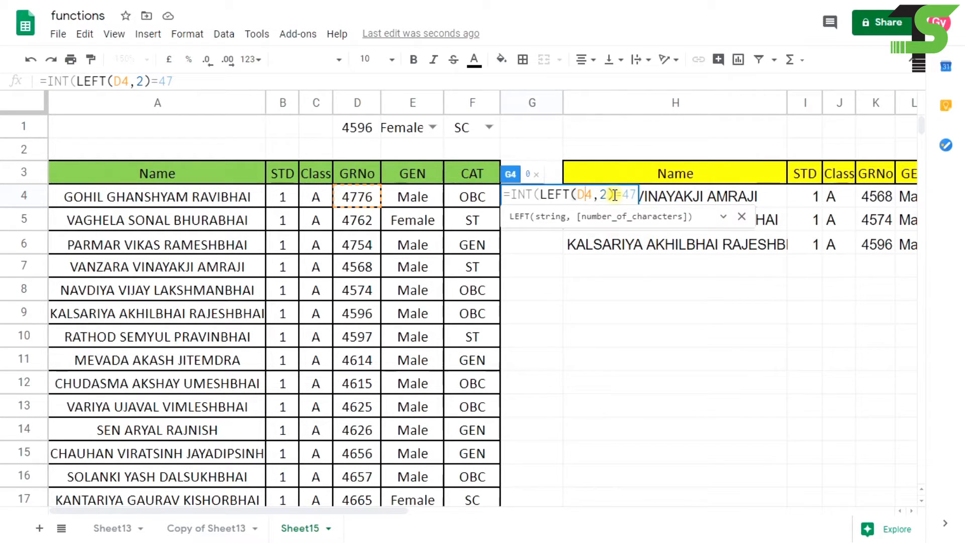
{"action": "key", "text": "Right"}
{"action": "type", "text": ")"}
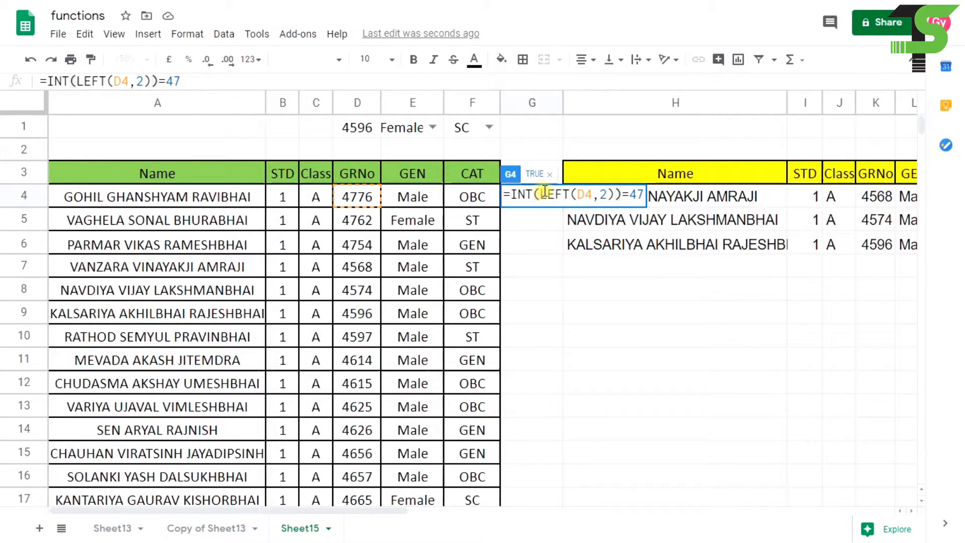
{"action": "key", "text": "Return"}
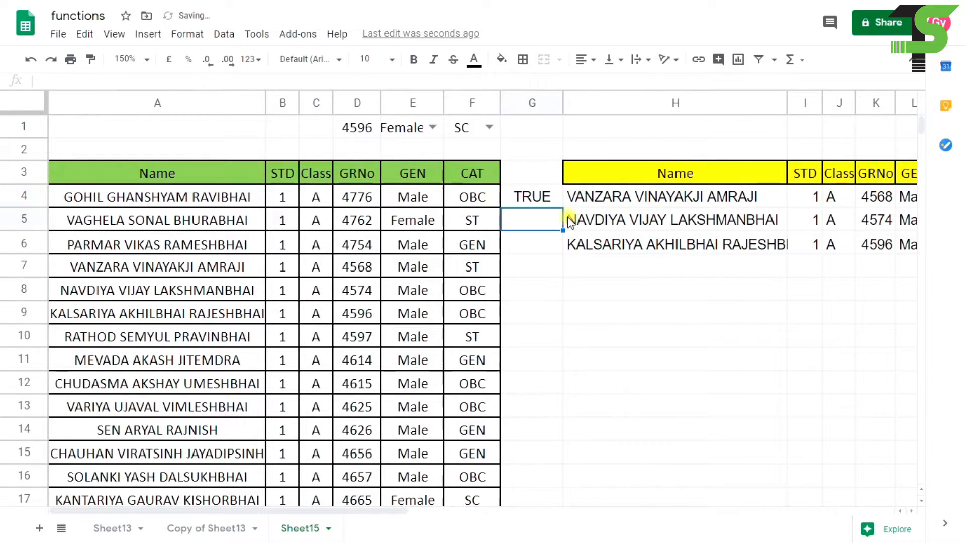
- Replace the fixed 47 in G4 with a reference to D1, giving =INT(LEFT(D4,2))=D1
{"action": "left_click", "coordinate": [537, 194]}
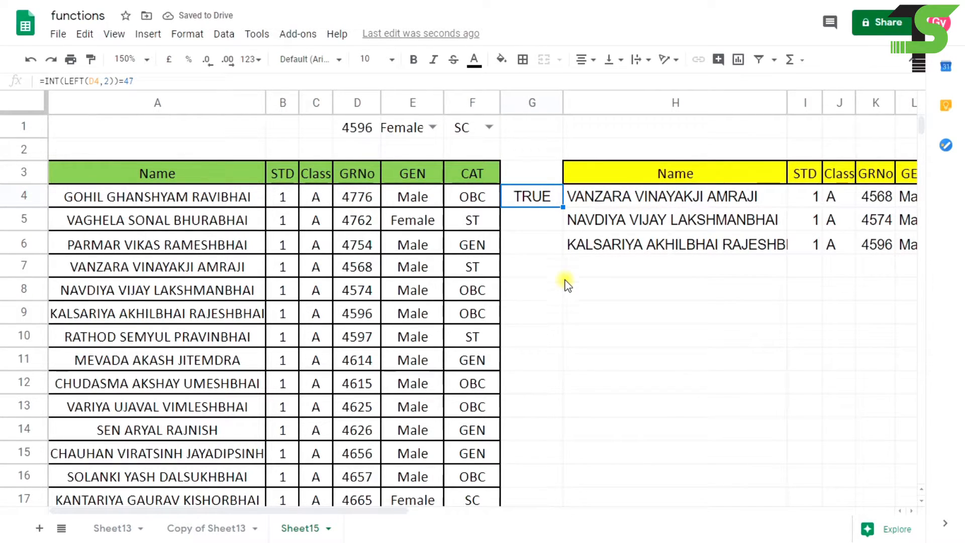
{"action": "double_click", "coordinate": [535, 207]}
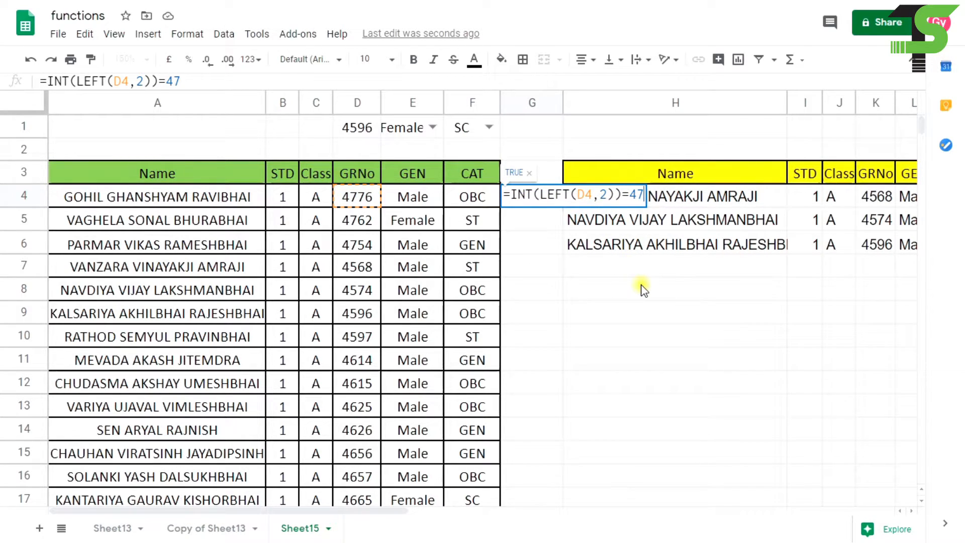
{"action": "key", "text": "Return"}
{"action": "double_click", "coordinate": [550, 201]}
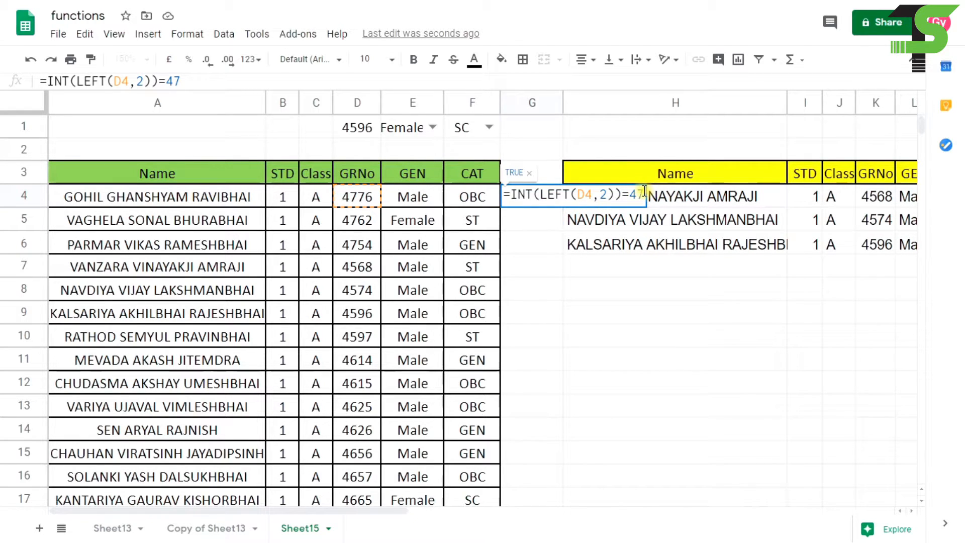
{"action": "key", "text": "BackSpace"}
{"action": "key", "text": "BackSpace"}
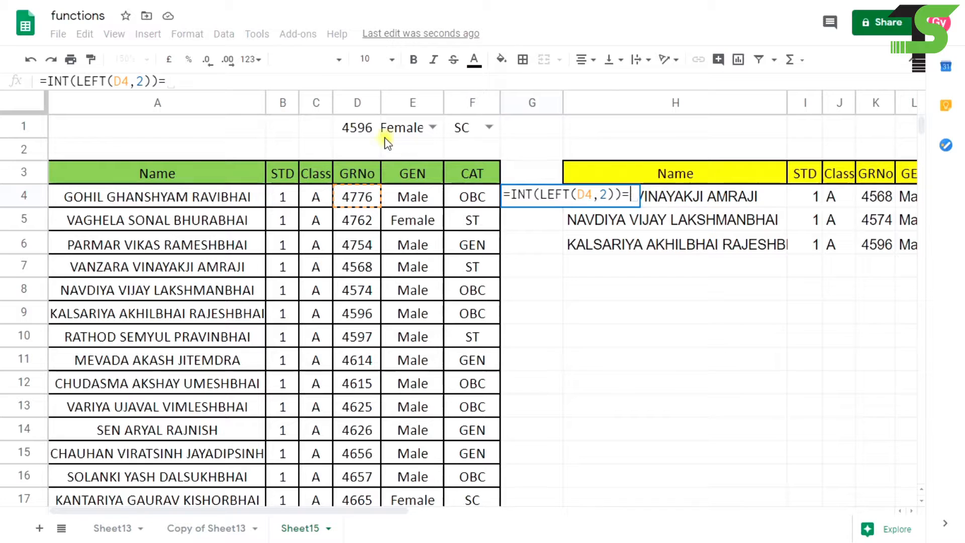
{"action": "left_click", "coordinate": [358, 130]}
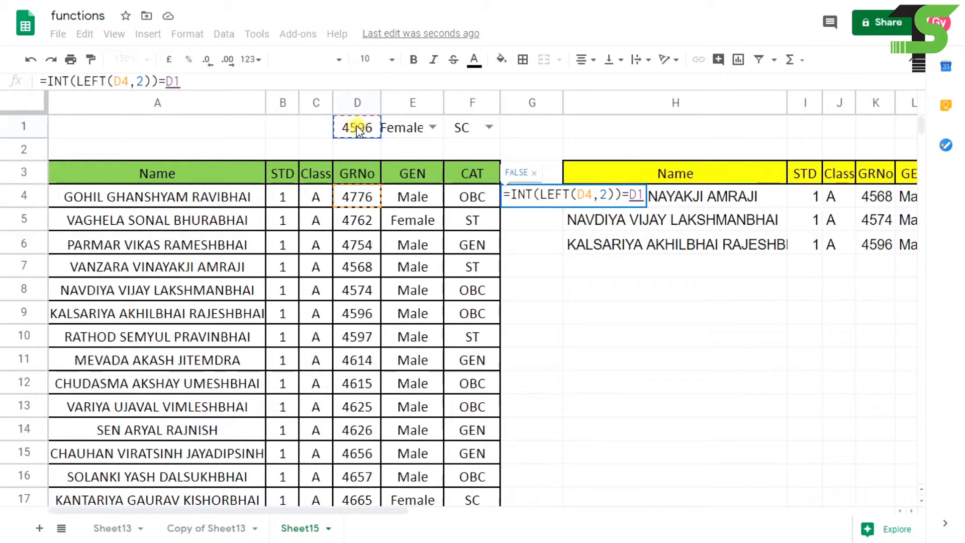
{"action": "key", "text": "Return"}
{"action": "left_click", "coordinate": [537, 197]}
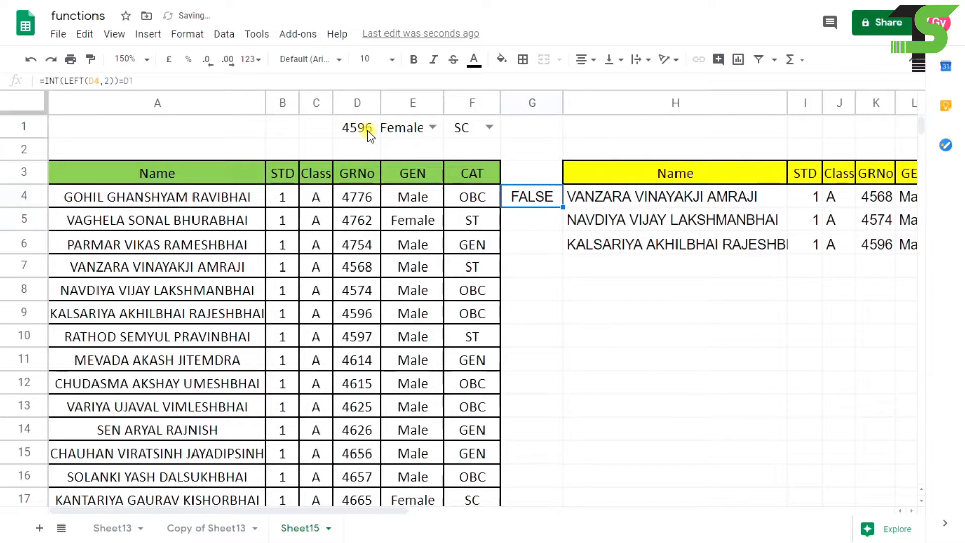
- Test the condition in G4 by setting D1 to 47 and then to 46
{"action": "left_click", "coordinate": [352, 129]}
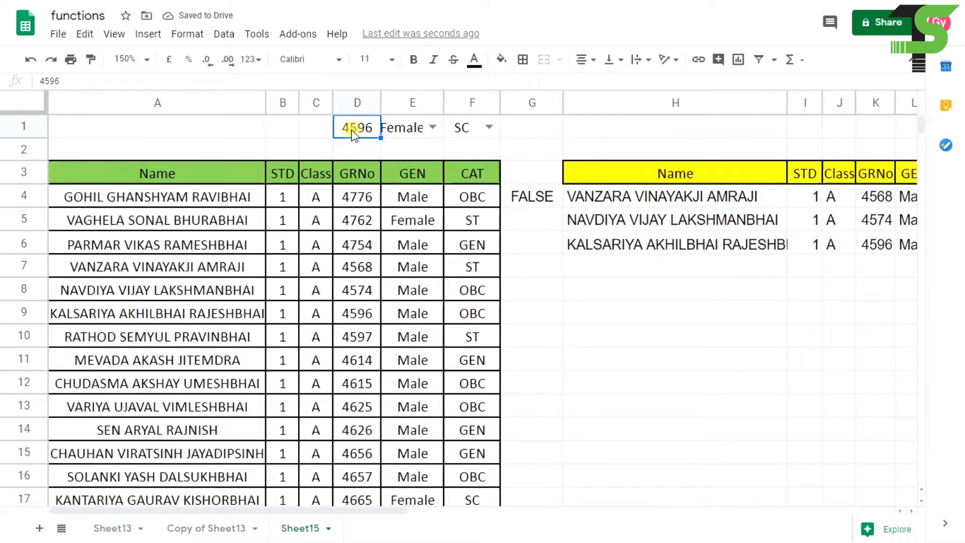
{"action": "type", "text": "47"}
{"action": "key", "text": "Return"}
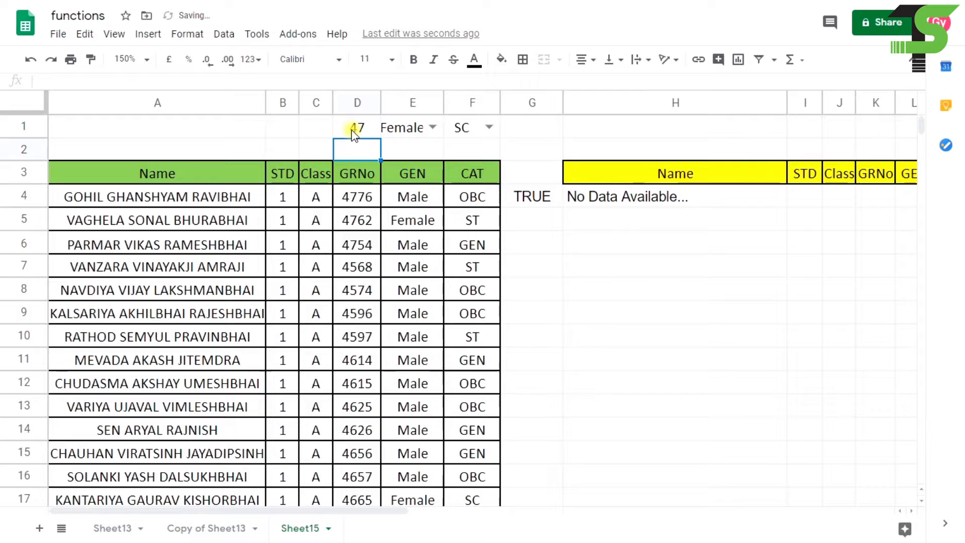
{"action": "left_click", "coordinate": [347, 127]}
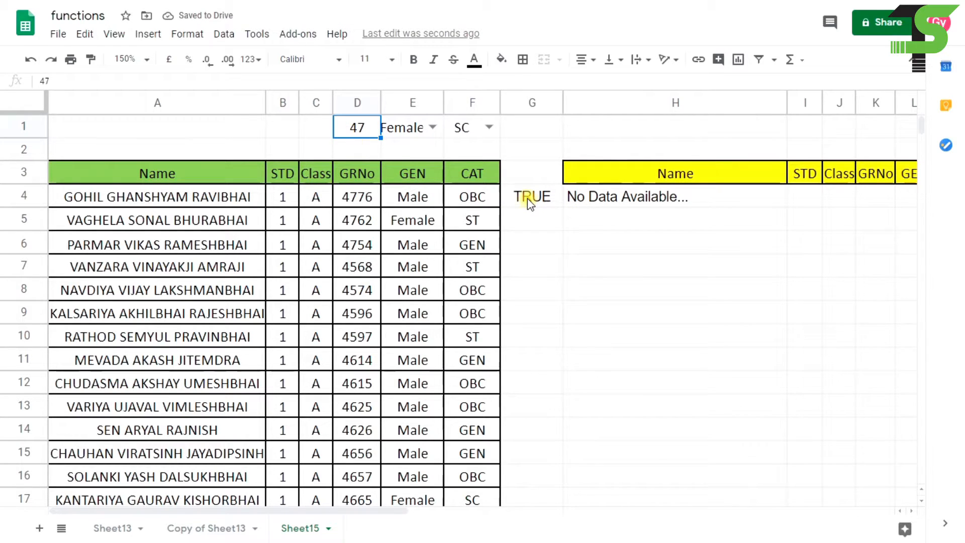
{"action": "type", "text": "46"}
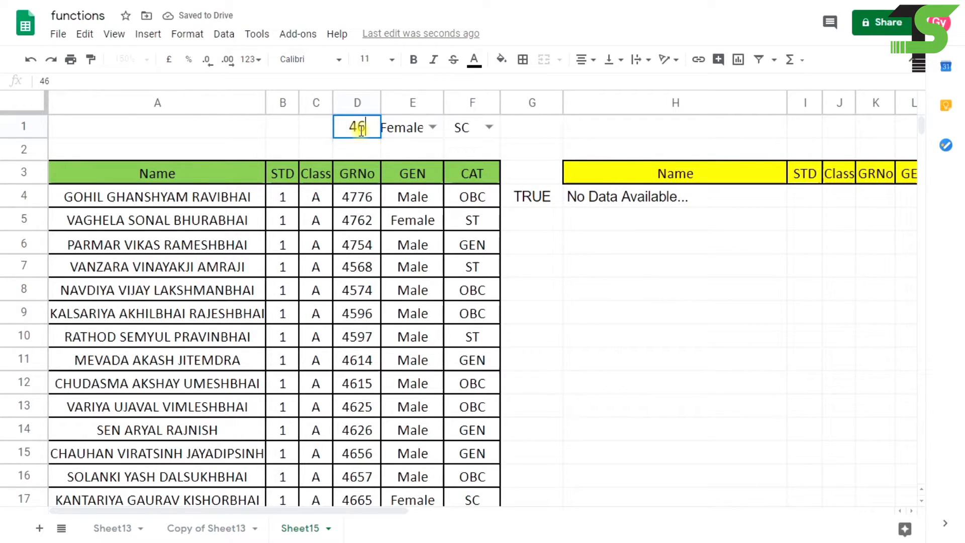
{"action": "key", "text": "Return"}
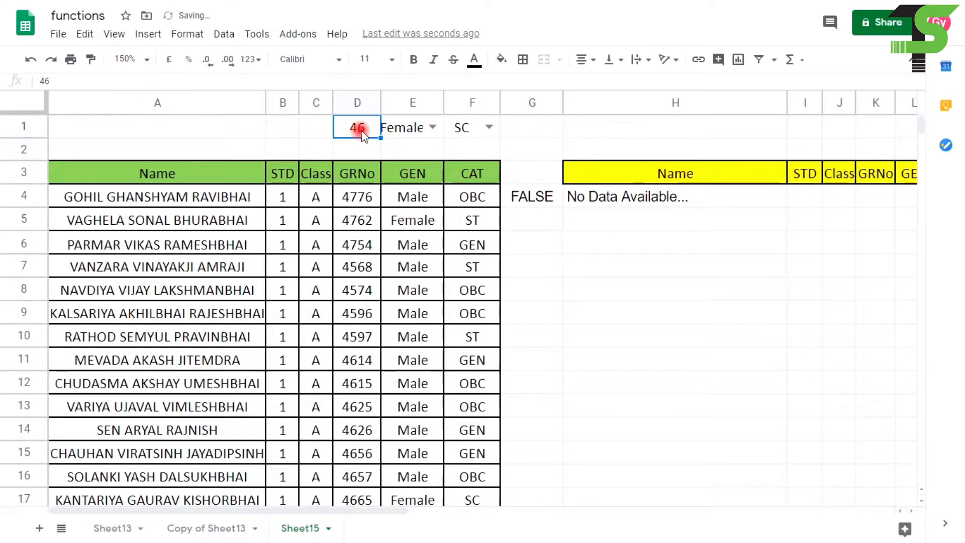
- Convert G4 to an array formula, =ArrayFormula(INT(LEFT(D4,2))=D1), and commit it
{"action": "left_click", "coordinate": [532, 196]}
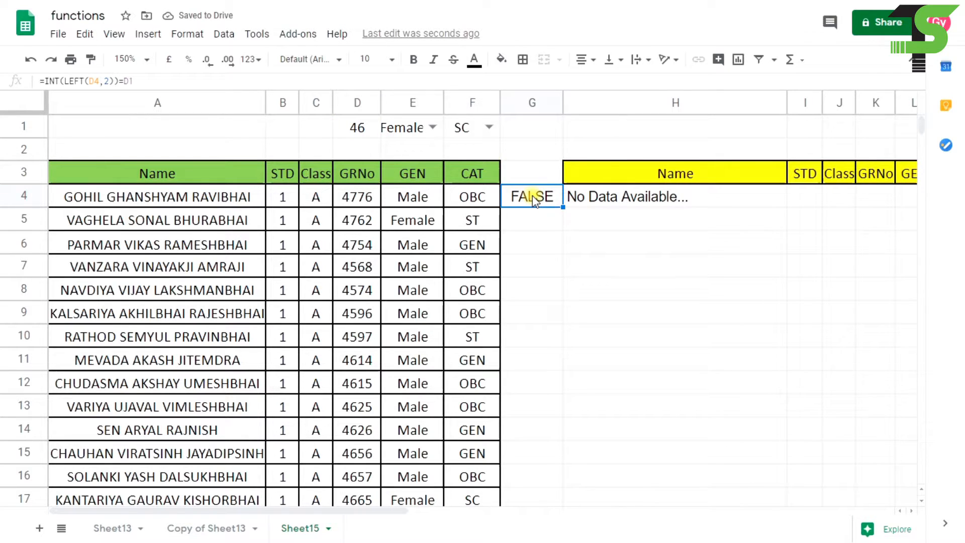
{"action": "double_click", "coordinate": [533, 195]}
{"action": "left_click", "coordinate": [513, 194]}
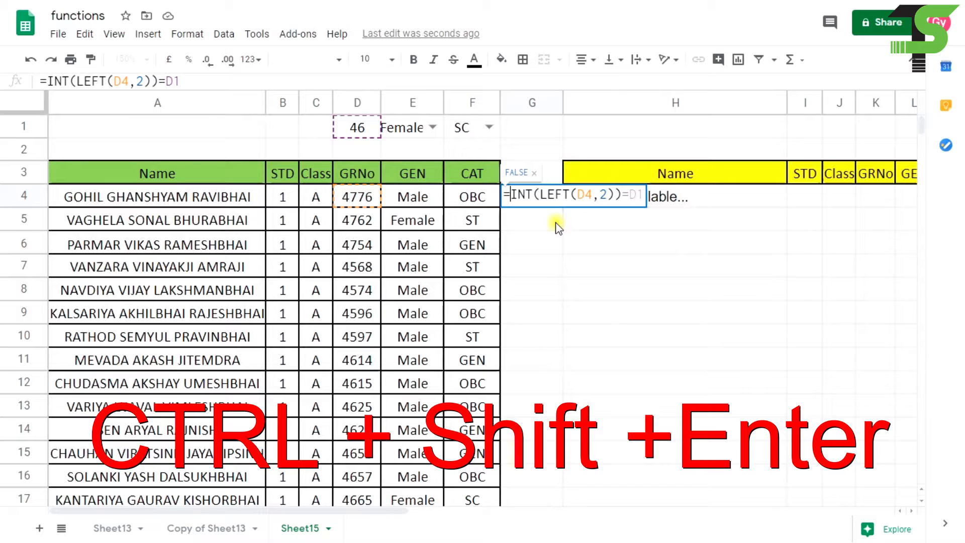
{"action": "key", "text": "ctrl+shift+Return"}
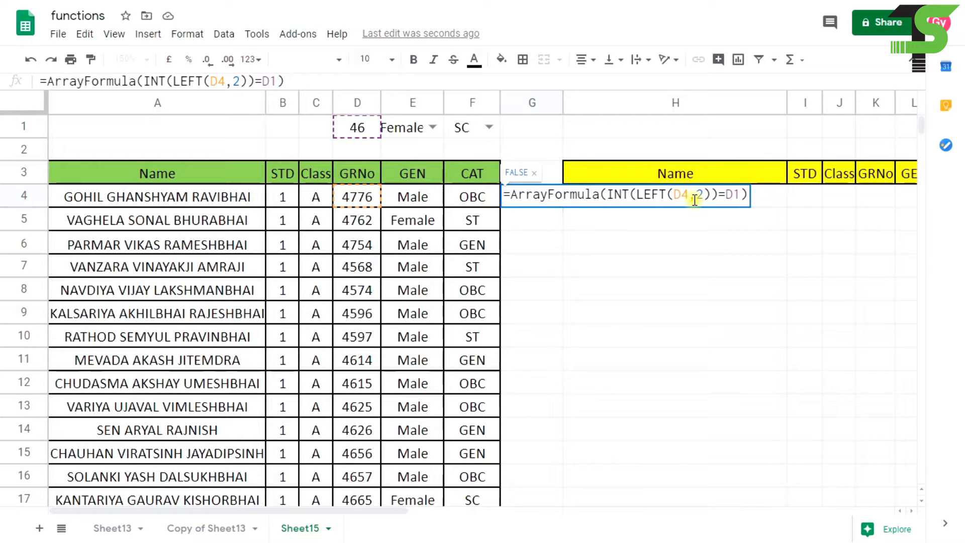
{"action": "key", "text": "Return"}
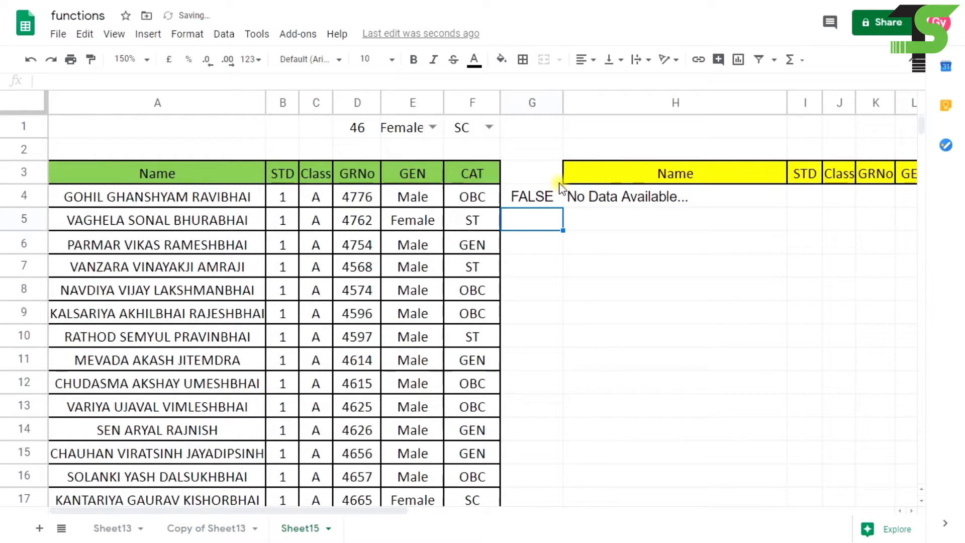
- Extend the LEFT reference in G4 to the whole GRNo column, making the formula =ArrayFormula(INT(LEFT(D4:D21,2))=D1)
{"action": "double_click", "coordinate": [521, 194]}
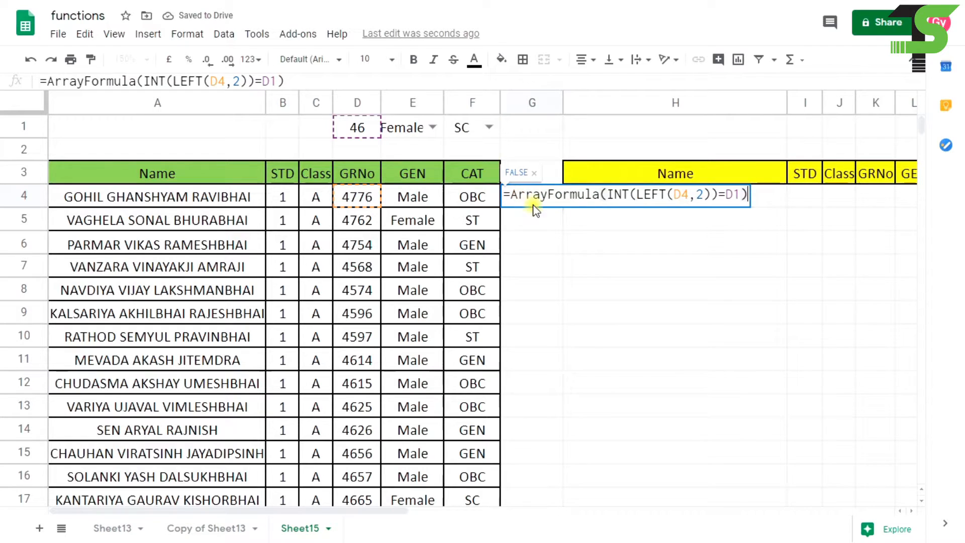
{"action": "double_click", "coordinate": [684, 194]}
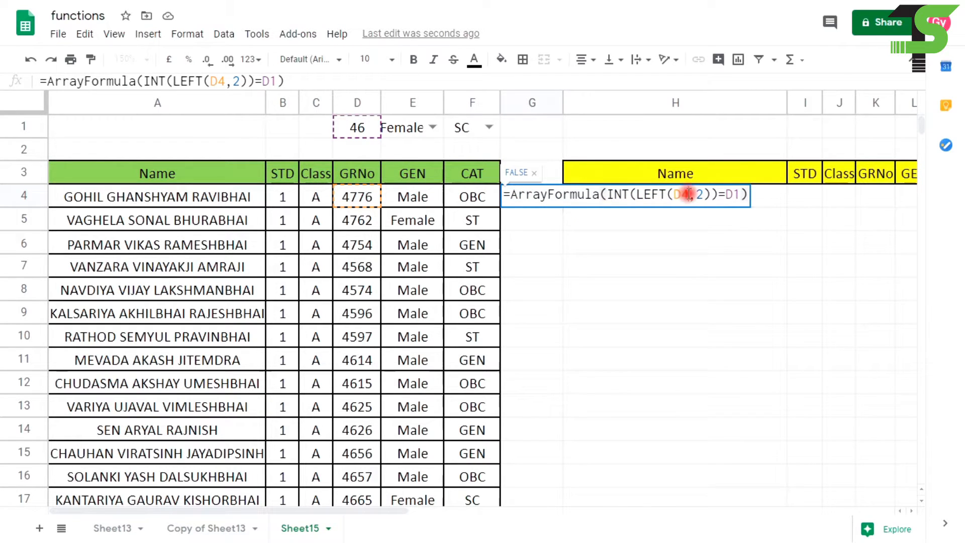
{"action": "key", "text": "BackSpace"}
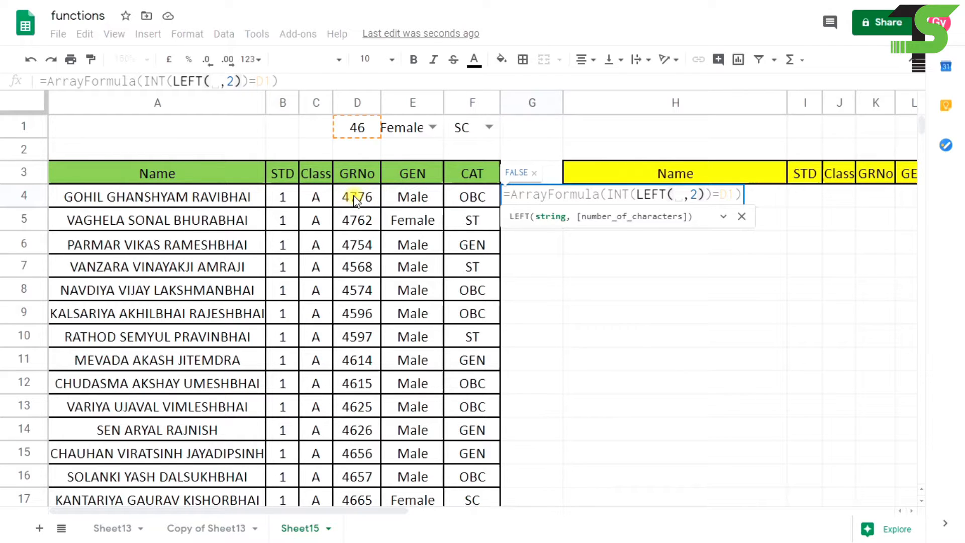
{"action": "left_click_drag", "start_coordinate": [355, 198], "coordinate": [355, 478]}
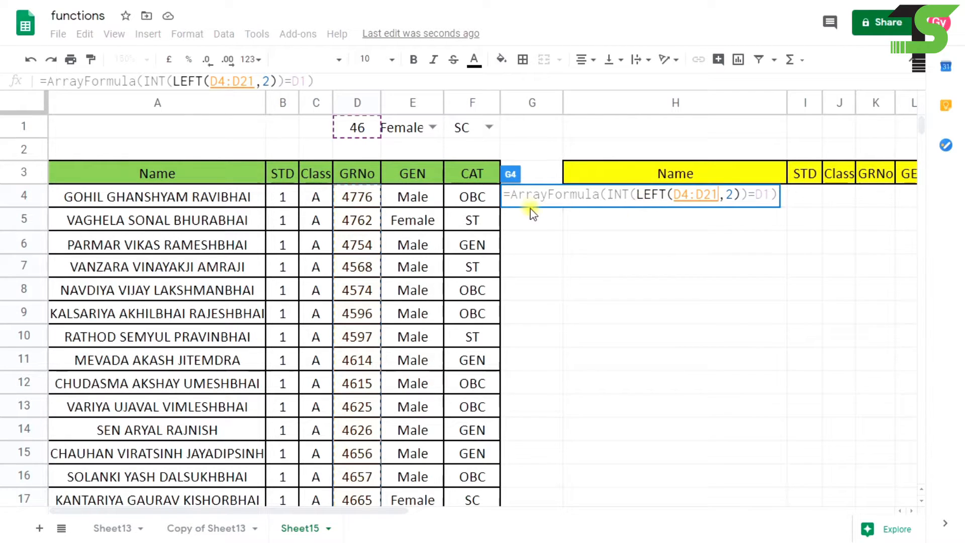
{"action": "key", "text": "Return"}
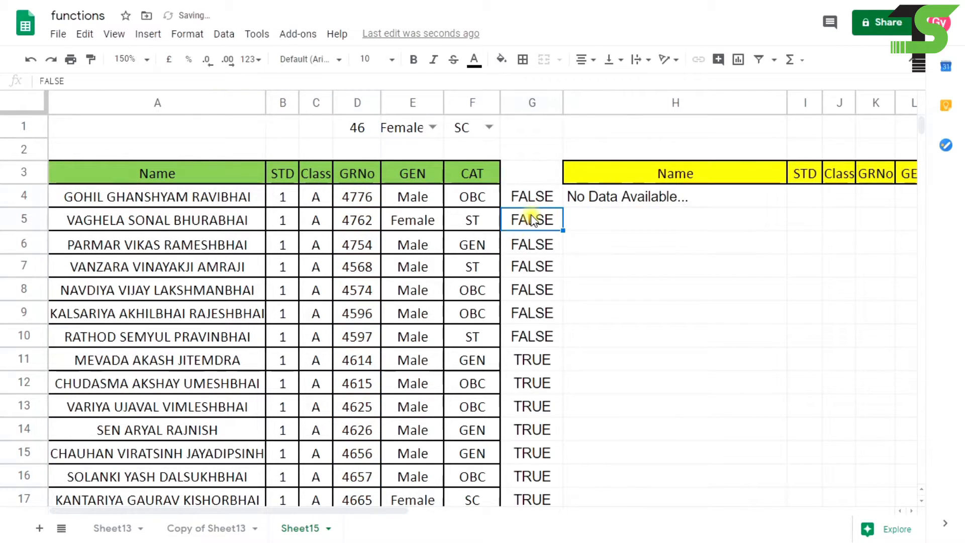
- Check the array formula's results down column G against the GRNo values through row 21
{"action": "scroll", "coordinate": [529, 396], "scroll_direction": "down", "scroll_amount": 3}
{"action": "scroll", "coordinate": [530, 396], "scroll_direction": "down", "scroll_amount": 1}
{"action": "left_click", "coordinate": [531, 337]}
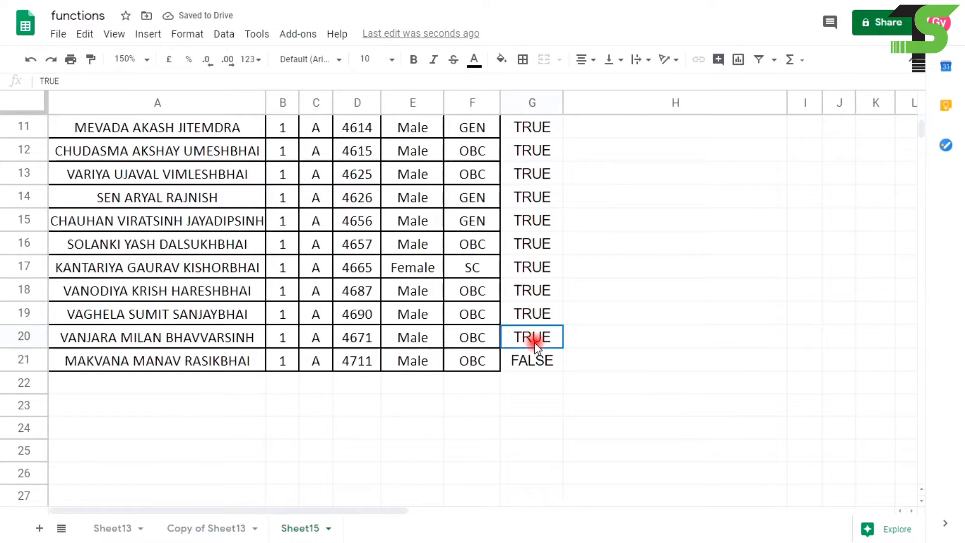
{"action": "left_click", "coordinate": [530, 313]}
{"action": "left_click", "coordinate": [529, 291]}
{"action": "left_click", "coordinate": [529, 274]}
{"action": "scroll", "coordinate": [524, 269], "scroll_direction": "up", "scroll_amount": 5}
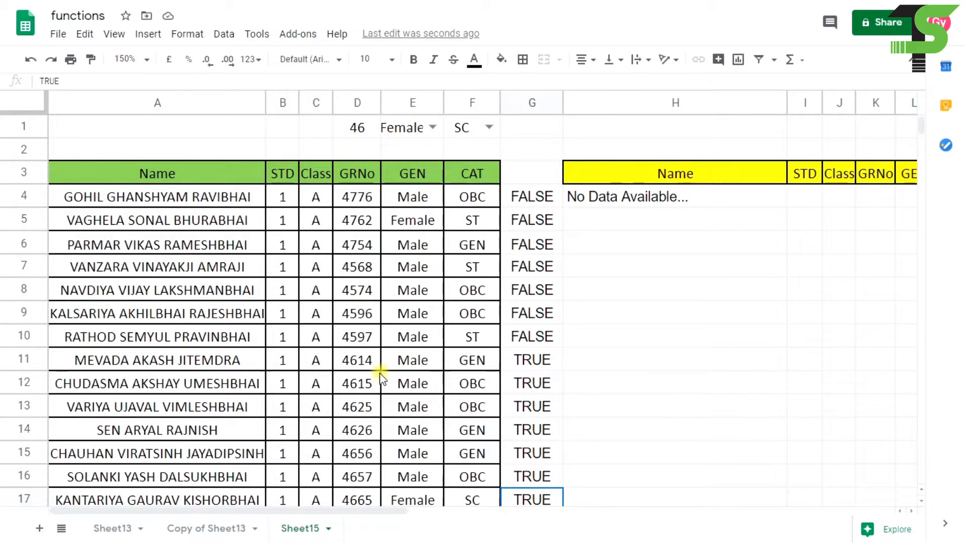
- Remove the D4:D21<=D1 condition from the FILTER formula in H4, leaving its condition argument empty
{"action": "left_click", "coordinate": [640, 196]}
{"action": "double_click", "coordinate": [643, 197]}
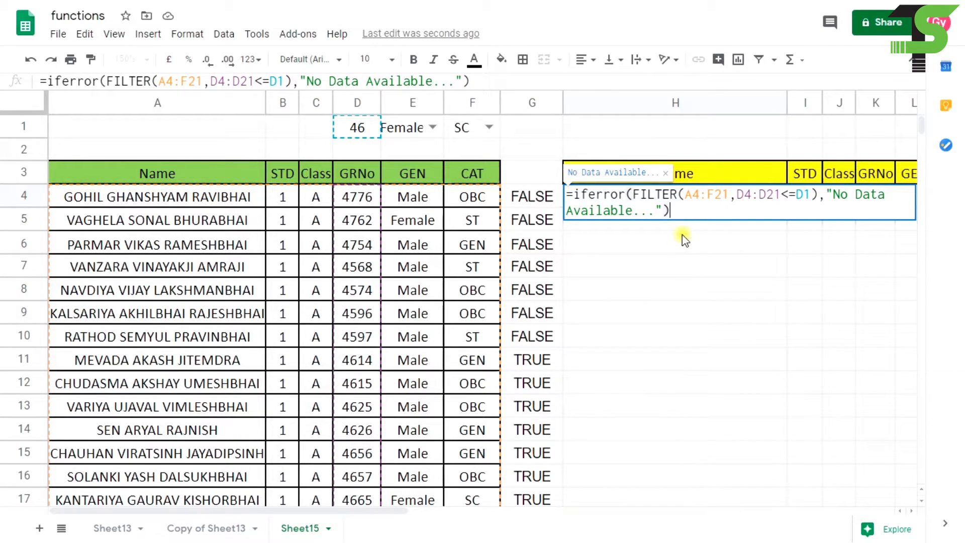
{"action": "left_click_drag", "start_coordinate": [737, 195], "coordinate": [811, 195]}
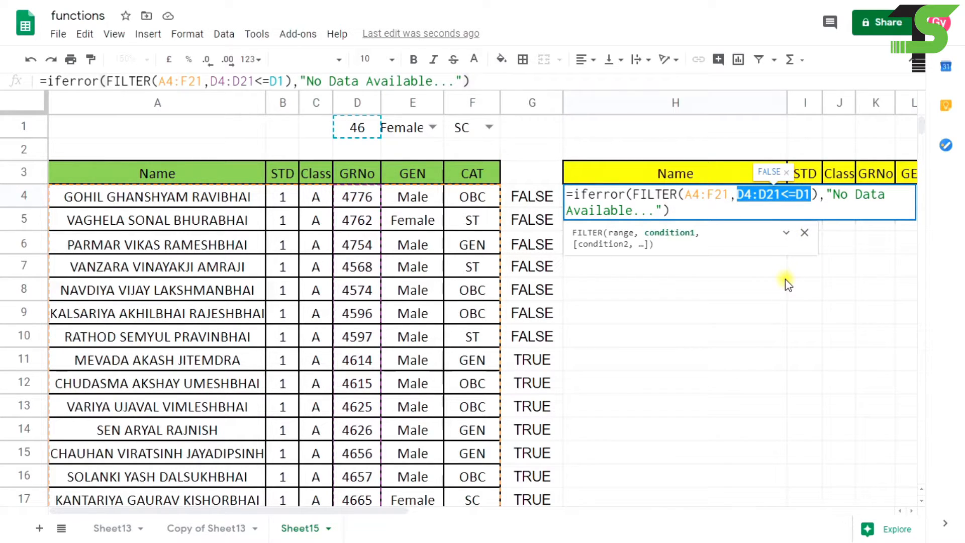
{"action": "key", "text": "BackSpace"}
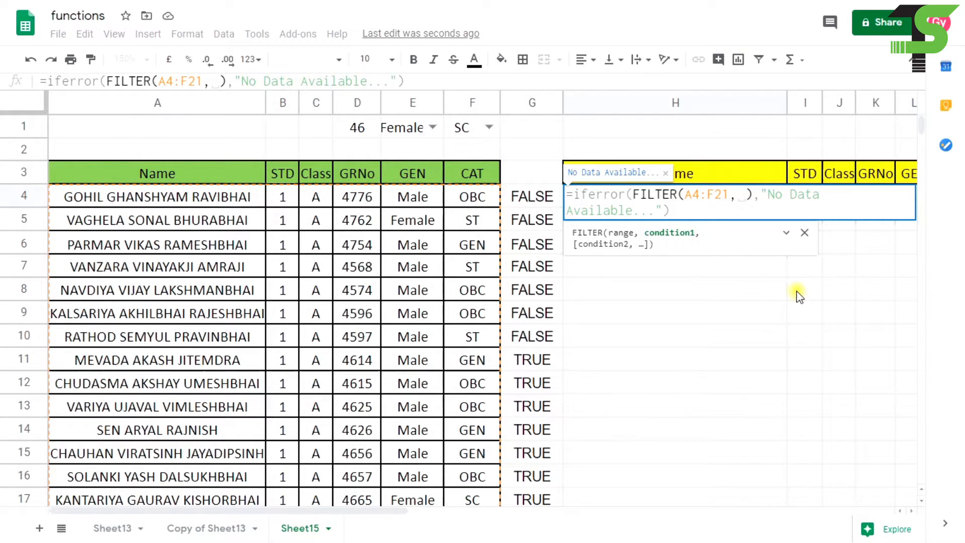
{"action": "key", "text": "Return"}
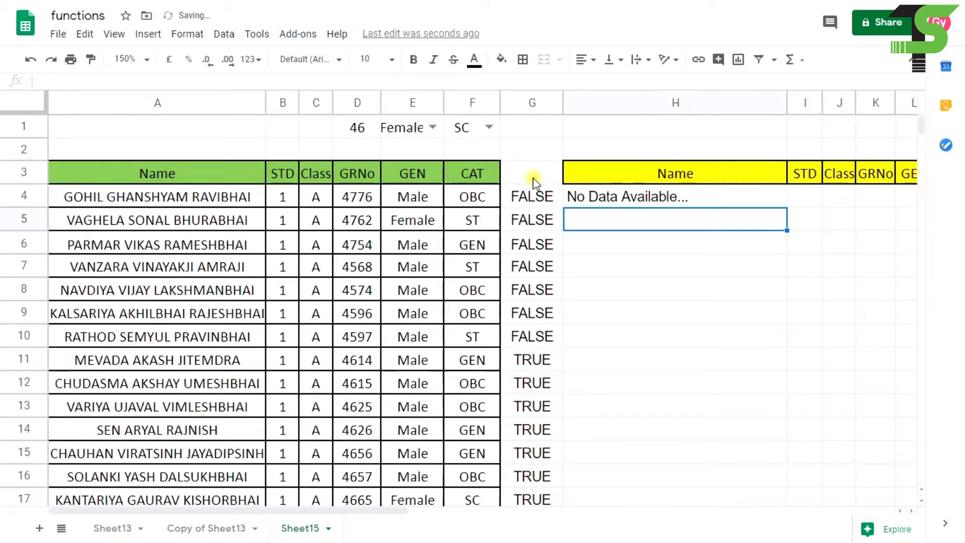
- Copy the expression ArrayFormula(INT(LEFT(D4:D21,2))=D1) from G4 without the equals sign
{"action": "left_click", "coordinate": [531, 196]}
{"action": "double_click", "coordinate": [531, 196]}
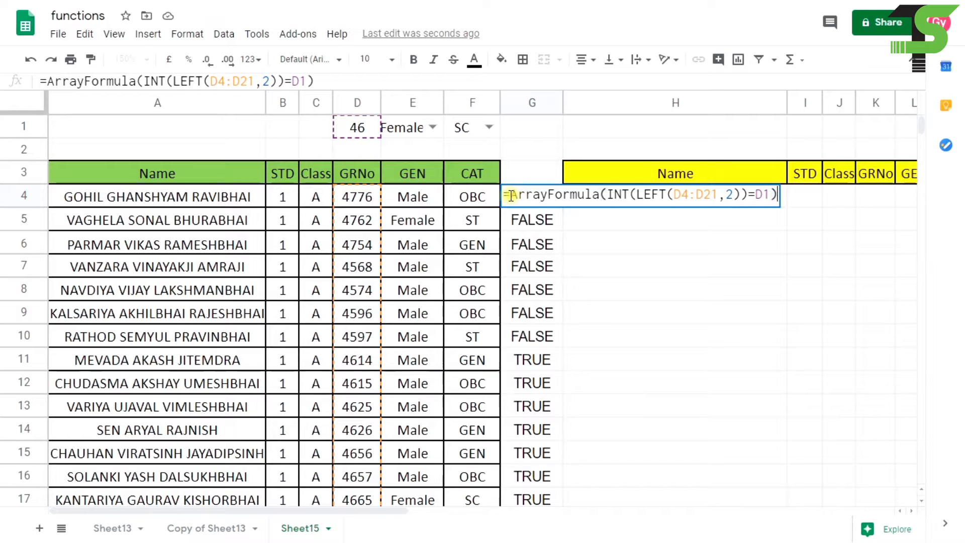
{"action": "left_click_drag", "start_coordinate": [510, 195], "coordinate": [778, 196]}
{"action": "key", "text": "ctrl+c"}
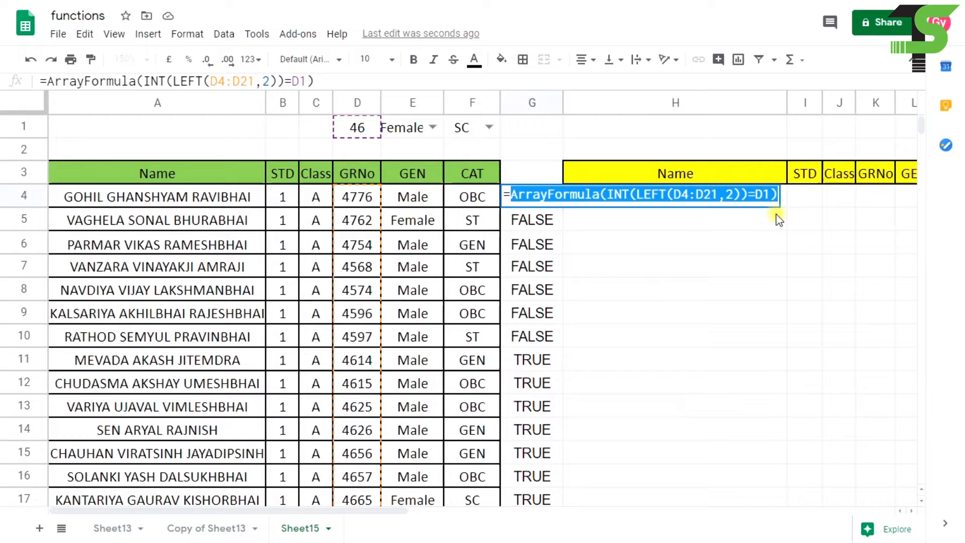
{"action": "key", "text": "Return"}
- Paste the copied ArrayFormula expression as the condition of FILTER in H4, after the range A4:F21, and commit the formula
{"action": "left_click", "coordinate": [647, 195]}
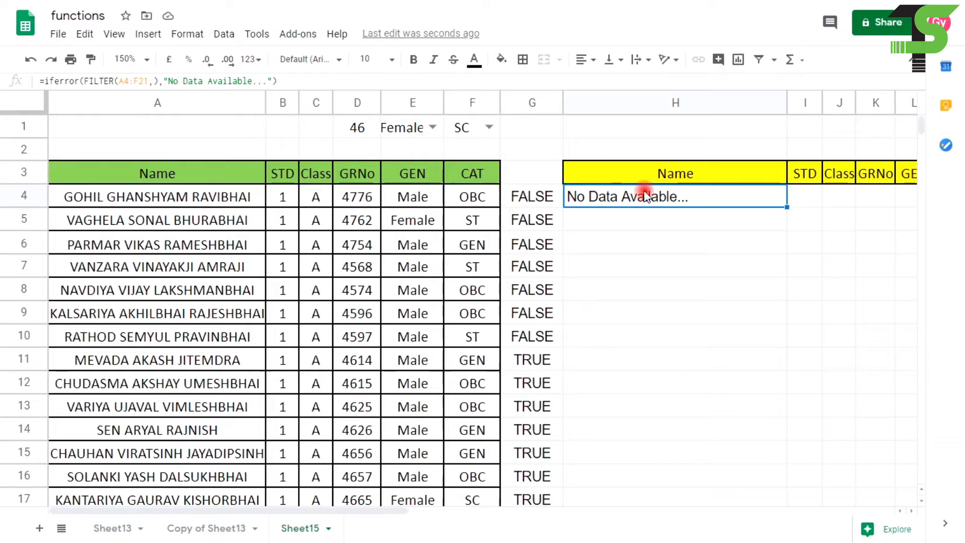
{"action": "double_click", "coordinate": [644, 194]}
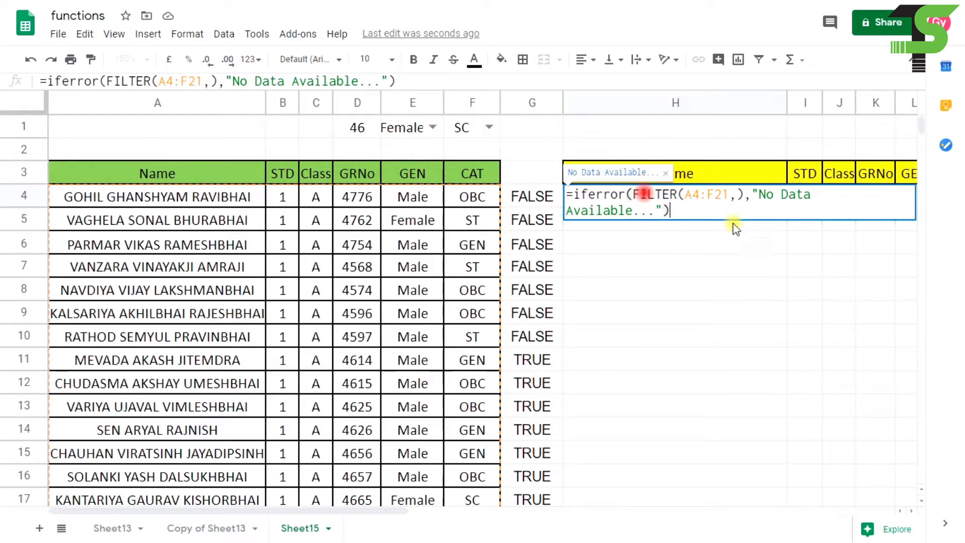
{"action": "left_click", "coordinate": [738, 195]}
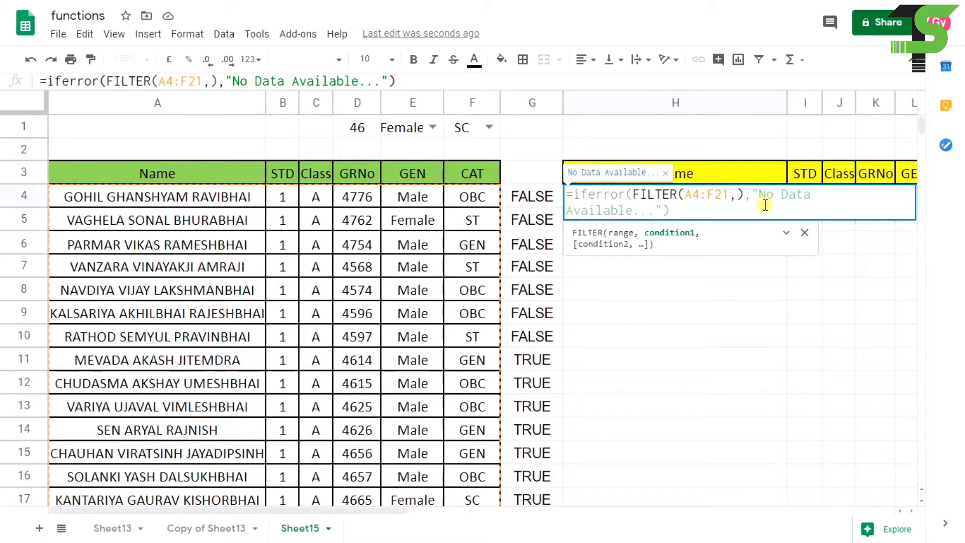
{"action": "key", "text": "ctrl+v"}
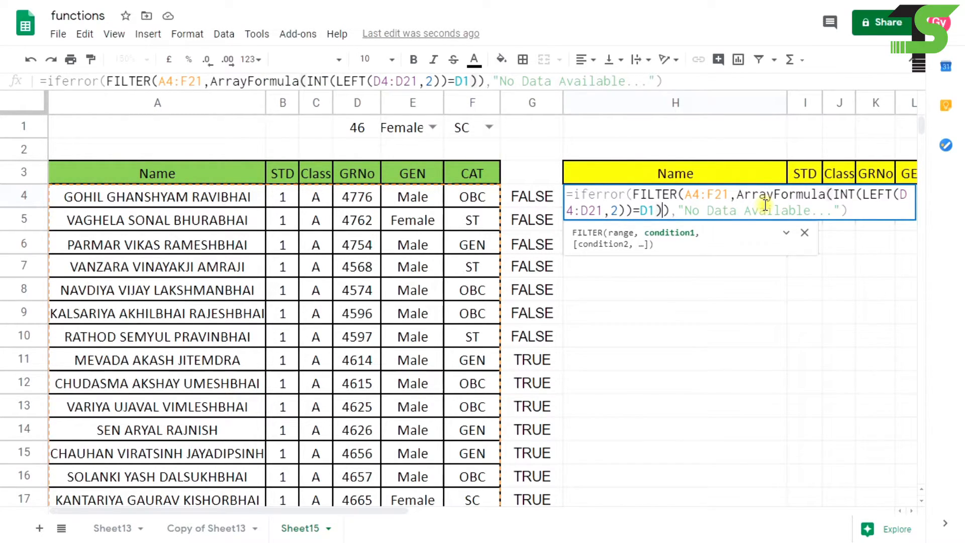
{"action": "key", "text": "Return"}
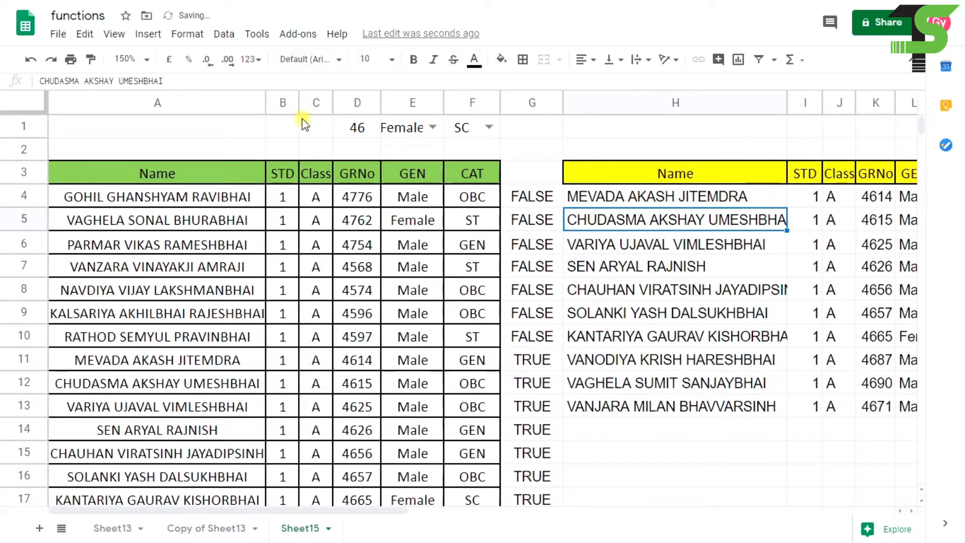
- Test the filter on GRNo's first two digits by setting D1 to 45, 47 and finally 48
{"action": "left_click", "coordinate": [371, 130]}
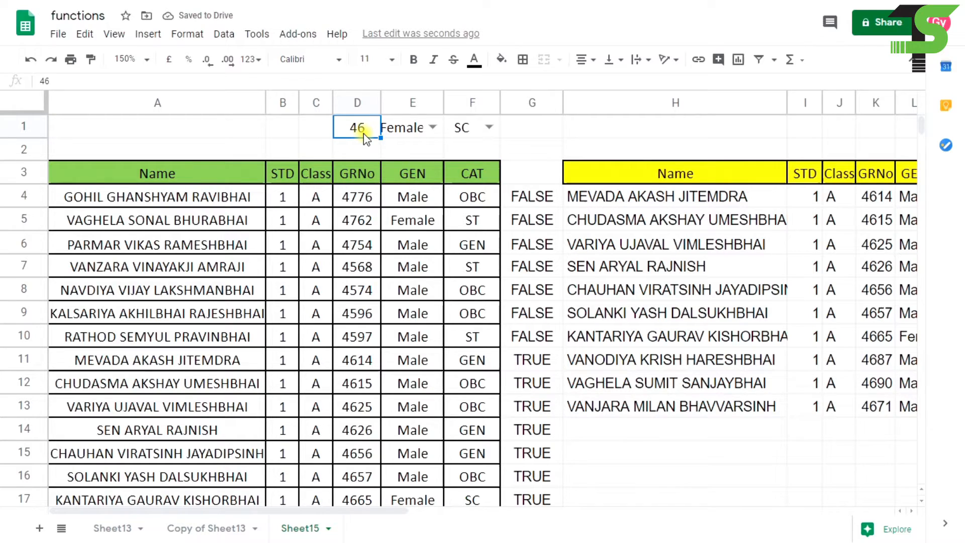
{"action": "type", "text": "45"}
{"action": "key", "text": "Return"}
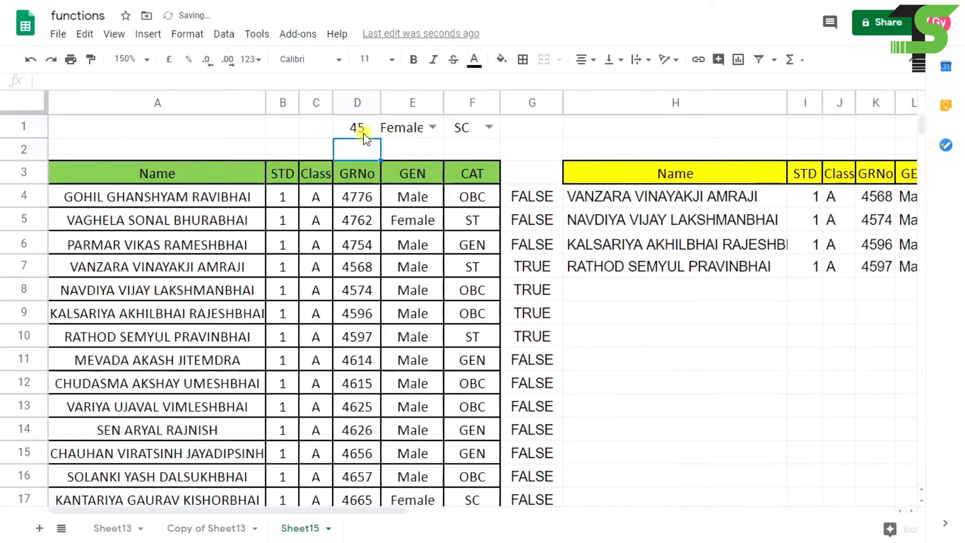
{"action": "left_click", "coordinate": [362, 129]}
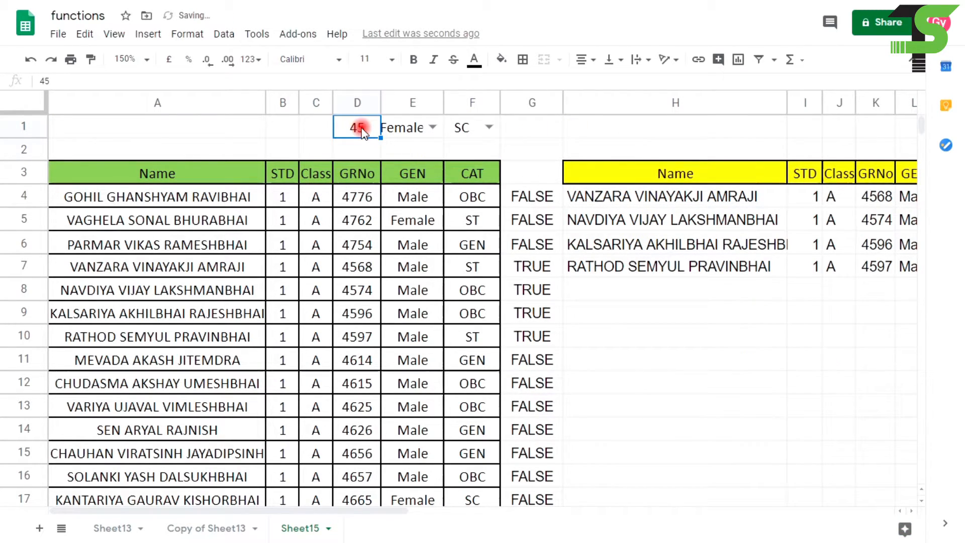
{"action": "type", "text": "47"}
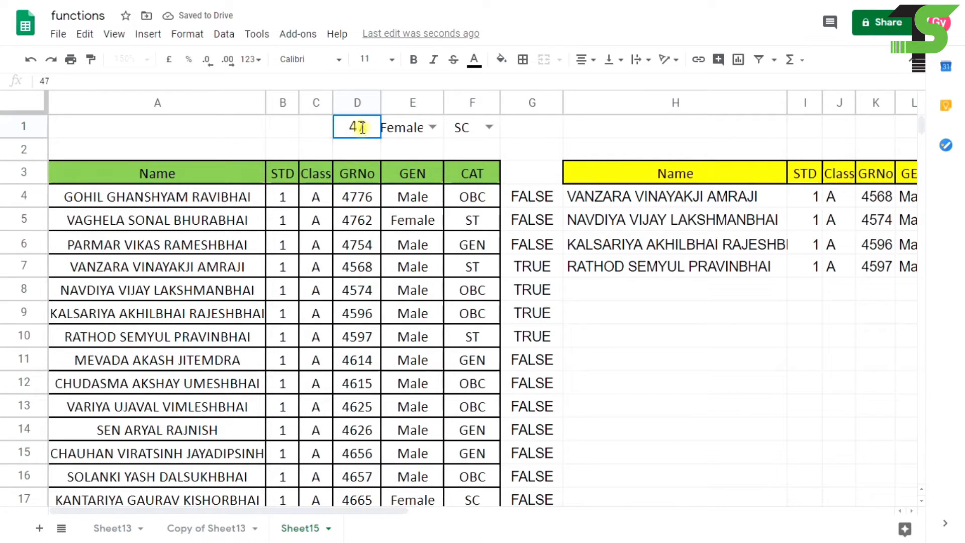
{"action": "key", "text": "Return"}
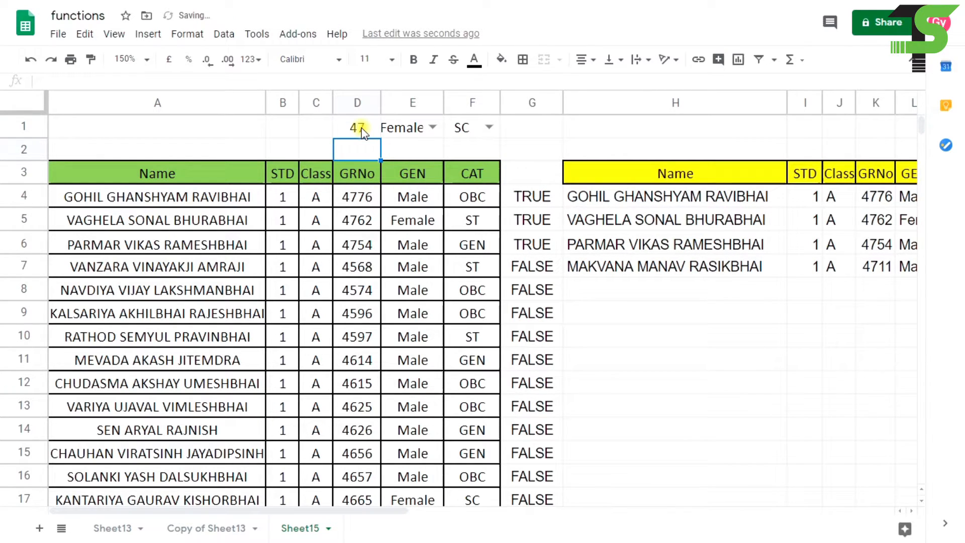
{"action": "left_click", "coordinate": [364, 132]}
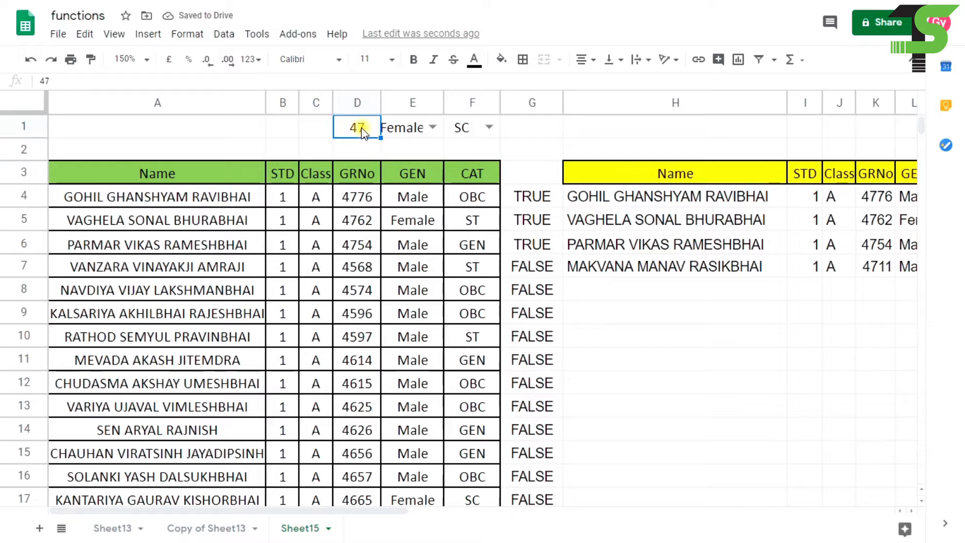
{"action": "type", "text": "48"}
{"action": "key", "text": "Return"}
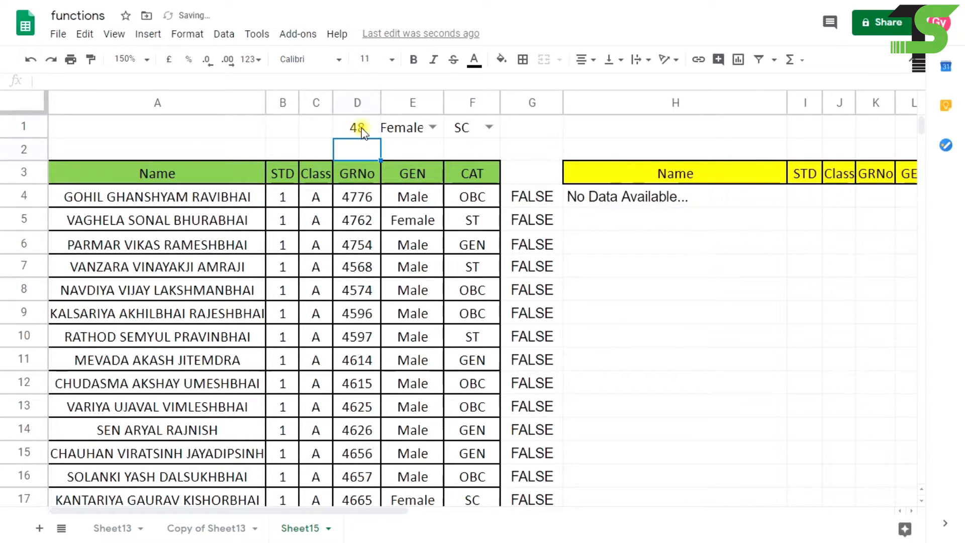
{"action": "left_click", "coordinate": [361, 125]}
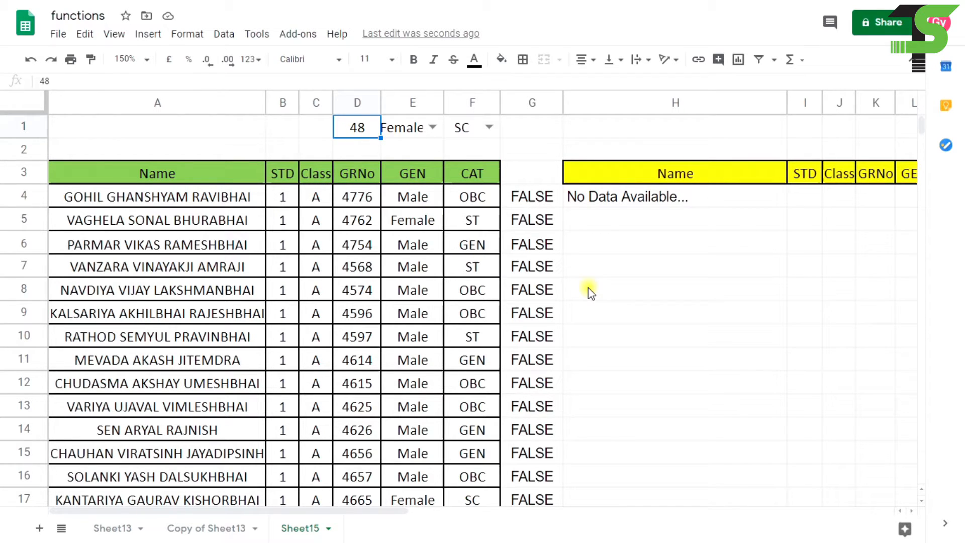
{"action": "left_click", "coordinate": [129, 200]}
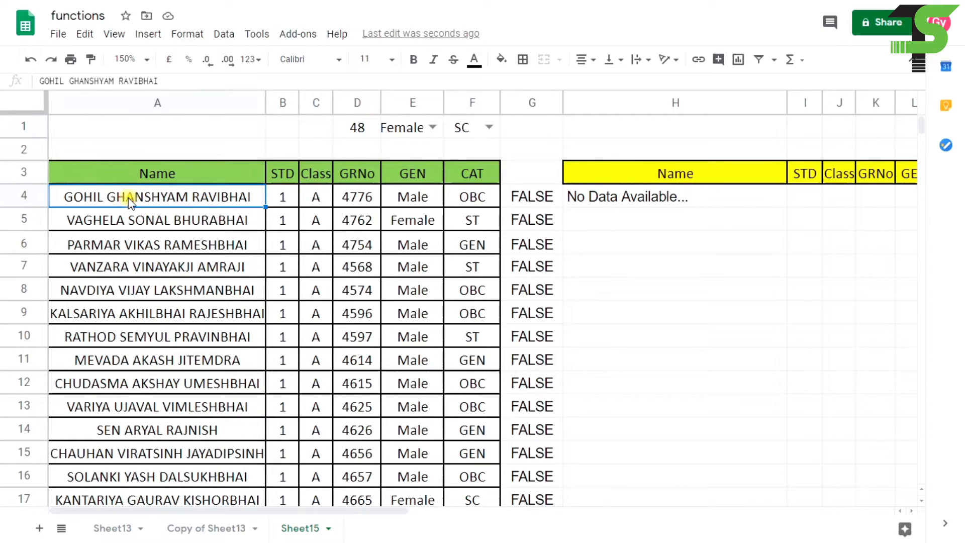
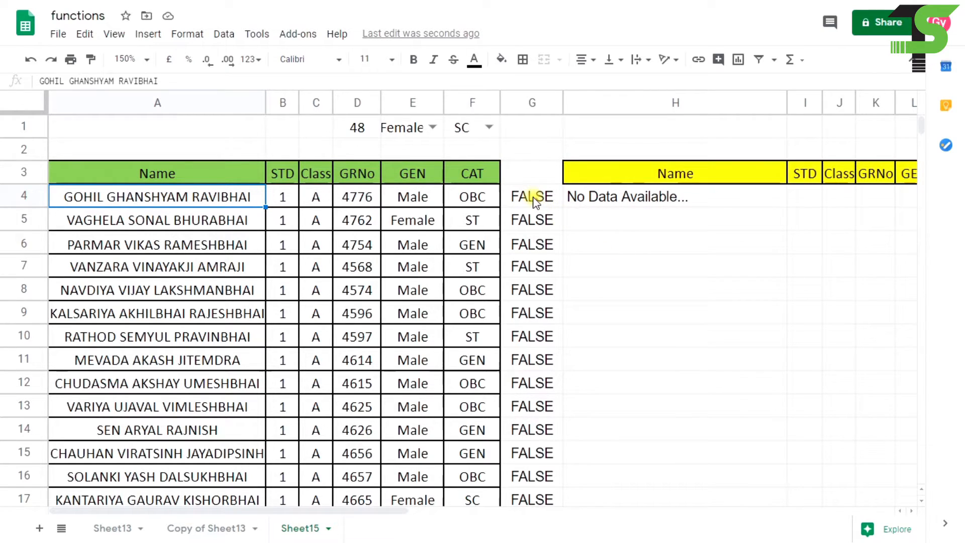
- Delete the helper array formula from G4
{"action": "left_click", "coordinate": [521, 197]}
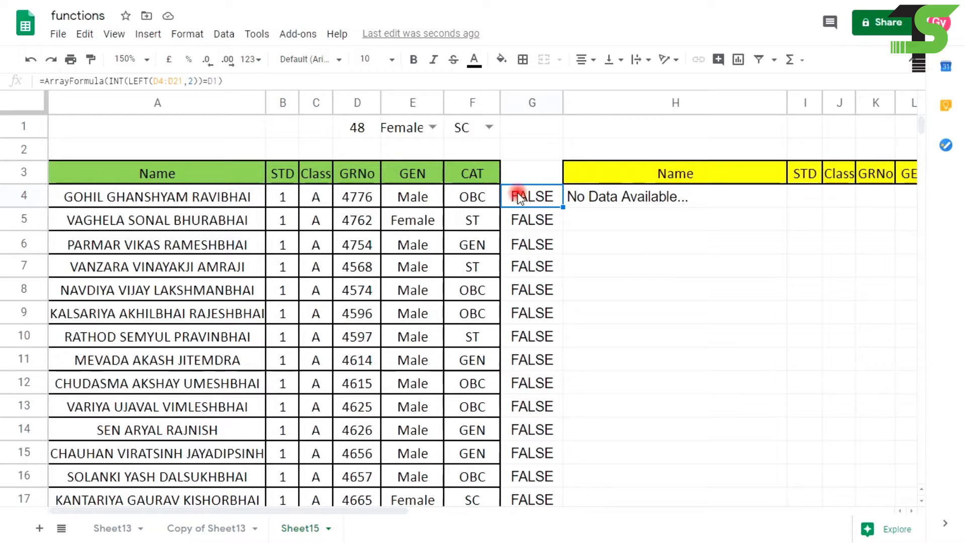
{"action": "double_click", "coordinate": [520, 197]}
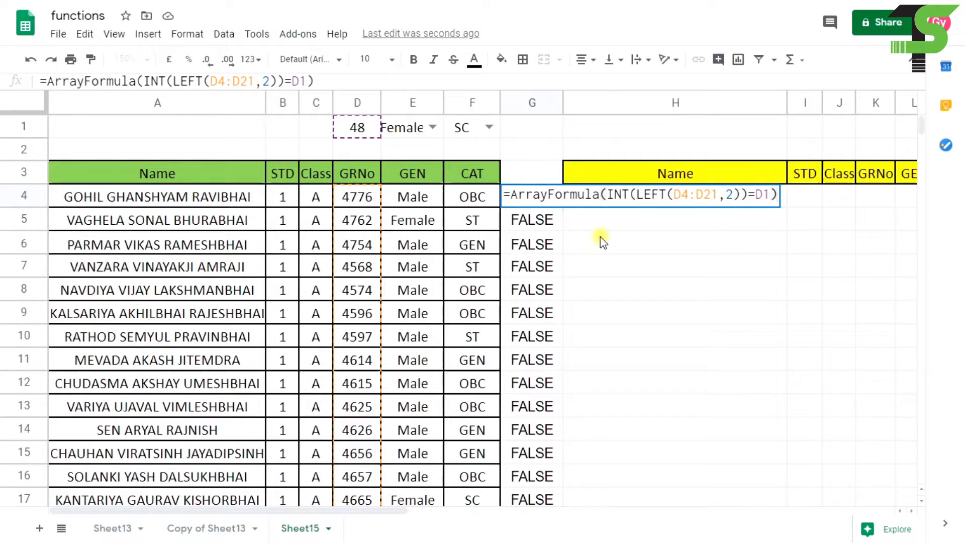
{"action": "key", "text": "Escape"}
{"action": "left_click", "coordinate": [528, 195]}
{"action": "key", "text": "Delete"}
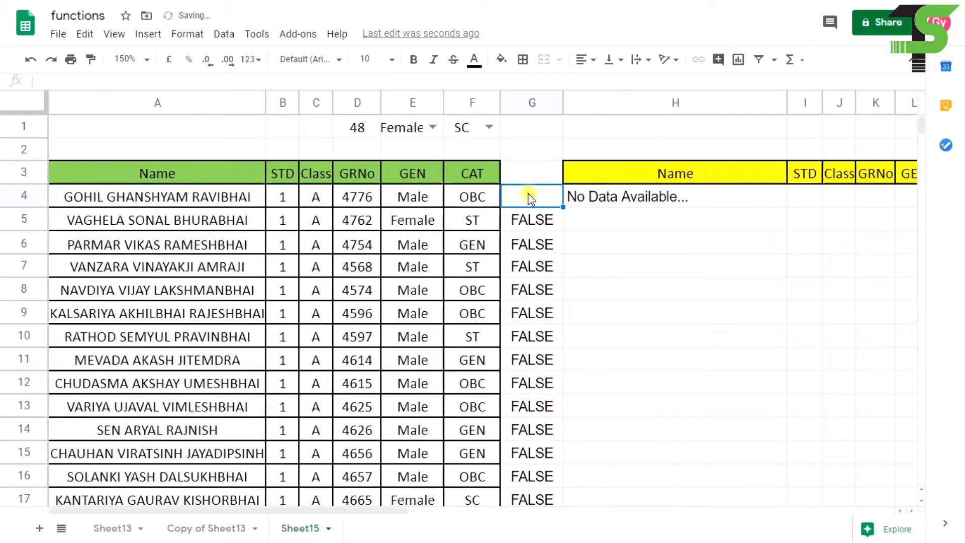
- Enter a REGEXMATCH formula in G4 that checks the name in A4 for the text "go"
{"action": "left_click", "coordinate": [524, 200]}
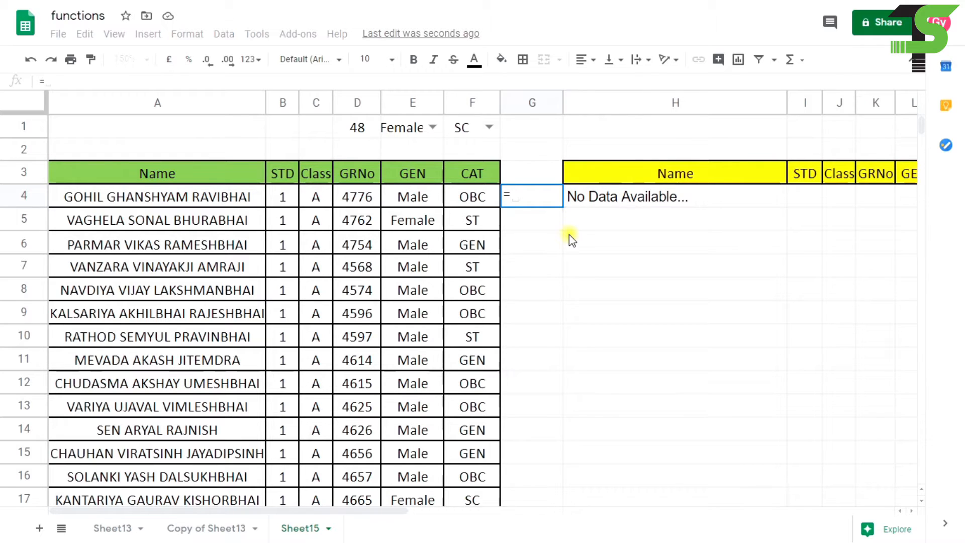
{"action": "type", "text": "=regex"}
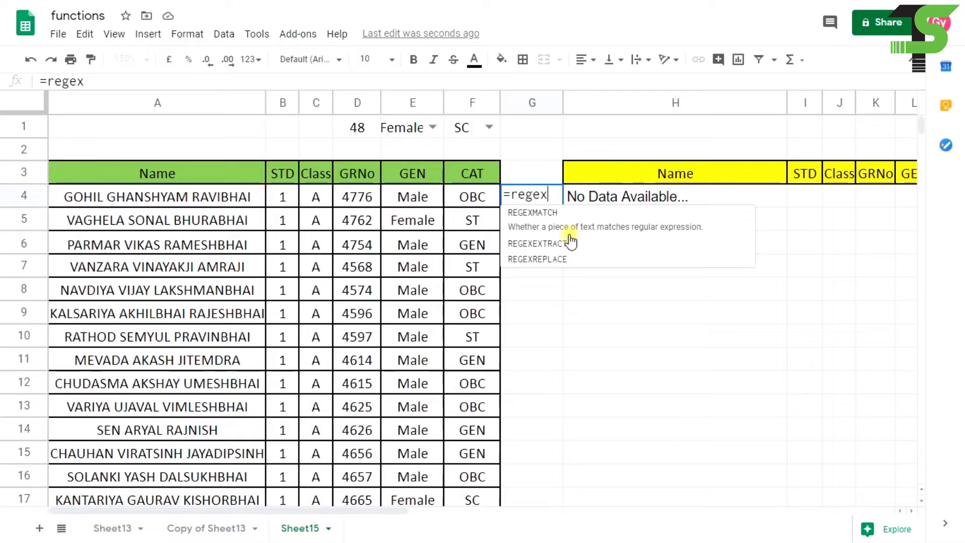
{"action": "type", "text": "mat"}
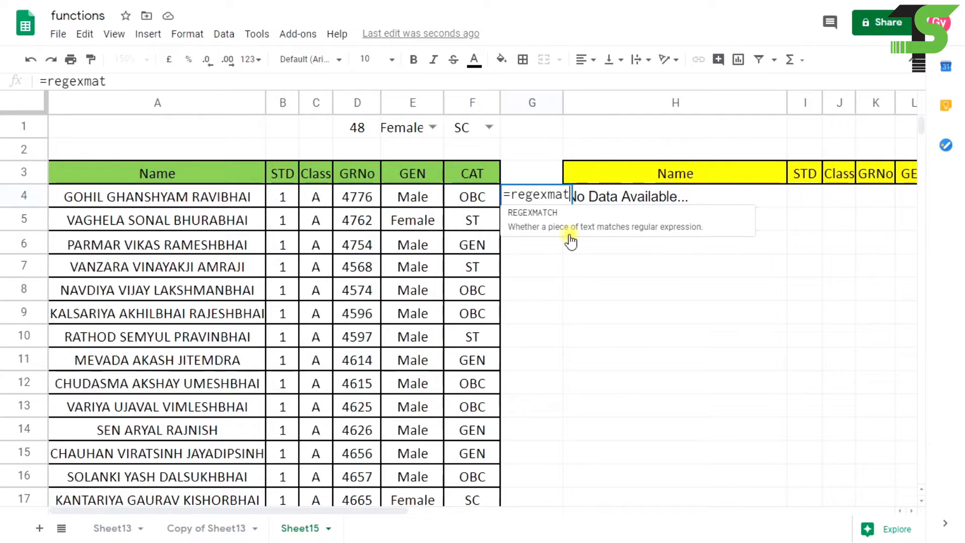
{"action": "left_click", "coordinate": [545, 221]}
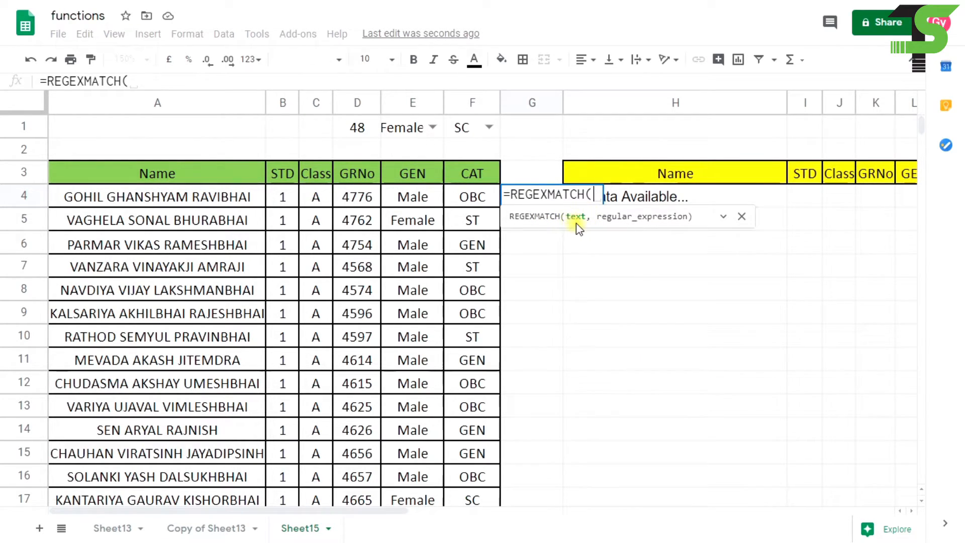
{"action": "left_click", "coordinate": [133, 201]}
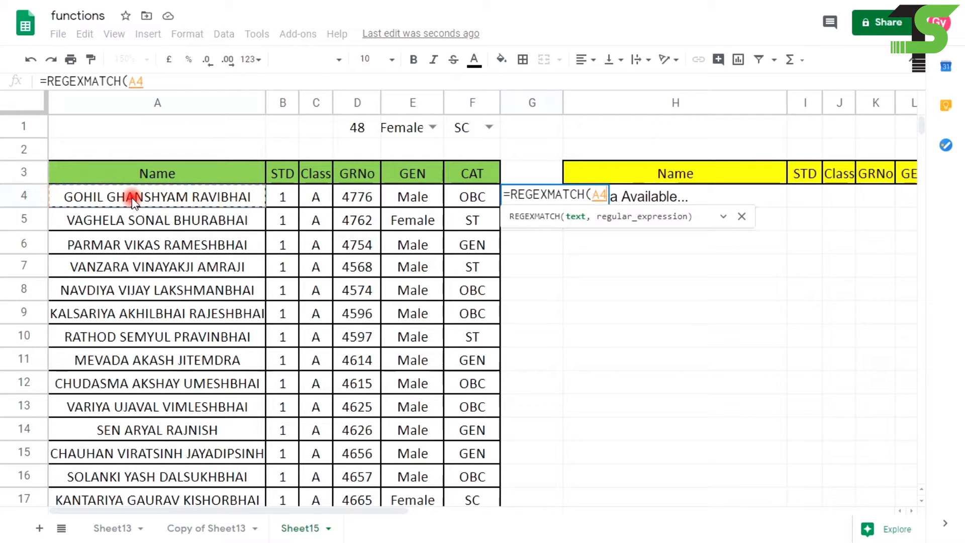
{"action": "type", "text": ","}
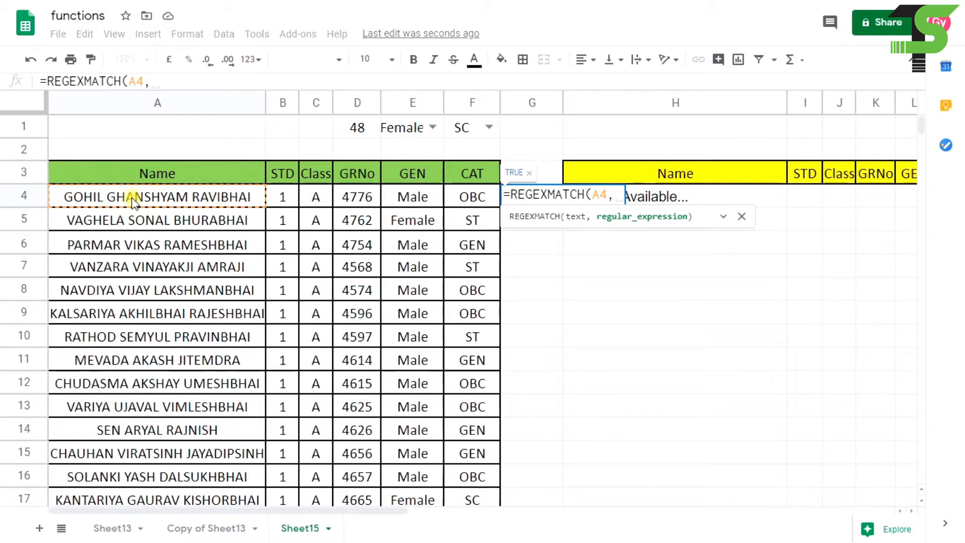
{"action": "type", "text": "\"\""}
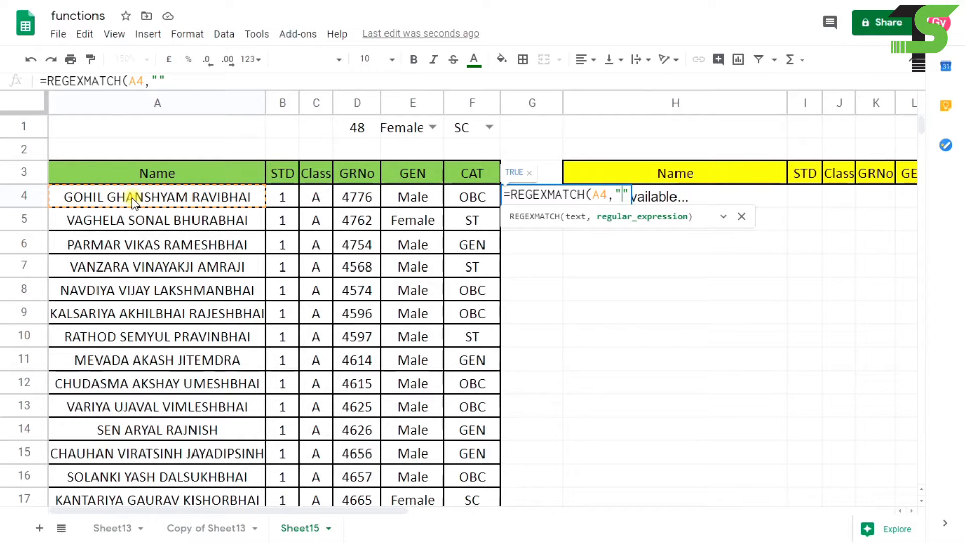
{"action": "type", "text": "go"}
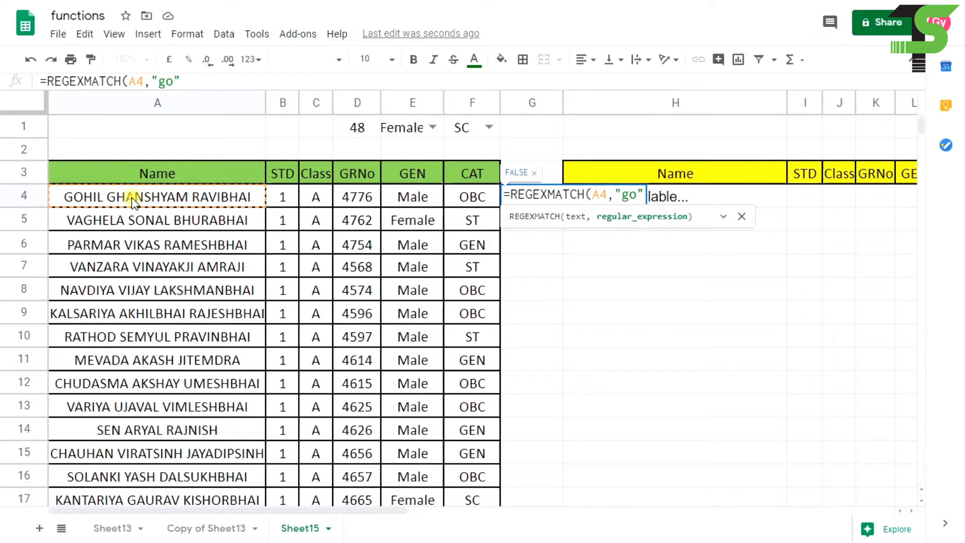
{"action": "key", "text": "Return"}
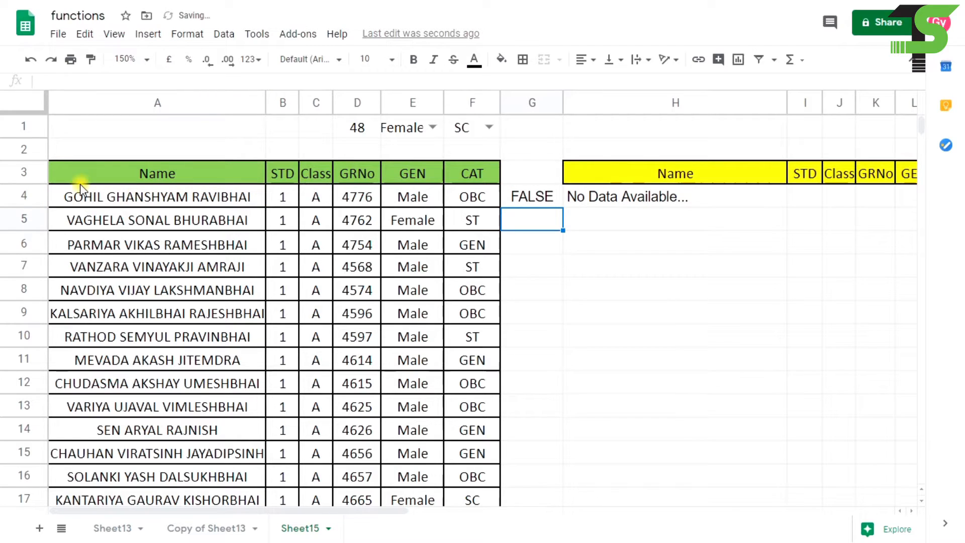
- Change the REGEXMATCH pattern in G4 to uppercase "GO" and commit the formula
{"action": "left_click", "coordinate": [519, 198]}
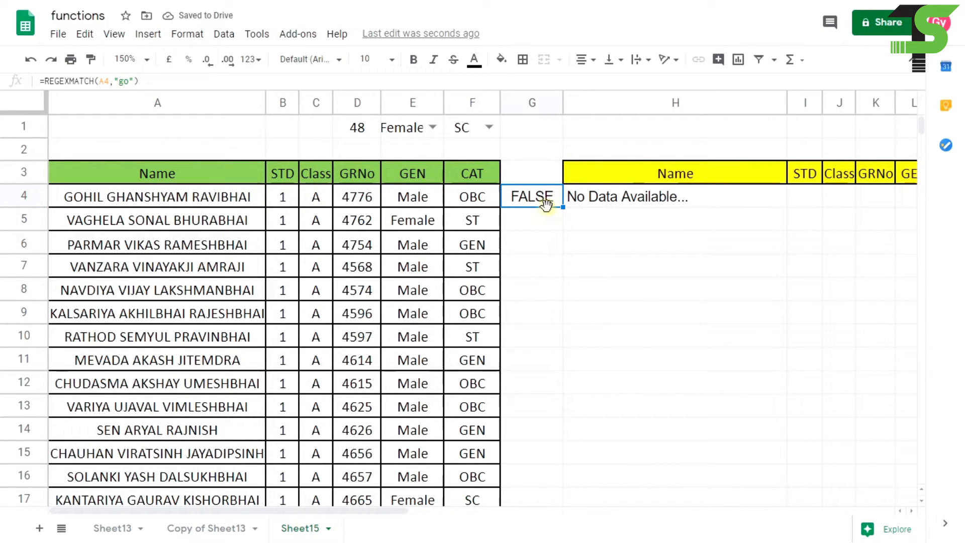
{"action": "double_click", "coordinate": [543, 197]}
{"action": "double_click", "coordinate": [632, 194]}
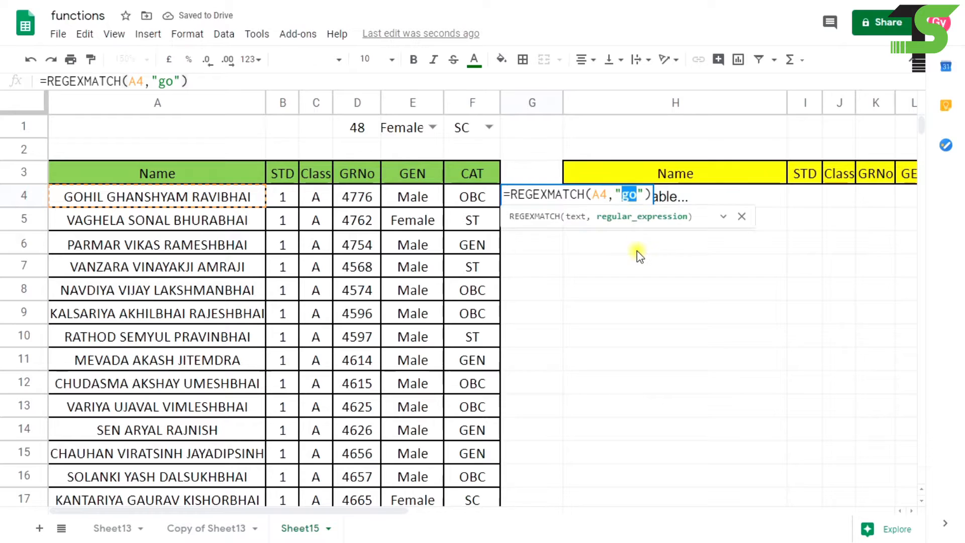
{"action": "type", "text": "GO"}
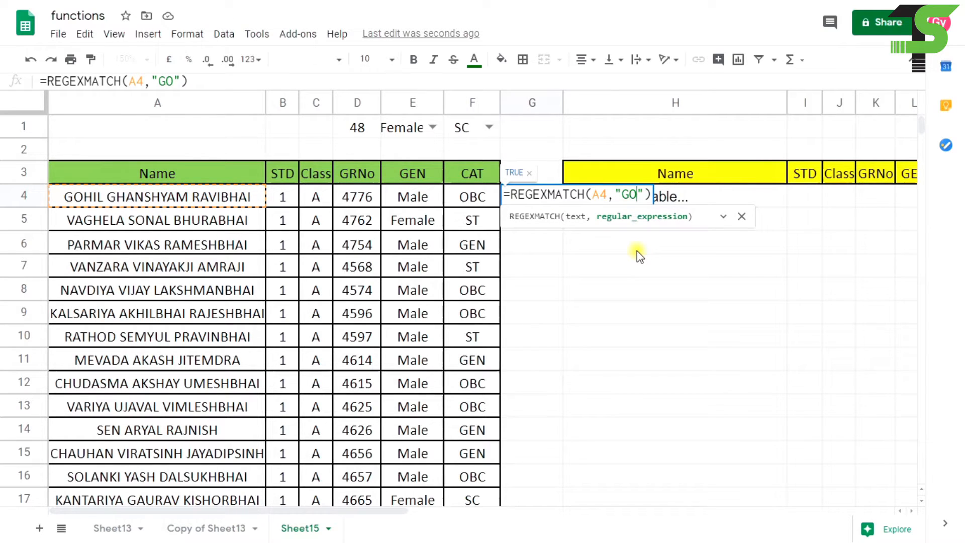
{"action": "key", "text": "Return"}
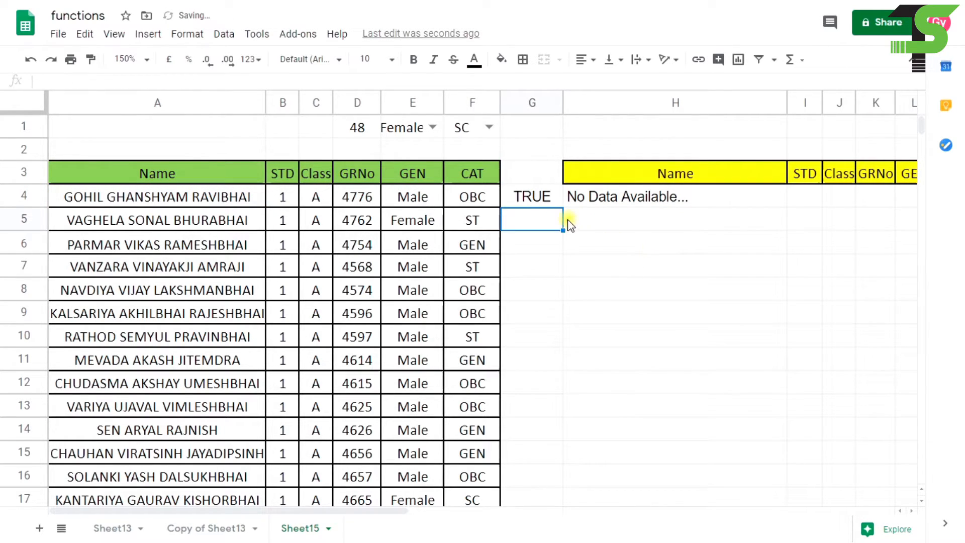
- Wrap the A4 reference of the REGEXMATCH formula in G4 in LOWER and commit it
{"action": "left_click", "coordinate": [537, 198]}
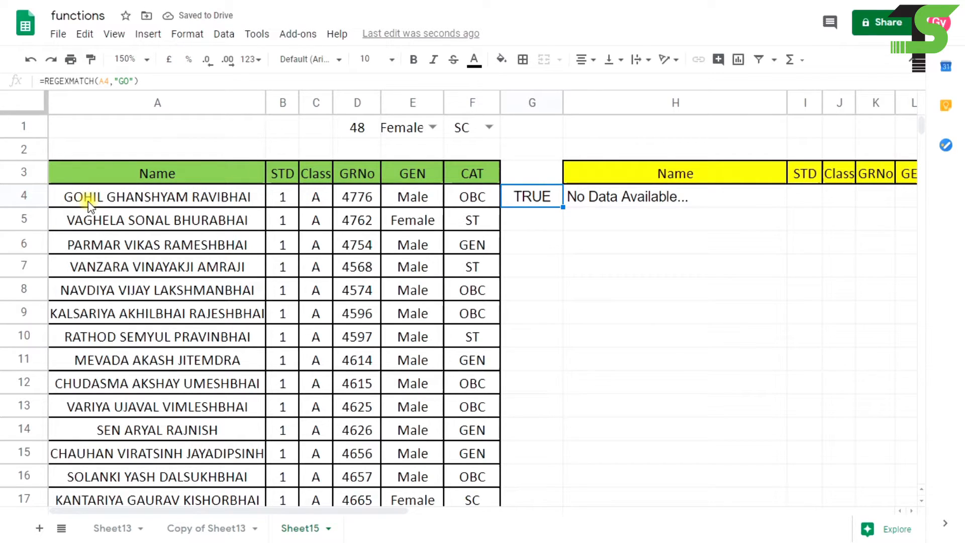
{"action": "double_click", "coordinate": [538, 196]}
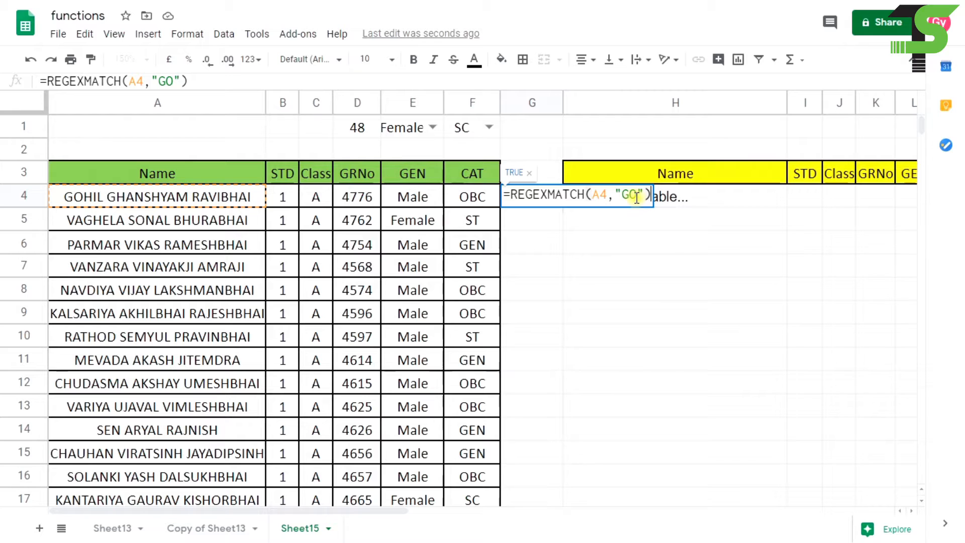
{"action": "left_click_drag", "start_coordinate": [592, 195], "coordinate": [608, 195]}
{"action": "left_click", "coordinate": [595, 195]}
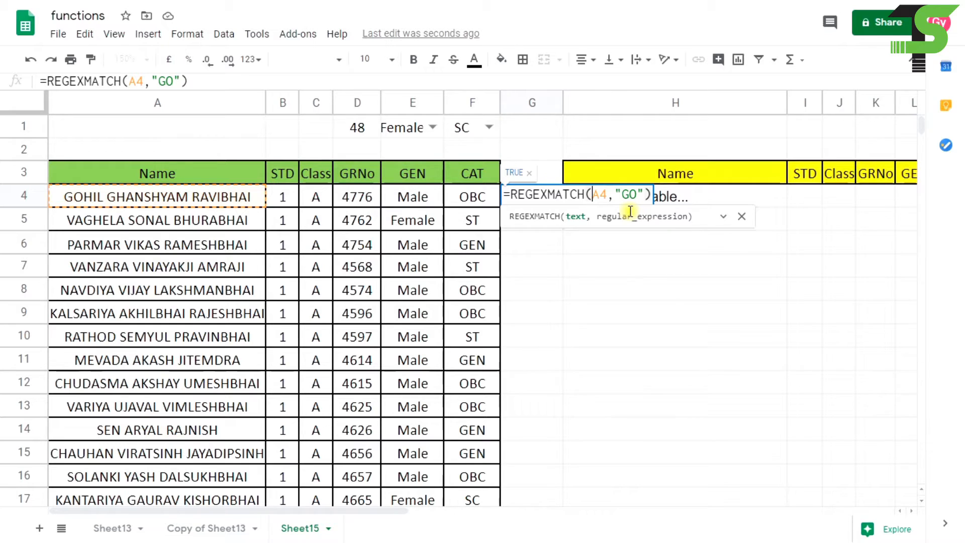
{"action": "type", "text": "low"}
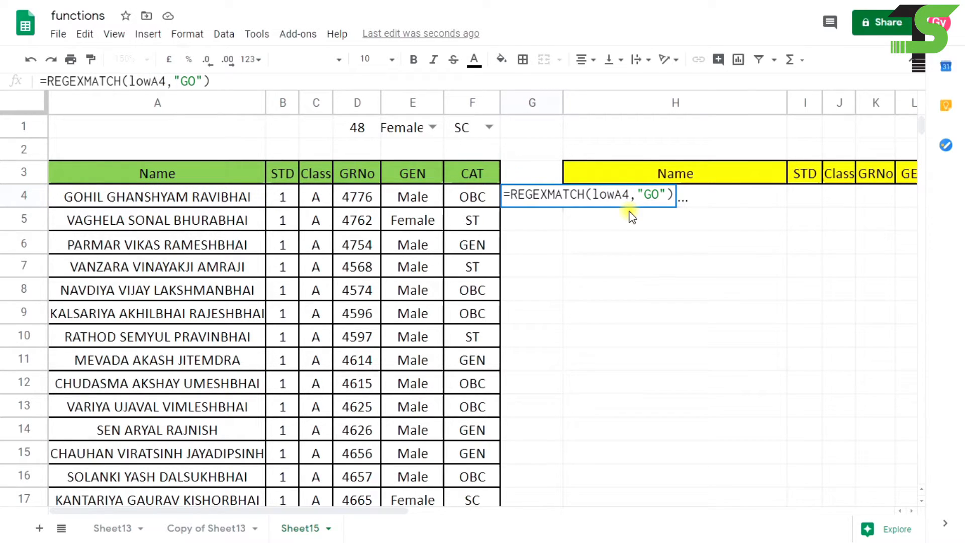
{"action": "type", "text": "("}
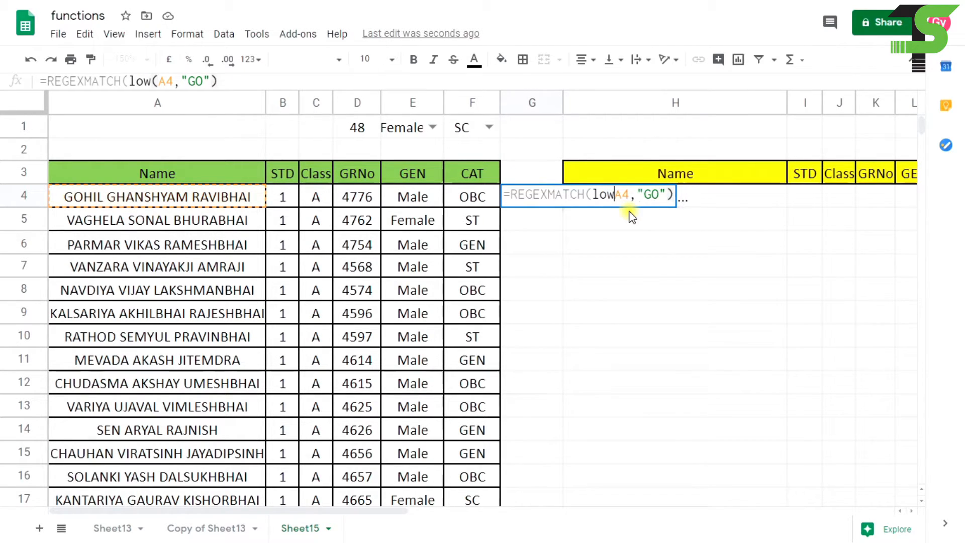
{"action": "key", "text": "BackSpace"}
{"action": "type", "text": "er(A4"}
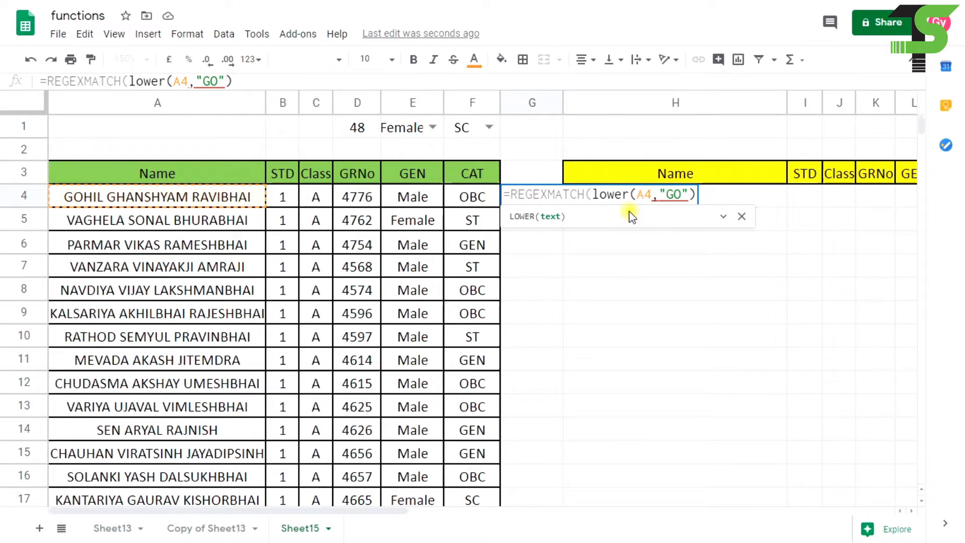
{"action": "type", "text": ")"}
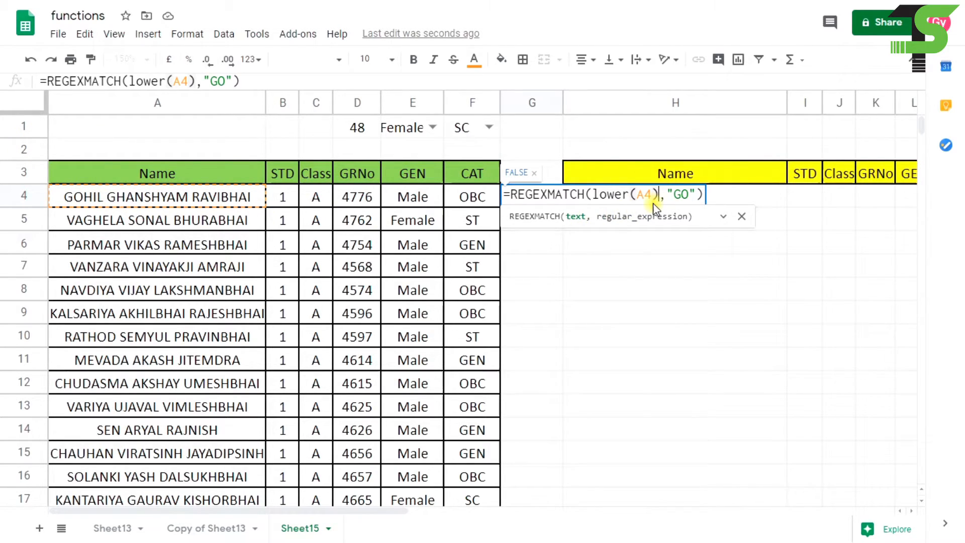
{"action": "key", "text": "Return"}
- Wrap the "GO" pattern of the G4 formula in LOWER as well, giving =REGEXMATCH(lower(A4),lower("GO"))
{"action": "left_click", "coordinate": [531, 199]}
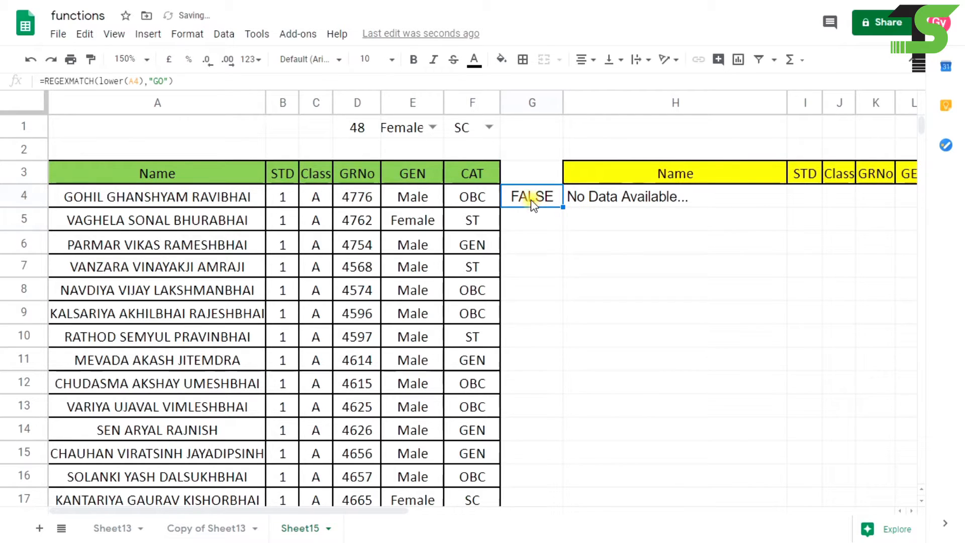
{"action": "double_click", "coordinate": [531, 200]}
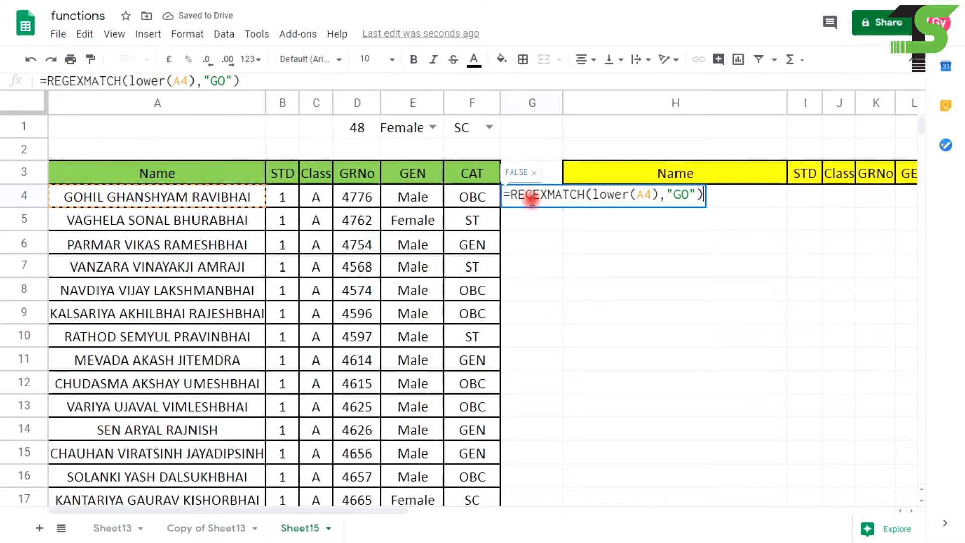
{"action": "left_click", "coordinate": [669, 194]}
{"action": "type", "text": "lo"}
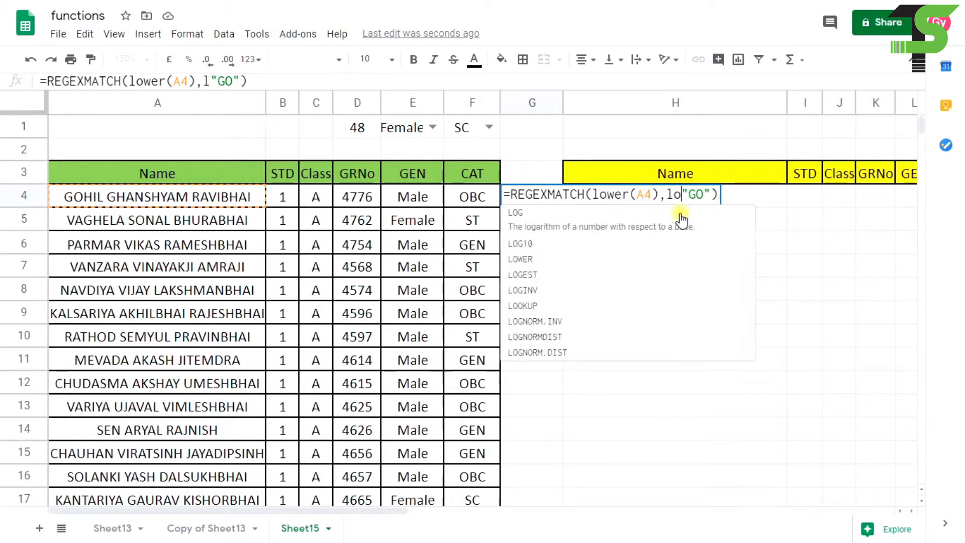
{"action": "type", "text": "wer("}
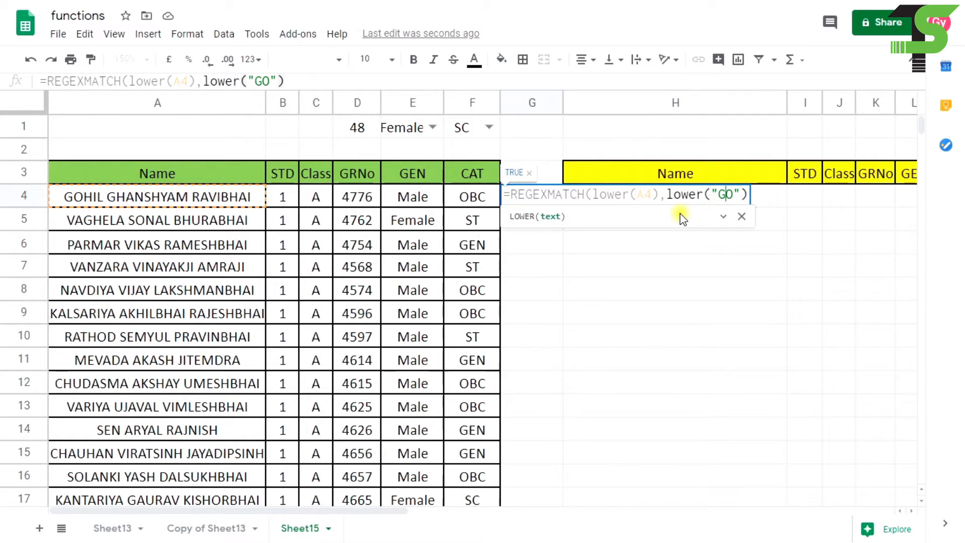
{"action": "key", "text": "Right"}
{"action": "key", "text": "Right"}
{"action": "key", "text": "Right"}
{"action": "key", "text": "Right"}
{"action": "type", "text": ")"}
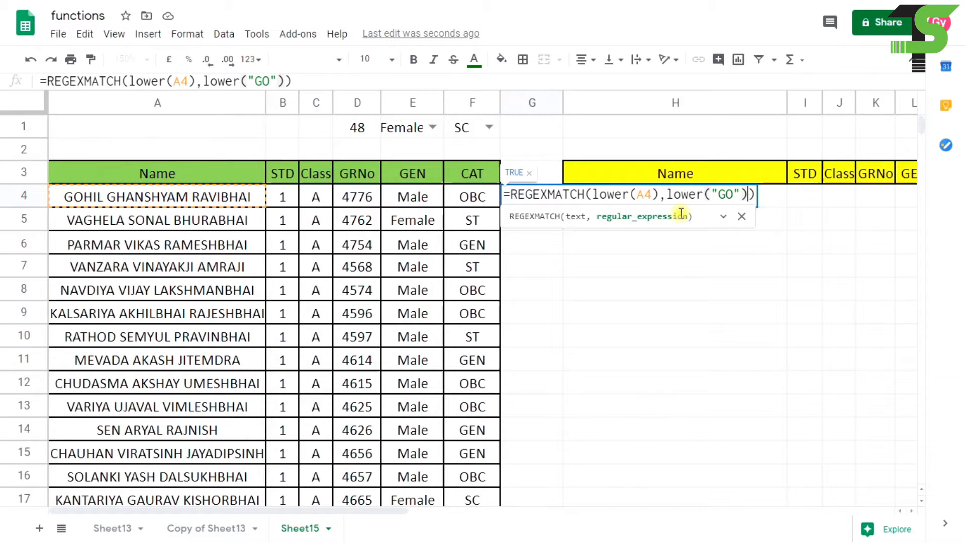
{"action": "key", "text": "Return"}
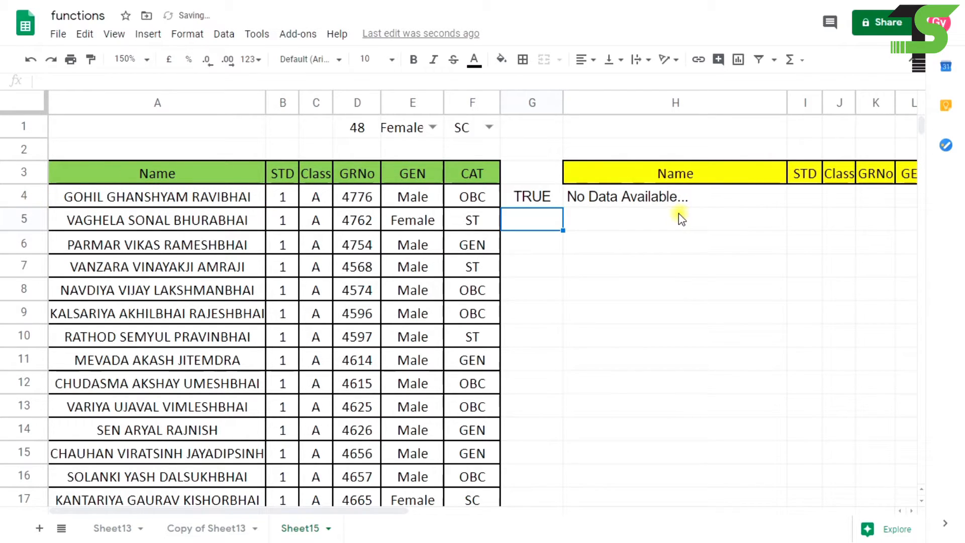
- Change the search text in the G4 formula to mixed-case "Go" to test the case-insensitive match
{"action": "left_click", "coordinate": [539, 204]}
{"action": "double_click", "coordinate": [540, 203]}
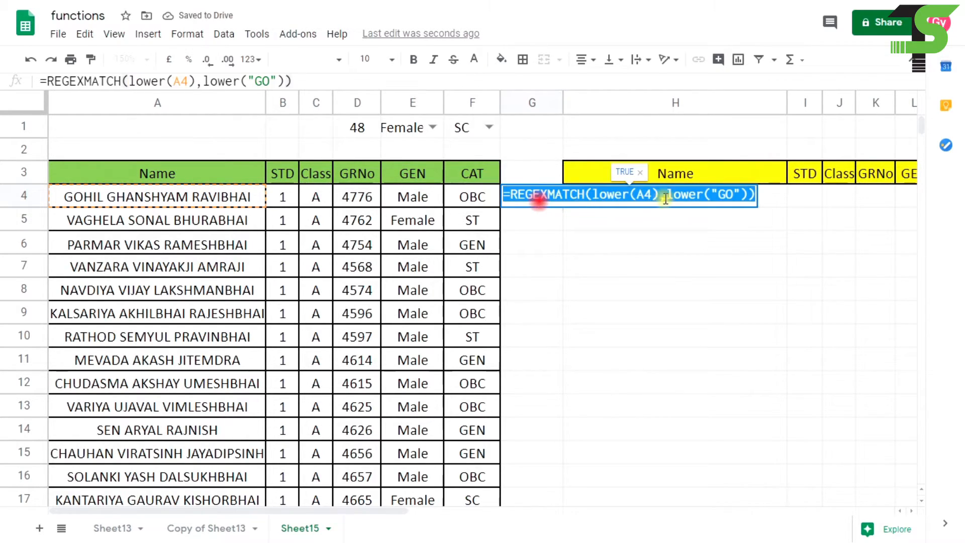
{"action": "left_click", "coordinate": [737, 194]}
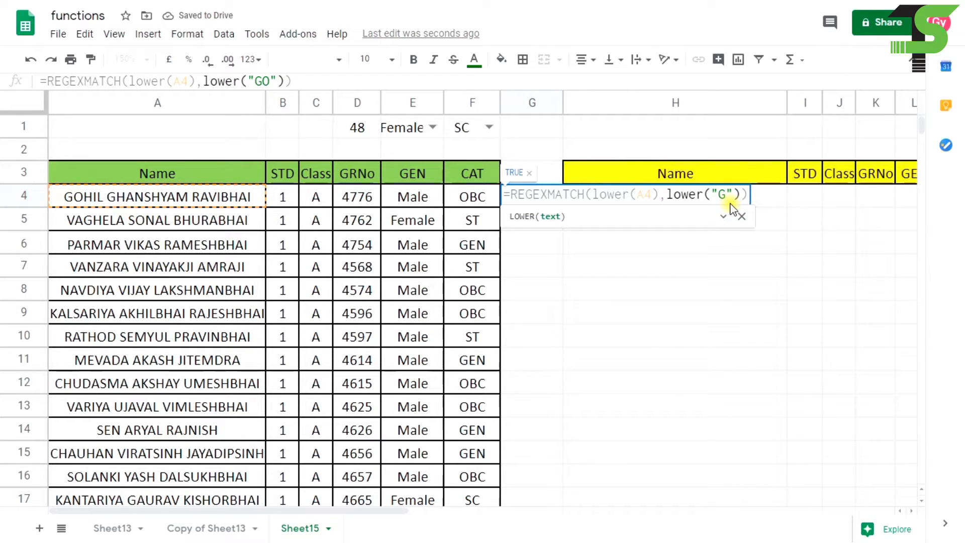
{"action": "key", "text": "BackSpace"}
{"action": "type", "text": "o"}
{"action": "key", "text": "Return"}
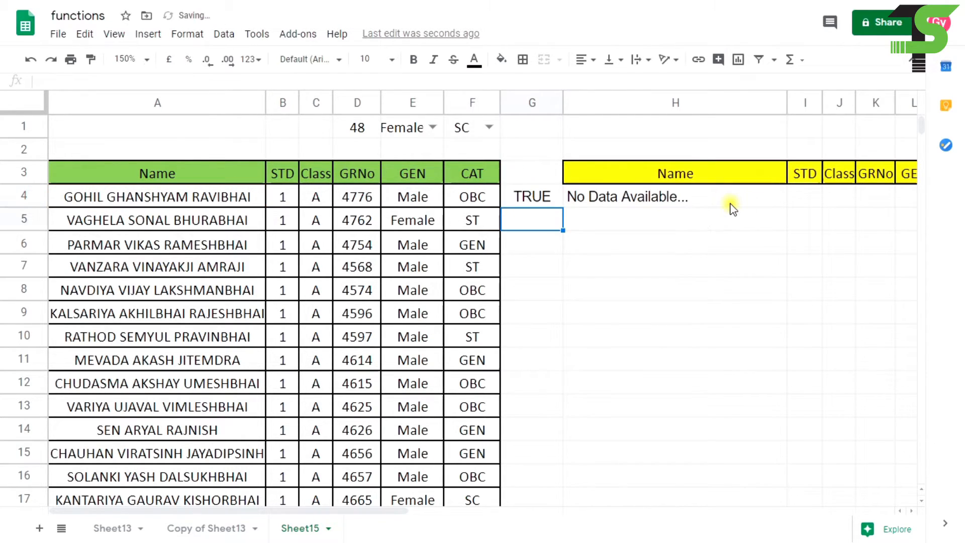
- Replace the A4 reference in the G4 REGEXMATCH formula with the range A4:A21 and commit it
{"action": "left_click", "coordinate": [555, 202]}
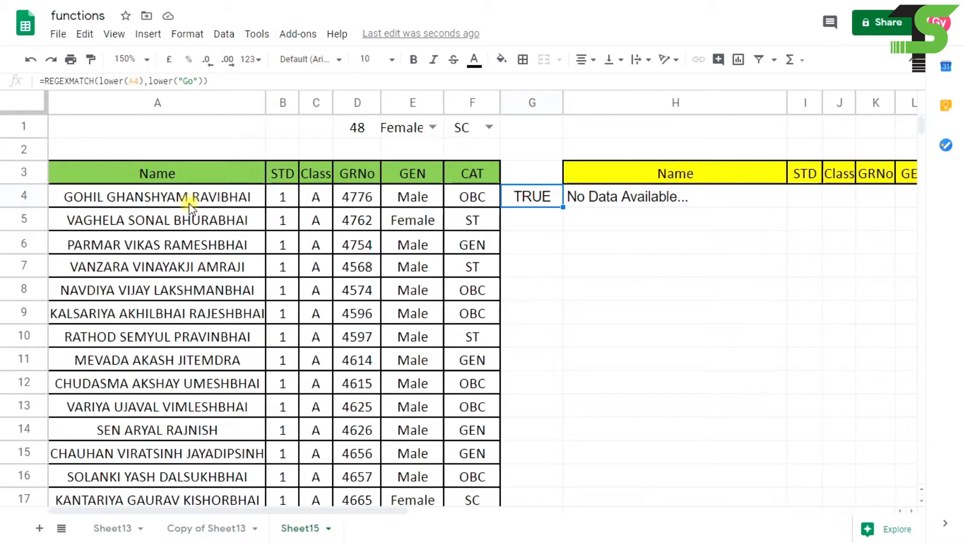
{"action": "double_click", "coordinate": [517, 201]}
{"action": "double_click", "coordinate": [535, 207]}
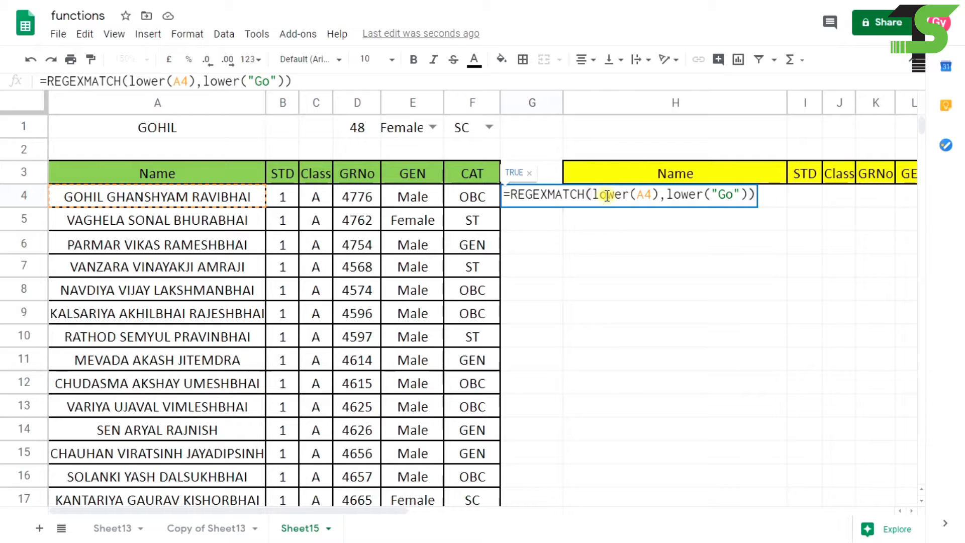
{"action": "left_click", "coordinate": [512, 194]}
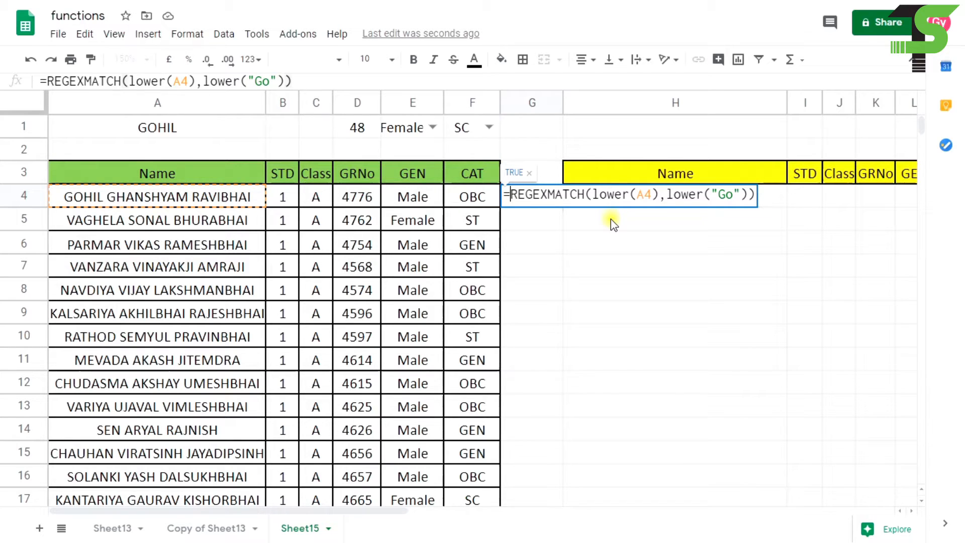
{"action": "left_click", "coordinate": [654, 195]}
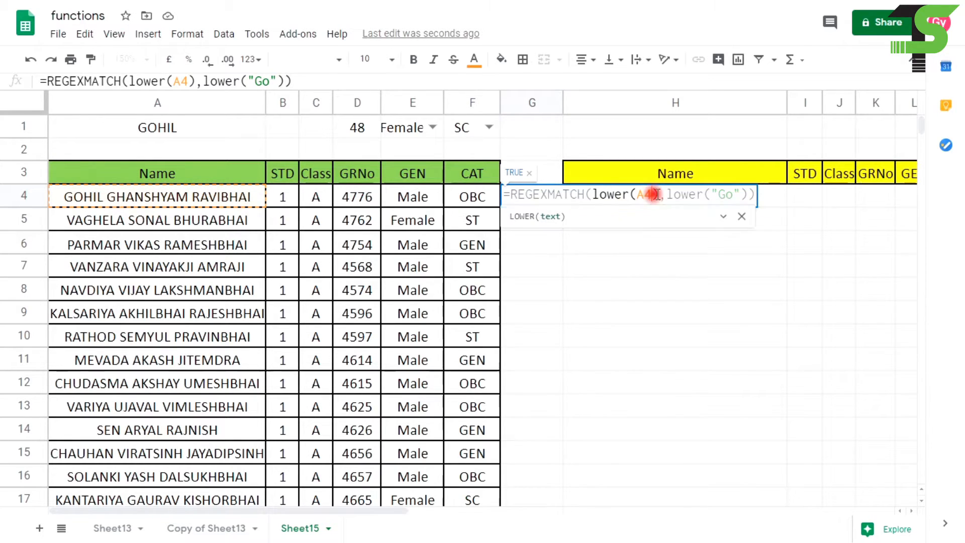
{"action": "double_click", "coordinate": [652, 194]}
{"action": "key", "text": "BackSpace"}
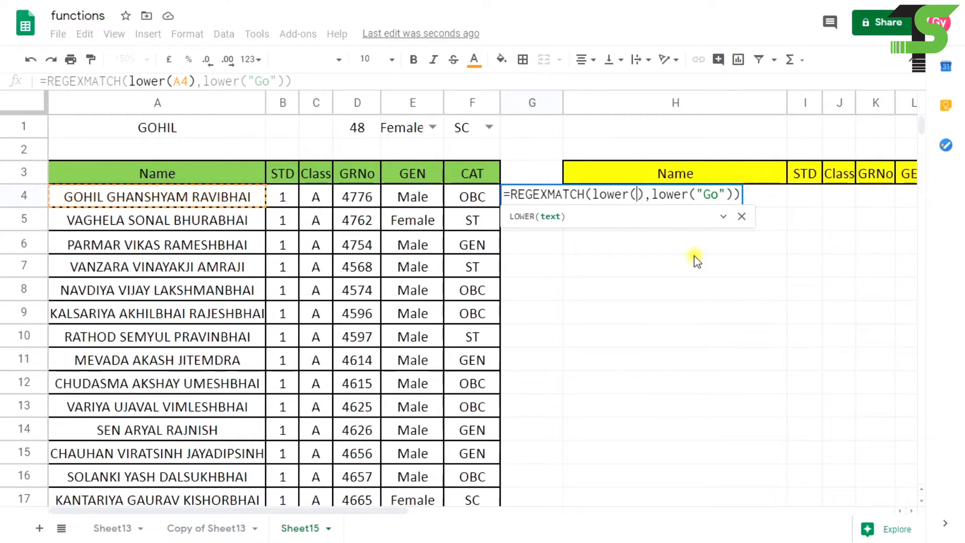
{"action": "left_click_drag", "start_coordinate": [170, 197], "coordinate": [136, 205]}
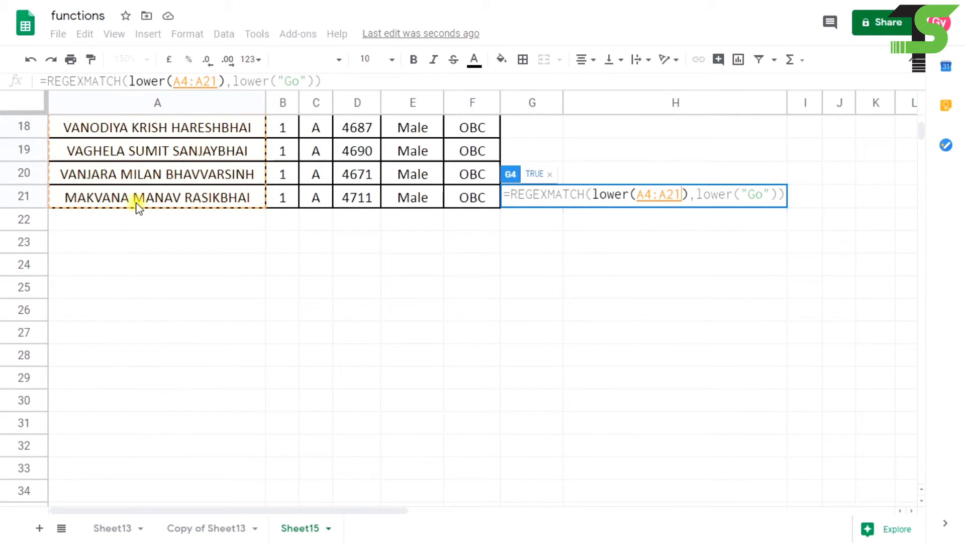
{"action": "scroll", "coordinate": [636, 222], "scroll_direction": "up", "scroll_amount": 6}
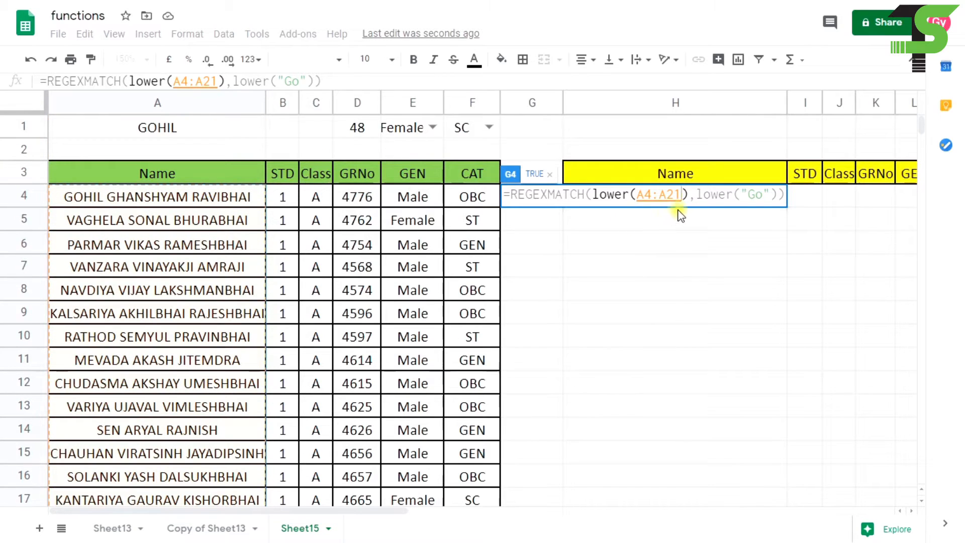
{"action": "key", "text": "Return"}
- Try filling the G4 formula down through G16, and undo the fill
{"action": "left_click", "coordinate": [521, 195]}
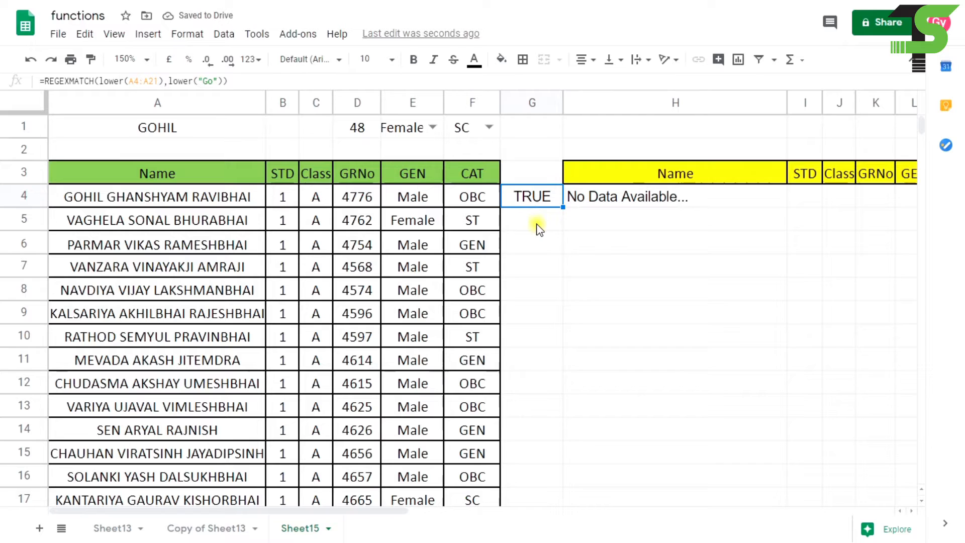
{"action": "left_click_drag", "start_coordinate": [562, 209], "coordinate": [554, 474]}
{"action": "scroll", "coordinate": [555, 396], "scroll_direction": "down", "scroll_amount": 2}
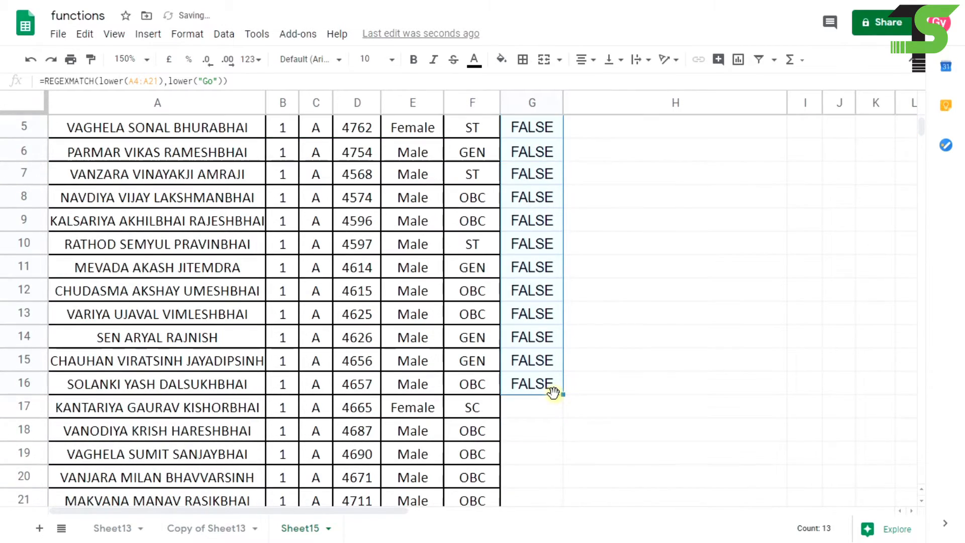
{"action": "key", "text": "ctrl+z"}
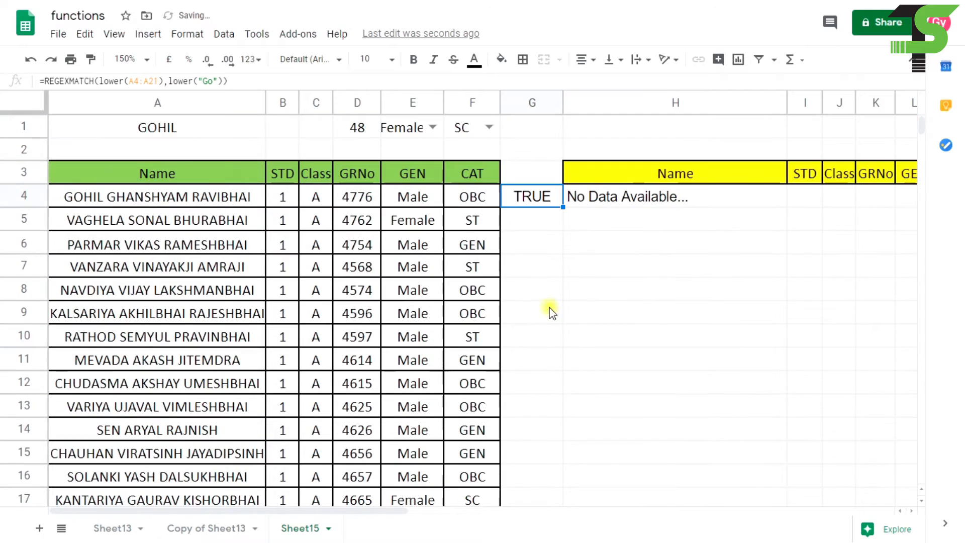
- Wrap the G4 REGEXMATCH formula in ArrayFormula, commit it and check the column down to row 21
{"action": "double_click", "coordinate": [548, 197]}
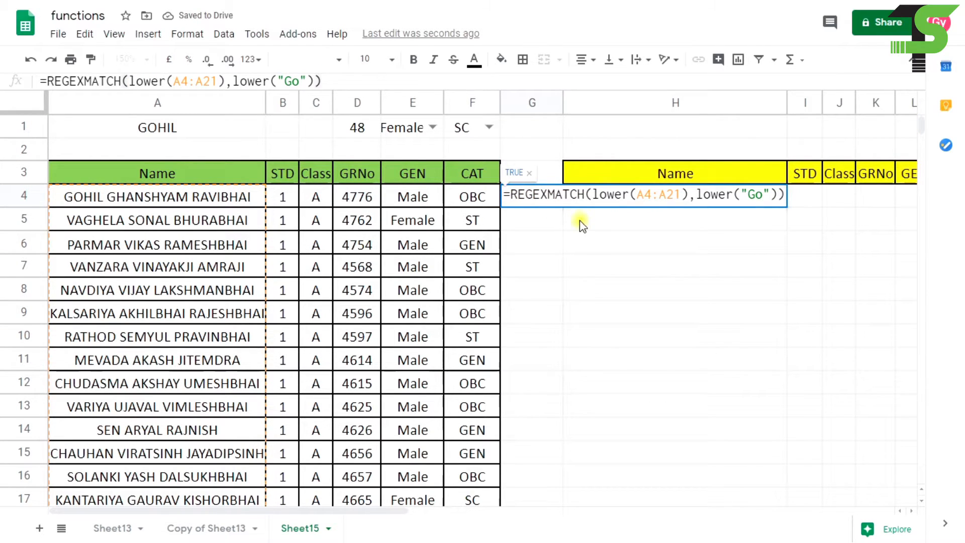
{"action": "key", "text": "ctrl+shift+Return"}
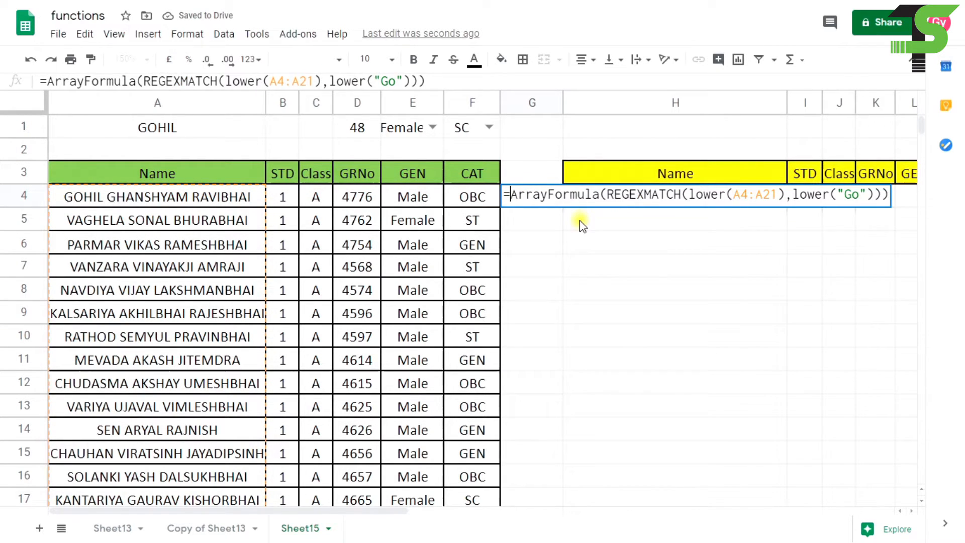
{"action": "key", "text": "Return"}
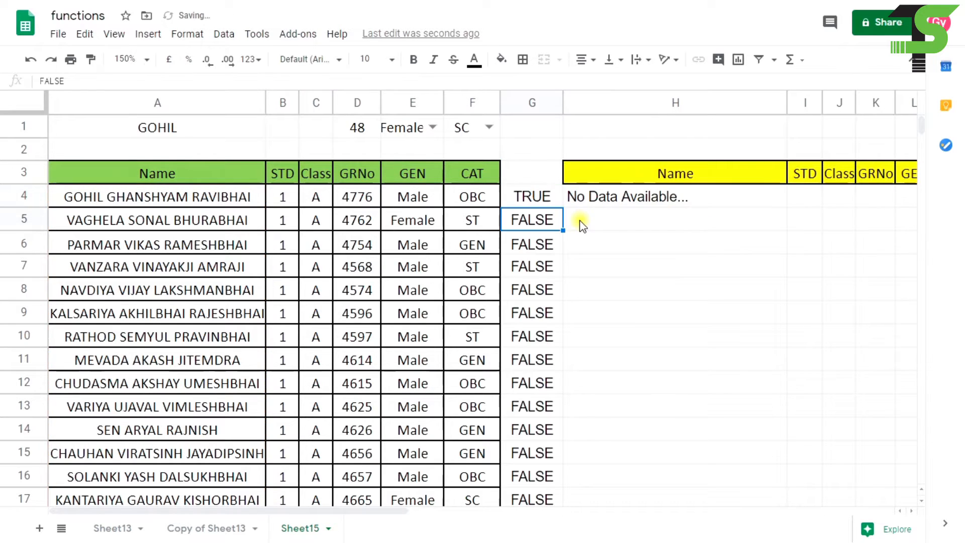
{"action": "scroll", "coordinate": [545, 244], "scroll_direction": "down", "scroll_amount": 4}
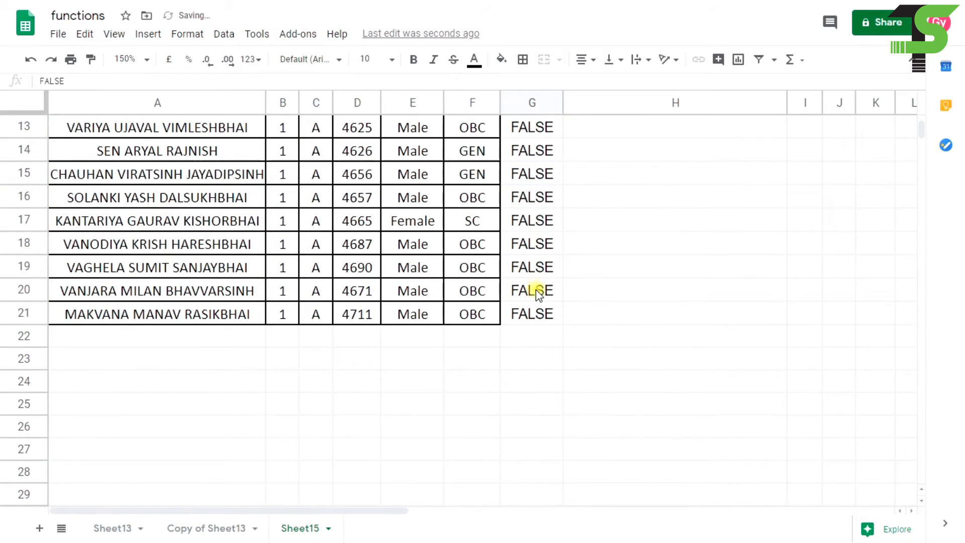
{"action": "scroll", "coordinate": [538, 289], "scroll_direction": "up", "scroll_amount": 4}
- Change the search text in the G4 array formula to "MAK" and check the result in G21
{"action": "left_click", "coordinate": [527, 198]}
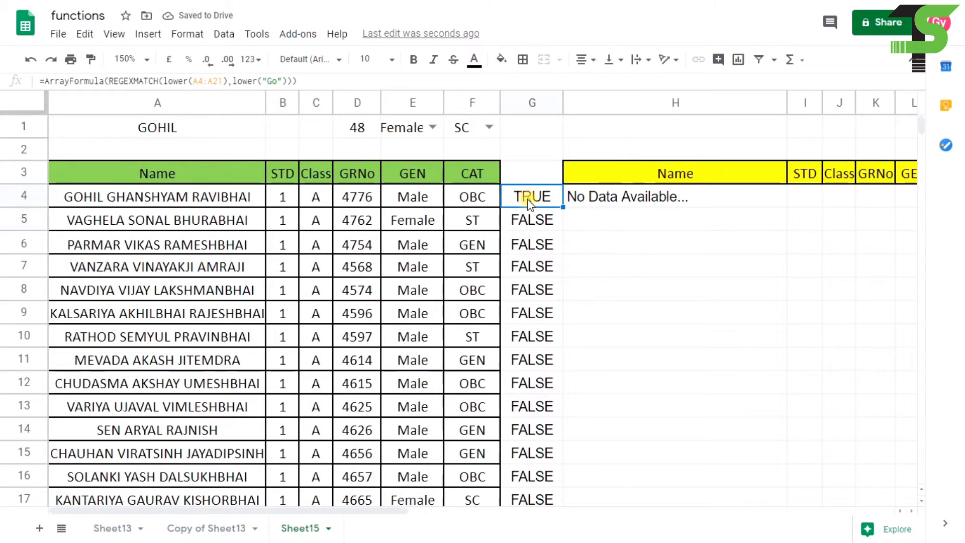
{"action": "double_click", "coordinate": [527, 199]}
{"action": "double_click", "coordinate": [851, 194]}
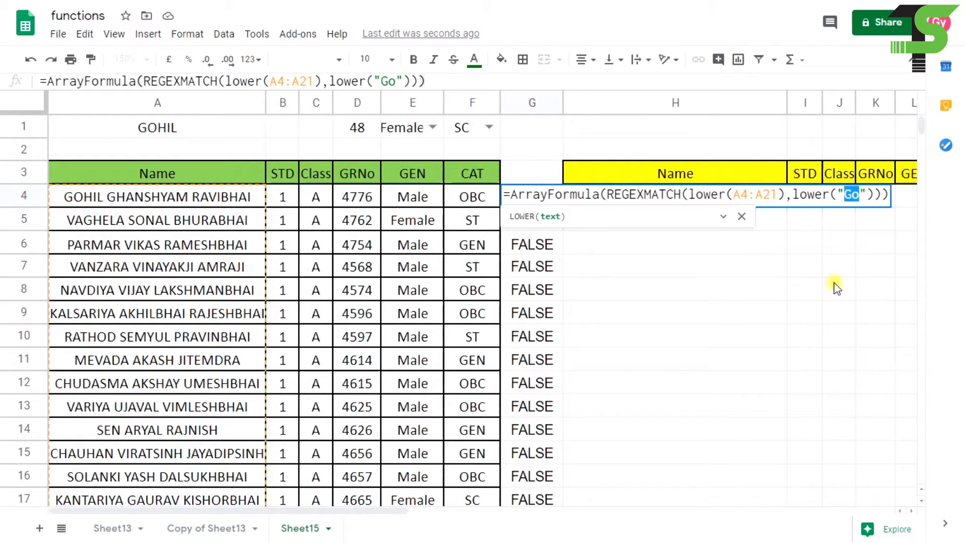
{"action": "type", "text": "MAK"}
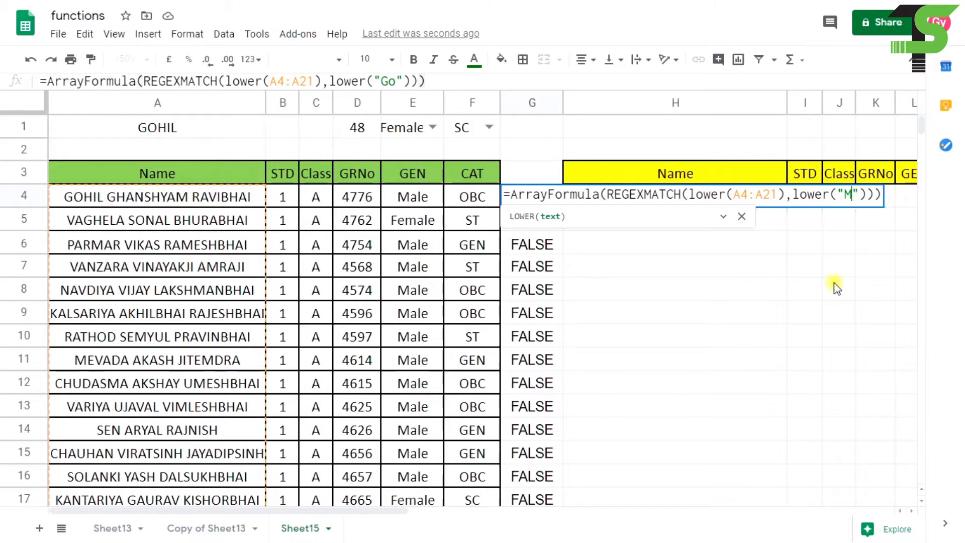
{"action": "key", "text": "Return"}
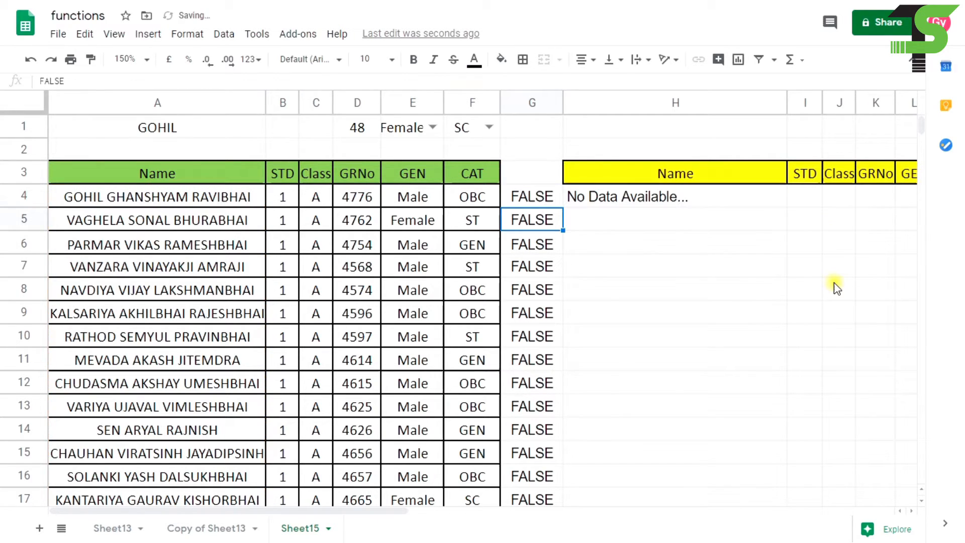
{"action": "scroll", "coordinate": [556, 263], "scroll_direction": "down", "scroll_amount": 5}
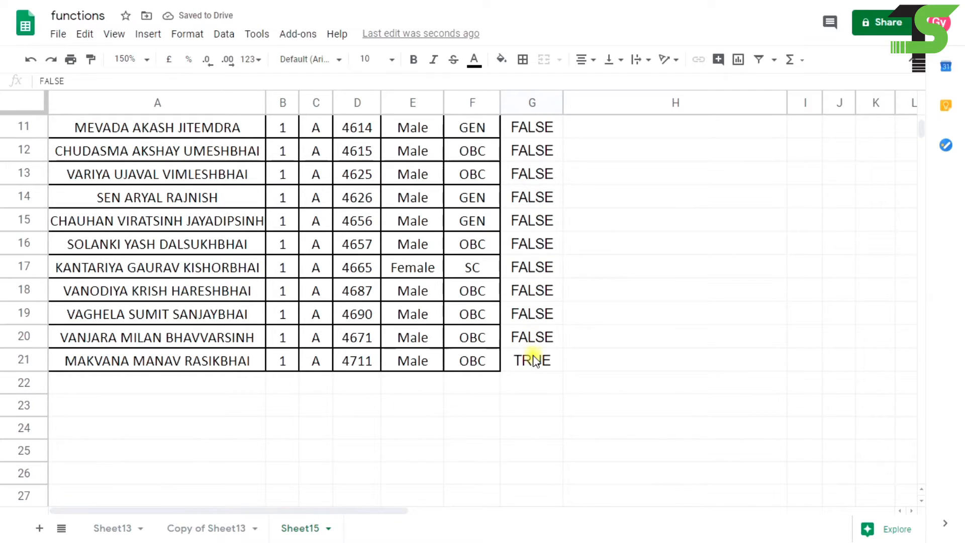
{"action": "left_click", "coordinate": [532, 360]}
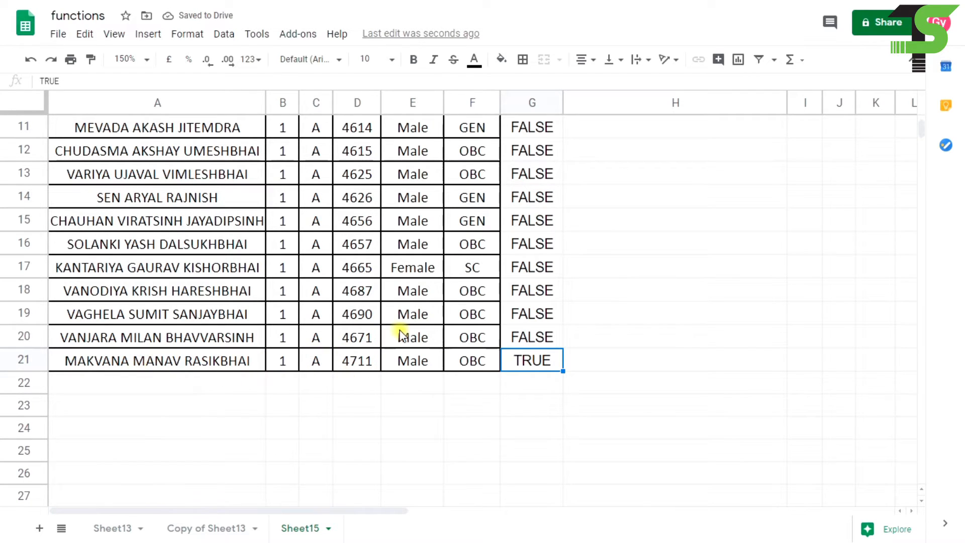
{"action": "scroll", "coordinate": [562, 291], "scroll_direction": "up", "scroll_amount": 5}
- Set the search text in the G4 array formula to "VAGHE" and check the results in G19 and G5
{"action": "left_click", "coordinate": [523, 196]}
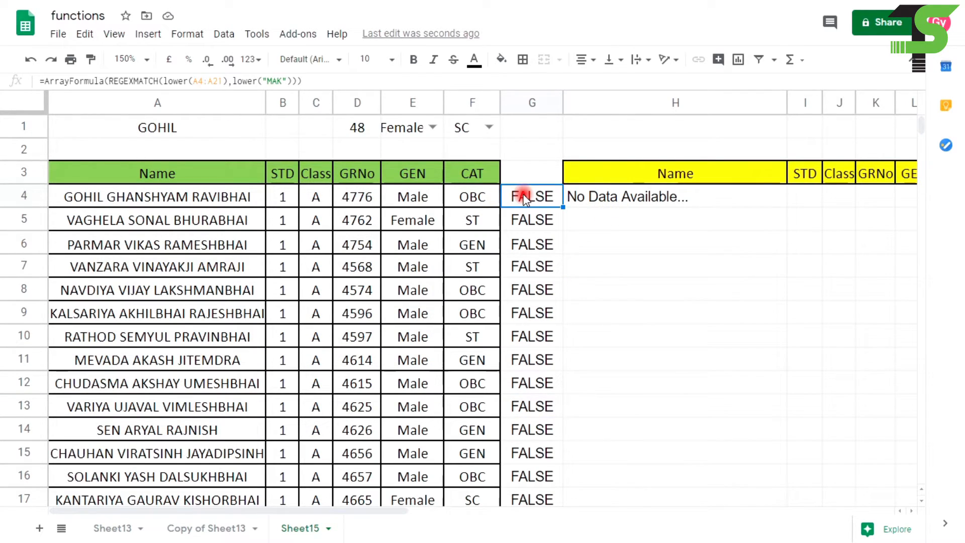
{"action": "double_click", "coordinate": [523, 196]}
{"action": "left_click", "coordinate": [870, 193]}
{"action": "double_click", "coordinate": [870, 193]}
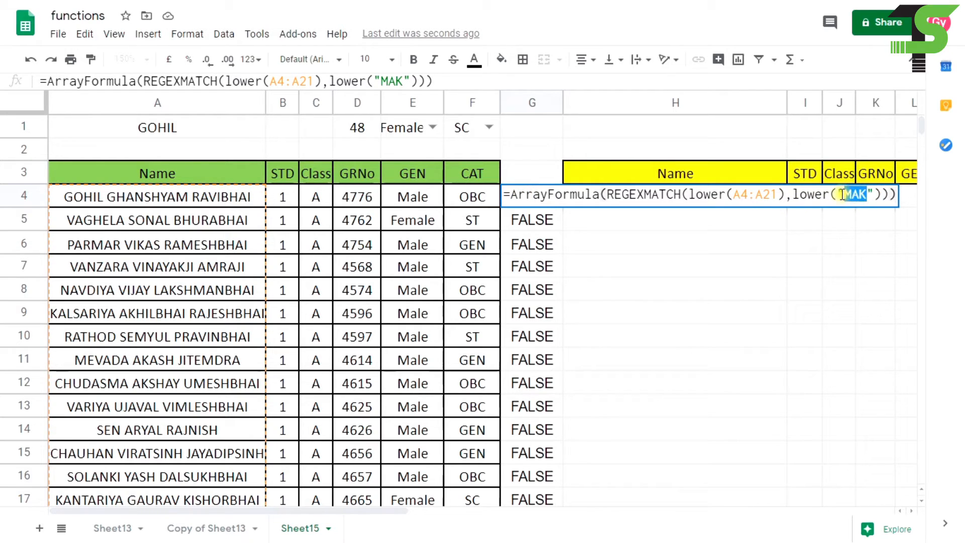
{"action": "type", "text": "VAG"}
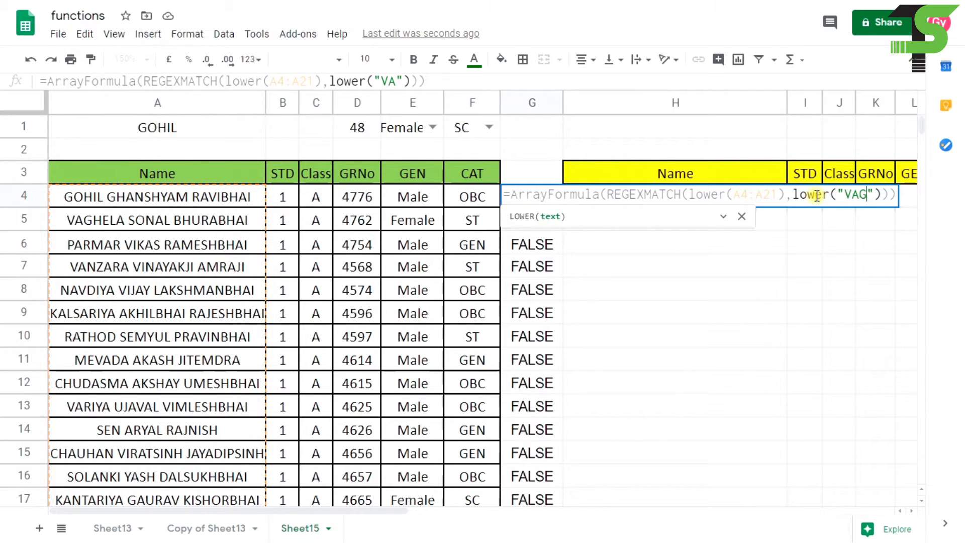
{"action": "type", "text": "HE"}
{"action": "key", "text": "Return"}
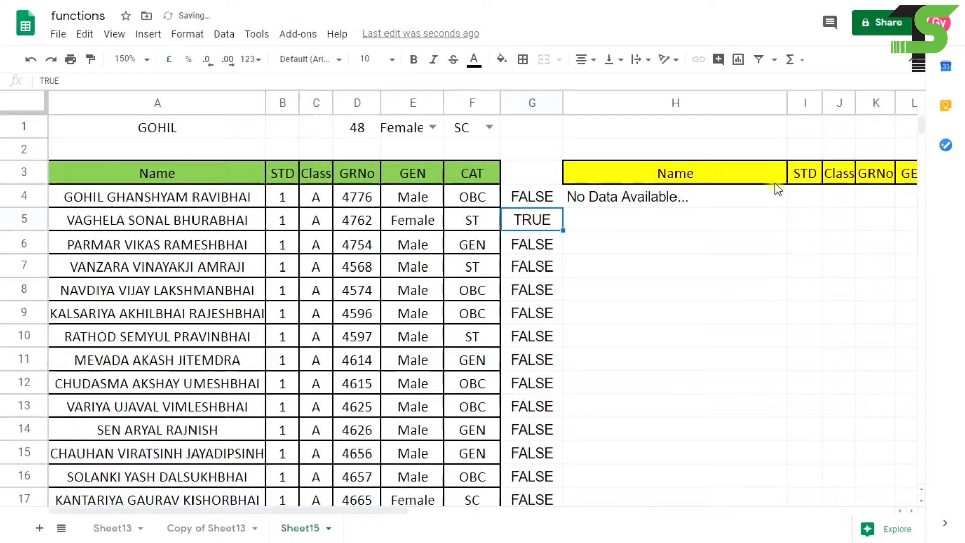
{"action": "scroll", "coordinate": [539, 210], "scroll_direction": "down", "scroll_amount": 5}
{"action": "left_click", "coordinate": [536, 313]}
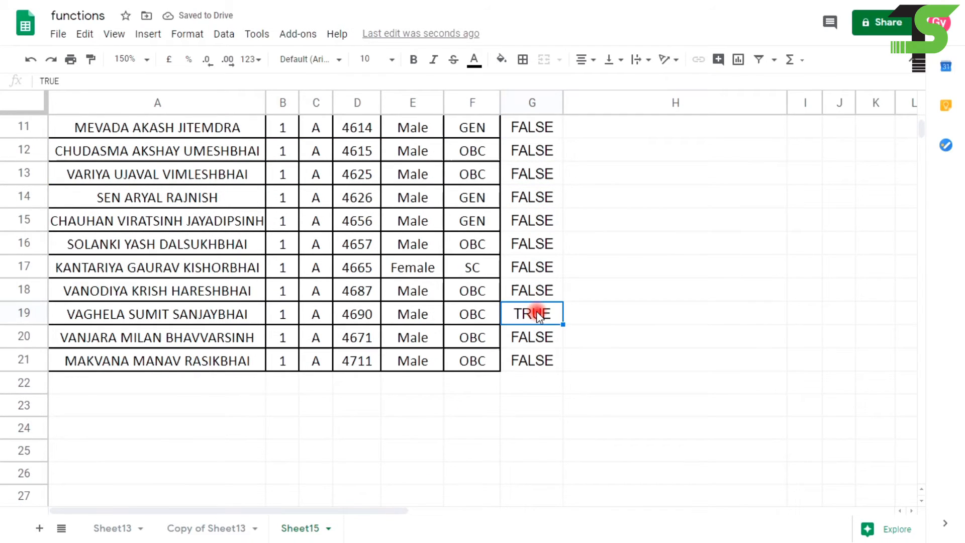
{"action": "scroll", "coordinate": [536, 311], "scroll_direction": "up", "scroll_amount": 5}
{"action": "left_click", "coordinate": [534, 222]}
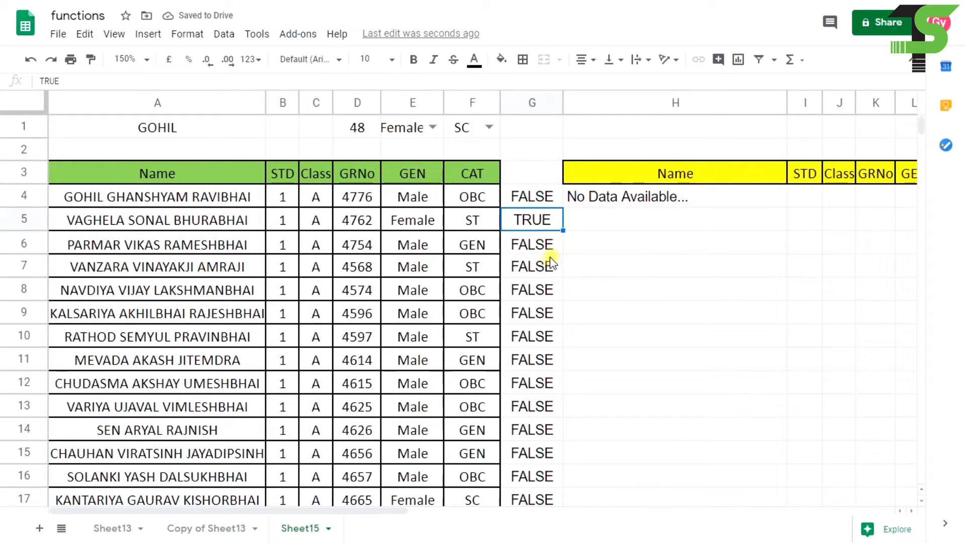
{"action": "left_click", "coordinate": [538, 196]}
{"action": "double_click", "coordinate": [538, 196]}
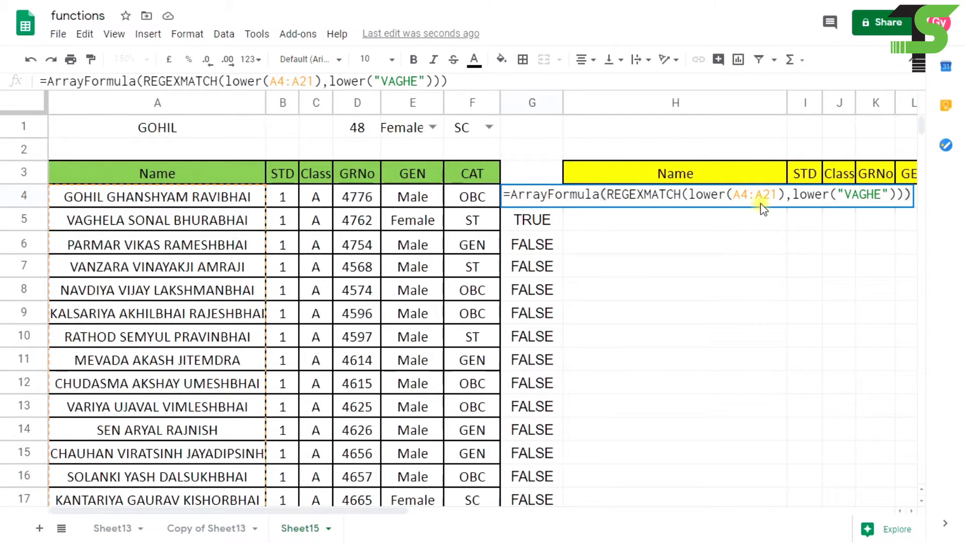
{"action": "left_click_drag", "start_coordinate": [512, 193], "coordinate": [791, 194]}
{"action": "left_click_drag", "start_coordinate": [836, 192], "coordinate": [911, 195]}
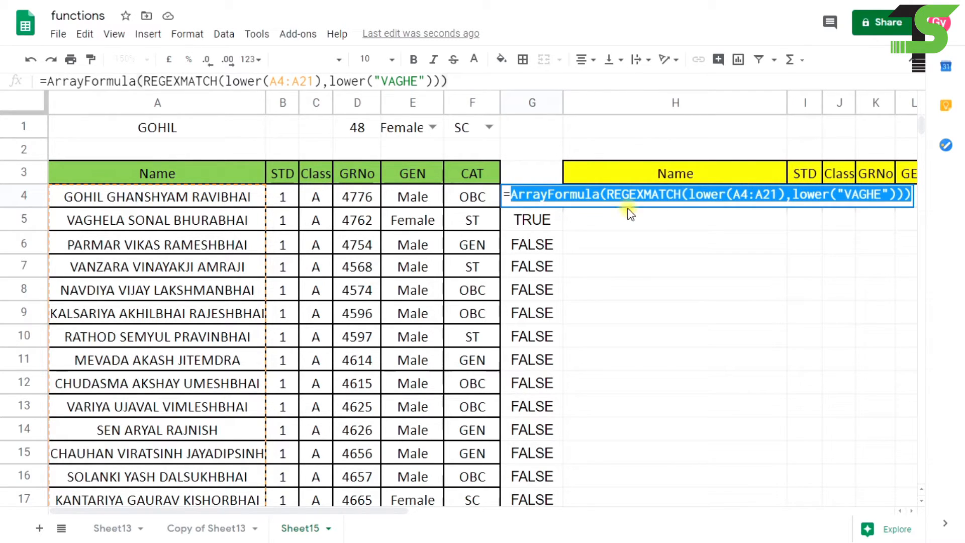
{"action": "key", "text": "Escape"}
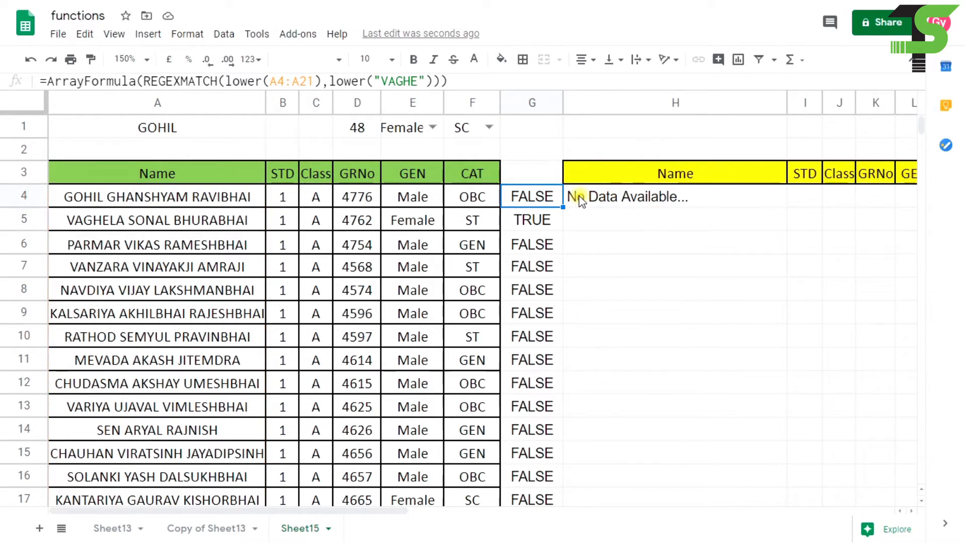
- Copy the REGEXMATCH(lower(A4:A21),lower("VAGHE")) part from inside the ArrayFormula in G4 and close the cell
{"action": "left_click", "coordinate": [544, 198]}
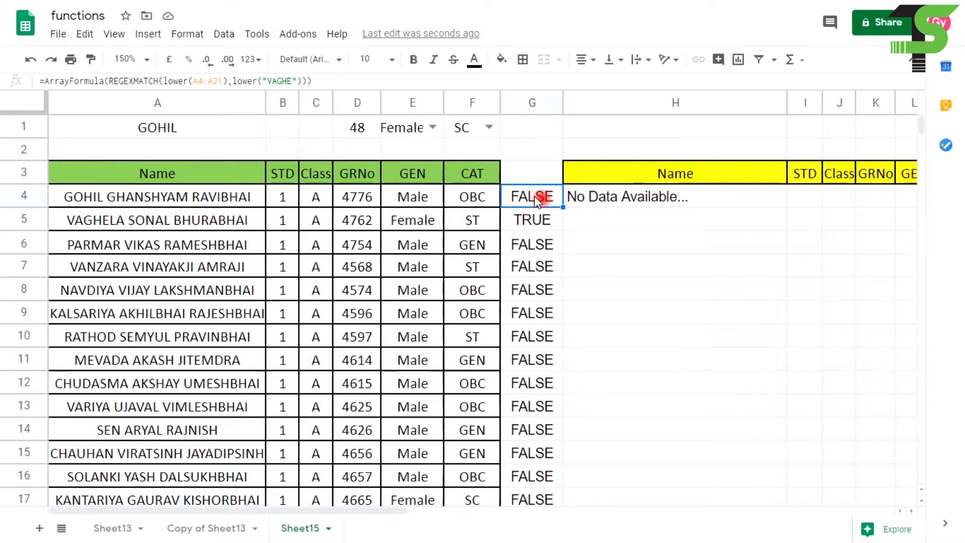
{"action": "double_click", "coordinate": [535, 195]}
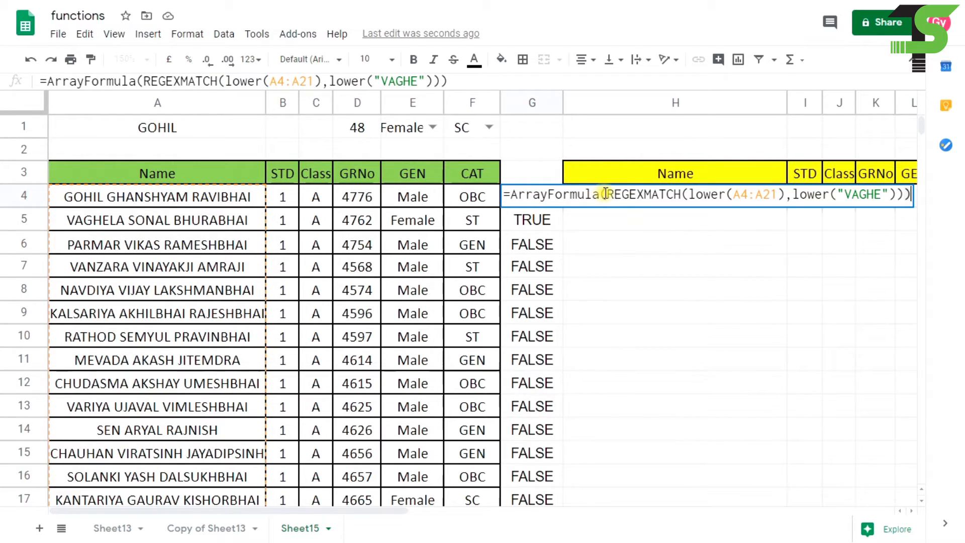
{"action": "left_click_drag", "start_coordinate": [606, 193], "coordinate": [905, 194]}
{"action": "key", "text": "ctrl+c"}
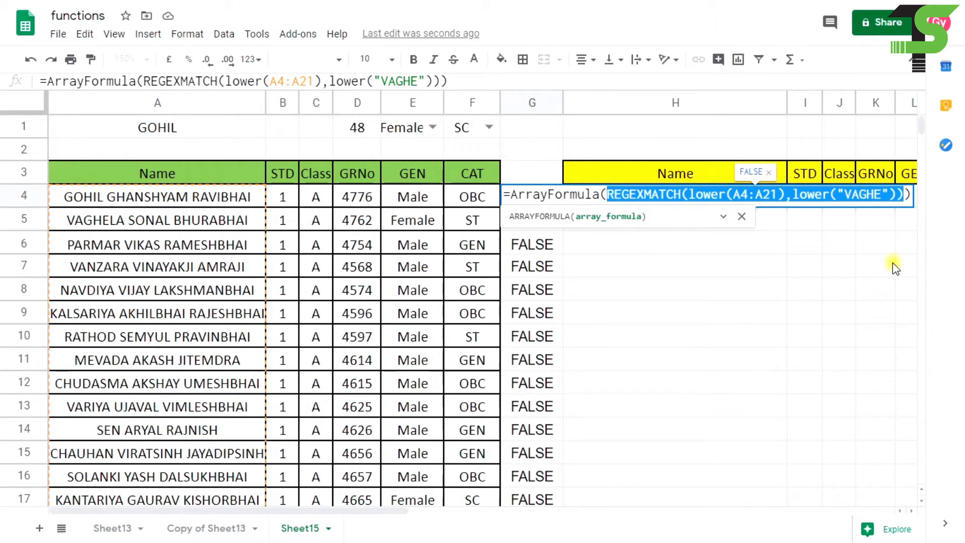
{"action": "key", "text": "Return"}
- Paste the copied REGEXMATCH(lower(A4:A21),lower("VAGHE")) as the FILTER condition in the H4 formula and commit it
{"action": "left_click", "coordinate": [647, 196]}
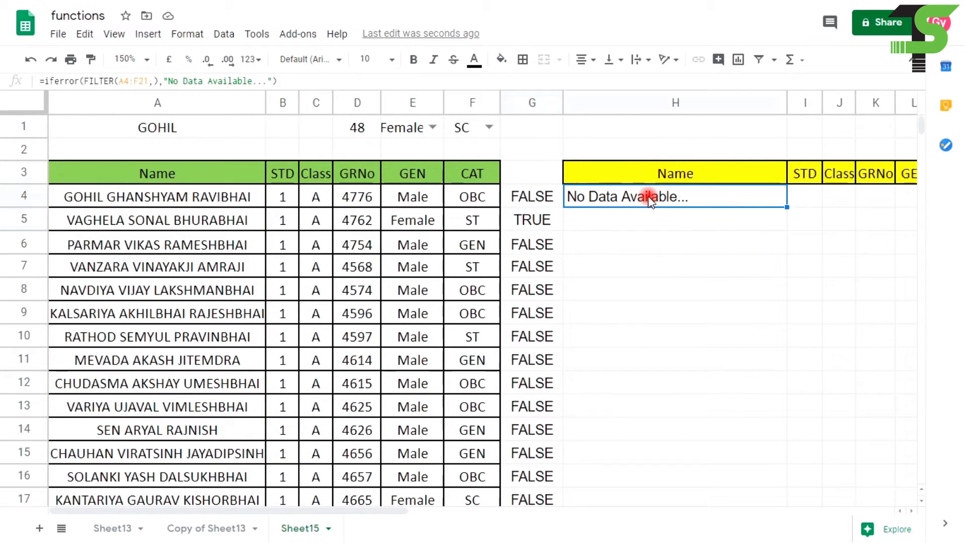
{"action": "double_click", "coordinate": [647, 196]}
{"action": "left_click", "coordinate": [745, 196]}
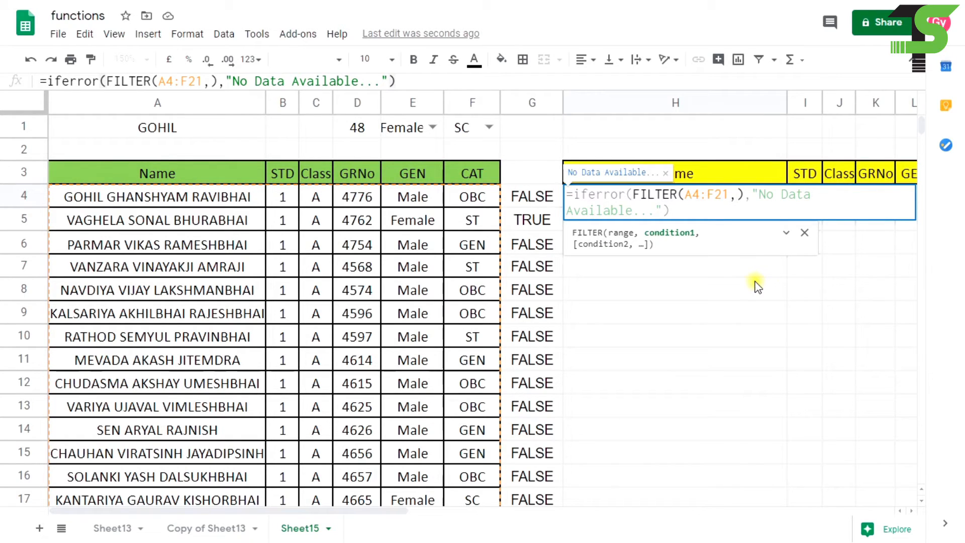
{"action": "key", "text": "ctrl+v"}
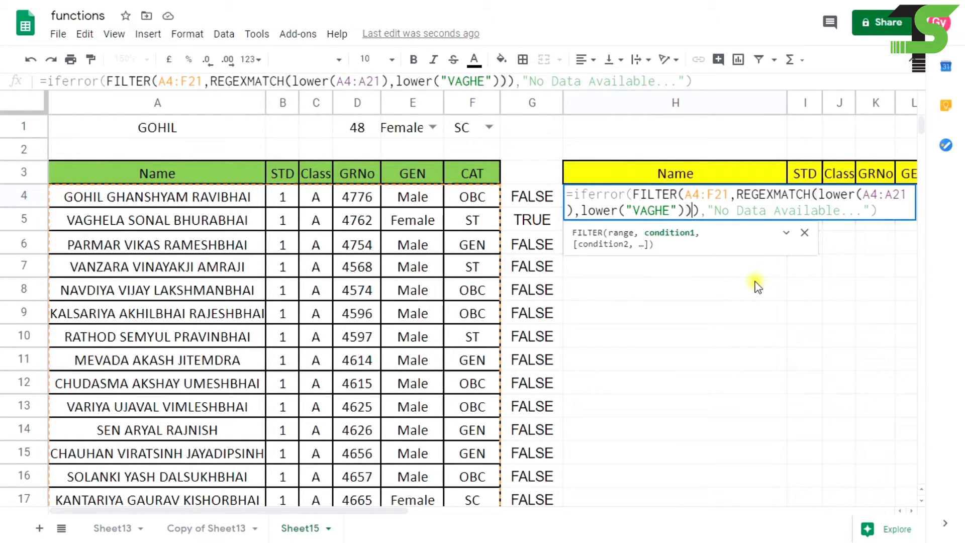
{"action": "key", "text": "Return"}
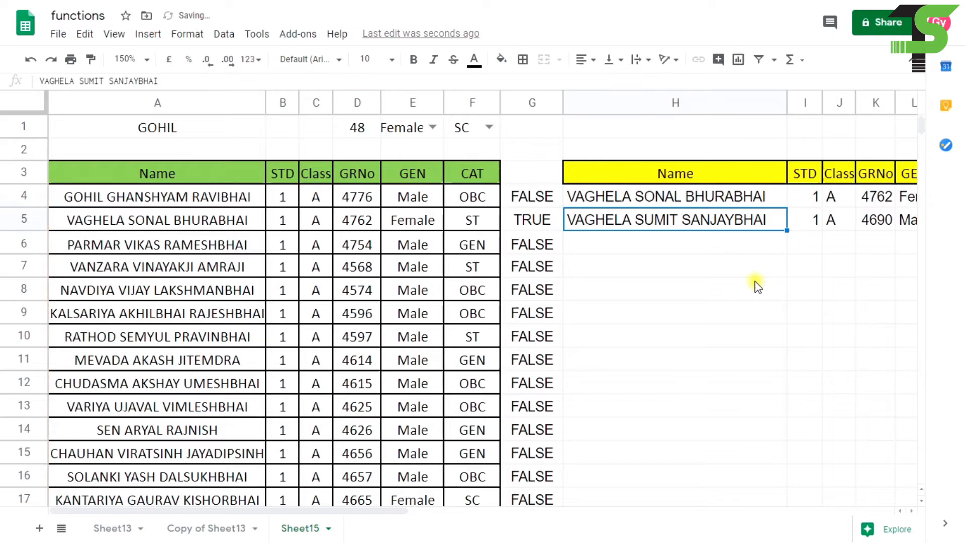
- Replace the "VAGHE" search text in the H4 FILTER formula with a reference to cell A1
{"action": "left_click", "coordinate": [608, 203]}
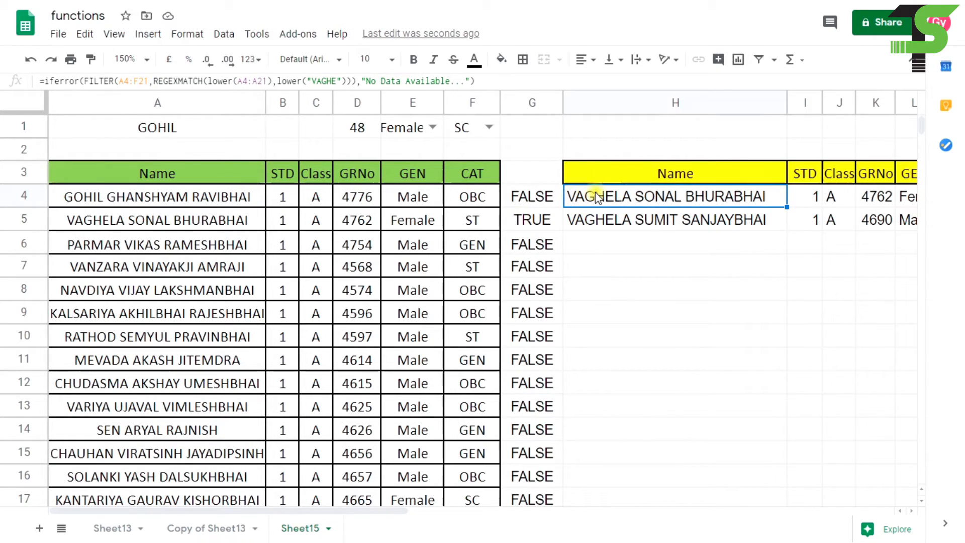
{"action": "double_click", "coordinate": [629, 198]}
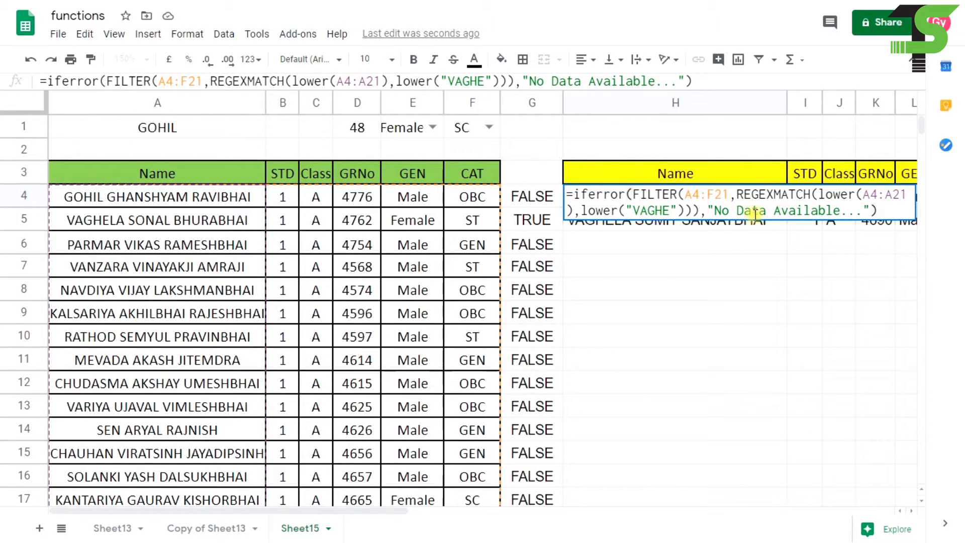
{"action": "left_click_drag", "start_coordinate": [680, 210], "coordinate": [638, 210]}
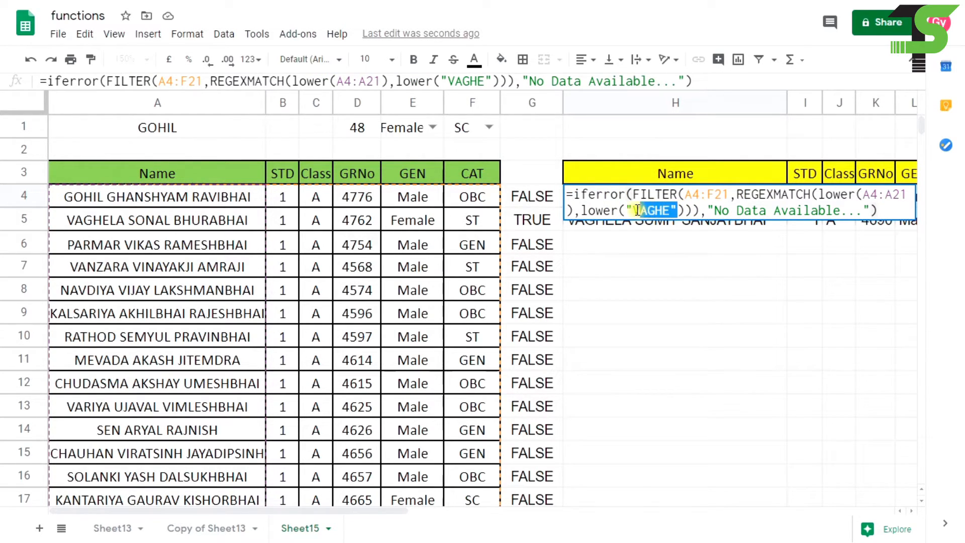
{"action": "key", "text": "BackSpace"}
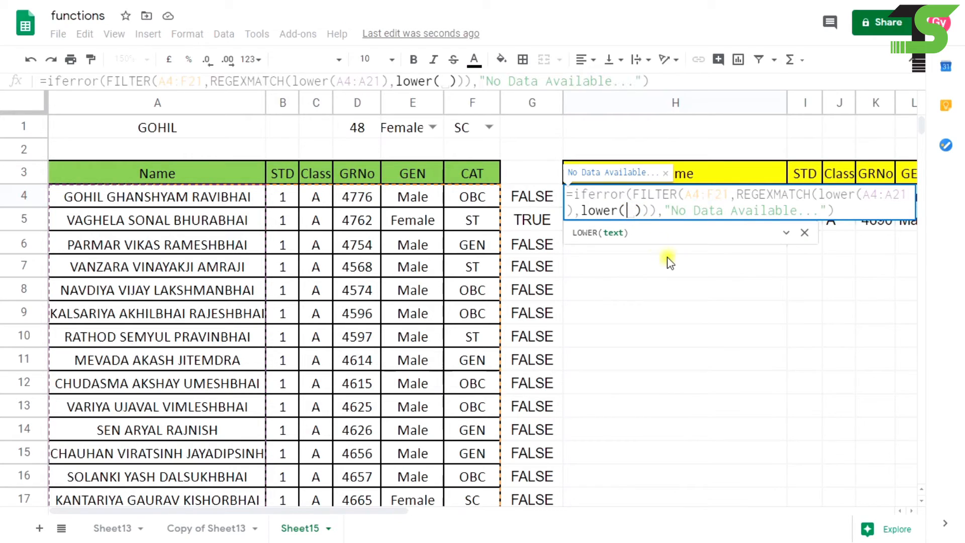
{"action": "left_click", "coordinate": [165, 129]}
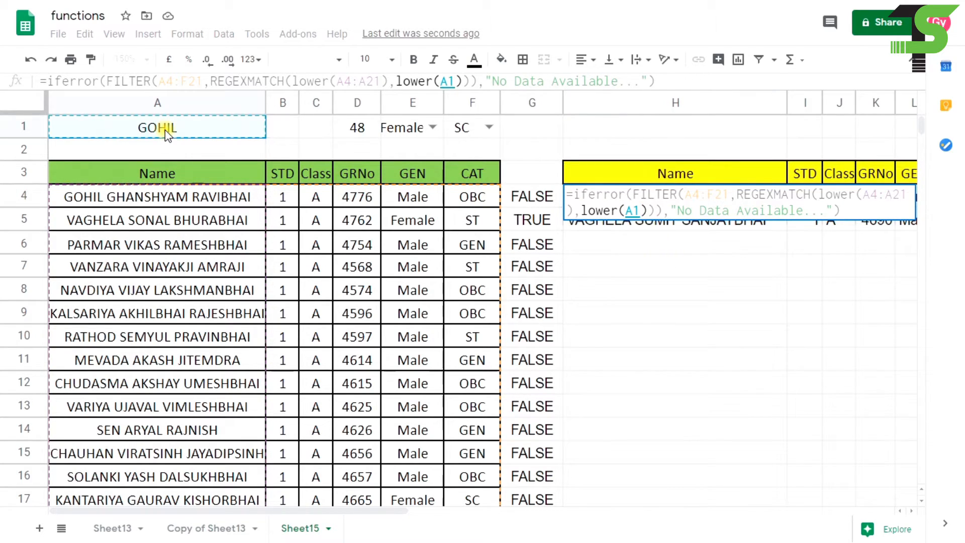
{"action": "key", "text": "Return"}
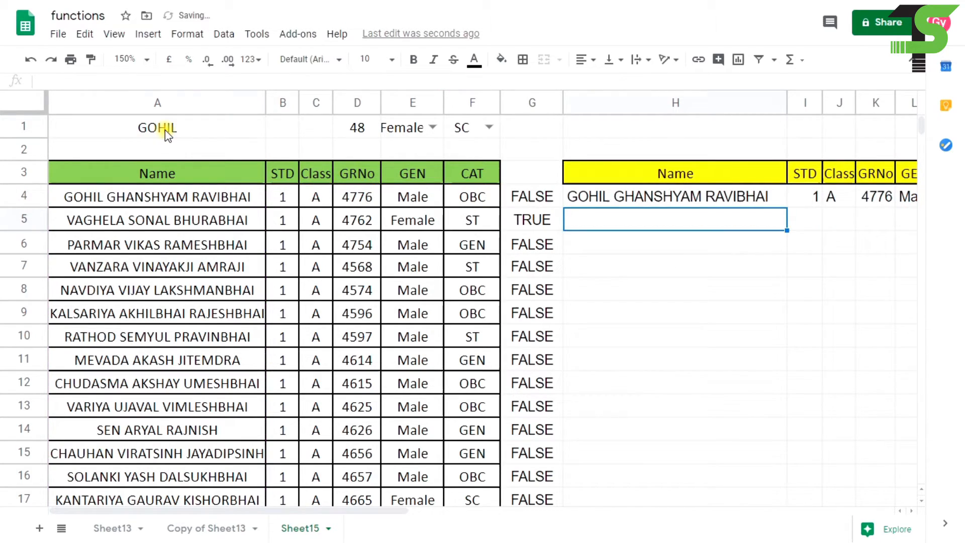
- Enter a student's first name as the search text in A1 and check the filtered row in H4
{"action": "left_click", "coordinate": [165, 130]}
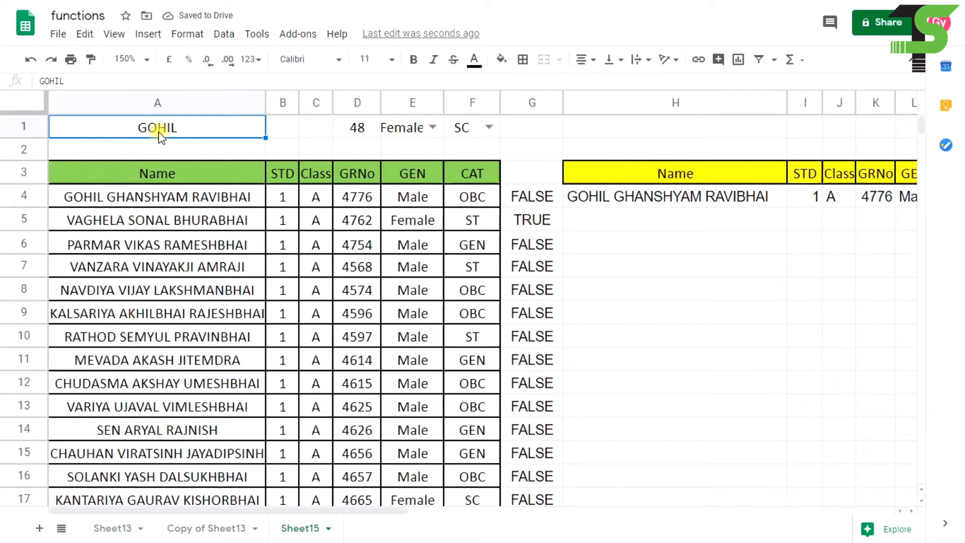
{"action": "type", "text": "SONAL"}
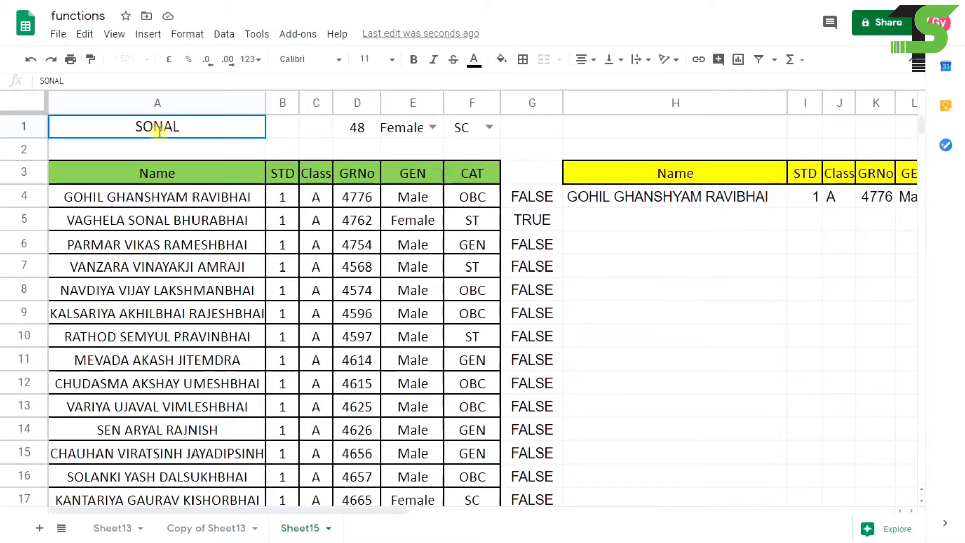
{"action": "key", "text": "Return"}
{"action": "left_click", "coordinate": [690, 195]}
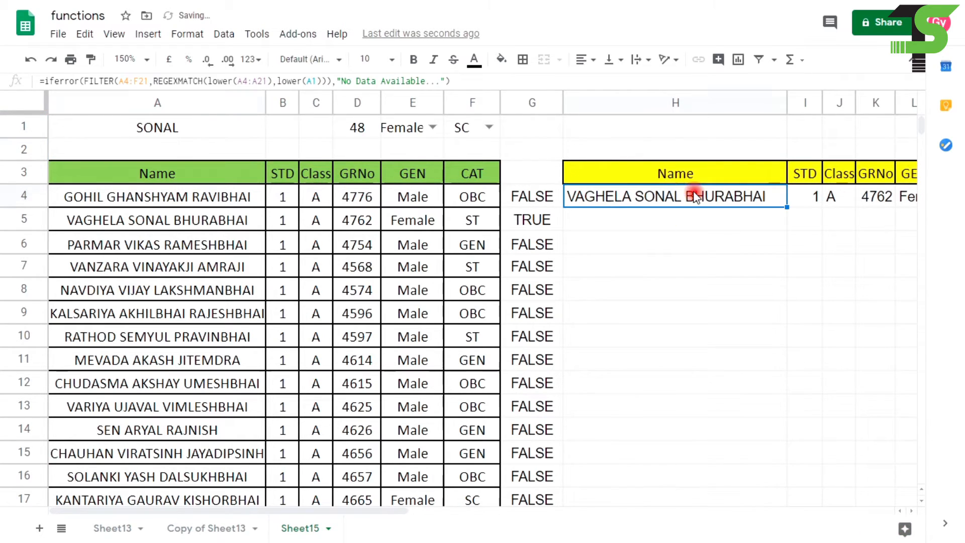
- Set the search text in A1 to VIJ to filter the students by that name fragment
{"action": "left_click", "coordinate": [181, 128]}
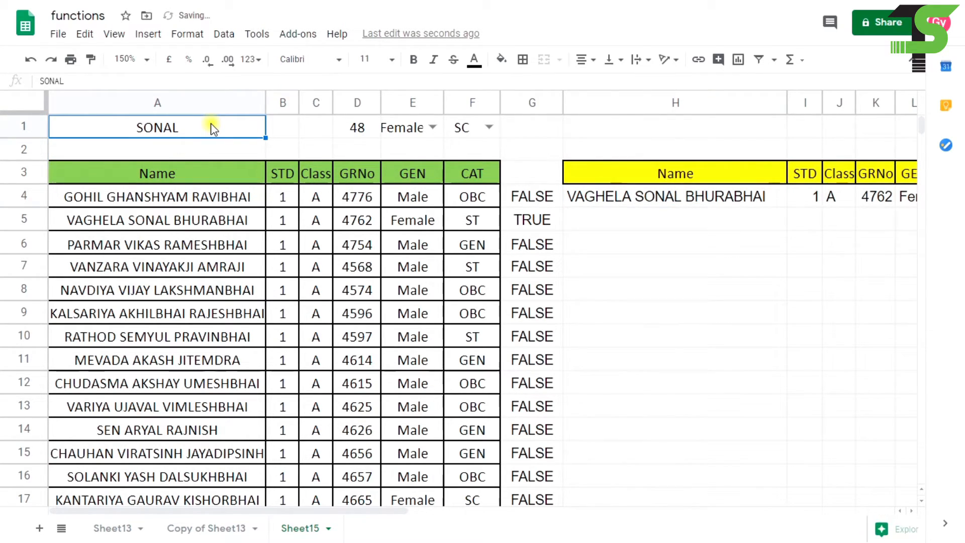
{"action": "type", "text": "VIJ"}
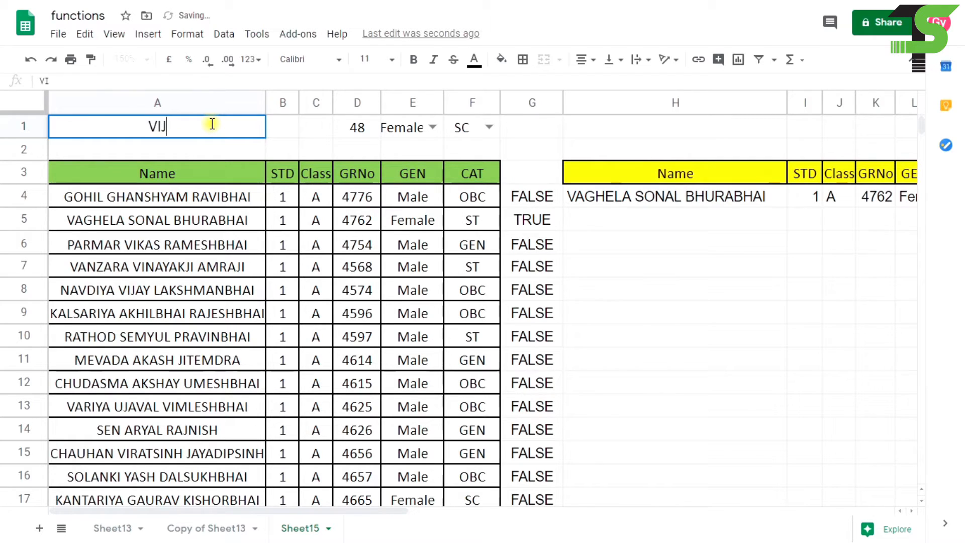
{"action": "key", "text": "Return"}
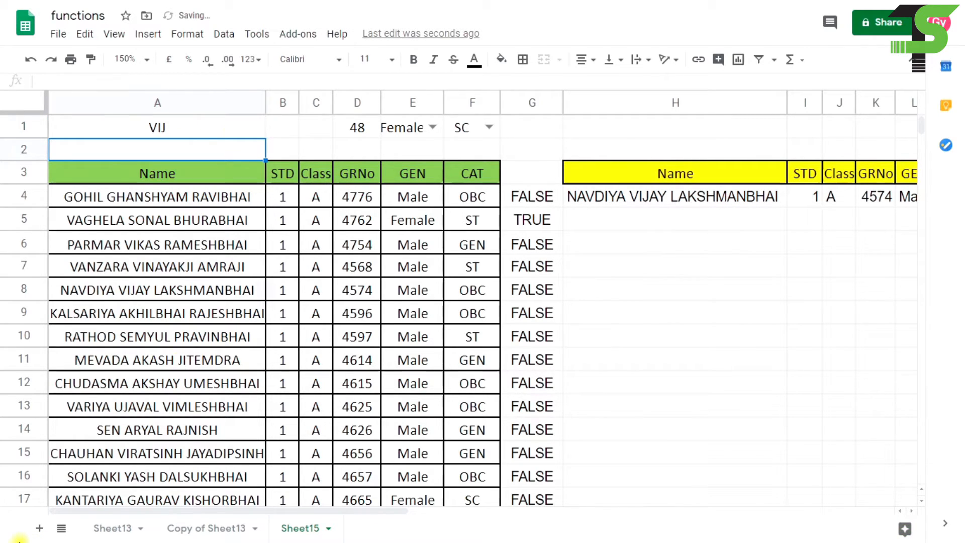
- Look through the Name column for another search fragment and set the search text in A1 to VAR
{"action": "scroll", "coordinate": [132, 416], "scroll_direction": "down", "scroll_amount": 3}
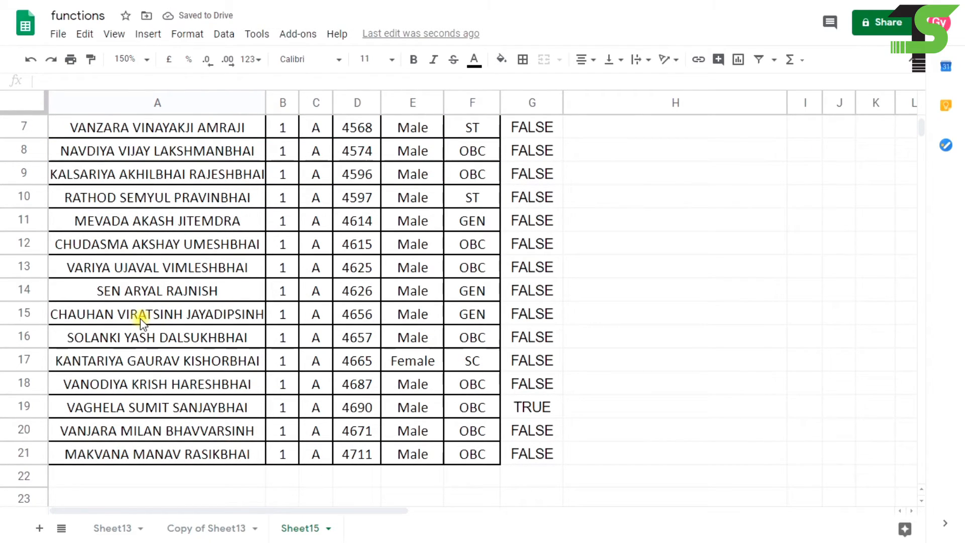
{"action": "scroll", "coordinate": [151, 317], "scroll_direction": "up", "scroll_amount": 3}
{"action": "scroll", "coordinate": [157, 317], "scroll_direction": "down", "scroll_amount": 2}
{"action": "scroll", "coordinate": [131, 410], "scroll_direction": "down", "scroll_amount": 1}
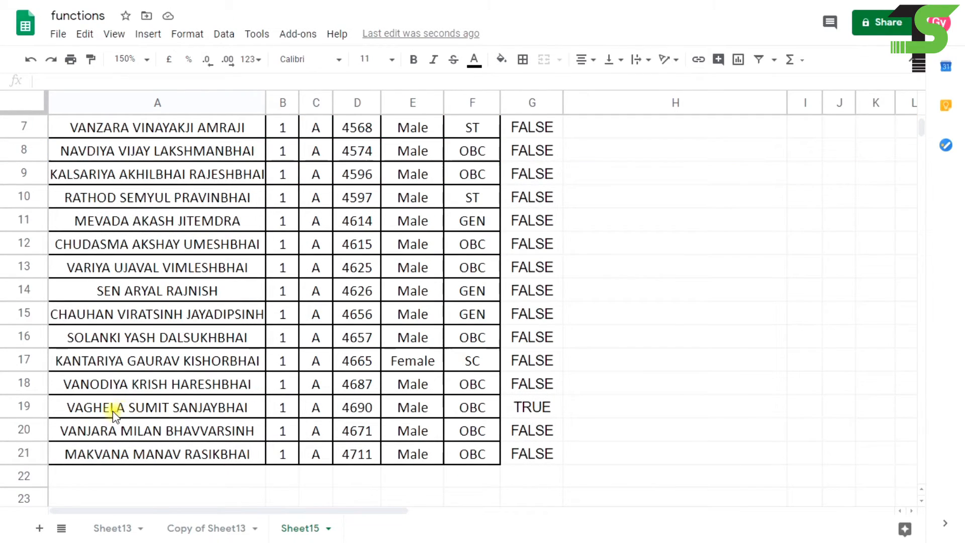
{"action": "scroll", "coordinate": [150, 412], "scroll_direction": "up", "scroll_amount": 3}
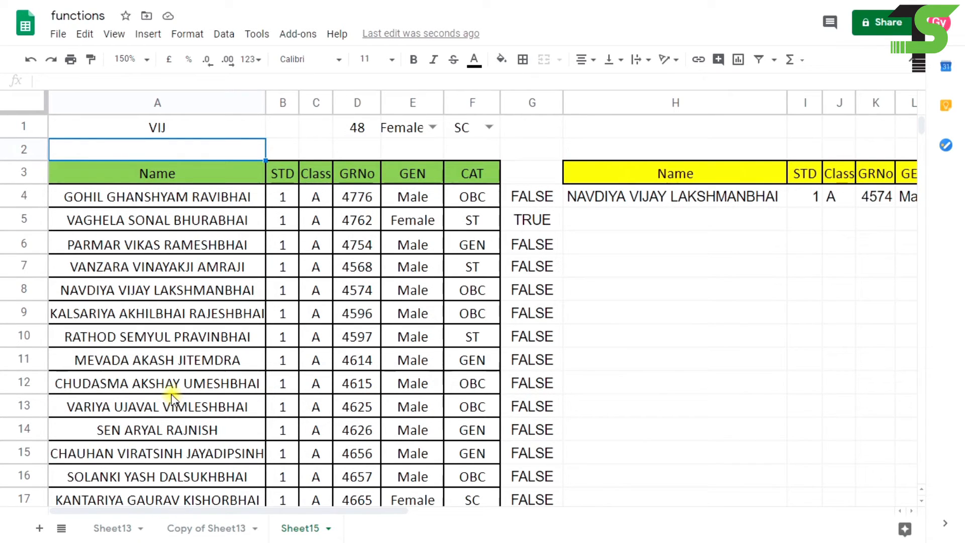
{"action": "left_click", "coordinate": [165, 126]}
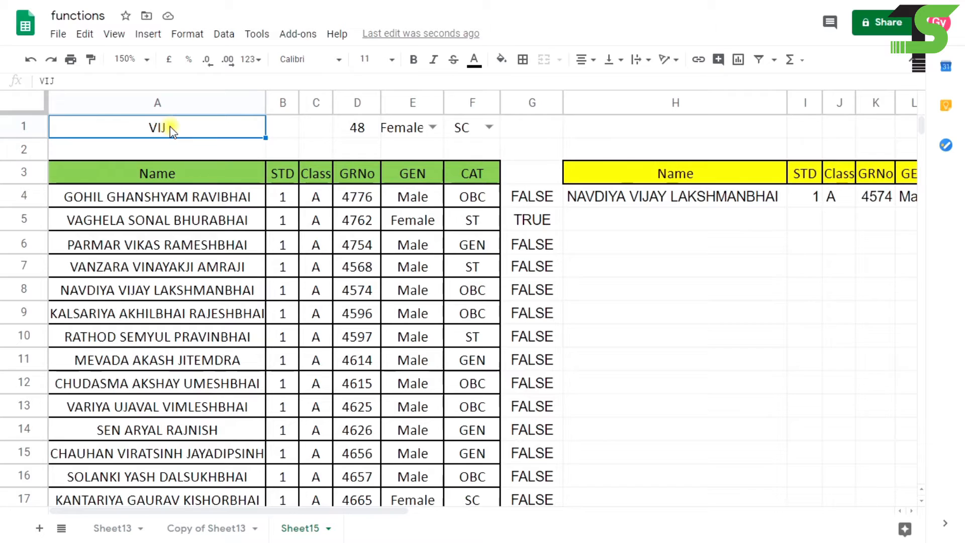
{"action": "type", "text": "VAR"}
{"action": "key", "text": "Return"}
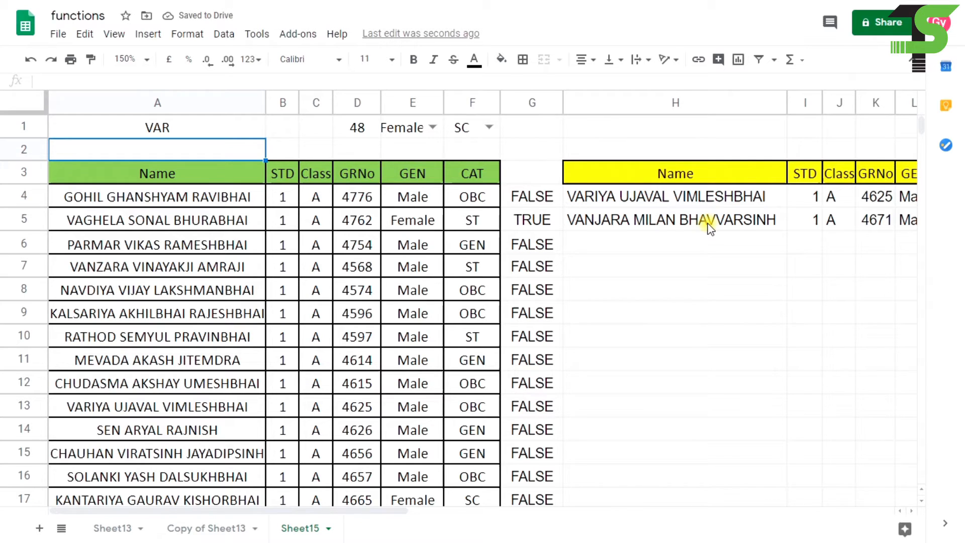
- Set the search text in the G4 array formula to "gha" and check the result in G4
{"action": "left_click", "coordinate": [550, 205]}
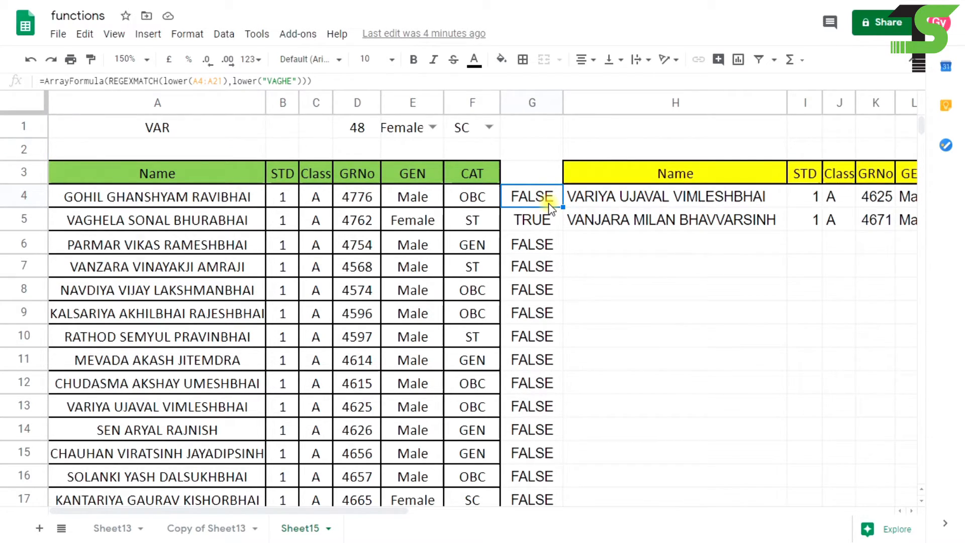
{"action": "double_click", "coordinate": [528, 197]}
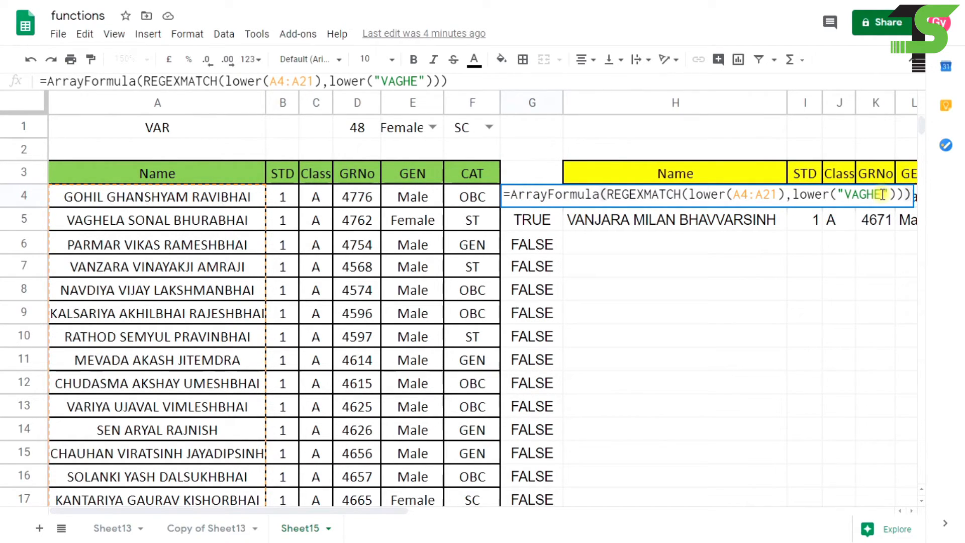
{"action": "left_click_drag", "start_coordinate": [883, 195], "coordinate": [844, 196]}
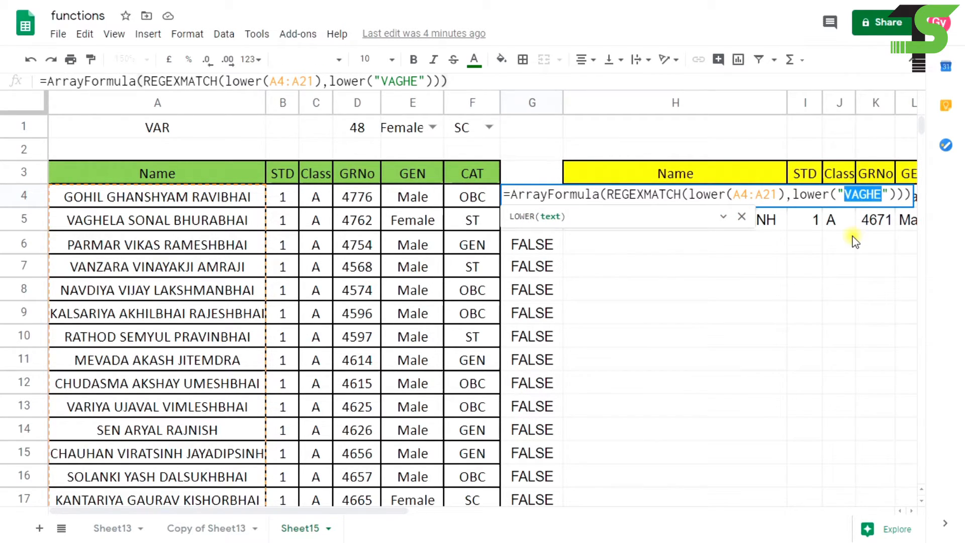
{"action": "type", "text": "gh"}
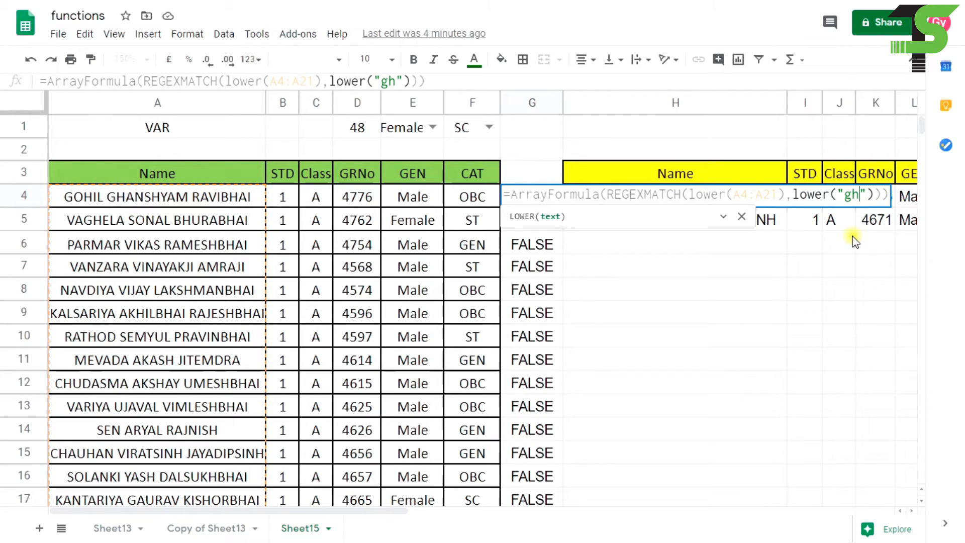
{"action": "type", "text": "a"}
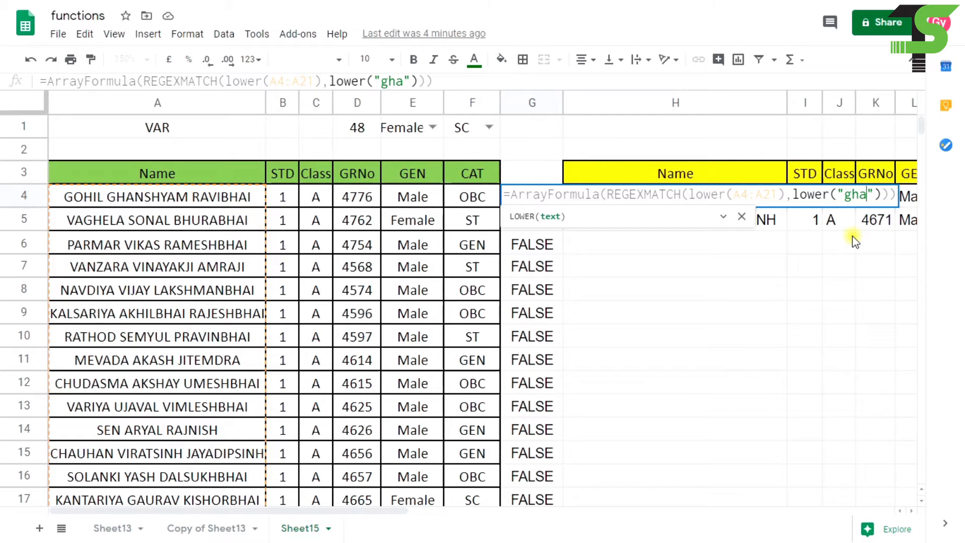
{"action": "key", "text": "Return"}
{"action": "left_click", "coordinate": [556, 199]}
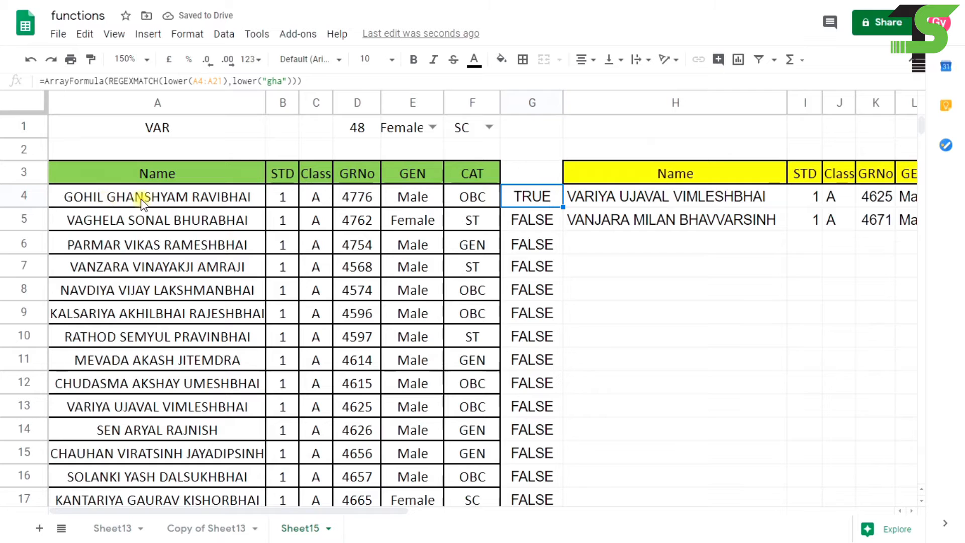
- Enclose the G4 search text in word boundaries as "\bgha\b", commit the formula and check G4
{"action": "double_click", "coordinate": [543, 200]}
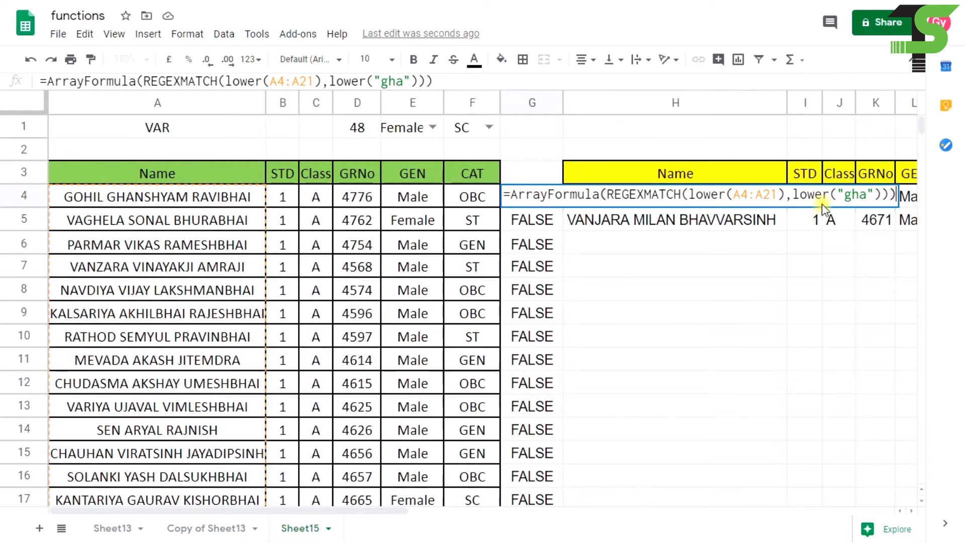
{"action": "left_click", "coordinate": [848, 194]}
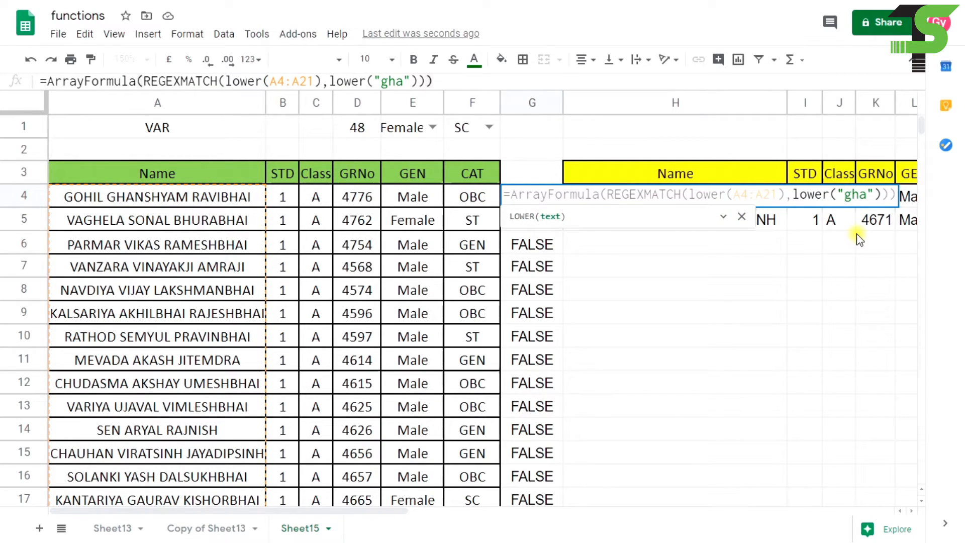
{"action": "type", "text": "\\"}
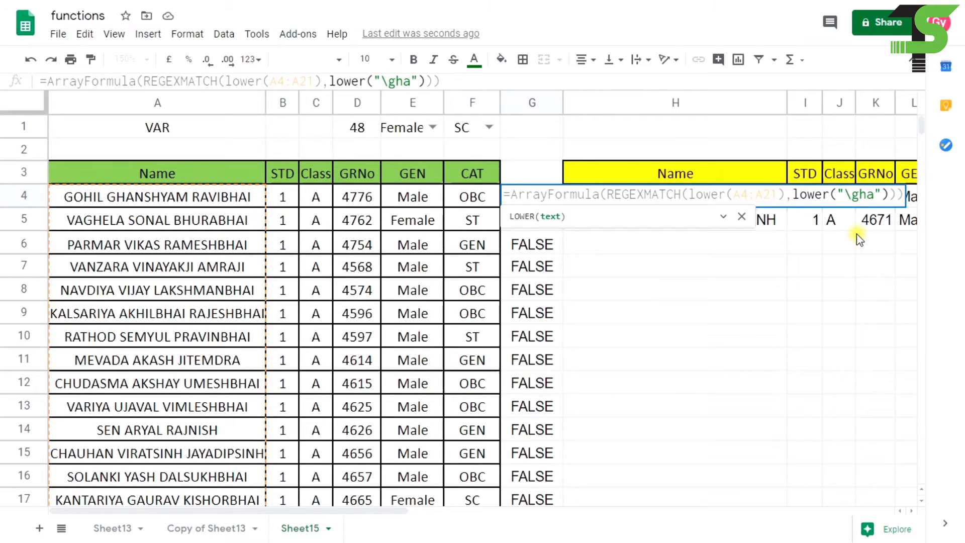
{"action": "type", "text": "b"}
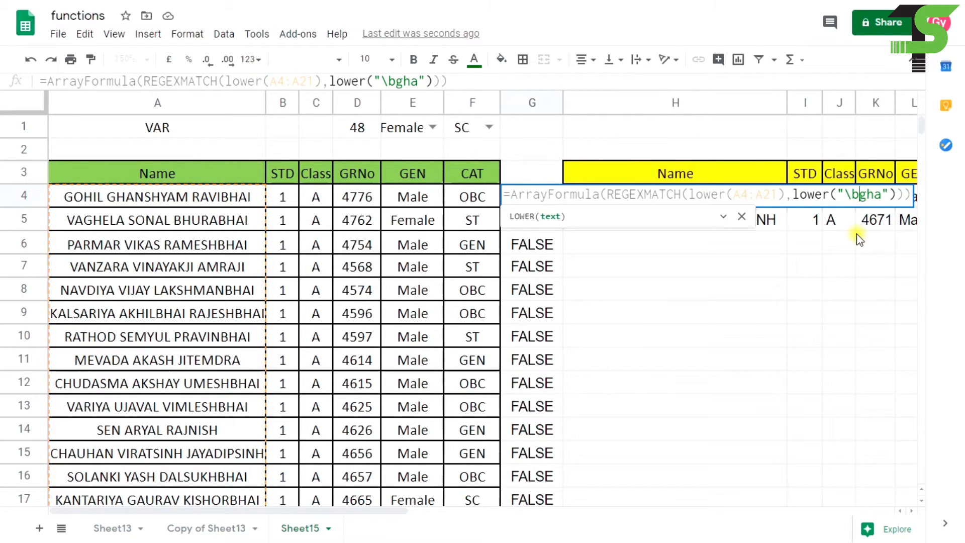
{"action": "key", "text": "Right"}
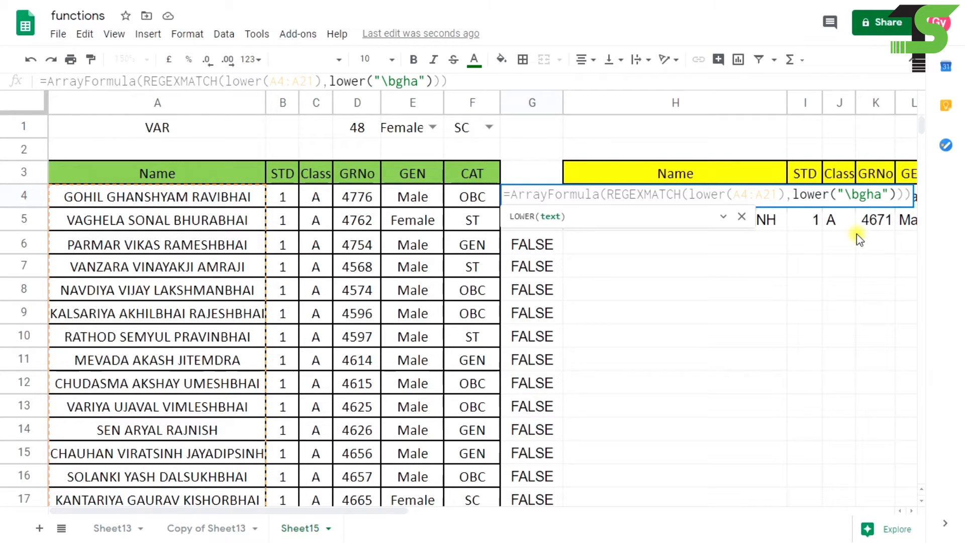
{"action": "type", "text": "\\b"}
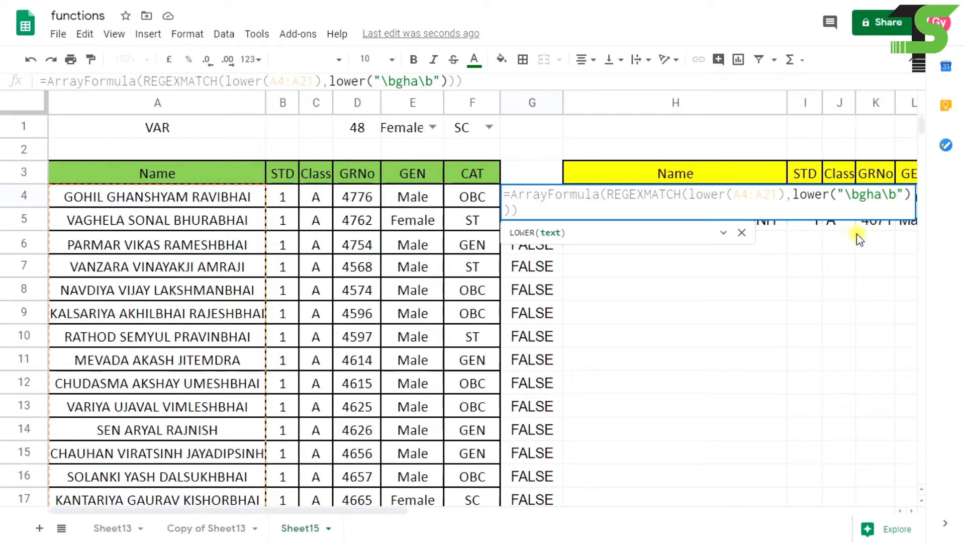
{"action": "key", "text": "Return"}
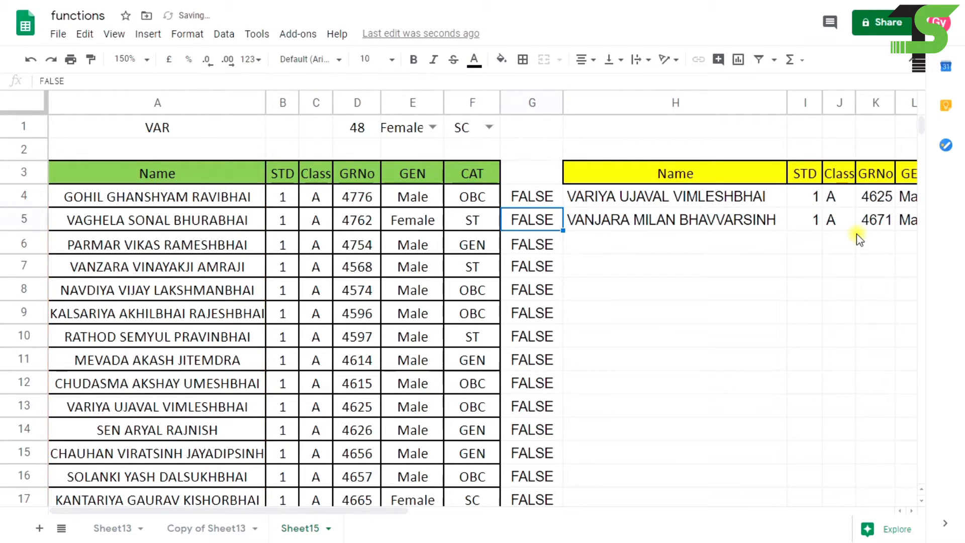
{"action": "left_click", "coordinate": [532, 196]}
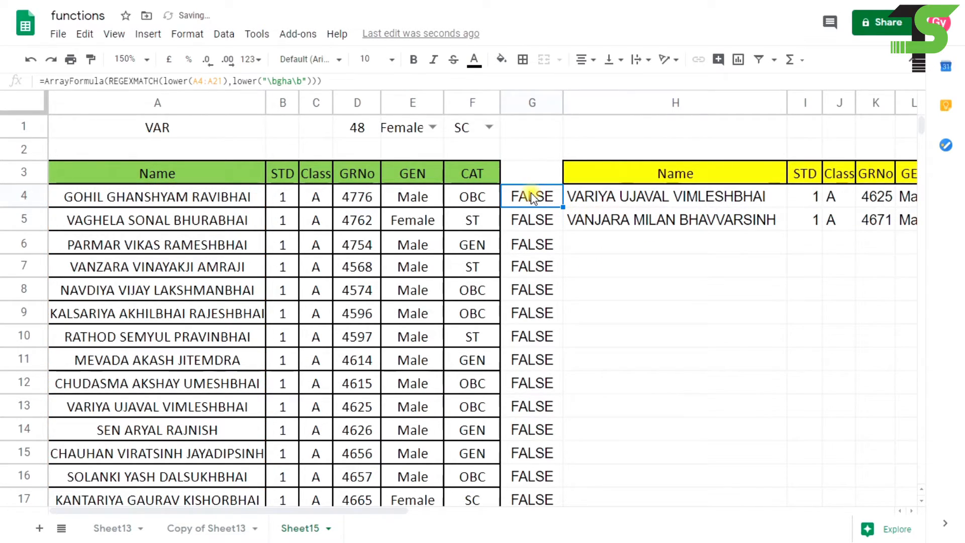
- Insert a space after GHA in the A4 student name, commit the change and compare the G4 and H4 formulas
{"action": "left_click", "coordinate": [123, 197]}
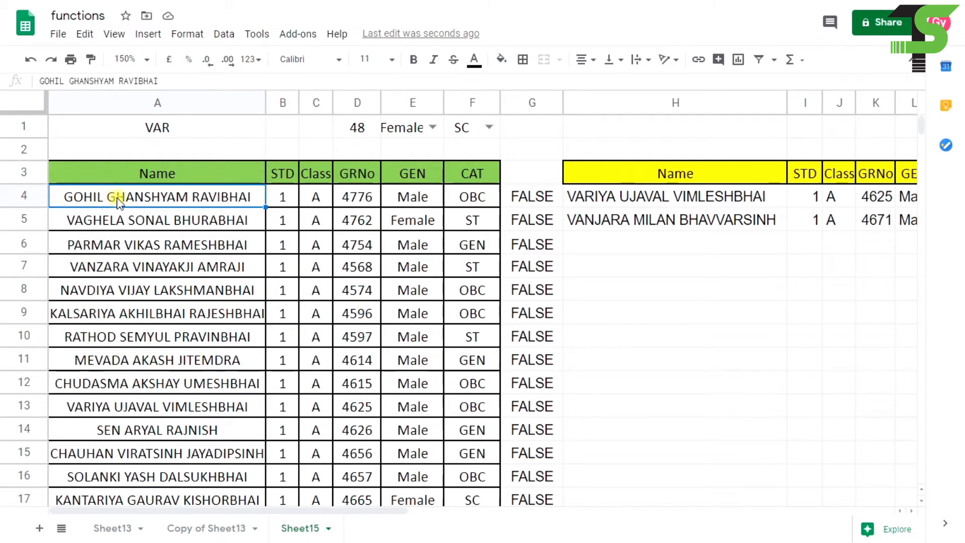
{"action": "double_click", "coordinate": [133, 197]}
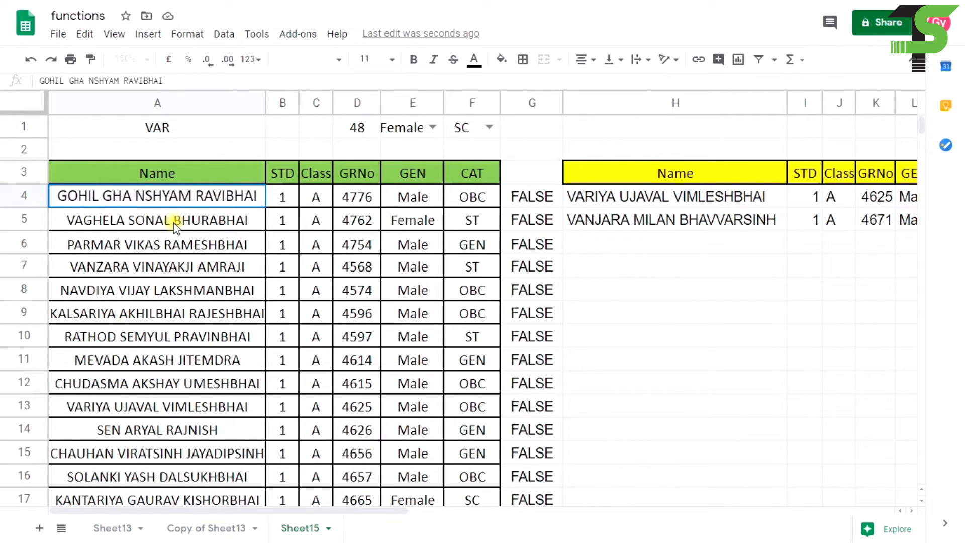
{"action": "key", "text": "Return"}
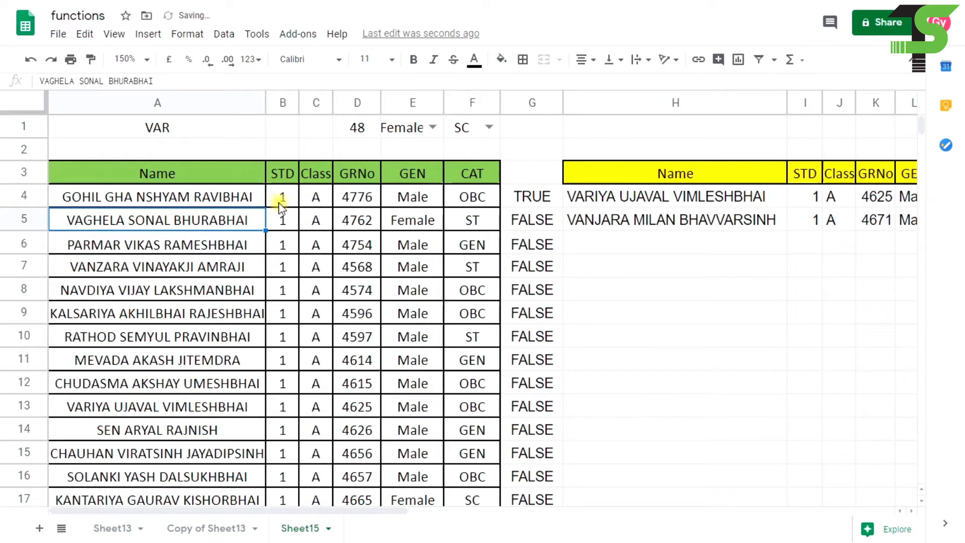
{"action": "left_click", "coordinate": [516, 201]}
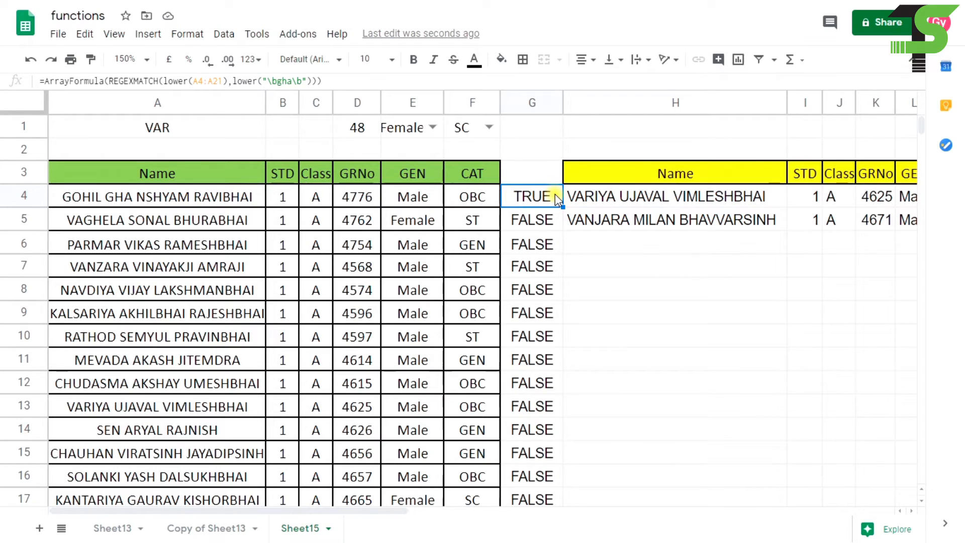
{"action": "left_click", "coordinate": [662, 200]}
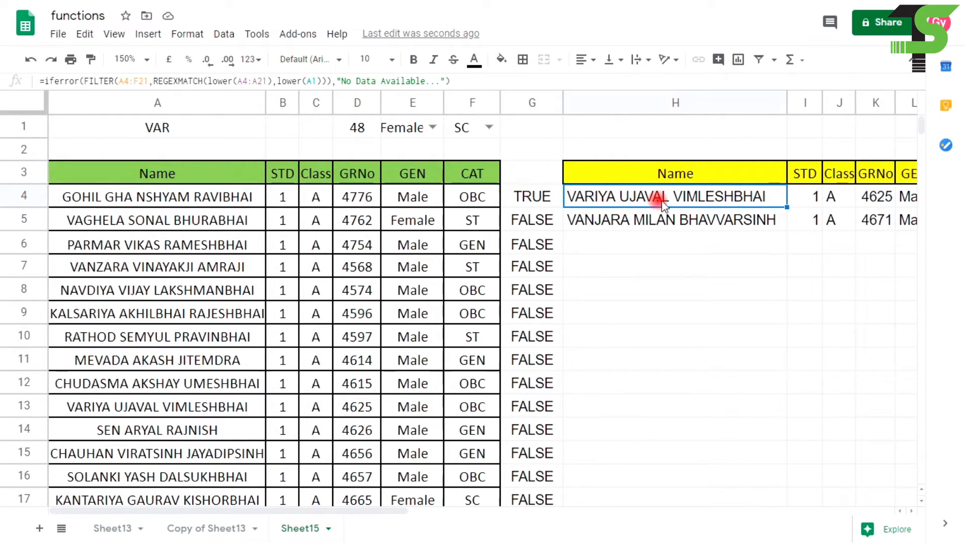
{"action": "left_click", "coordinate": [556, 195]}
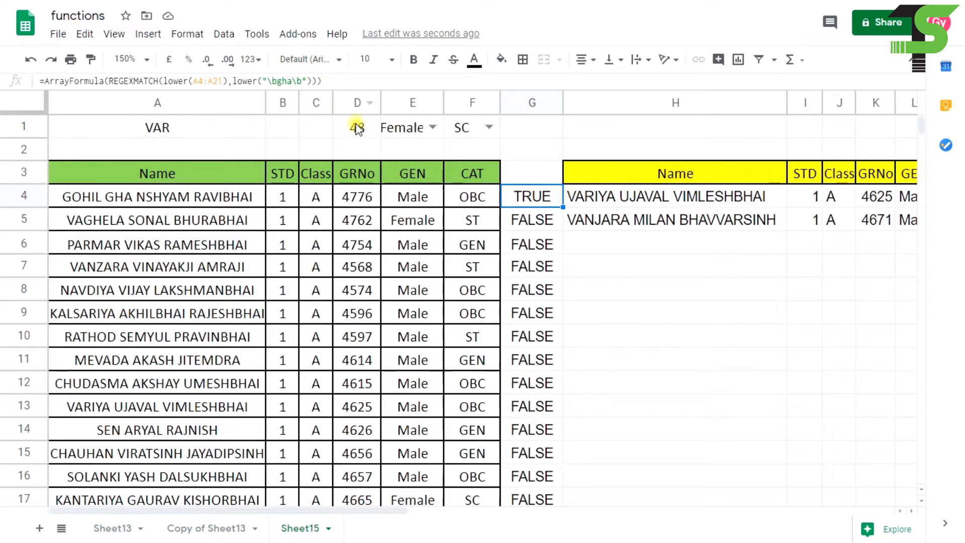
- Replace the A1 reference in the H4 FILTER formula with the whole-word pattern "\bgha\b" and check the result
{"action": "double_click", "coordinate": [531, 195]}
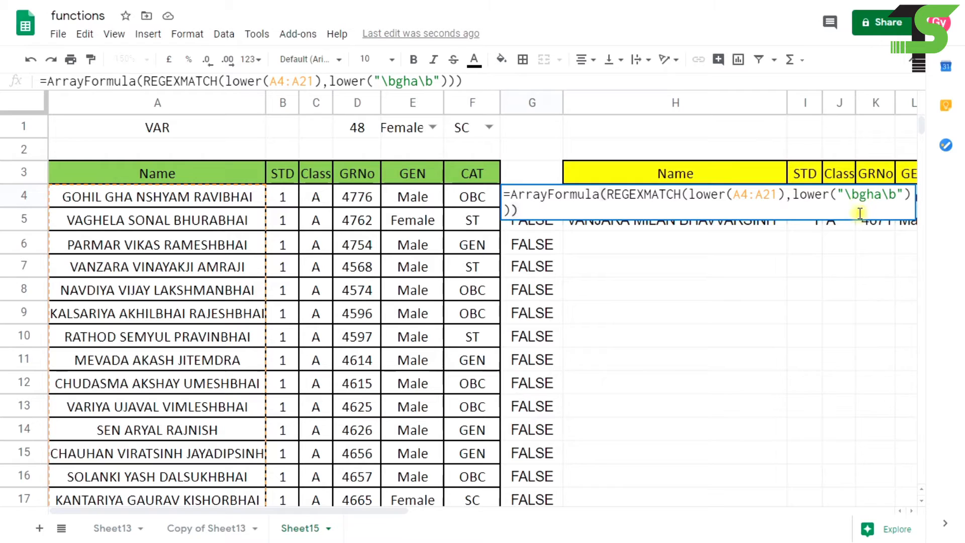
{"action": "key", "text": "Escape"}
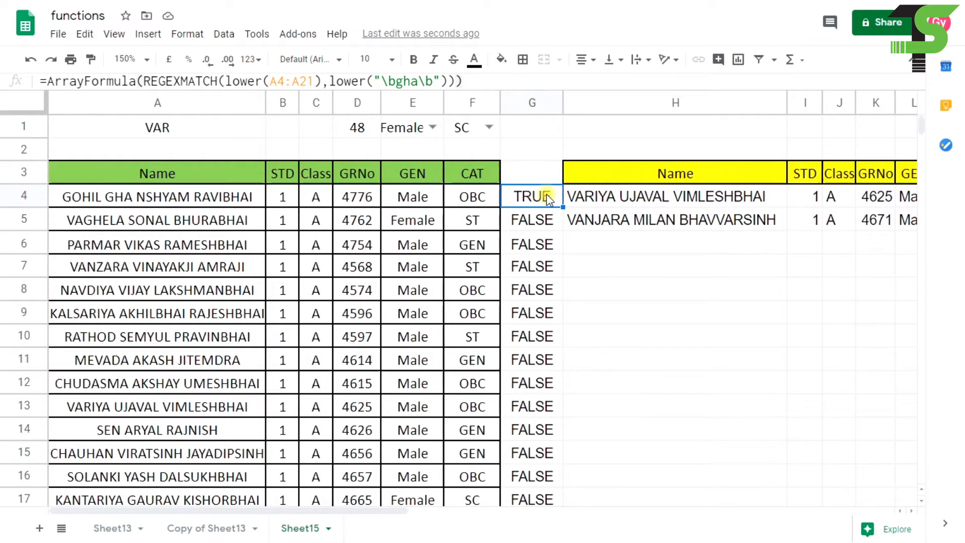
{"action": "double_click", "coordinate": [597, 196]}
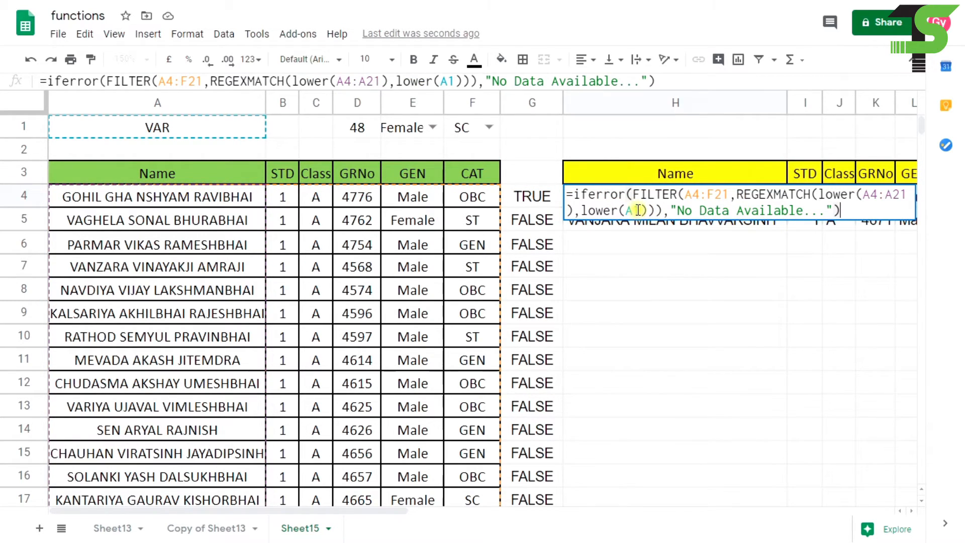
{"action": "double_click", "coordinate": [636, 210]}
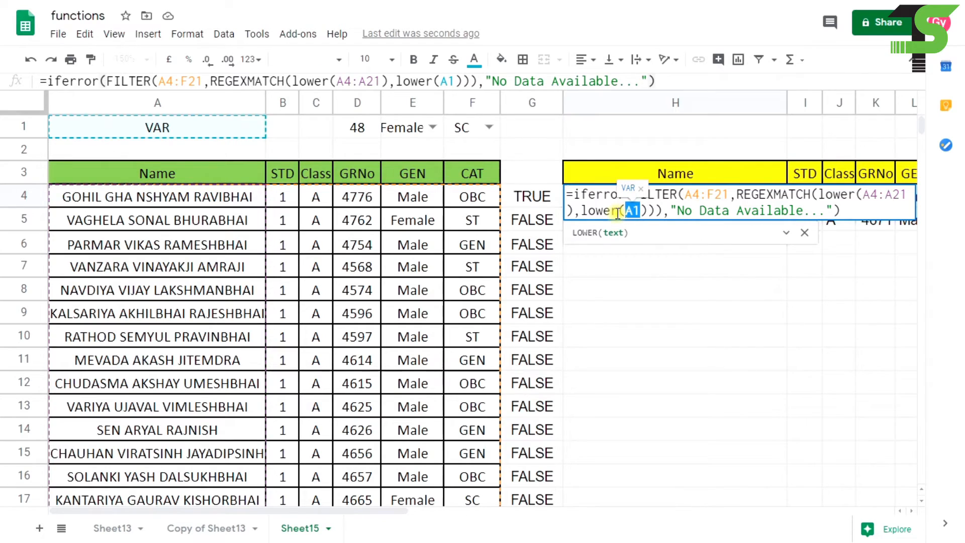
{"action": "key", "text": "BackSpace"}
{"action": "type", "text": "\"\""}
{"action": "key", "text": "Left"}
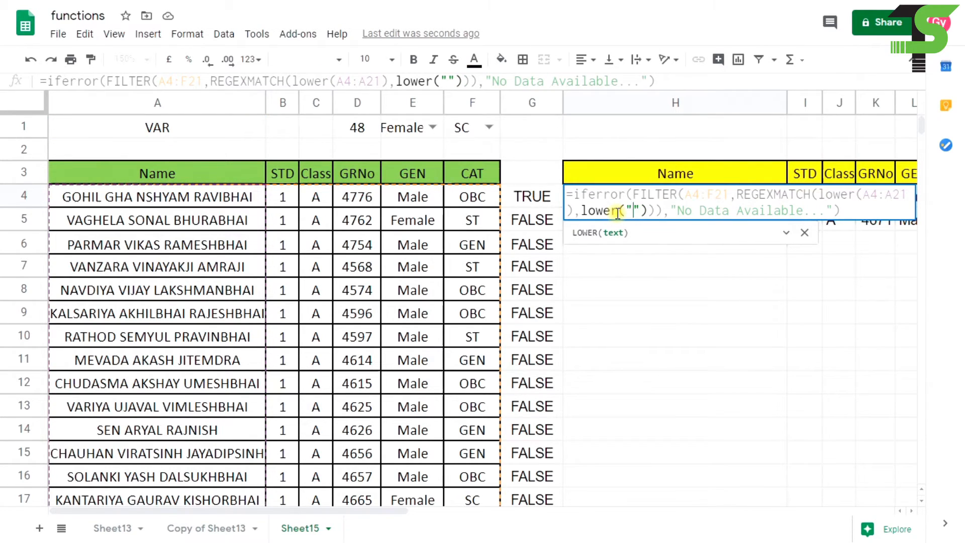
{"action": "type", "text": "\\b"}
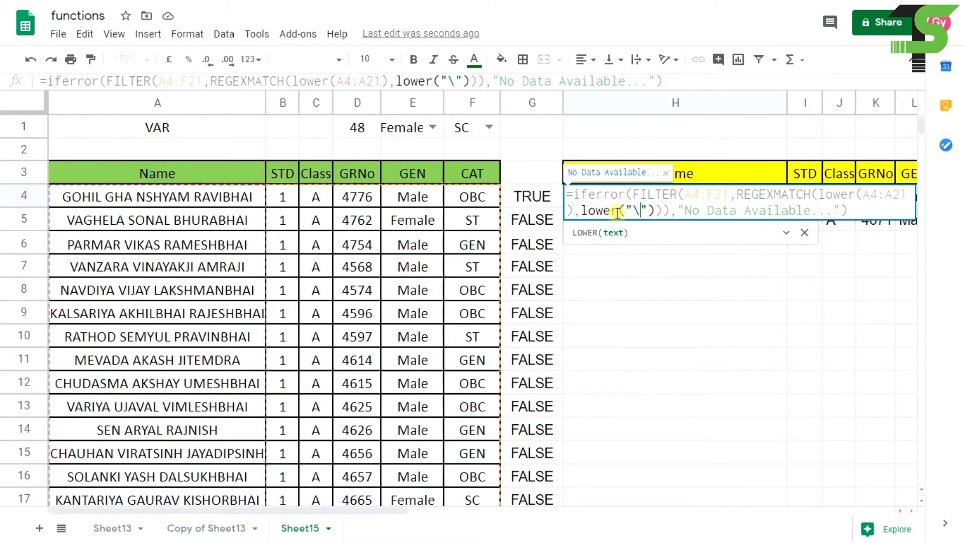
{"action": "type", "text": "gha"}
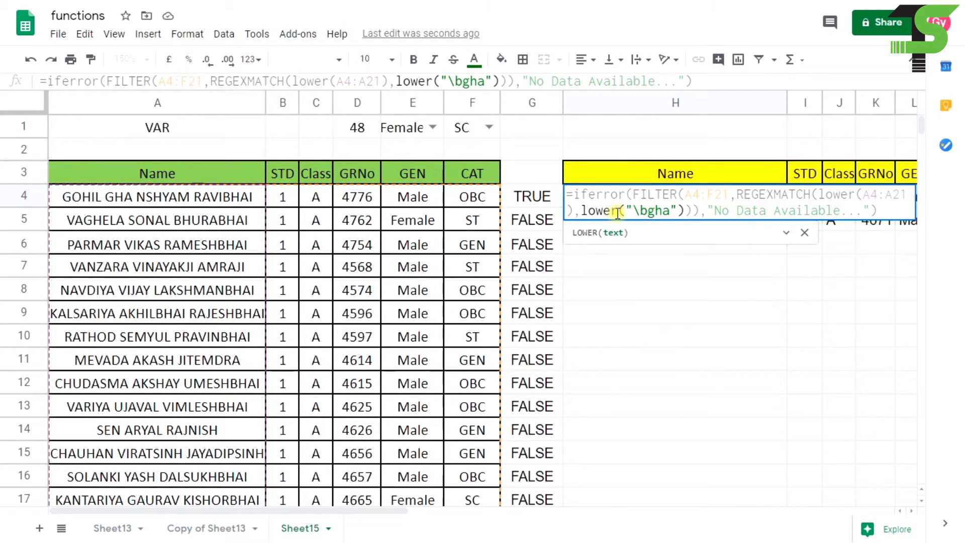
{"action": "type", "text": "\\b"}
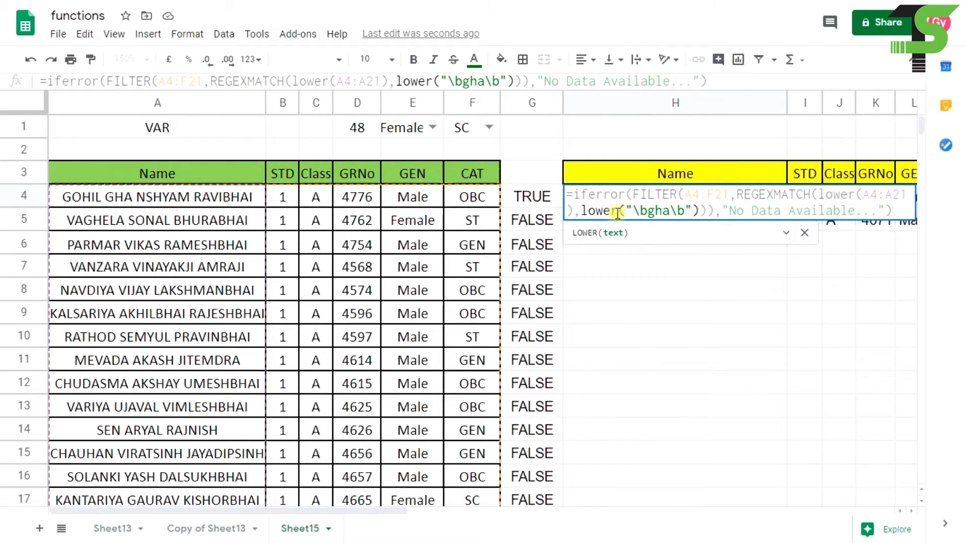
{"action": "key", "text": "Return"}
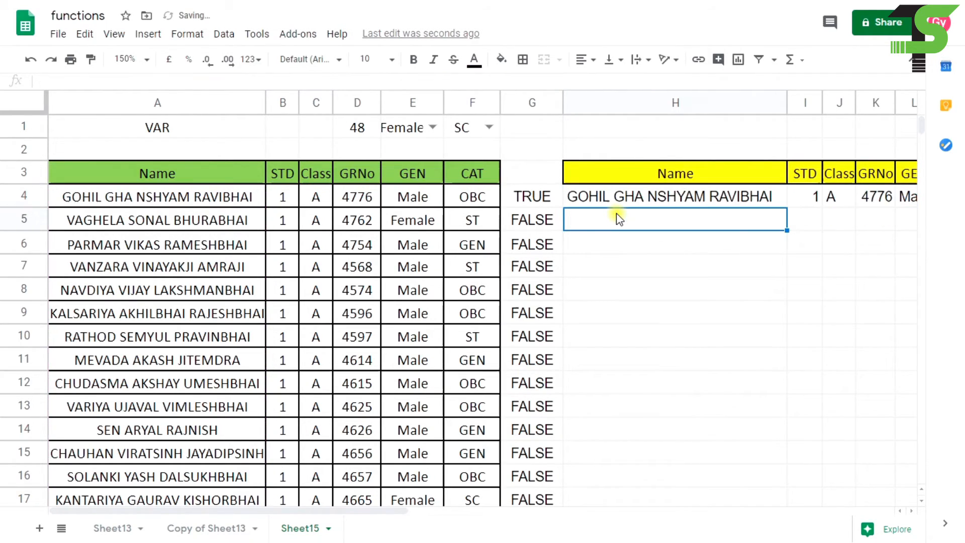
{"action": "left_click", "coordinate": [656, 199]}
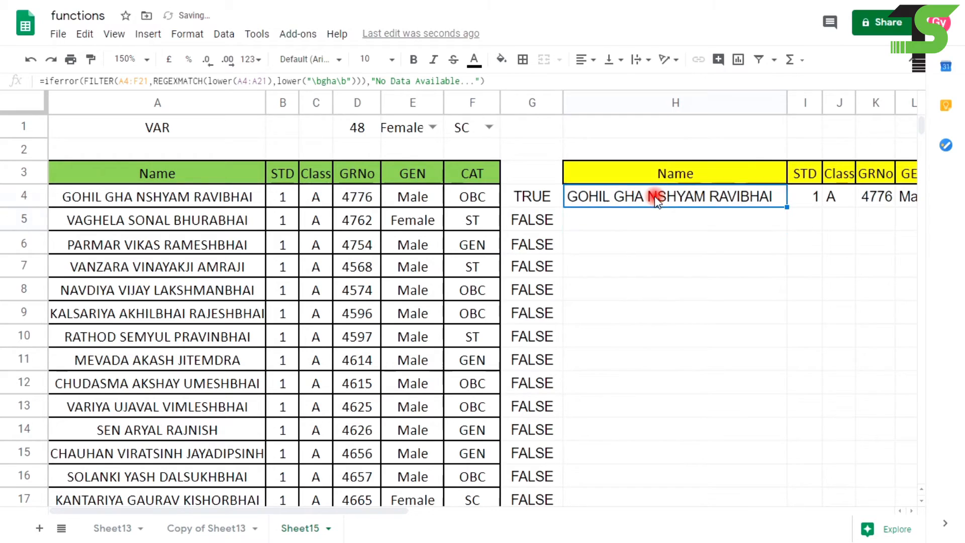
- Remove the space after GHA in the A4 student name to rejoin the word
{"action": "double_click", "coordinate": [141, 196]}
{"action": "left_click", "coordinate": [139, 196]}
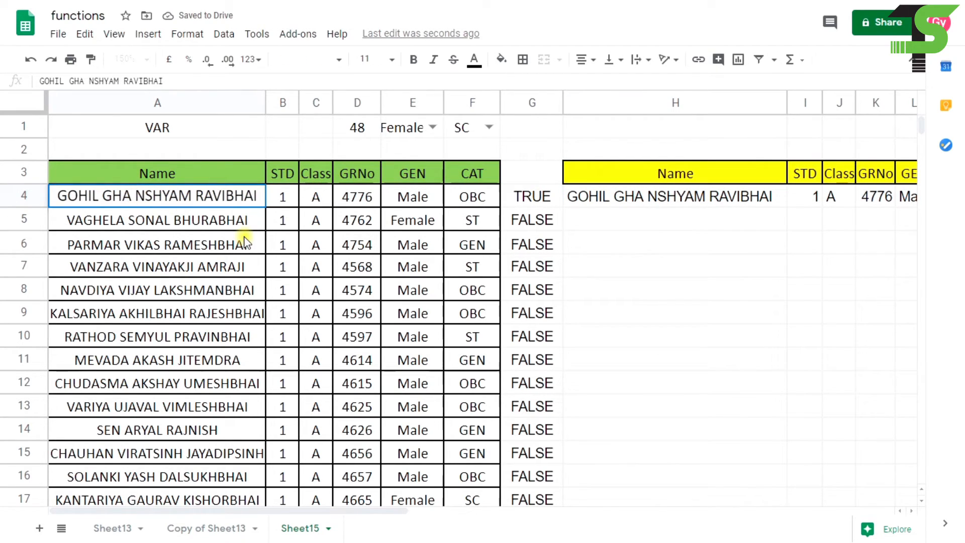
{"action": "key", "text": "BackSpace"}
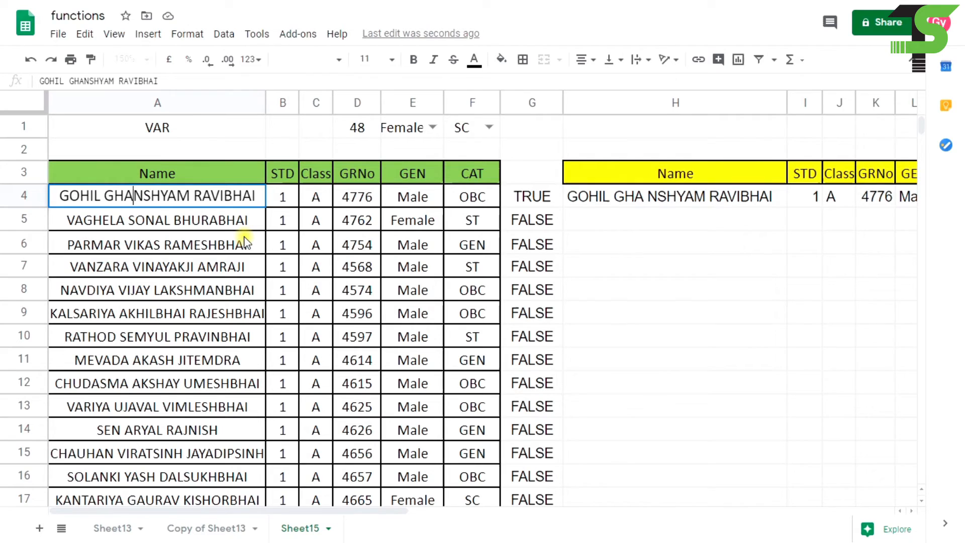
{"action": "key", "text": "Return"}
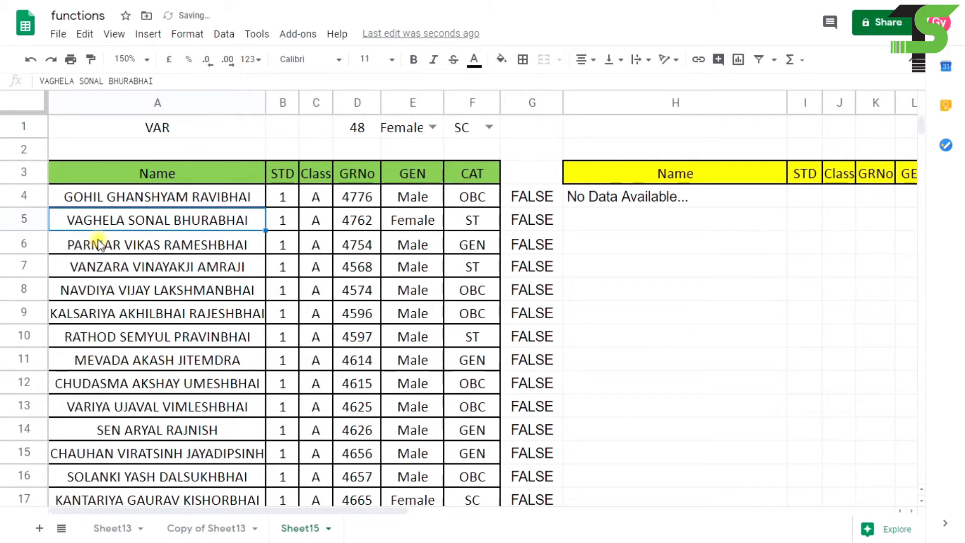
- Try adding gha as a separate word after the first word of the A5 student name, and undo the edit
{"action": "double_click", "coordinate": [126, 222]}
{"action": "left_click", "coordinate": [126, 219]}
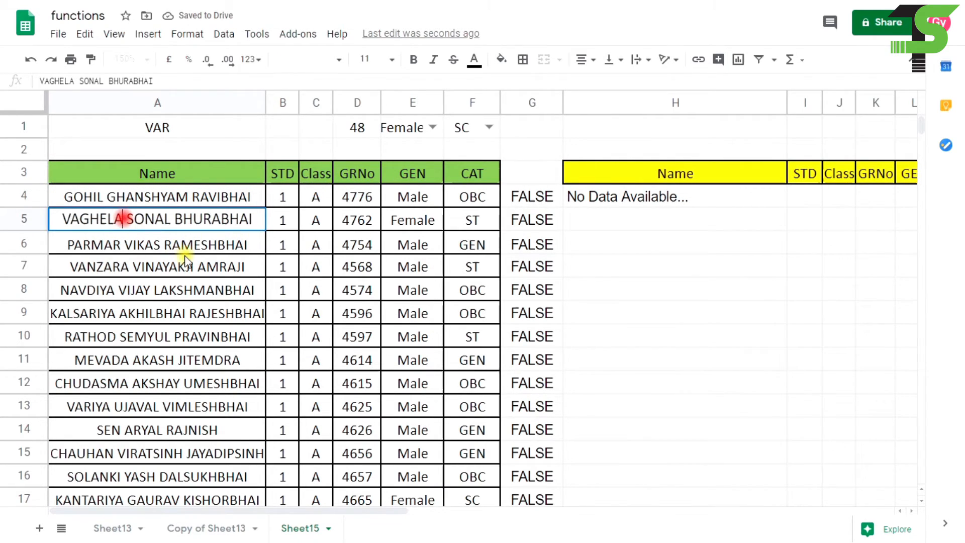
{"action": "type", "text": "gha"}
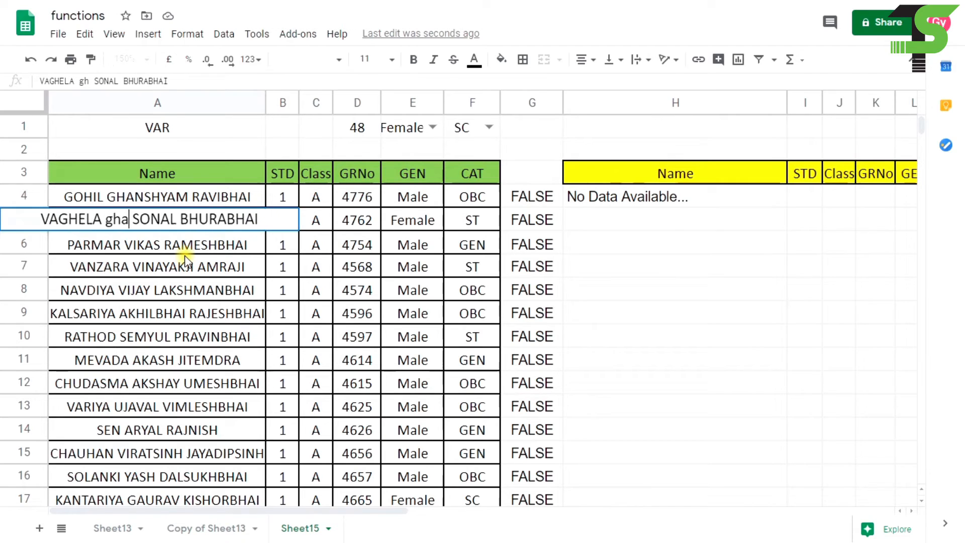
{"action": "key", "text": "Return"}
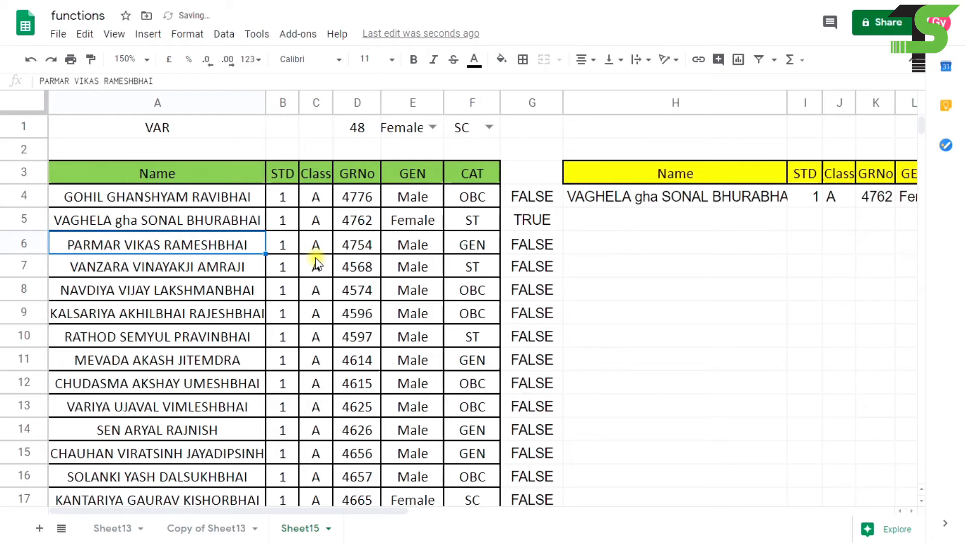
{"action": "key", "text": "ctrl+z"}
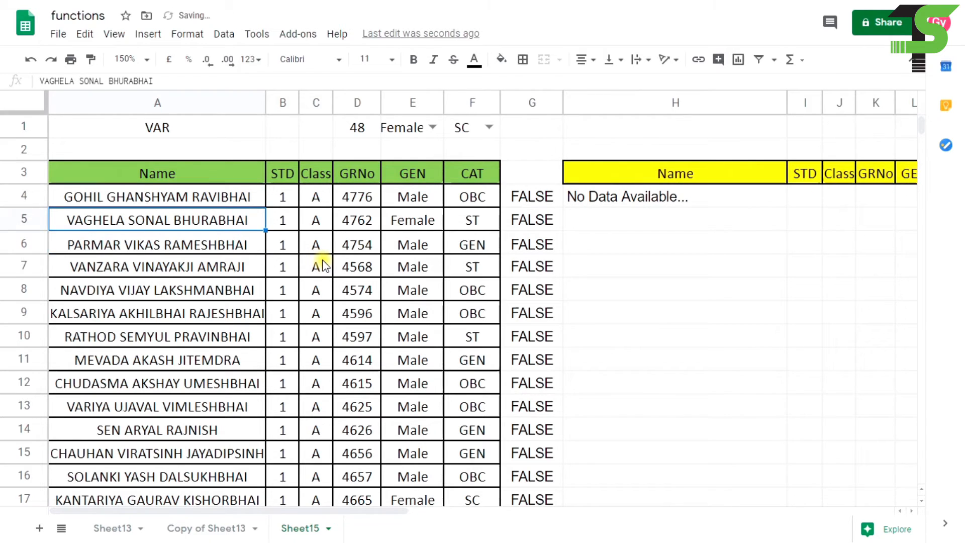
- Delete gha from the G4 formula's search text, leaving only the "\b\b" boundaries, and commit the formula
{"action": "left_click", "coordinate": [627, 196]}
{"action": "left_click", "coordinate": [523, 196]}
{"action": "double_click", "coordinate": [524, 196]}
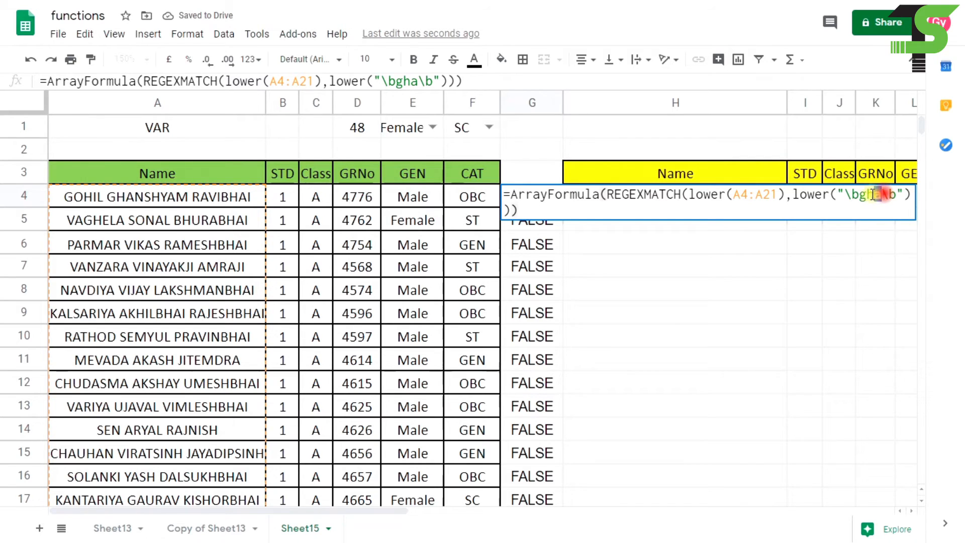
{"action": "left_click_drag", "start_coordinate": [881, 194], "coordinate": [859, 194]}
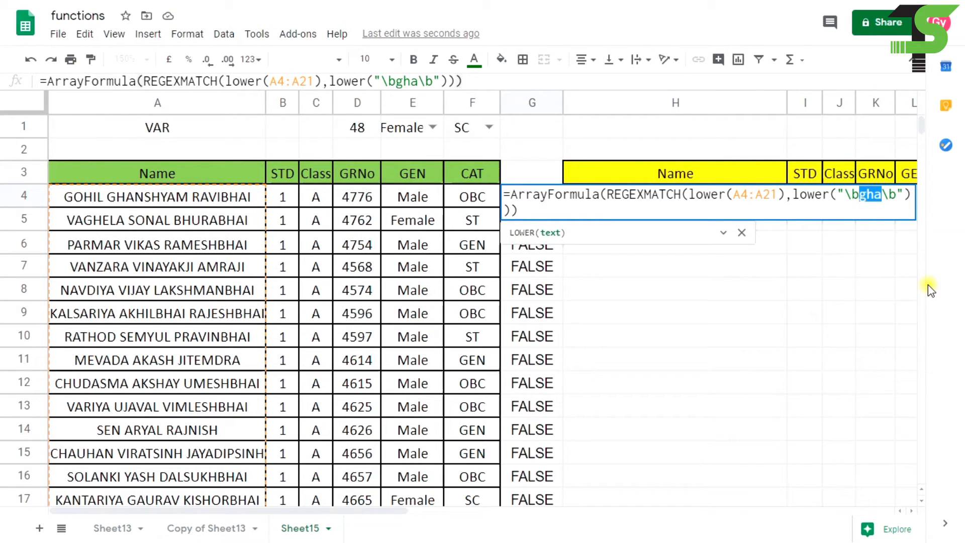
{"action": "key", "text": "BackSpace"}
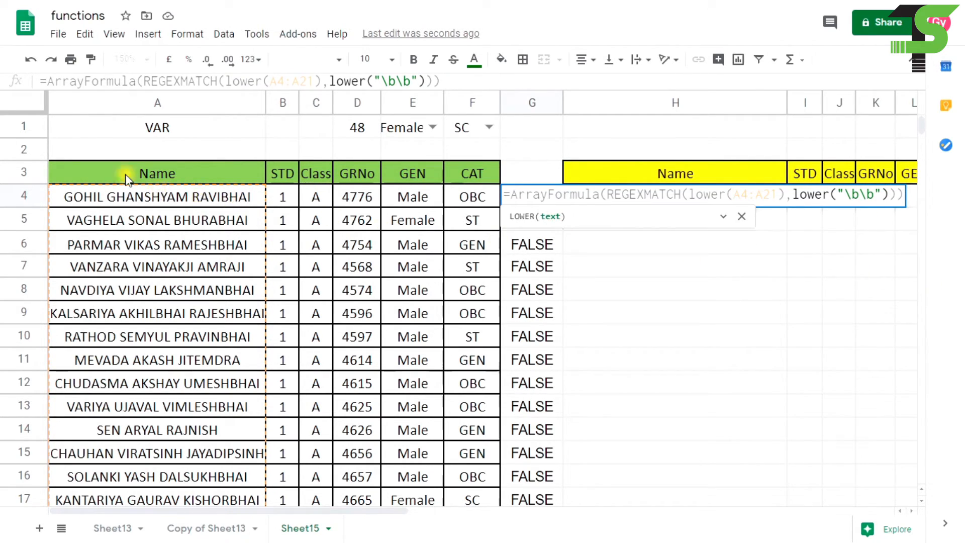
{"action": "left_click", "coordinate": [156, 132]}
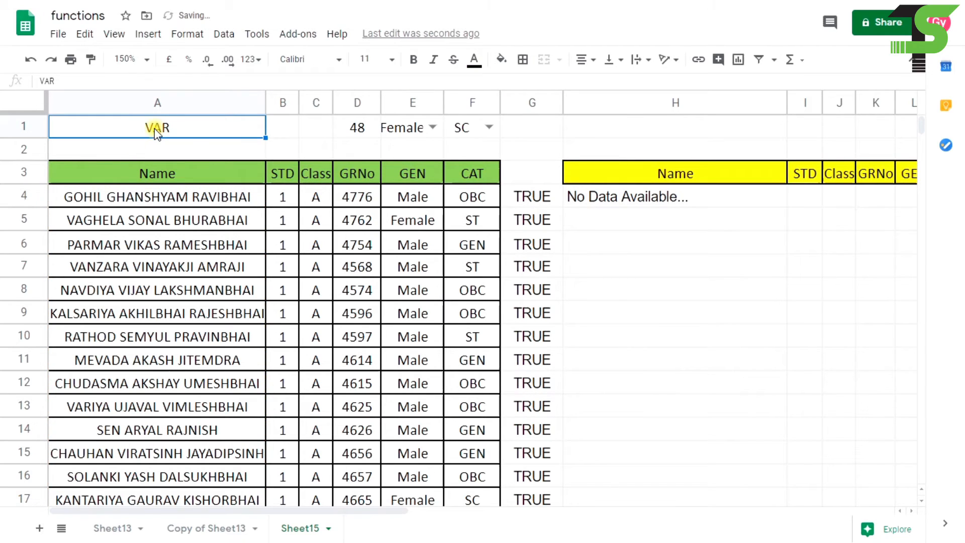
{"action": "left_click", "coordinate": [647, 197]}
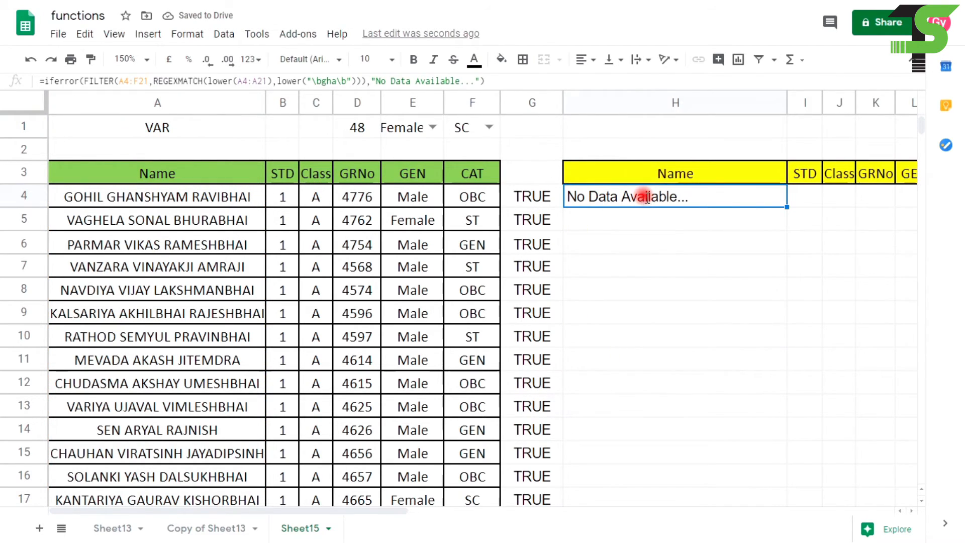
{"action": "double_click", "coordinate": [646, 197]}
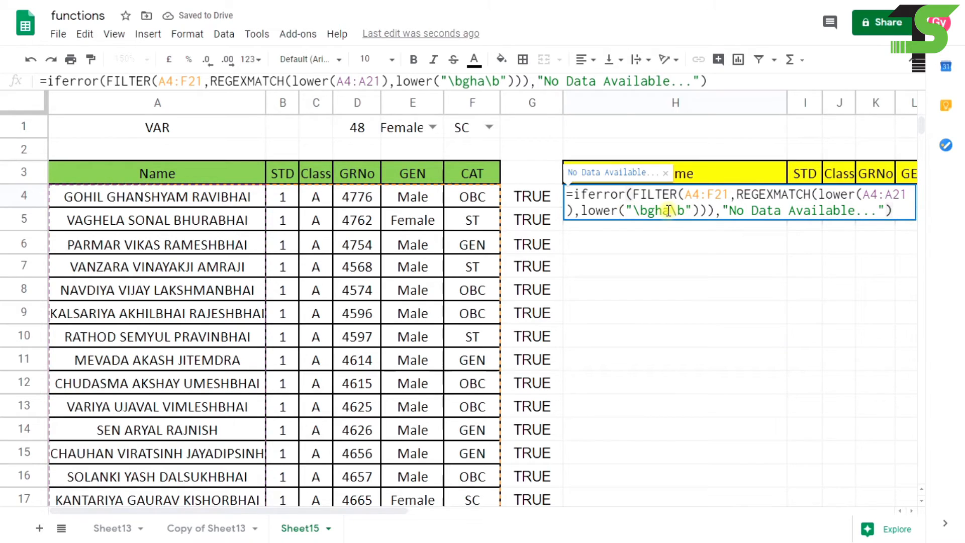
{"action": "left_click_drag", "start_coordinate": [660, 212], "coordinate": [648, 212]}
{"action": "key", "text": "BackSpace"}
{"action": "key", "text": "Return"}
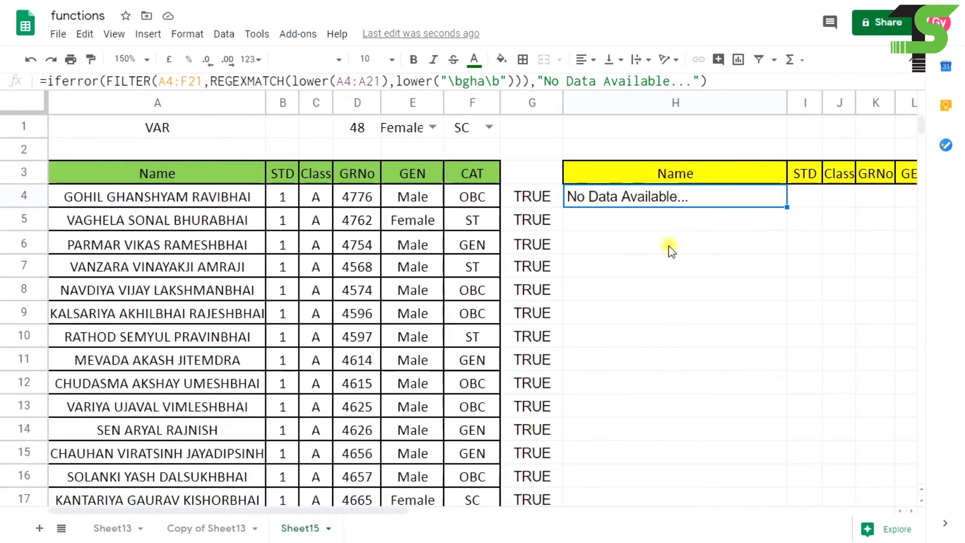
- Insert A1 between the two \b boundaries in the G4 formula's search text
{"action": "left_click", "coordinate": [528, 197]}
{"action": "double_click", "coordinate": [528, 197]}
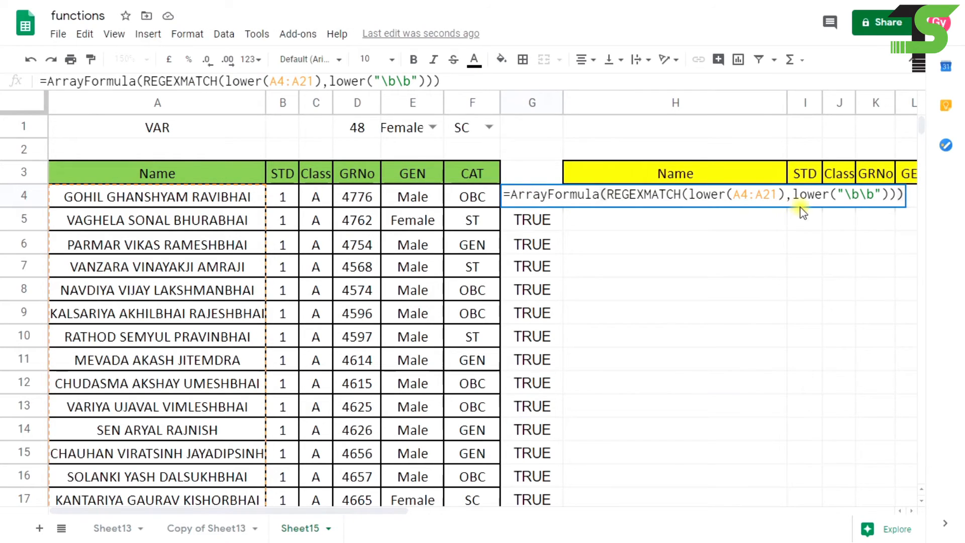
{"action": "left_click", "coordinate": [860, 193]}
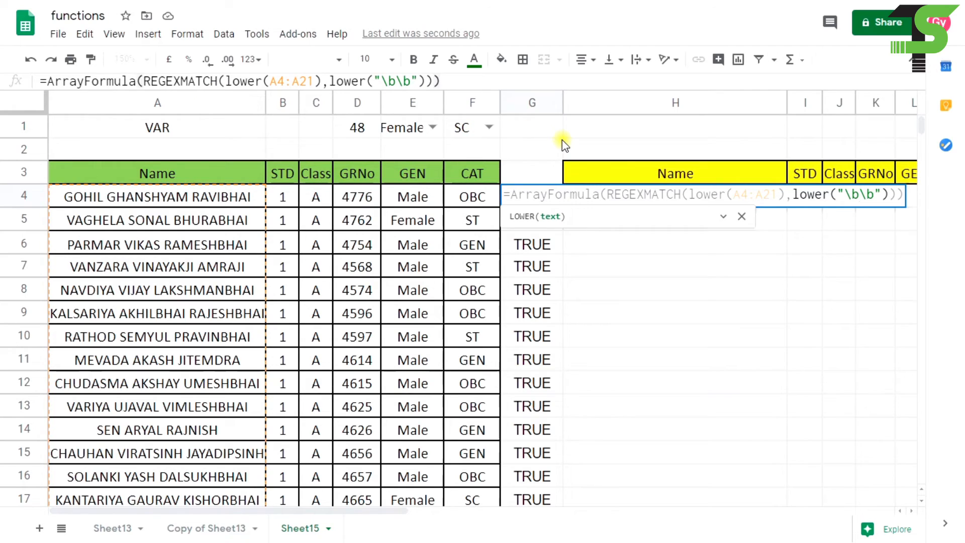
{"action": "type", "text": "A"}
{"action": "type", "text": "!"}
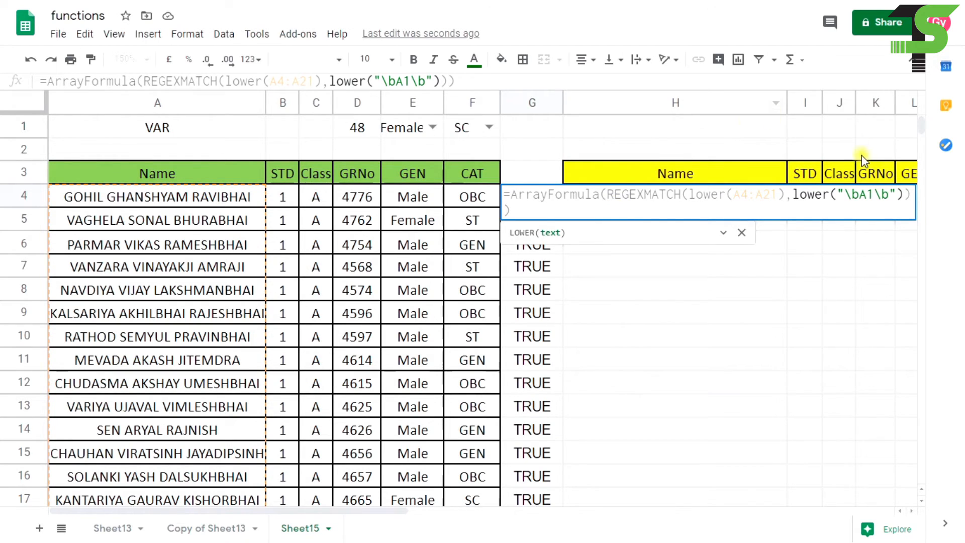
- Concatenate A1 with separately quoted boundaries in the G4 formula, making the search text "\b"&A1&"\b"
{"action": "left_click", "coordinate": [859, 195]}
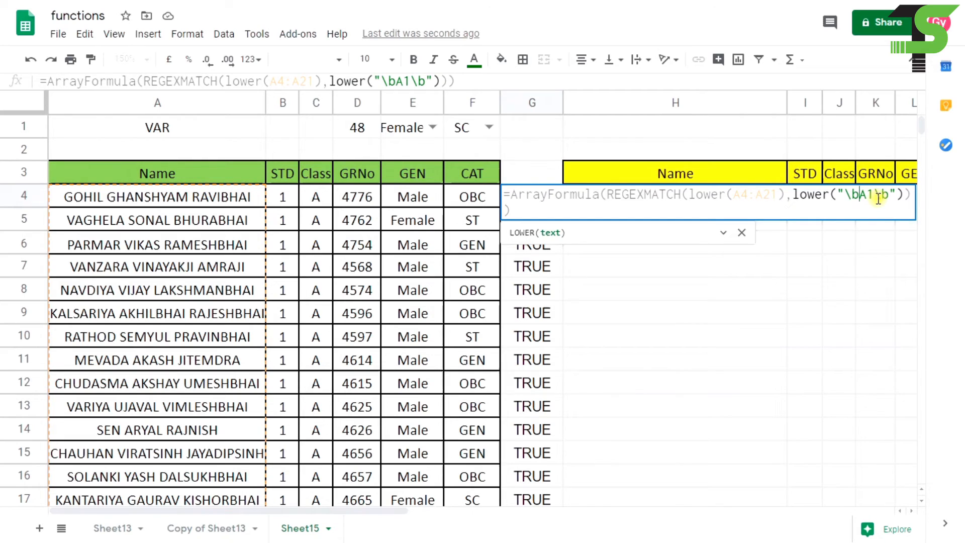
{"action": "type", "text": "&A1"}
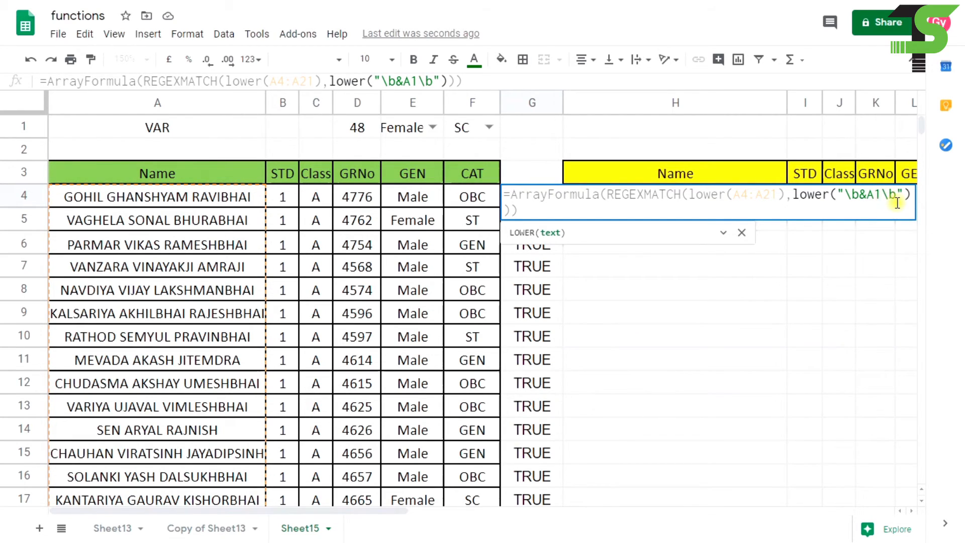
{"action": "type", "text": "&"}
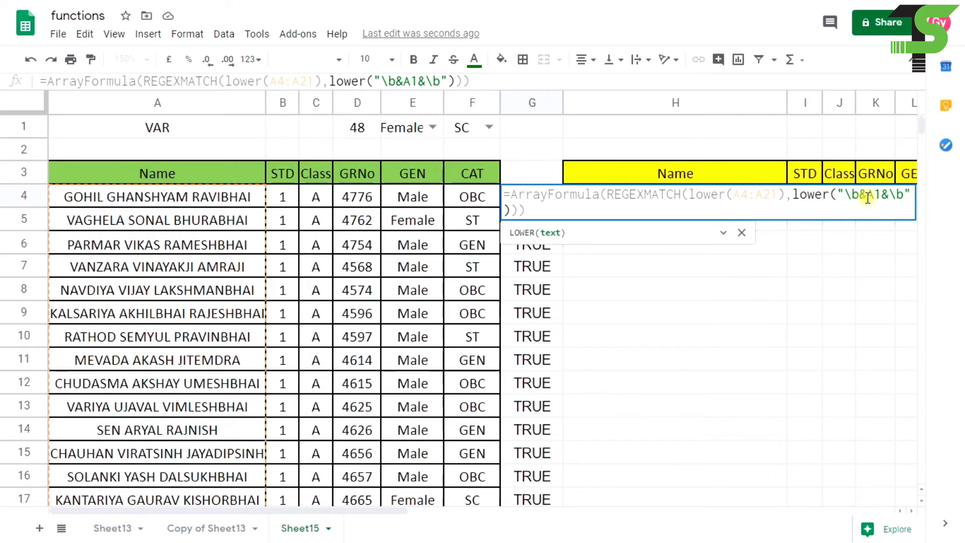
{"action": "type", "text": "\""}
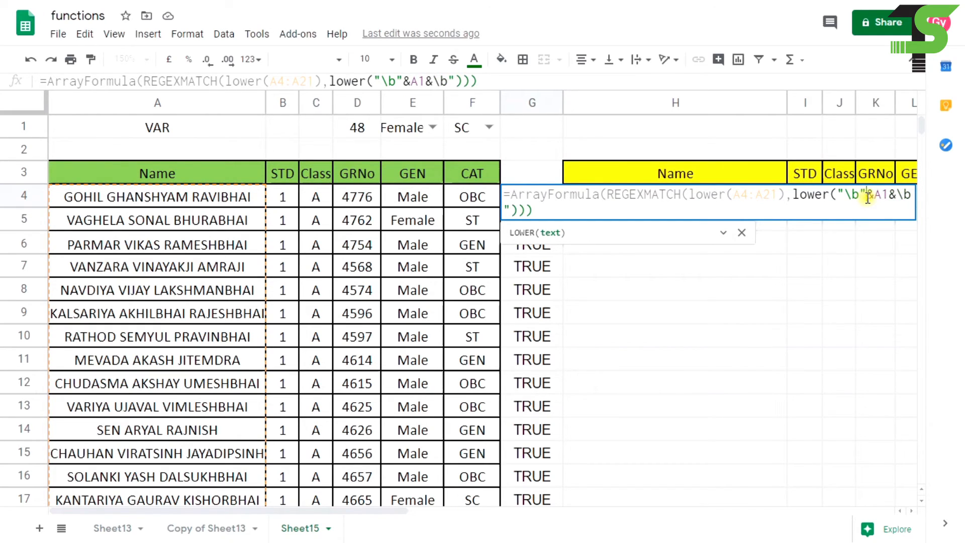
{"action": "left_click", "coordinate": [903, 194]}
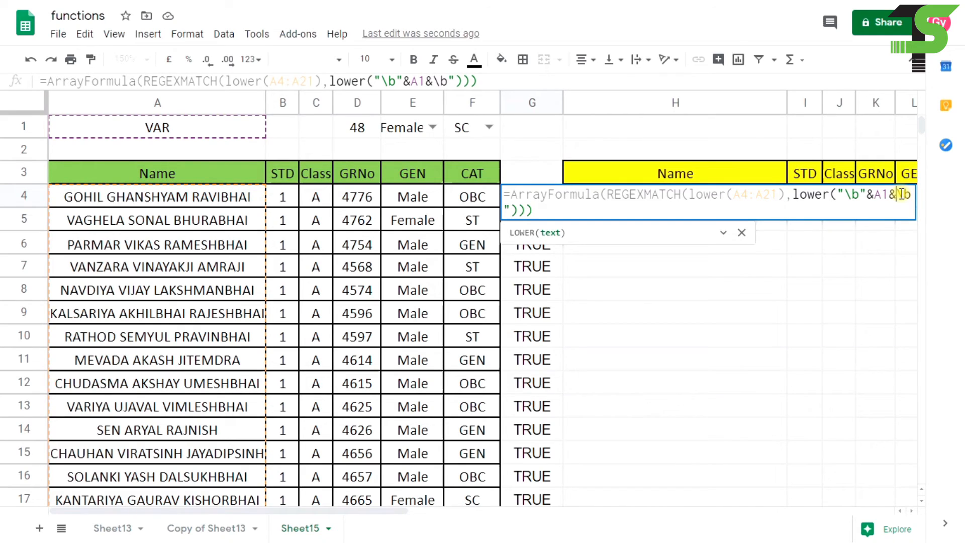
{"action": "type", "text": "\""}
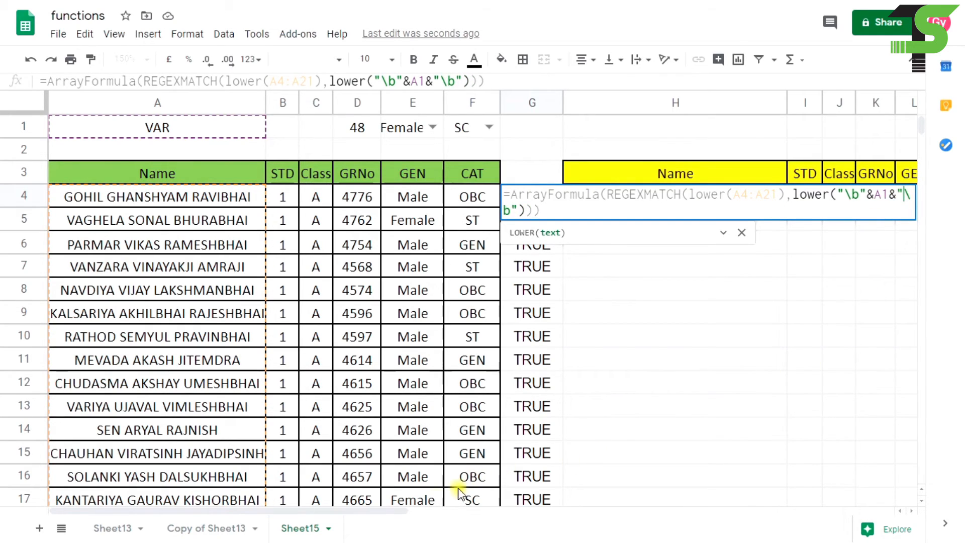
- Review the boundary strings and the A1 reference in the G4 formula, and commit the formula
{"action": "left_click_drag", "start_coordinate": [280, 511], "coordinate": [352, 511]}
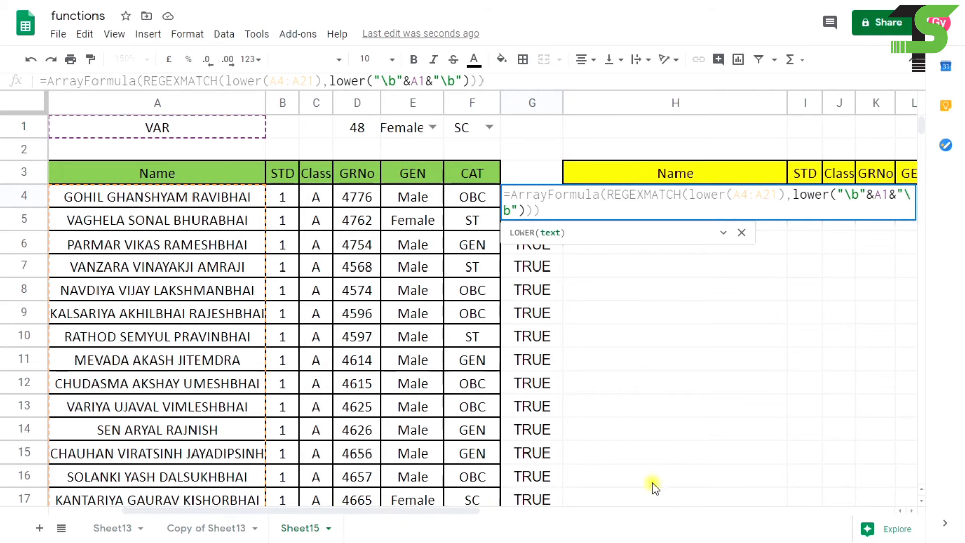
{"action": "left_click", "coordinate": [911, 512]}
{"action": "left_click", "coordinate": [899, 511]}
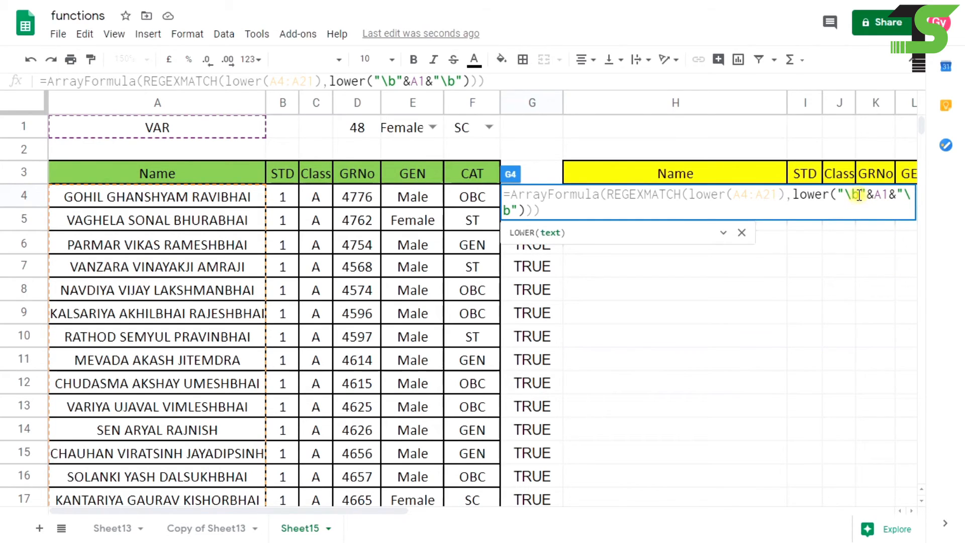
{"action": "key", "text": "Right"}
{"action": "key", "text": "Right"}
{"action": "key", "text": "Right"}
{"action": "key", "text": "Right"}
{"action": "key", "text": "Right"}
{"action": "key", "text": "Right"}
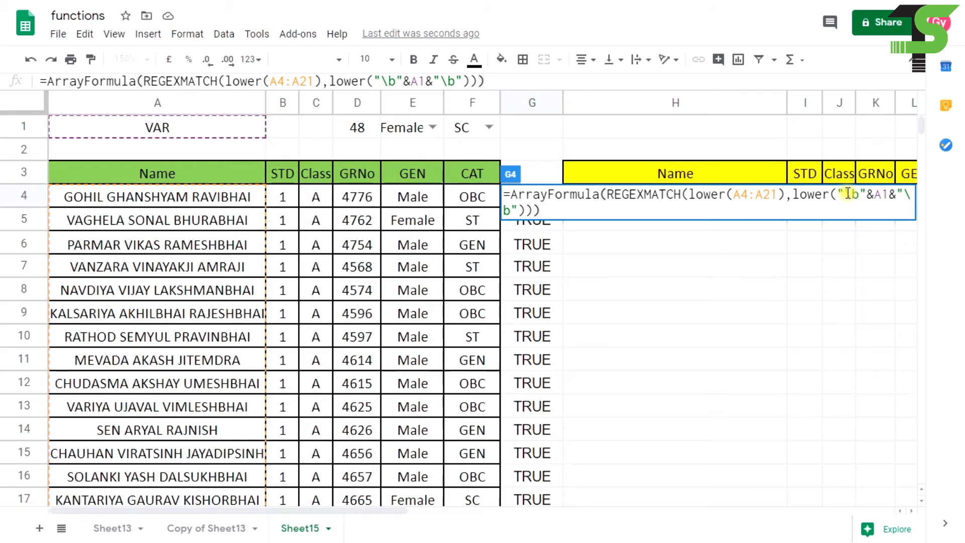
{"action": "left_click_drag", "start_coordinate": [857, 193], "coordinate": [864, 193]}
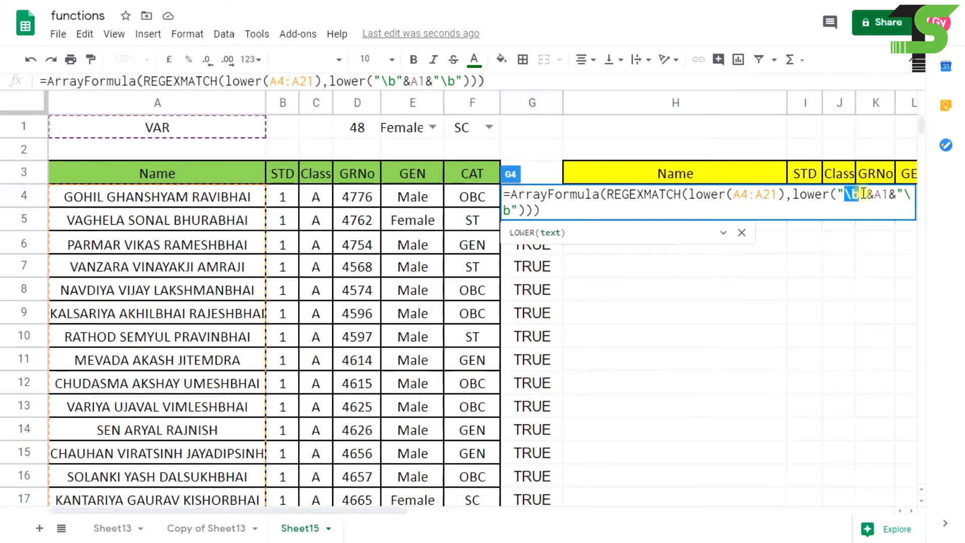
{"action": "left_click", "coordinate": [905, 194]}
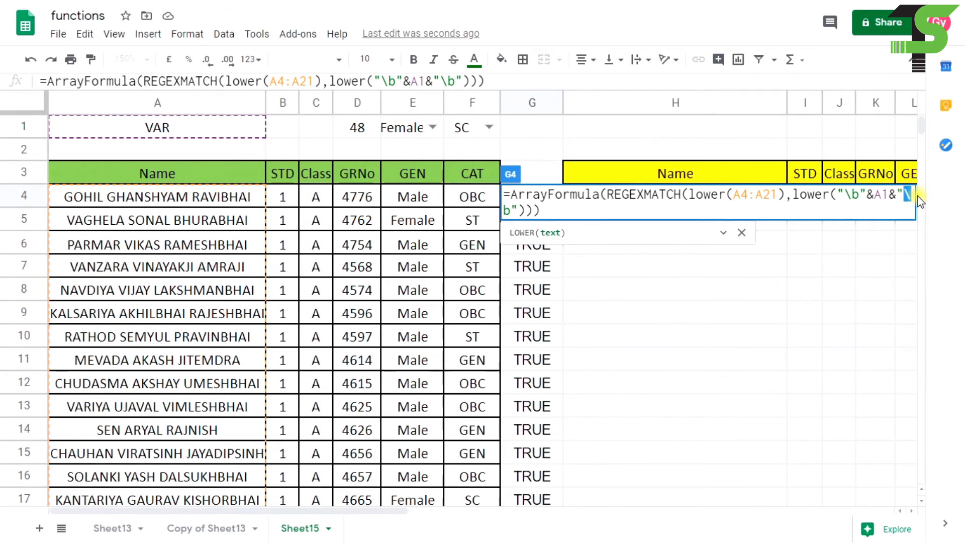
{"action": "double_click", "coordinate": [877, 195]}
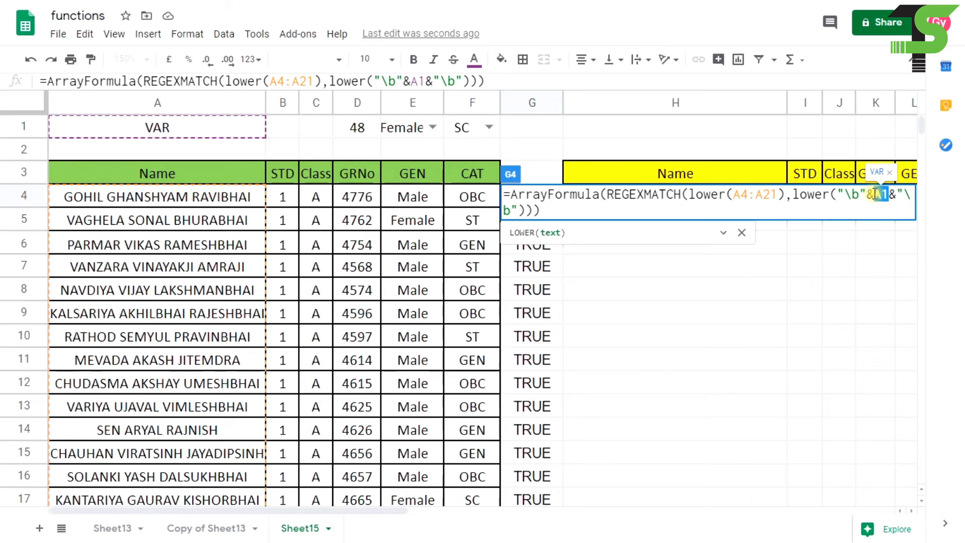
{"action": "left_click", "coordinate": [875, 194]}
{"action": "left_click", "coordinate": [893, 195]}
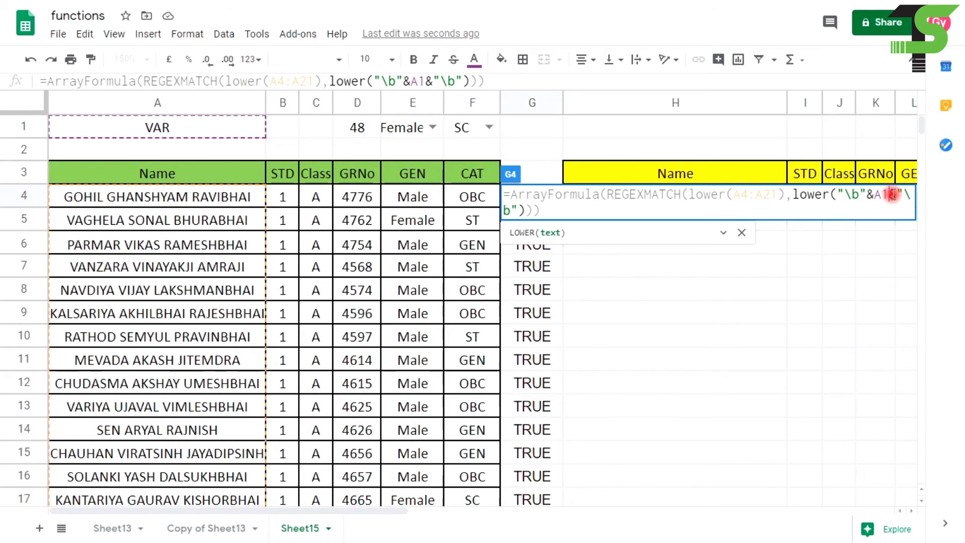
{"action": "key", "text": "Return"}
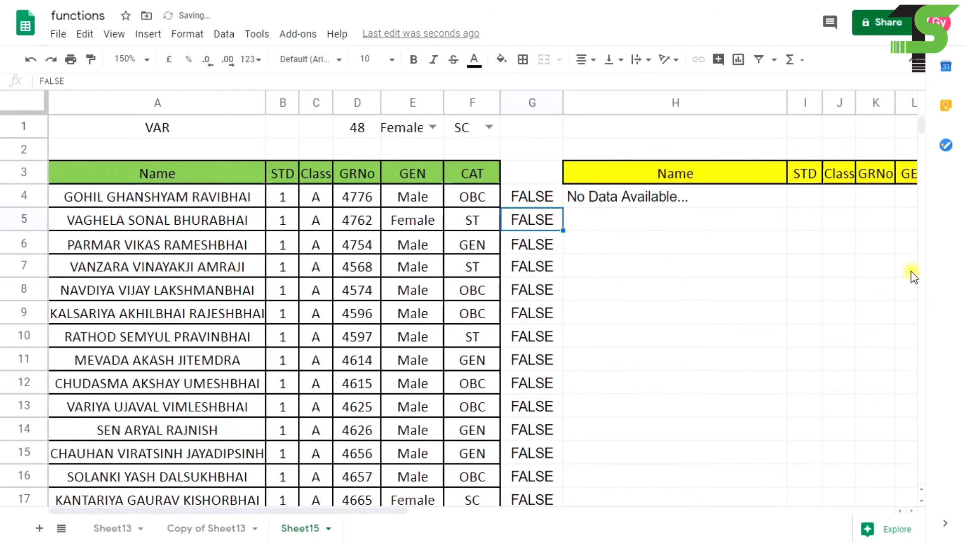
- Set the search text in A1 to gha and check the match result in G4
{"action": "left_click", "coordinate": [520, 197]}
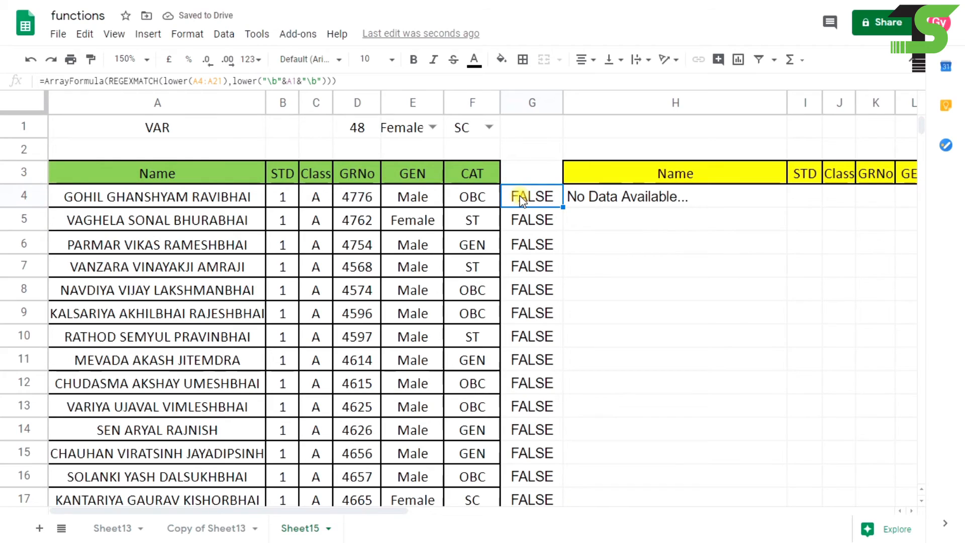
{"action": "left_click", "coordinate": [159, 132]}
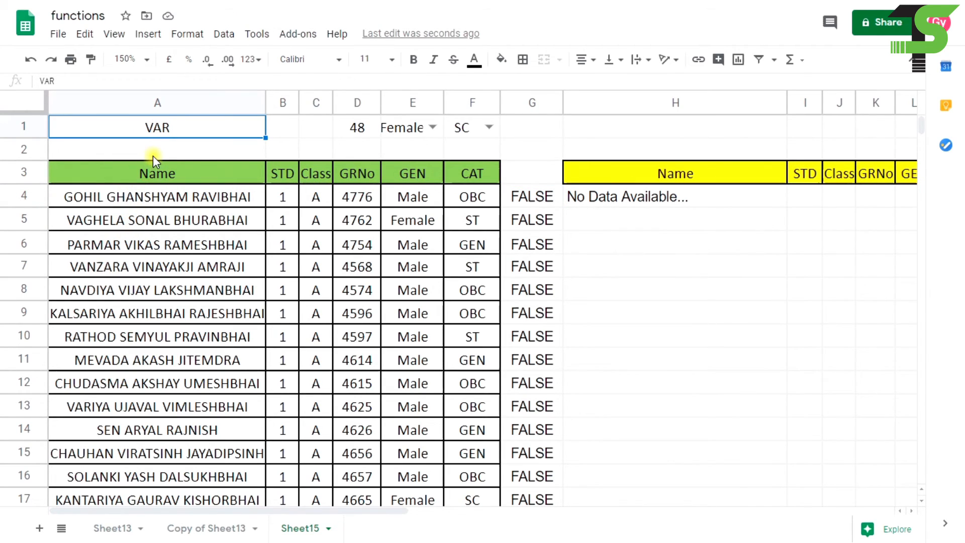
{"action": "type", "text": "gha"}
{"action": "key", "text": "Return"}
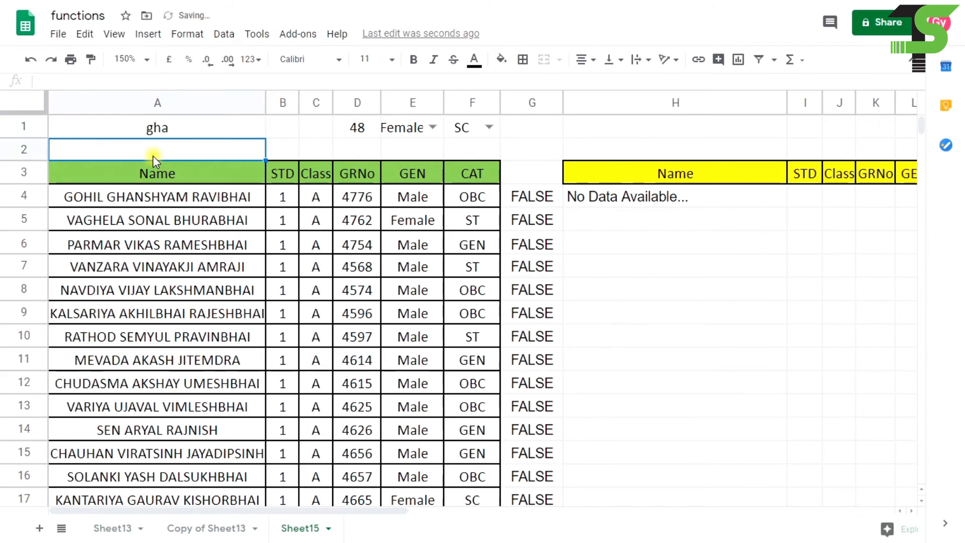
{"action": "left_click", "coordinate": [511, 196]}
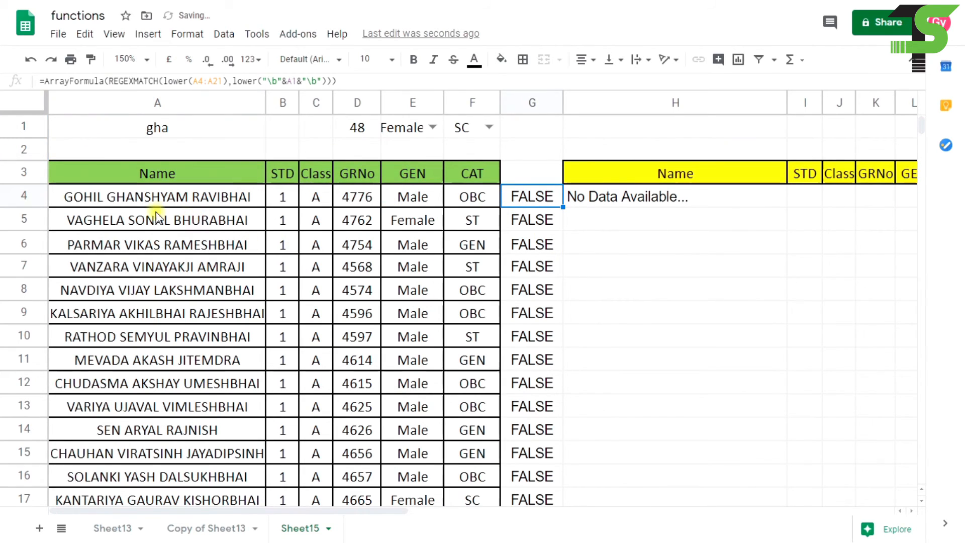
- Try adding a space after GHA in the A4 student name to make it a separate word, and undo the edit
{"action": "double_click", "coordinate": [135, 198]}
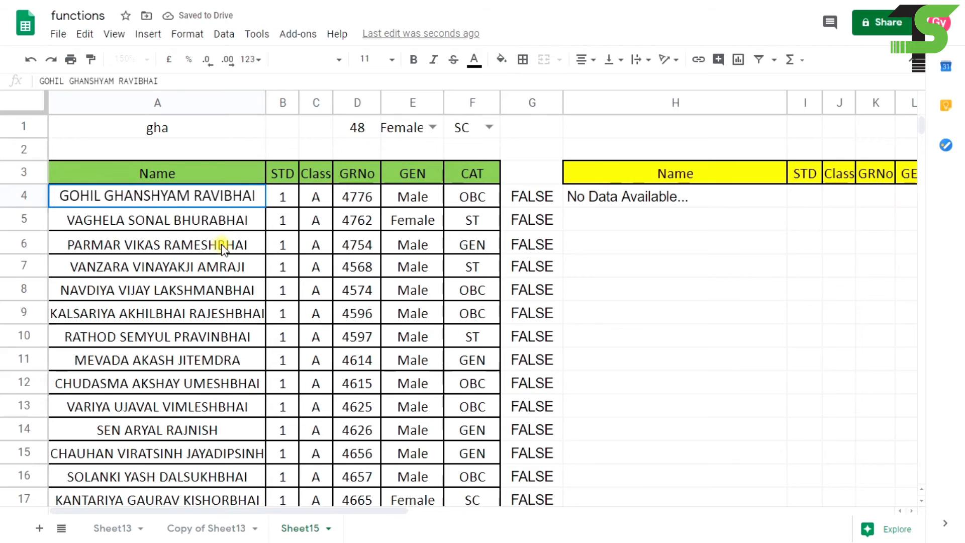
{"action": "key", "text": "Return"}
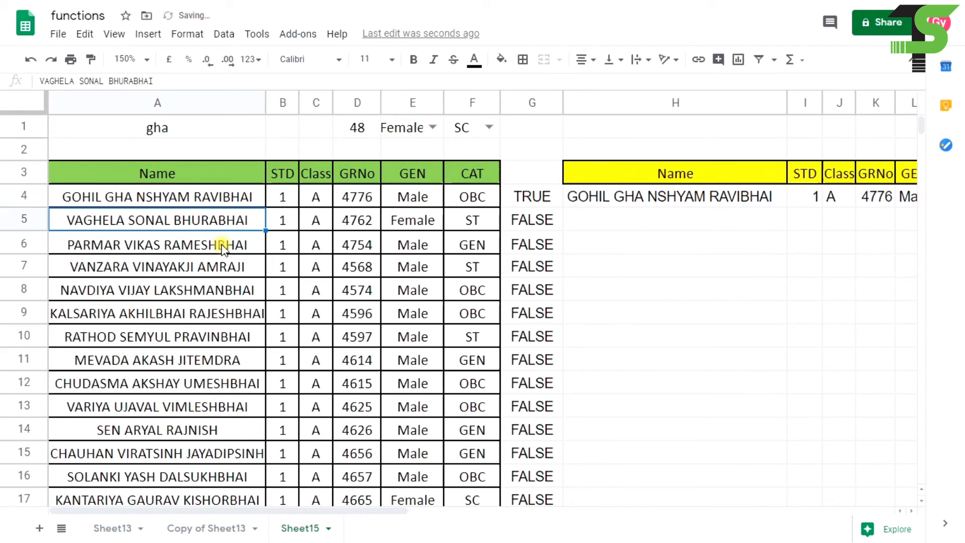
{"action": "key", "text": "ctrl+z"}
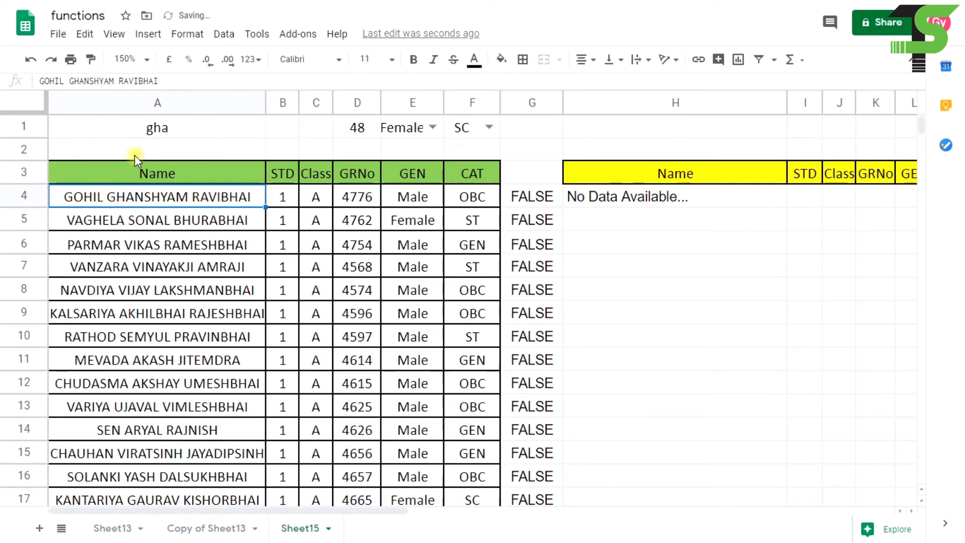
- Set the search text in A1 to the middle word of the A5 student name and check the match result in G5
{"action": "left_click", "coordinate": [153, 229]}
{"action": "left_click", "coordinate": [157, 128]}
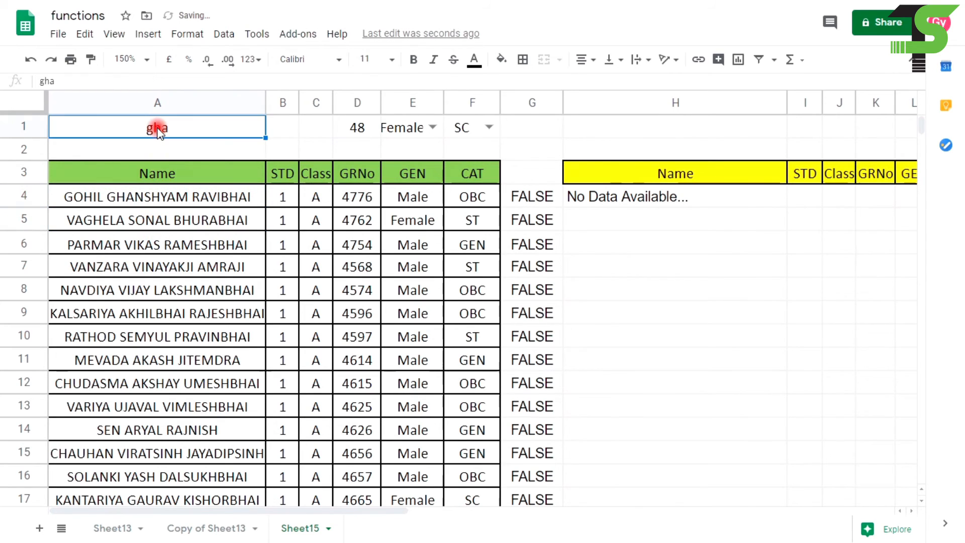
{"action": "type", "text": "sonal"}
{"action": "key", "text": "Return"}
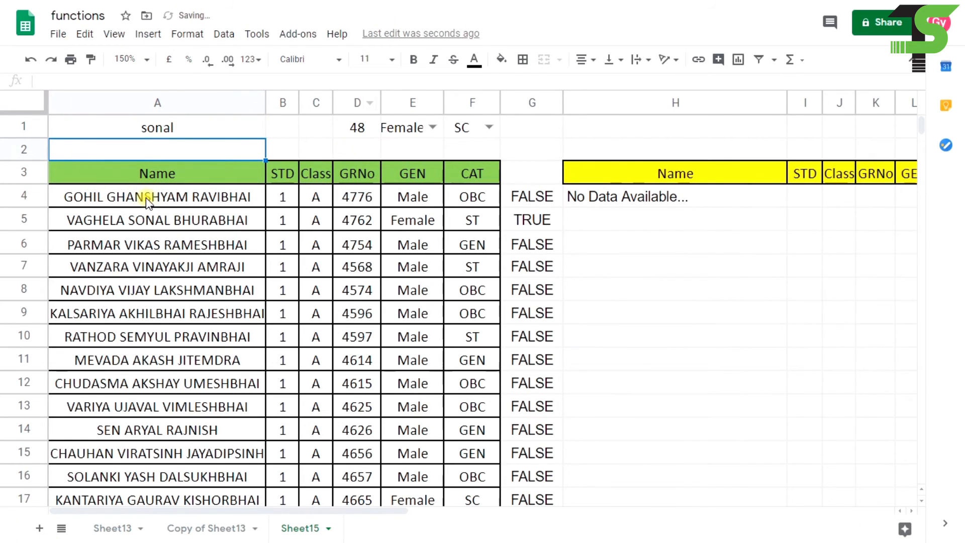
{"action": "left_click", "coordinate": [150, 219]}
{"action": "left_click", "coordinate": [538, 219]}
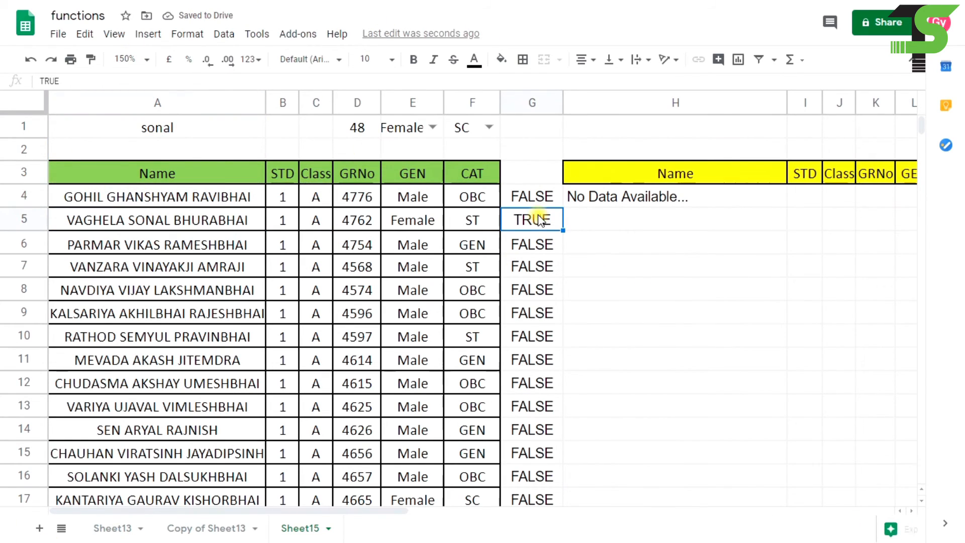
- Copy the REGEXMATCH expression out of the G4 array formula, leaving that formula as it is
{"action": "left_click", "coordinate": [542, 201]}
{"action": "double_click", "coordinate": [541, 201]}
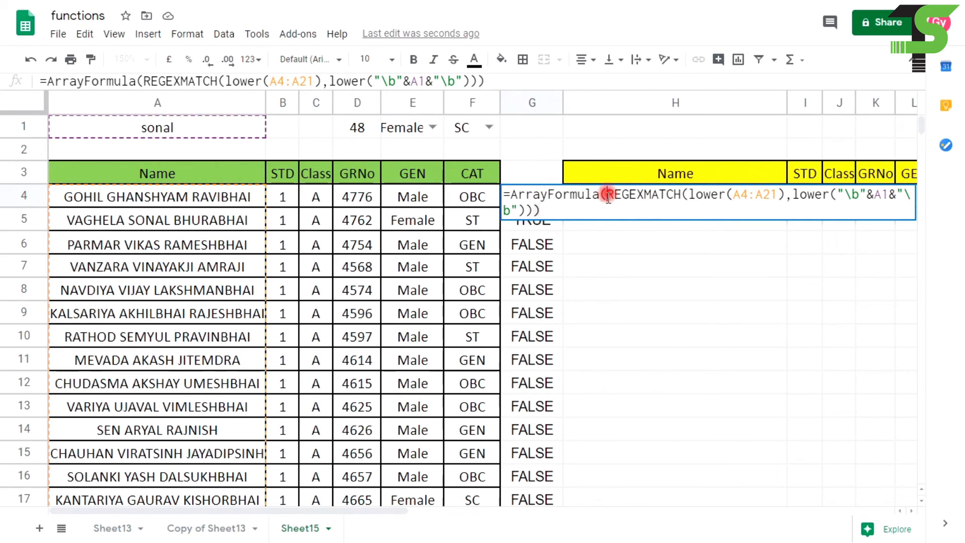
{"action": "left_click_drag", "start_coordinate": [609, 194], "coordinate": [536, 211]}
{"action": "key", "text": "ctrl+c"}
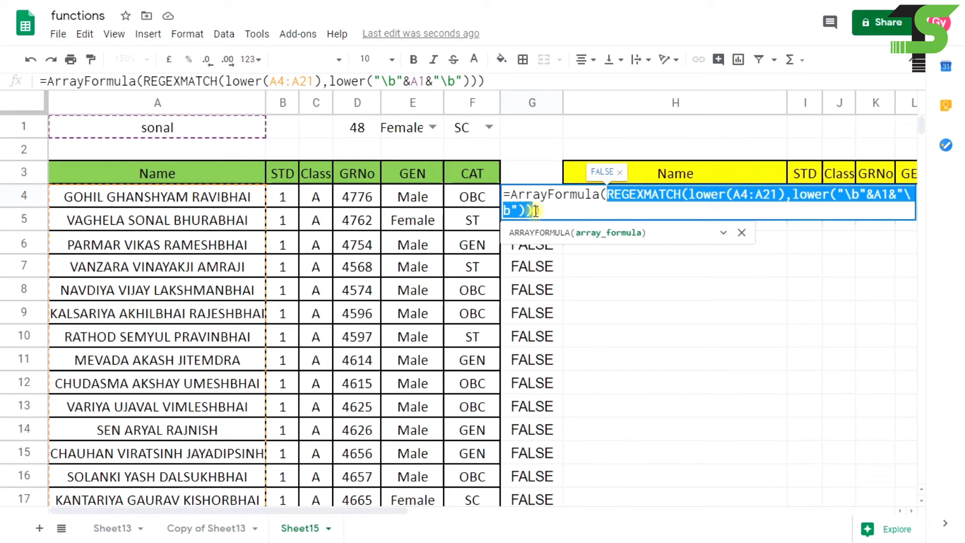
{"action": "key", "text": "Return"}
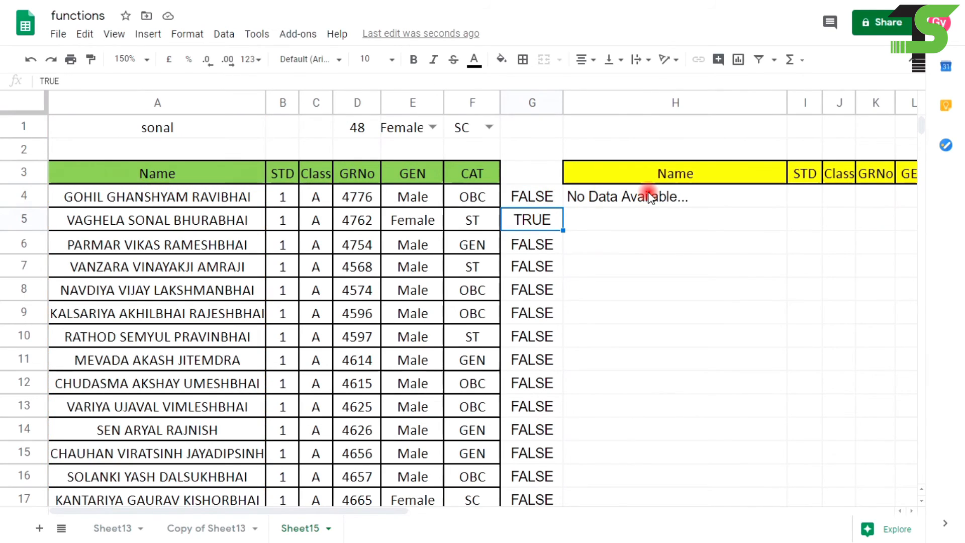
- Replace the REGEXMATCH condition in the H4 FILTER formula with the copied expression using "\b"&A1&"\b", and commit it
{"action": "left_click", "coordinate": [644, 195]}
{"action": "double_click", "coordinate": [645, 195]}
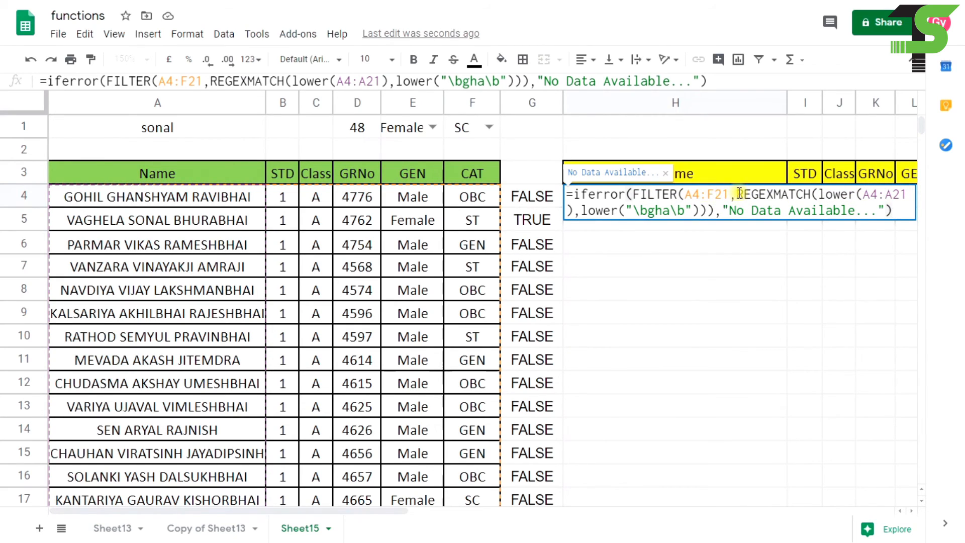
{"action": "left_click_drag", "start_coordinate": [742, 194], "coordinate": [709, 212]}
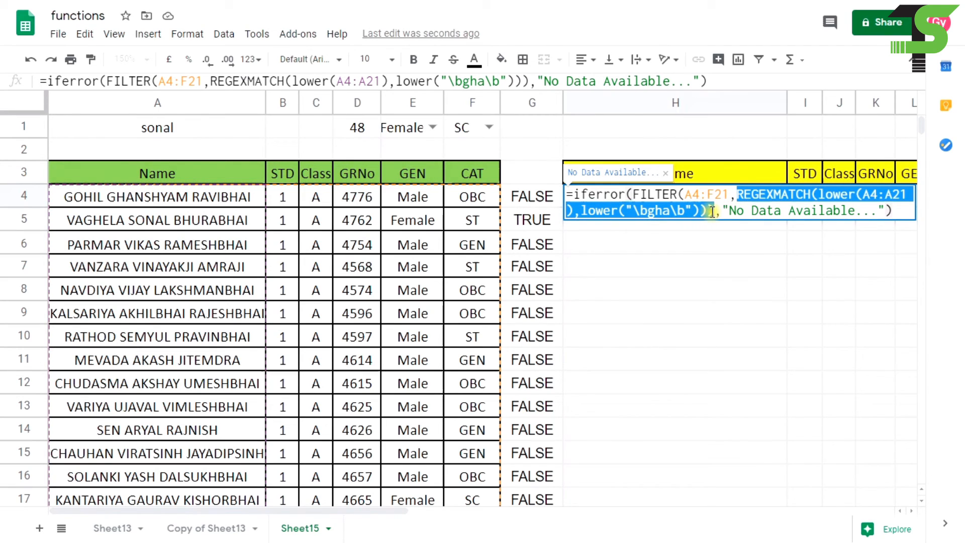
{"action": "key", "text": "BackSpace"}
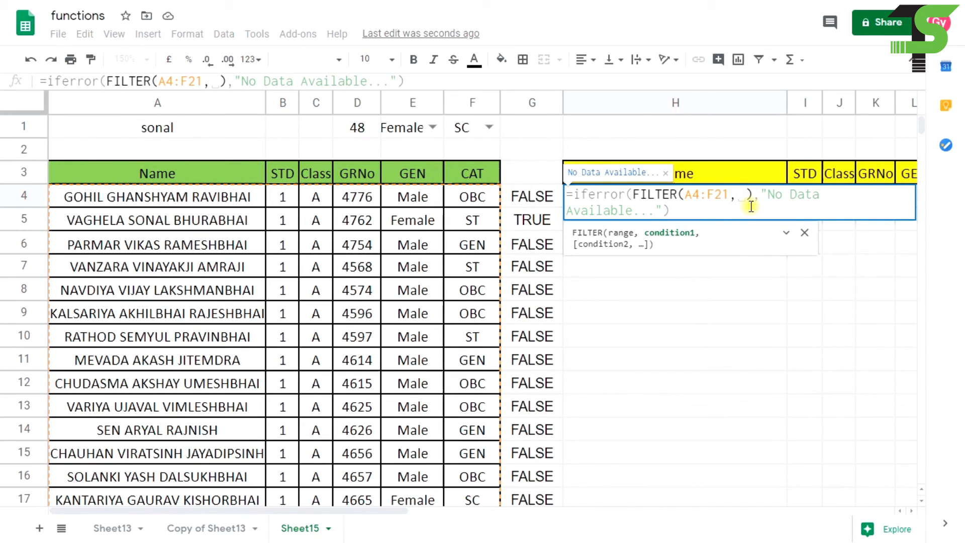
{"action": "key", "text": "ctrl+v"}
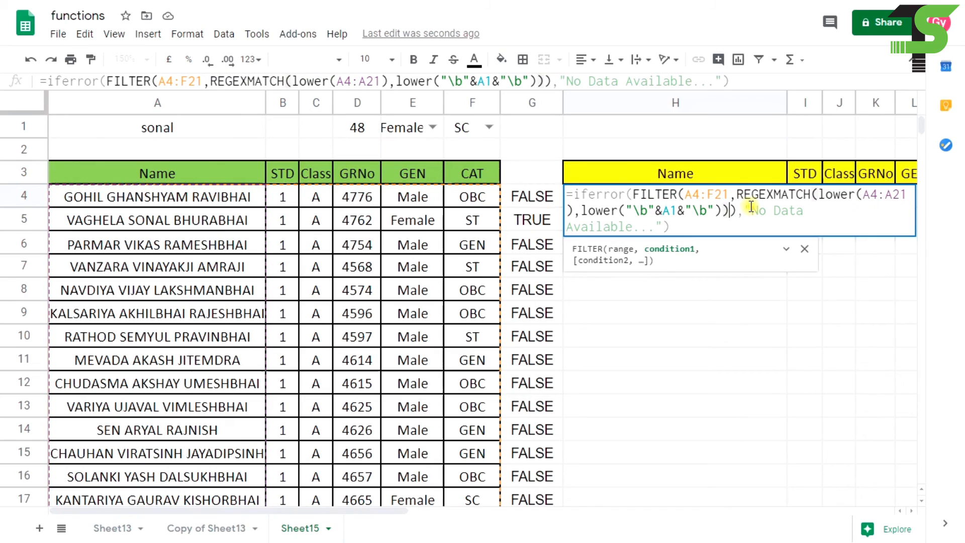
{"action": "key", "text": "Return"}
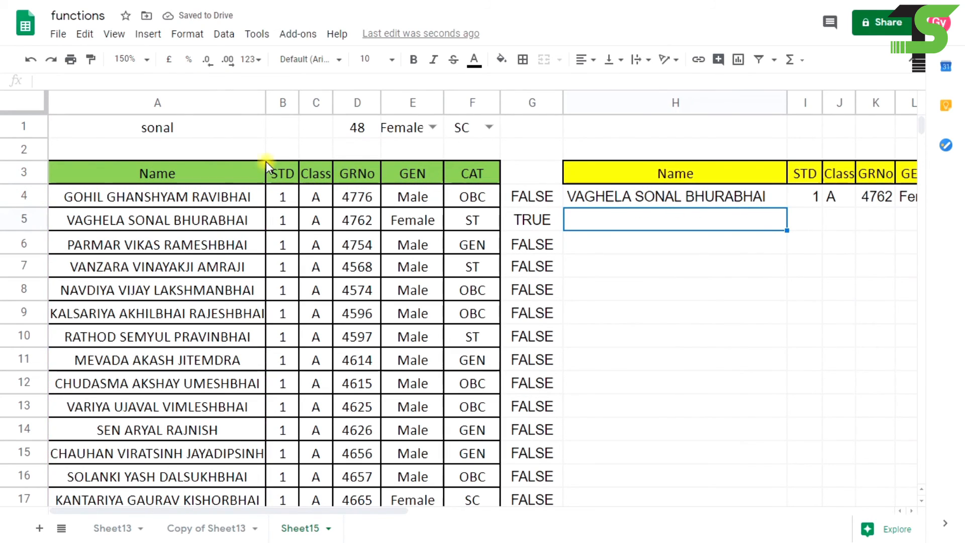
- Set the search text in A1 to "vi" to test whether the H4 FILTER formula ignores partial words
{"action": "left_click", "coordinate": [176, 126]}
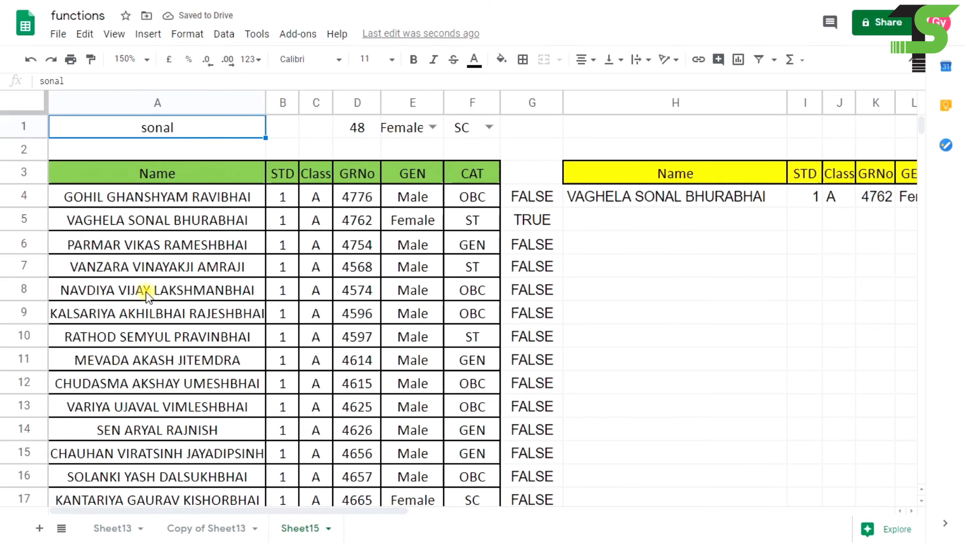
{"action": "type", "text": "vi"}
{"action": "key", "text": "Return"}
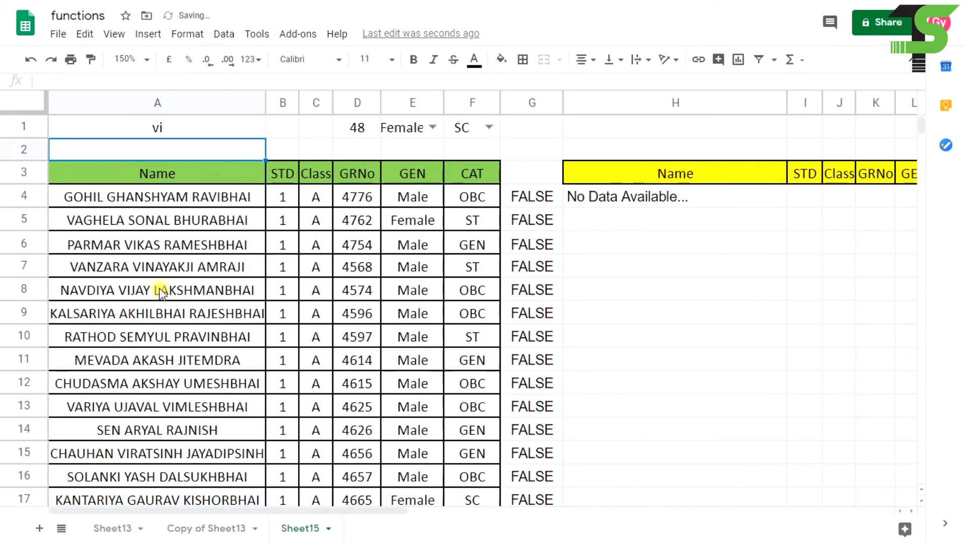
- Try adding a space after VI in the A8 student name to make it a separate word, and undo the edit
{"action": "double_click", "coordinate": [132, 290]}
{"action": "left_click", "coordinate": [130, 290]}
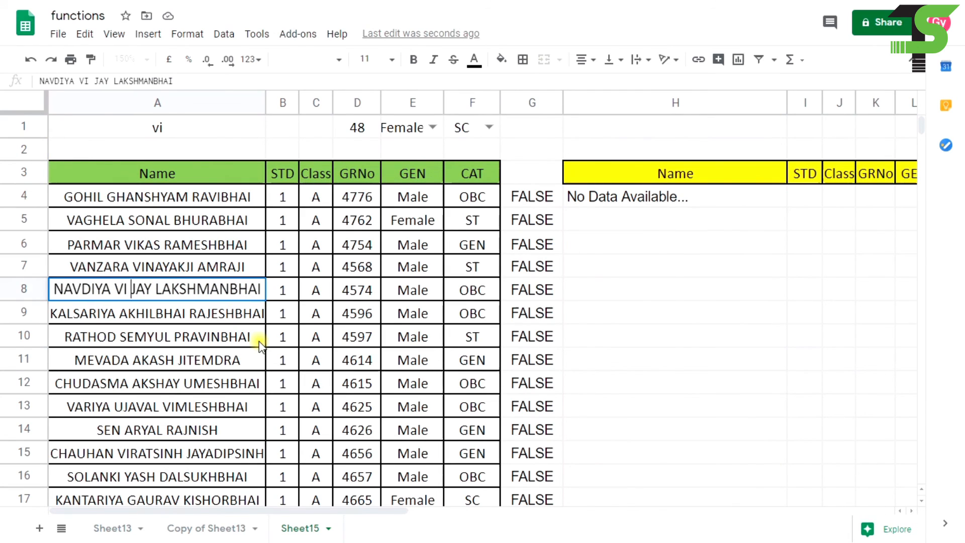
{"action": "key", "text": "Return"}
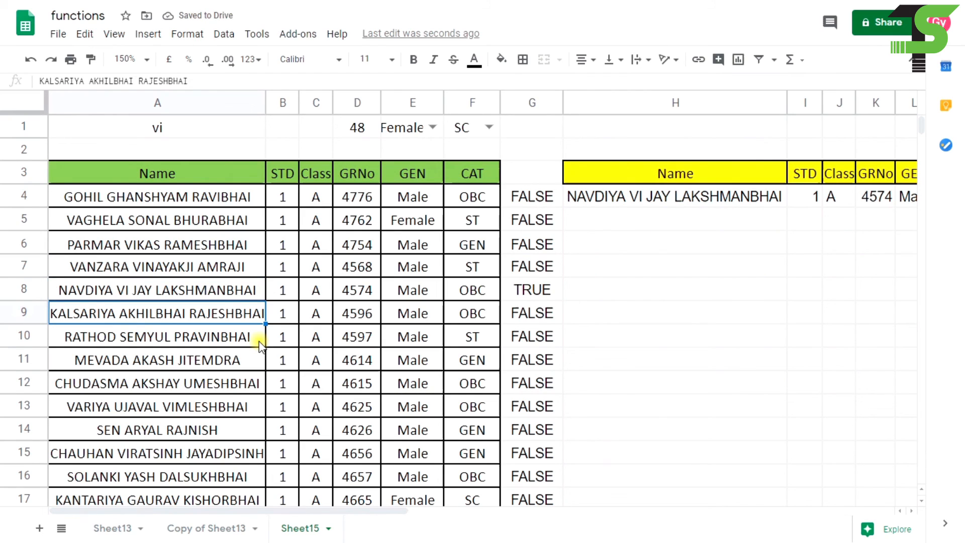
{"action": "key", "text": "ctrl+z"}
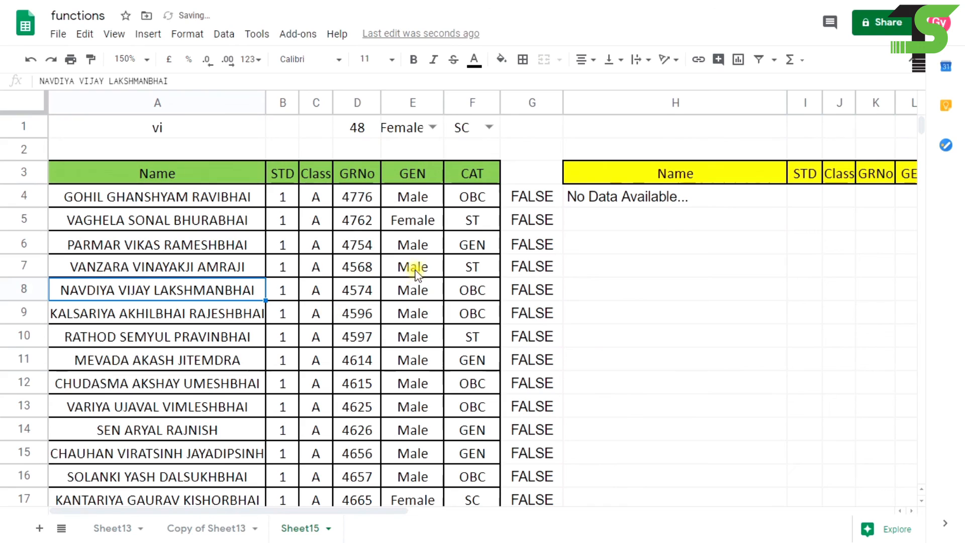
- Test the filter with the middle word of the A8 student name in A1, followed by the middle word of the A6 name
{"action": "double_click", "coordinate": [176, 123]}
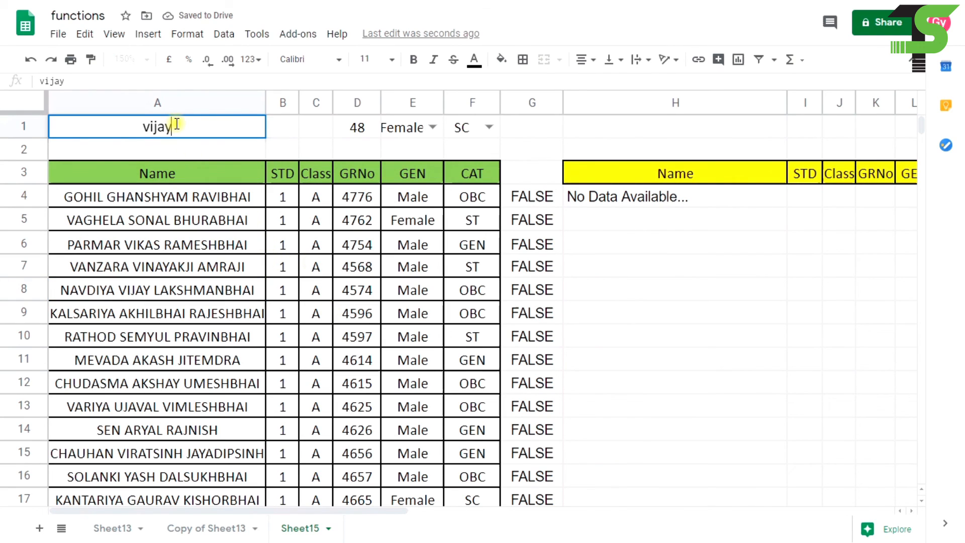
{"action": "key", "text": "Return"}
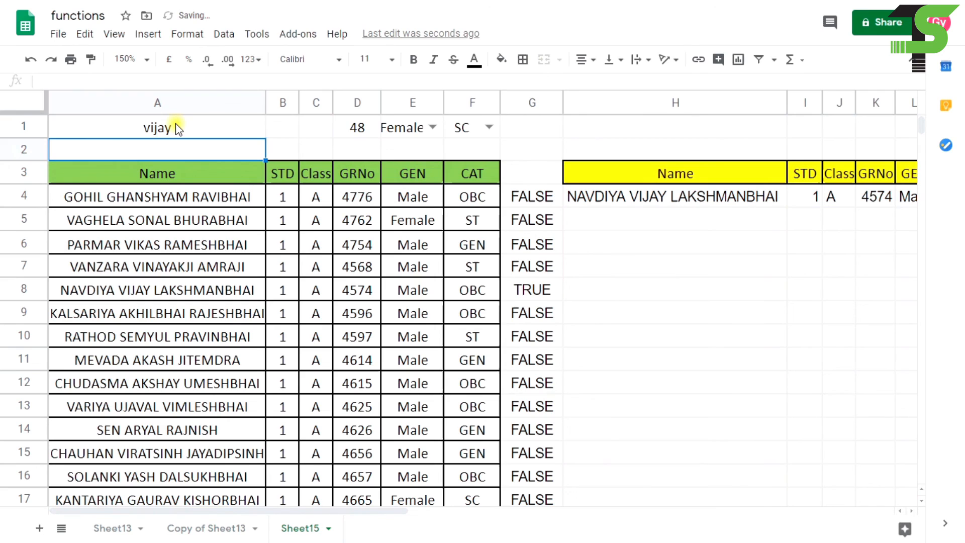
{"action": "left_click", "coordinate": [176, 123]}
{"action": "type", "text": "vikas"}
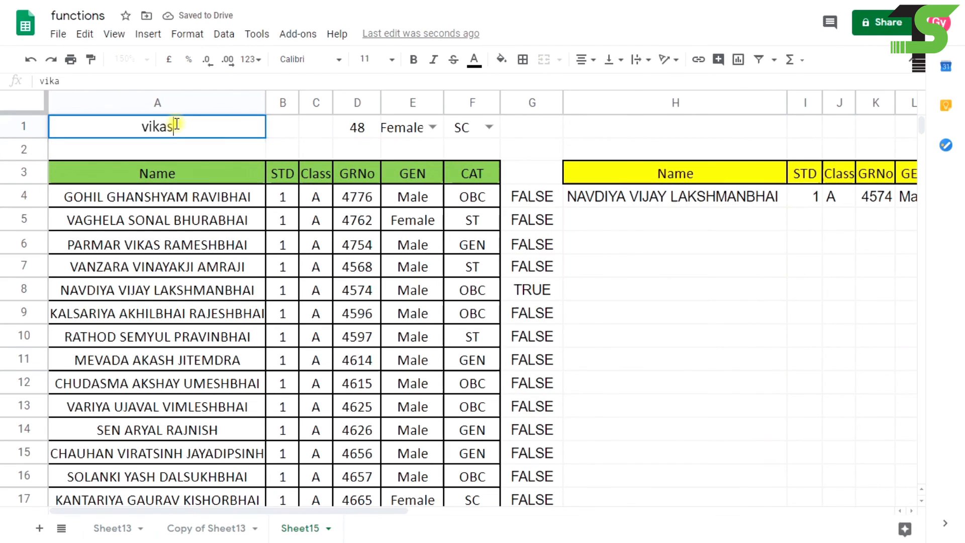
{"action": "key", "text": "Return"}
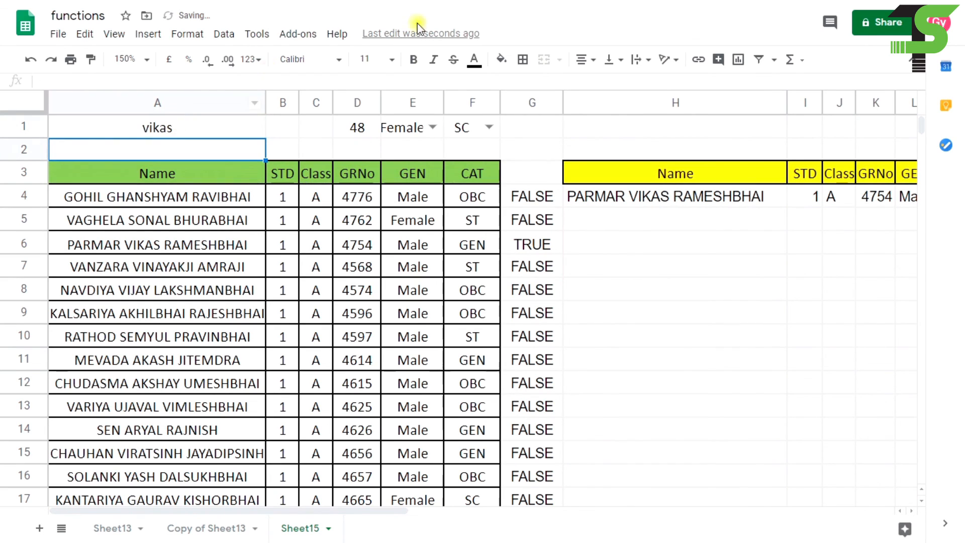
- Inspect the H4 FILTER formula and set the search text in A1 to the first word of the A4 student name
{"action": "left_click", "coordinate": [655, 197]}
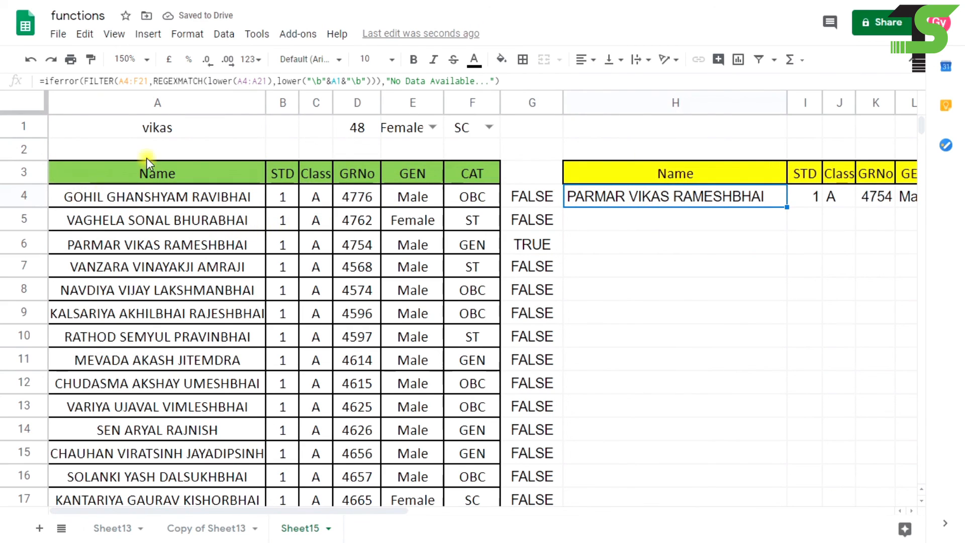
{"action": "left_click", "coordinate": [161, 130]}
{"action": "type", "text": "gohil"}
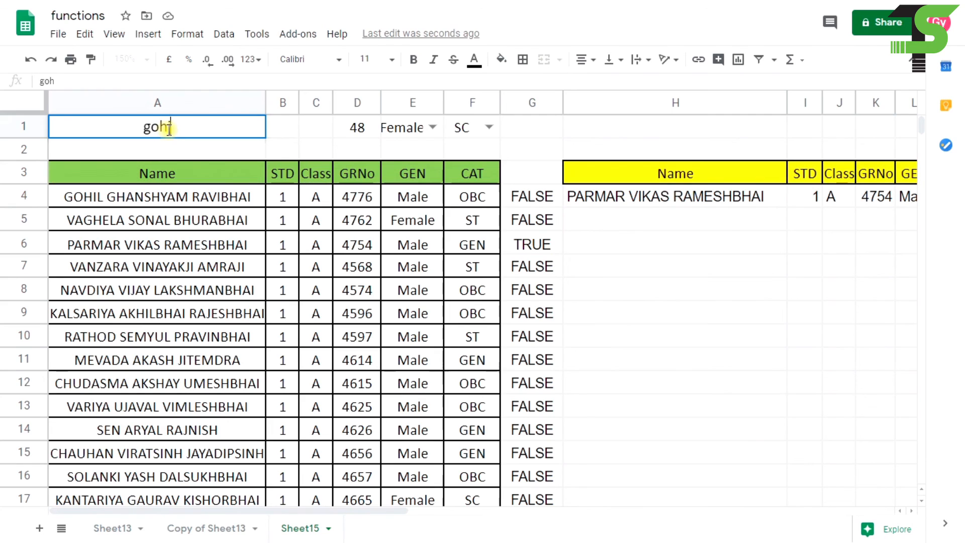